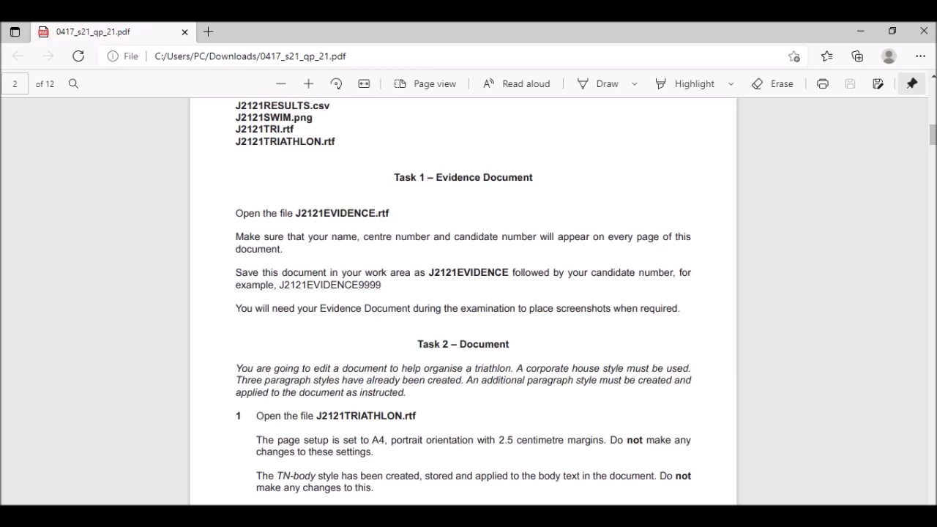
Open J2121EVIDENCE from the exam source files folder in Word.
key(alt+Tab)
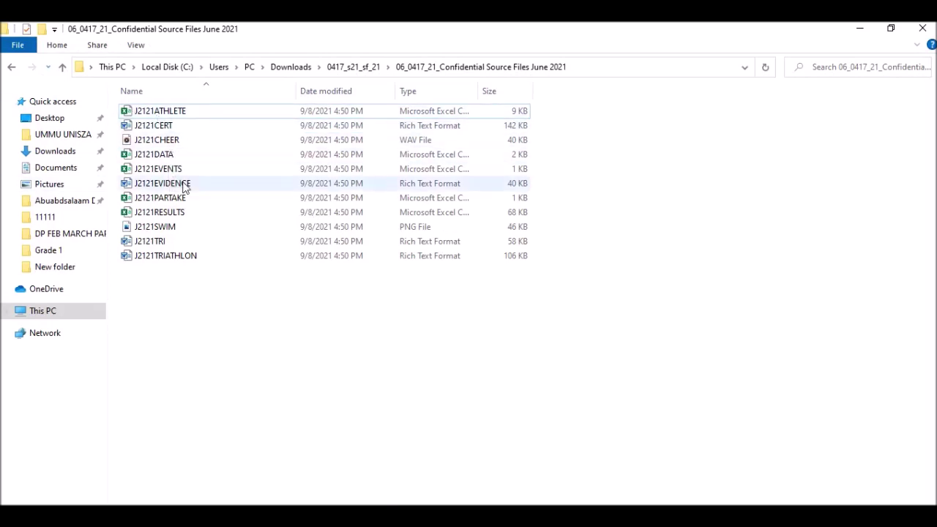
click(168, 186)
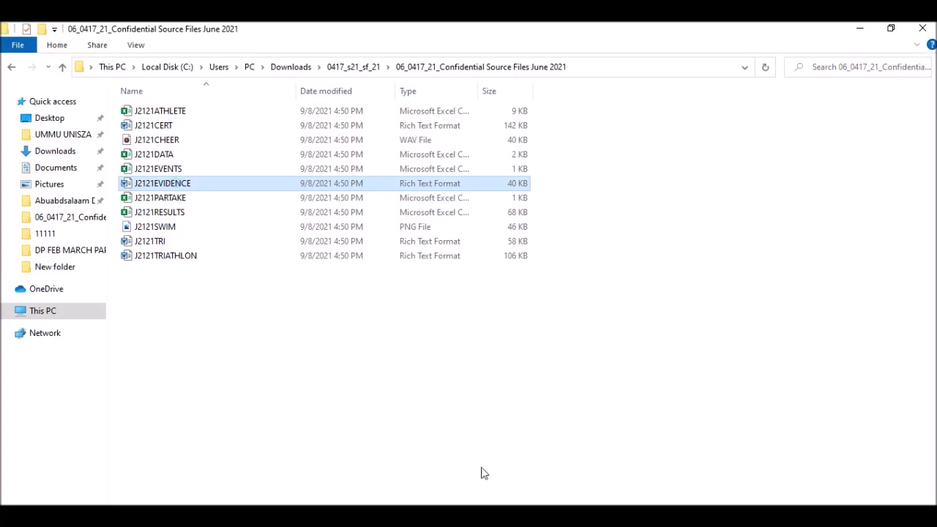
key(Return)
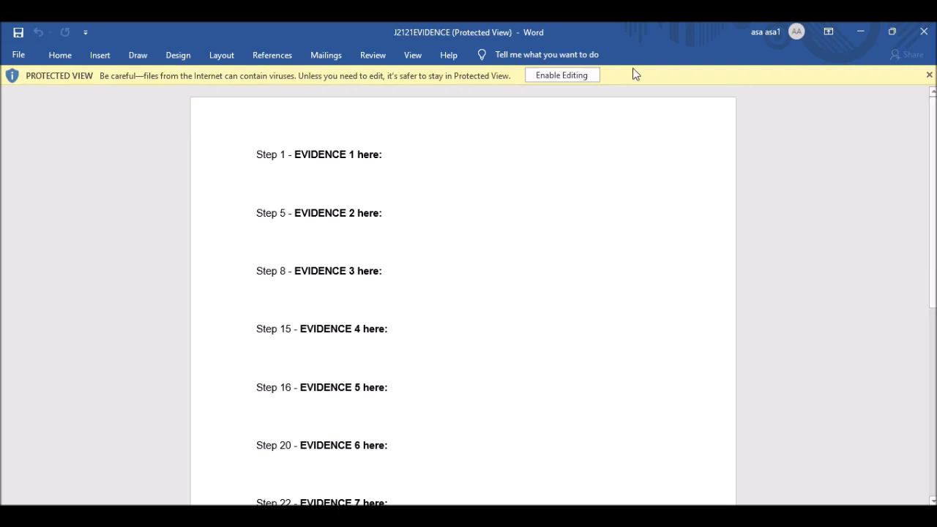
Enable editing, then find the required header details in the question paper.
click(573, 75)
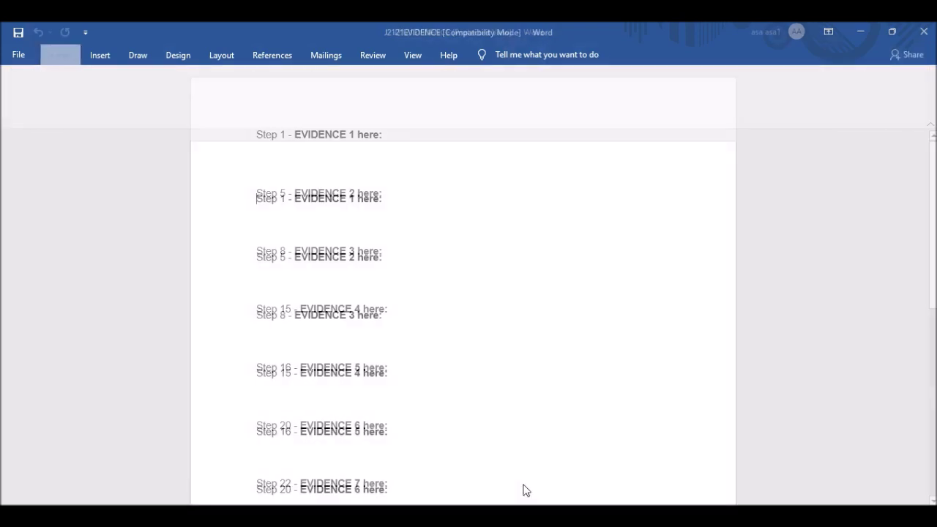
click(486, 512)
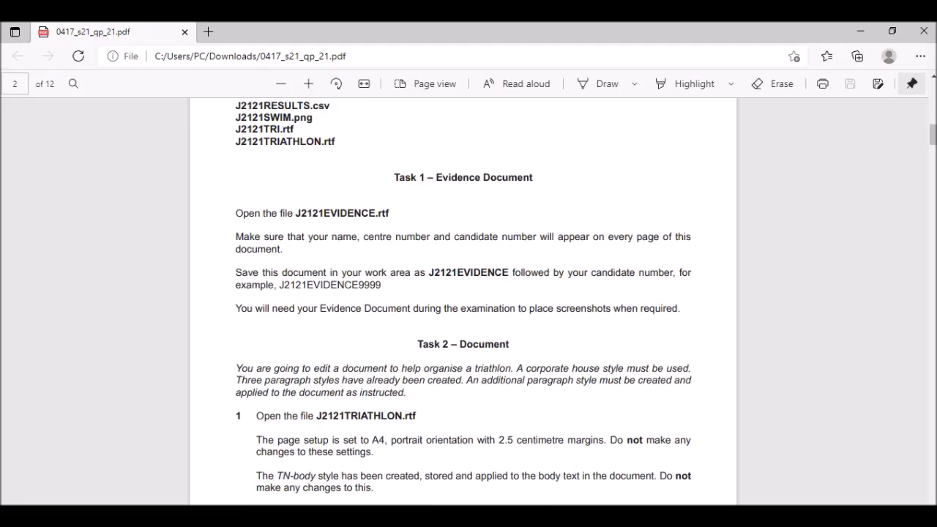
scroll(308, 227, down, 1)
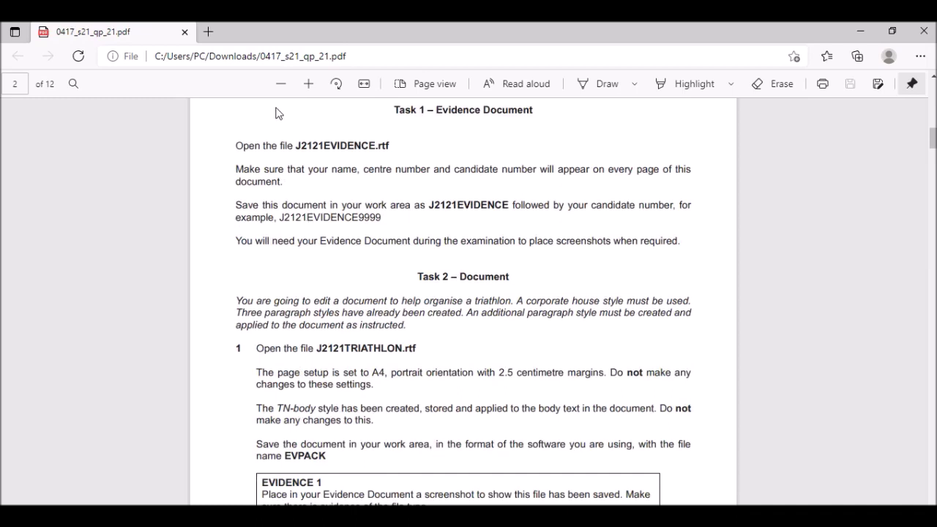
drag(237, 167, 311, 186)
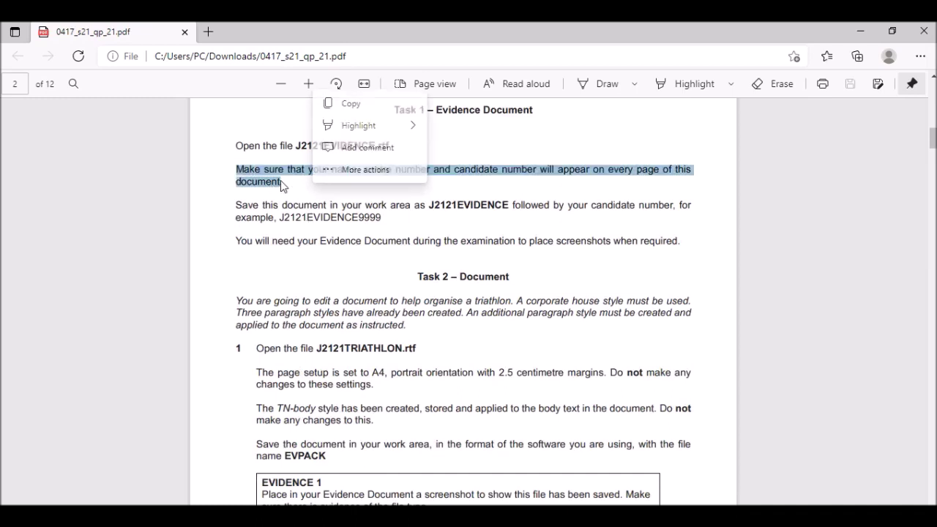
click(286, 185)
drag(316, 167, 498, 172)
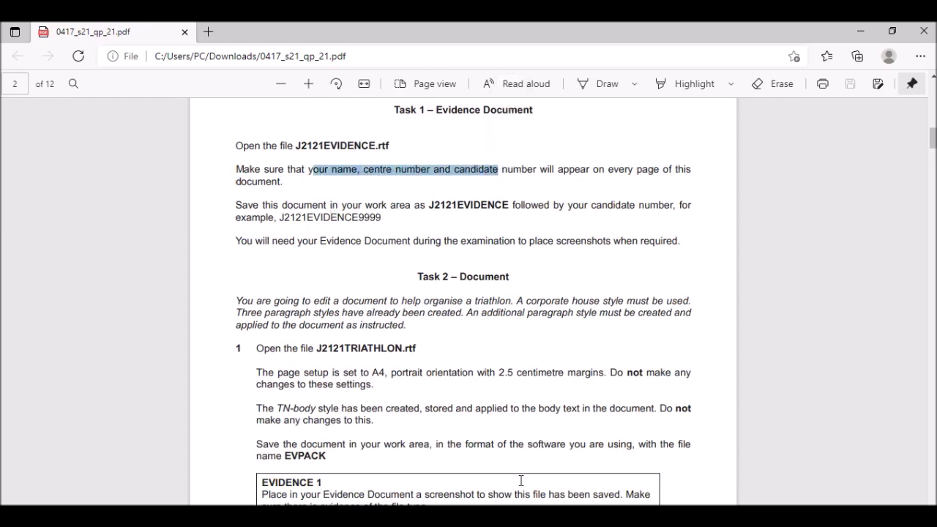
Enter the candidate's name, centre number and candidate number in the page header.
key(alt+Tab)
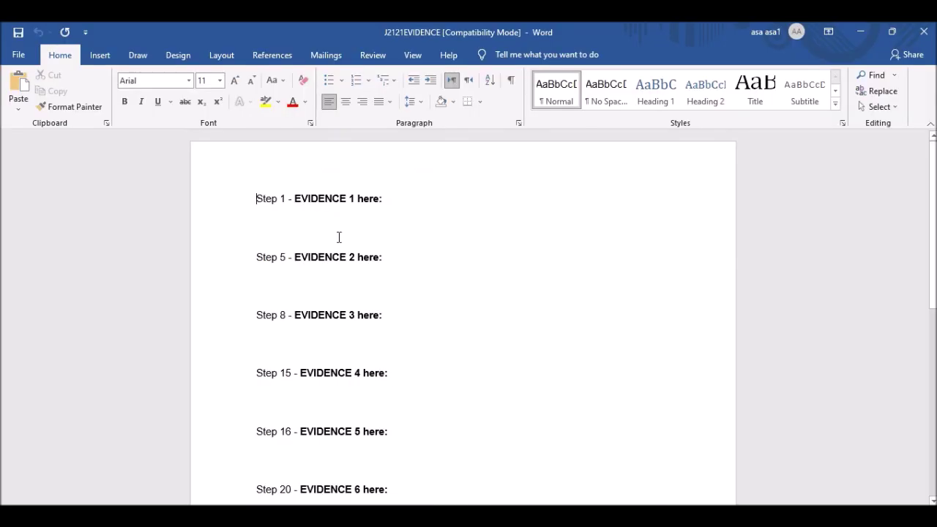
double_click(375, 168)
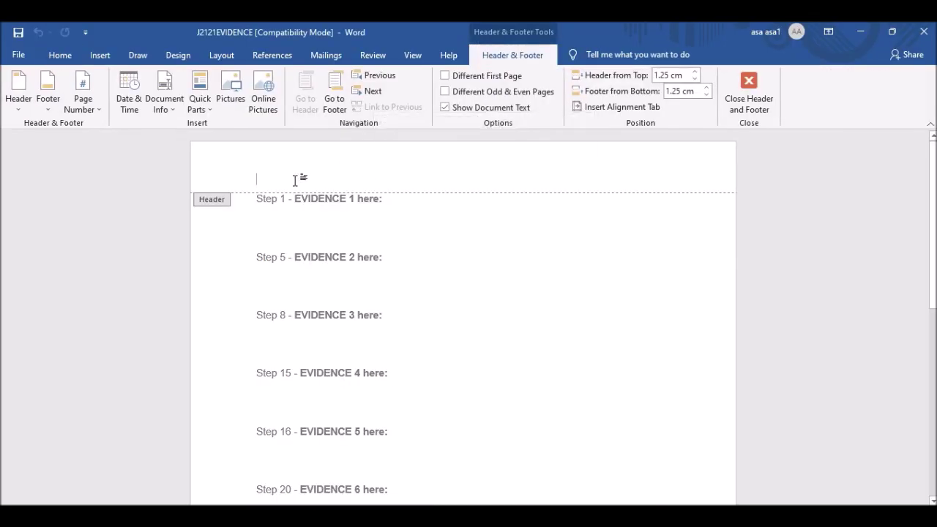
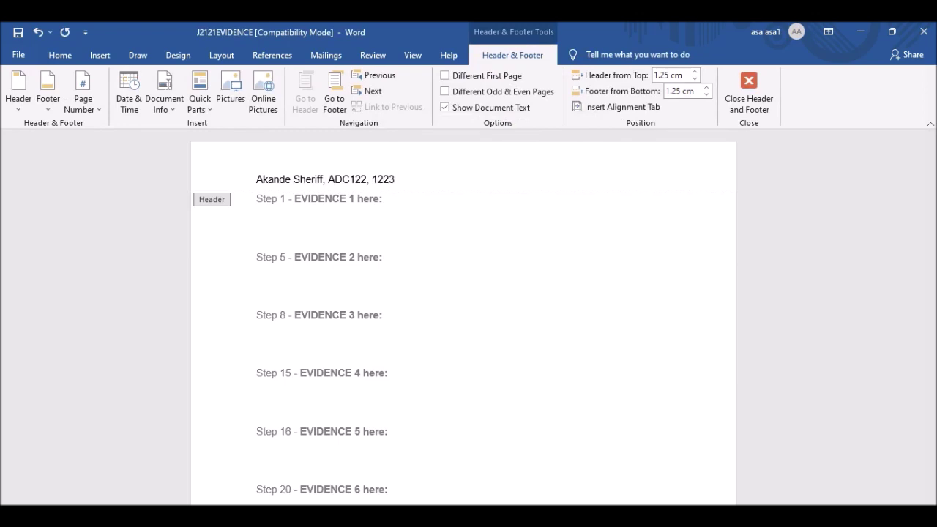
click(748, 91)
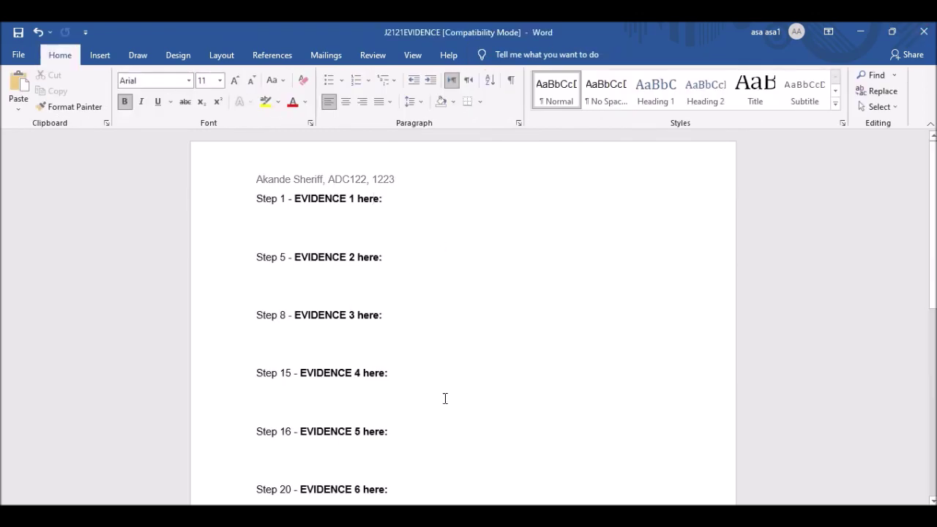
Look up the required file name J2121EVIDENCE in the question paper.
key(alt+Tab)
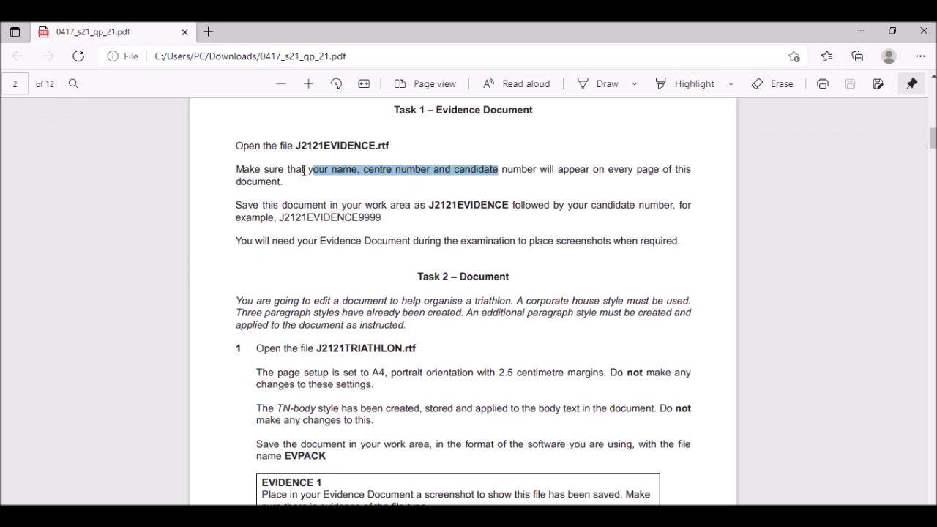
scroll(334, 158, down, 1)
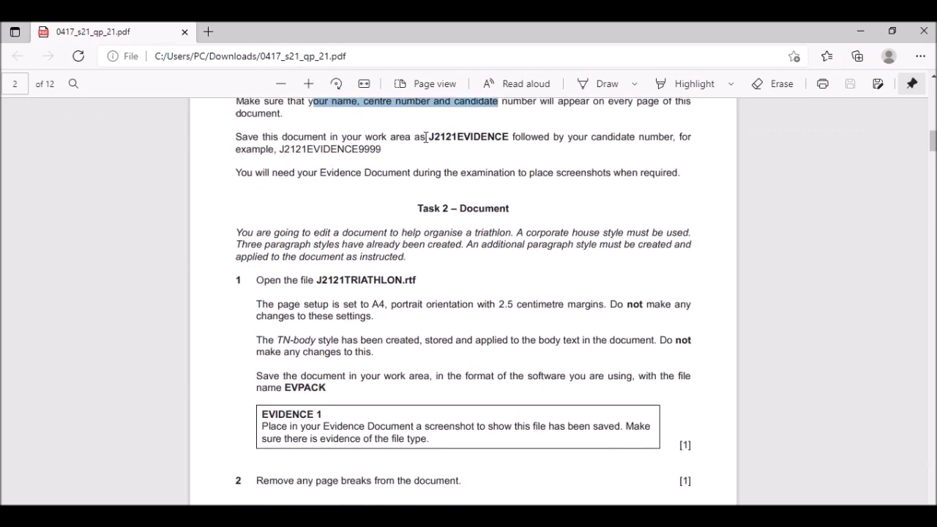
drag(428, 138, 512, 145)
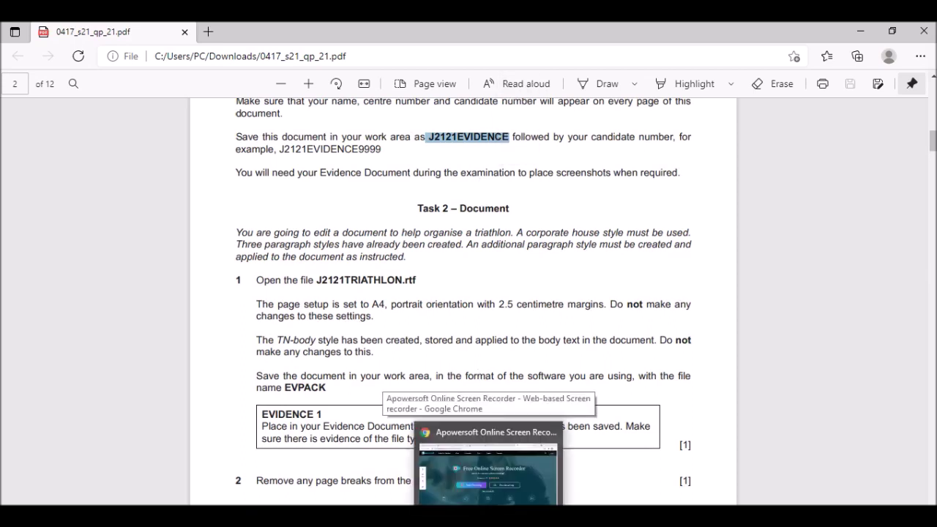
click(513, 468)
Save as J2121EVIDENCE2122, Word Document type, in the source folder, accepting the format upgrade.
click(18, 55)
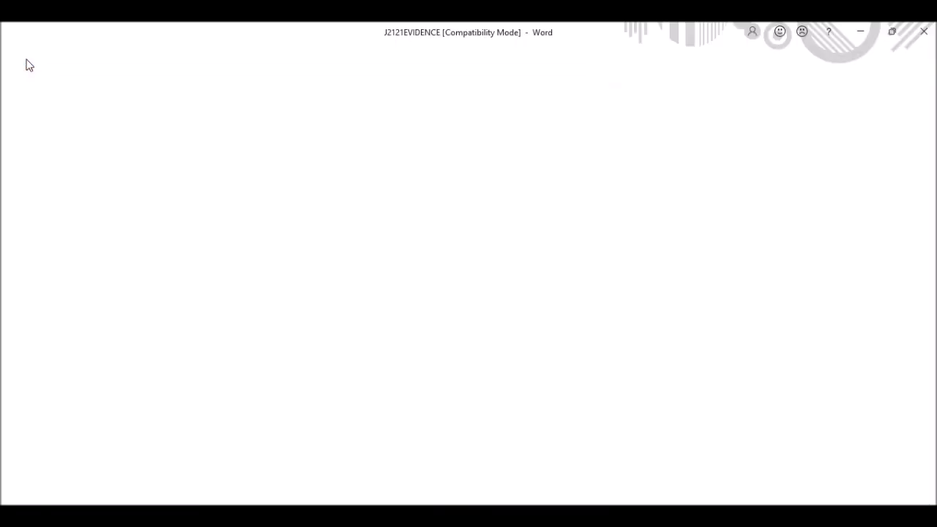
click(42, 242)
click(143, 230)
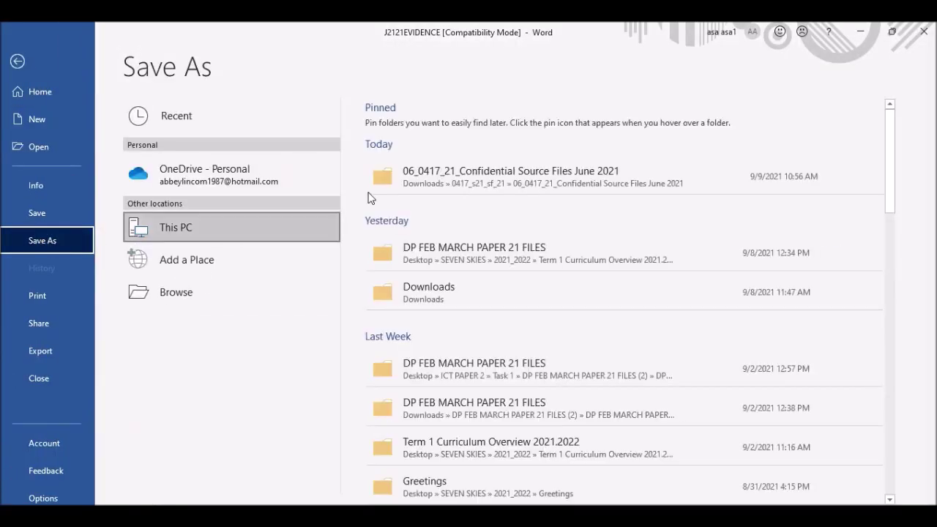
click(481, 174)
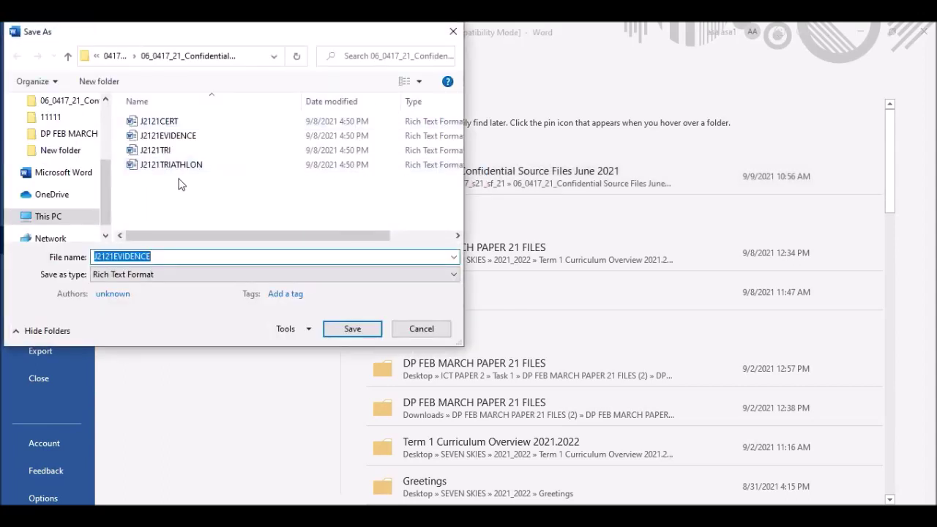
click(167, 257)
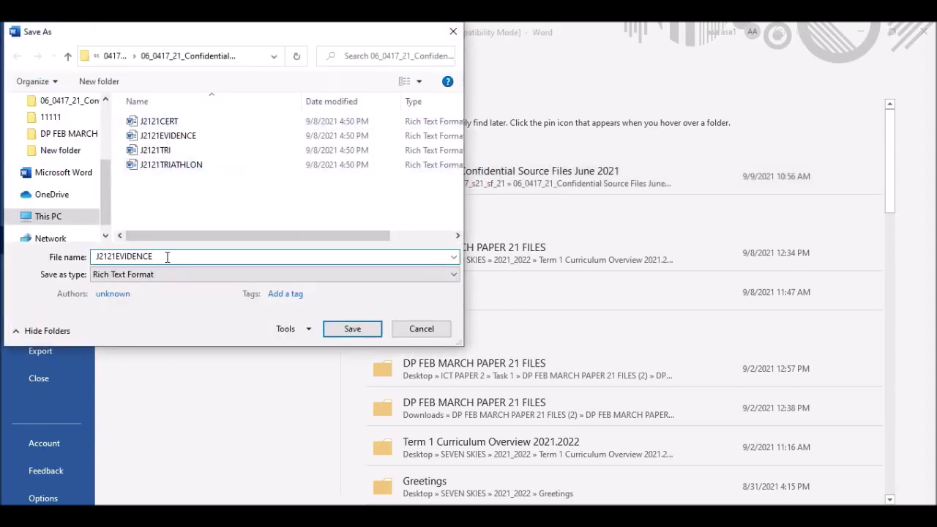
text(2122)
click(131, 277)
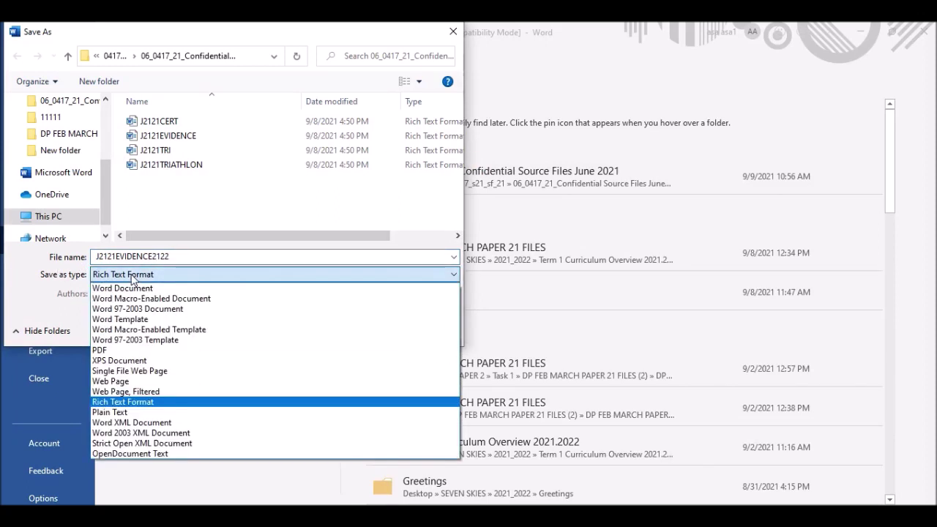
click(150, 292)
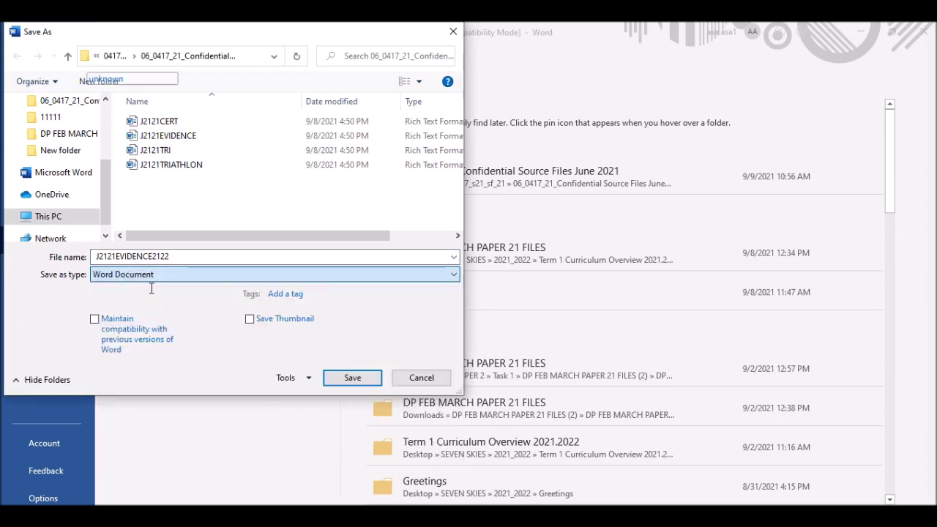
click(357, 378)
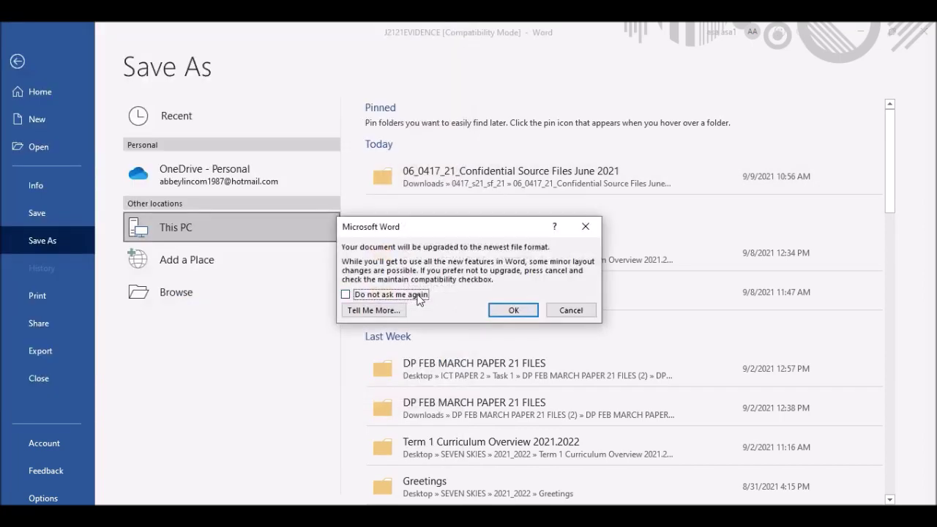
click(504, 309)
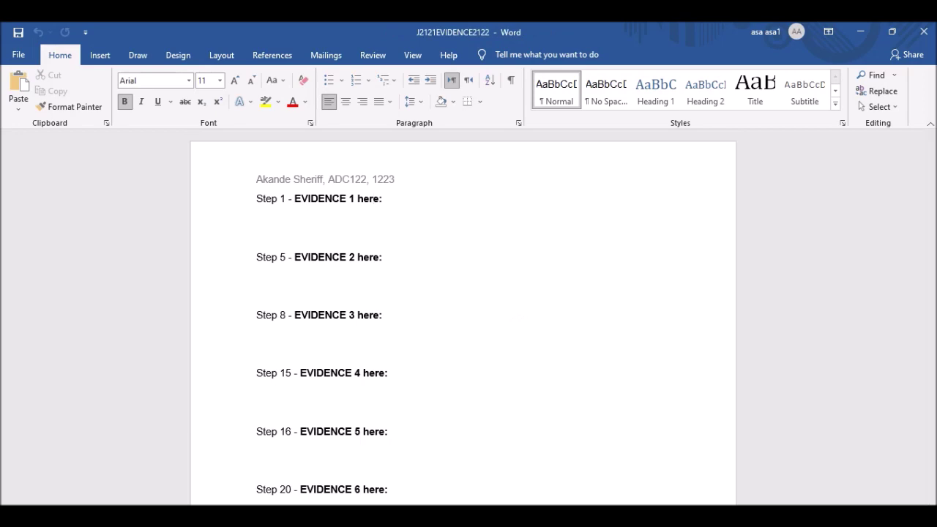
Scroll through the question paper to review the next task.
key(alt+Tab)
scroll(440, 211, down, 1)
scroll(437, 204, down, 2)
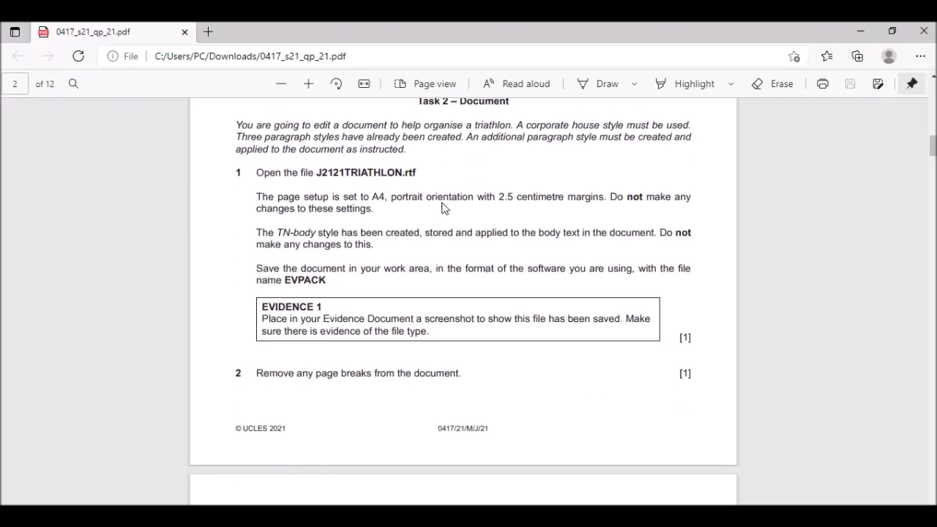
scroll(361, 161, up, 1)
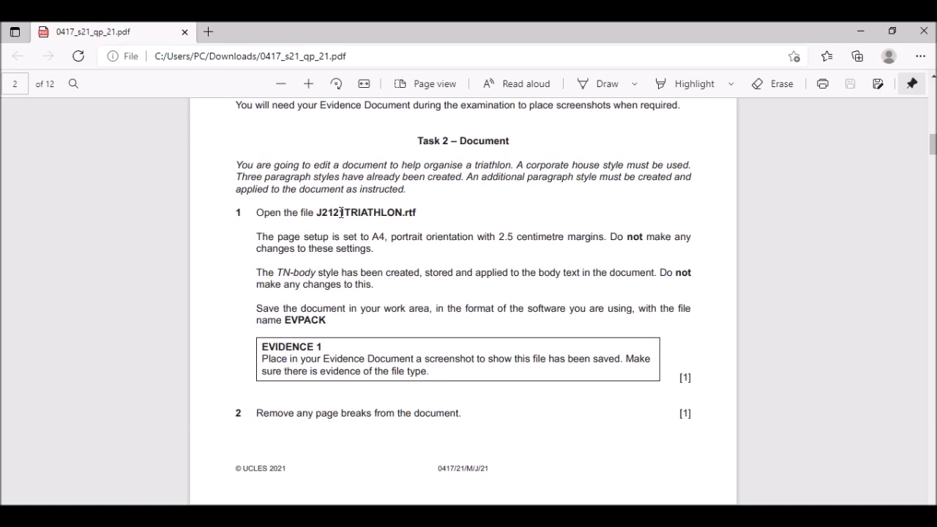
scroll(463, 293, down, 1)
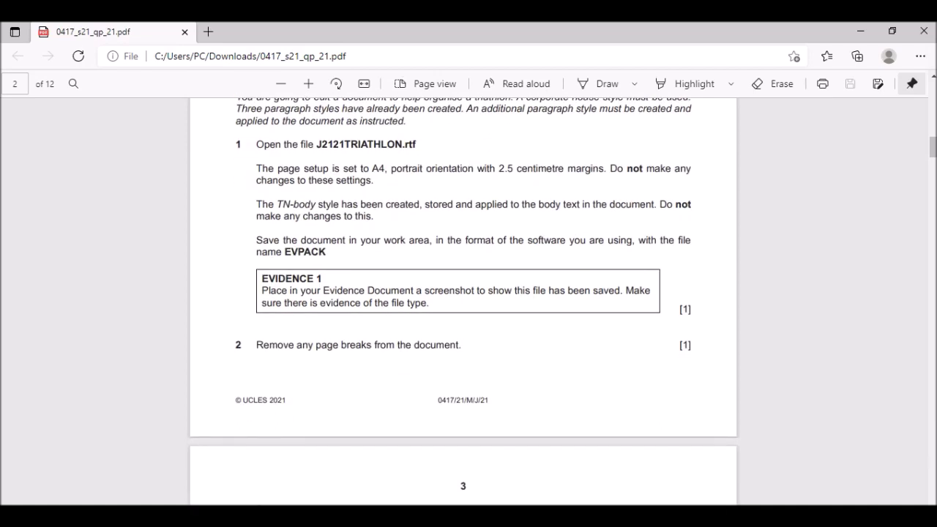
Open J2121TRIATHLON from the source files folder in File Explorer.
key(alt+Tab)
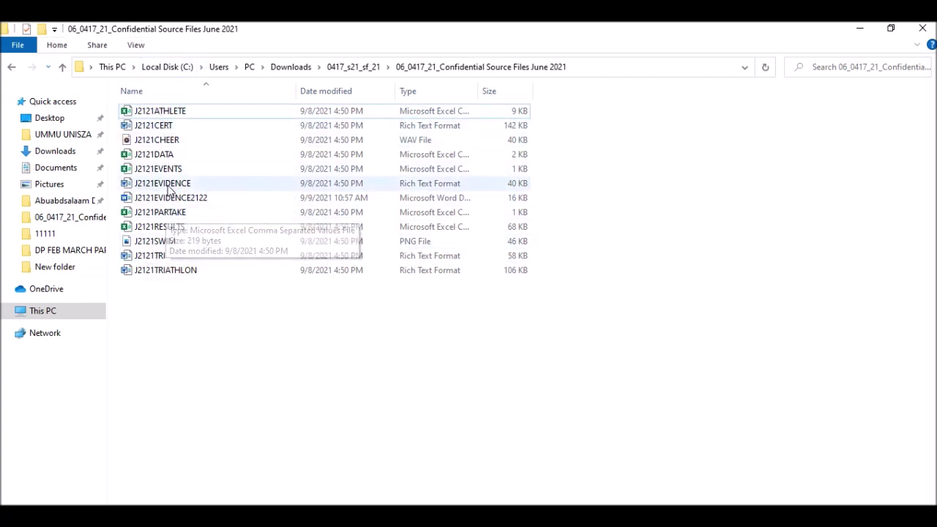
click(171, 277)
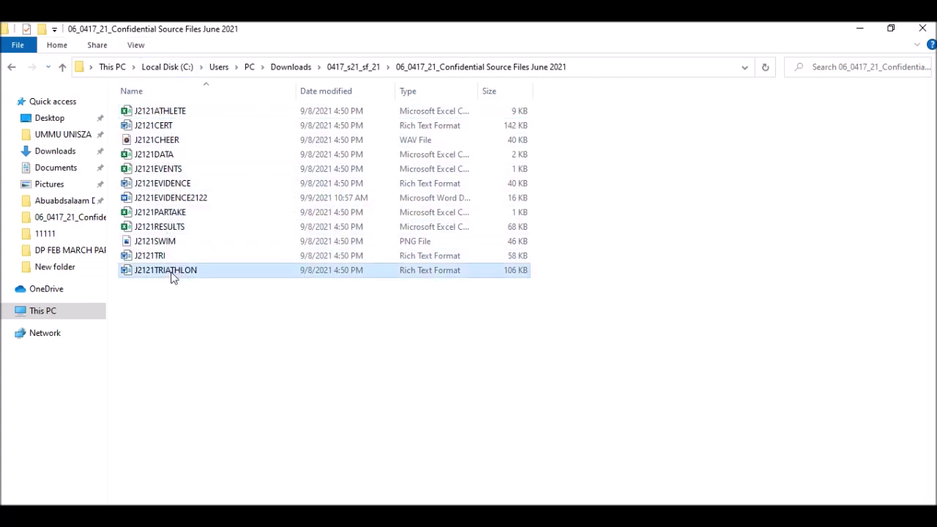
double_click(171, 277)
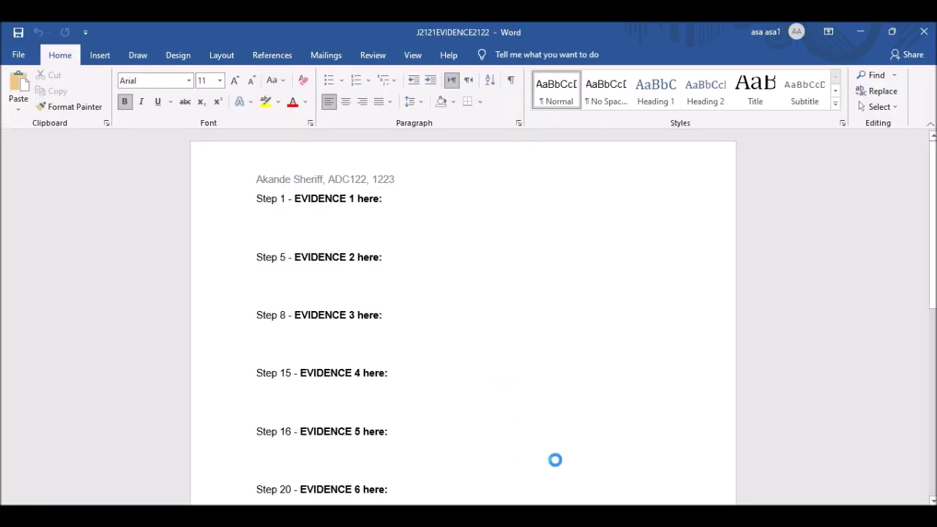
Highlight the file name EVPACK in the exam paper, then return to J2121TRIATHLON in Word.
scroll(344, 282, down, 2)
scroll(344, 282, up, 1)
key(alt+Tab)
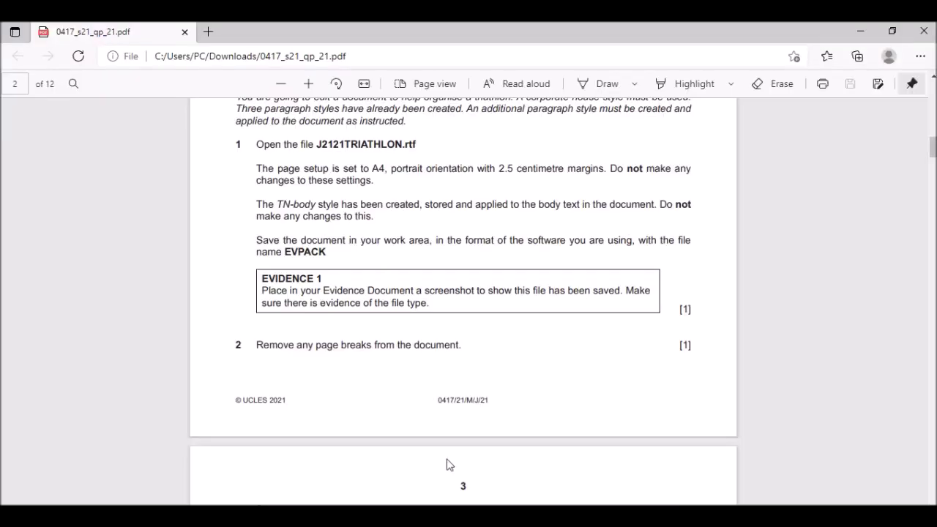
scroll(268, 153, down, 1)
scroll(279, 154, up, 1)
scroll(366, 215, down, 2)
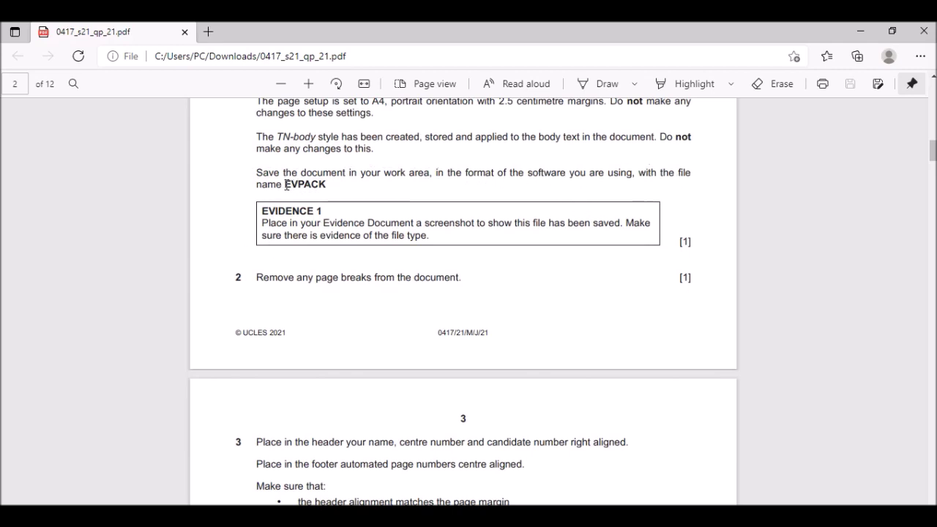
drag(290, 185, 331, 193)
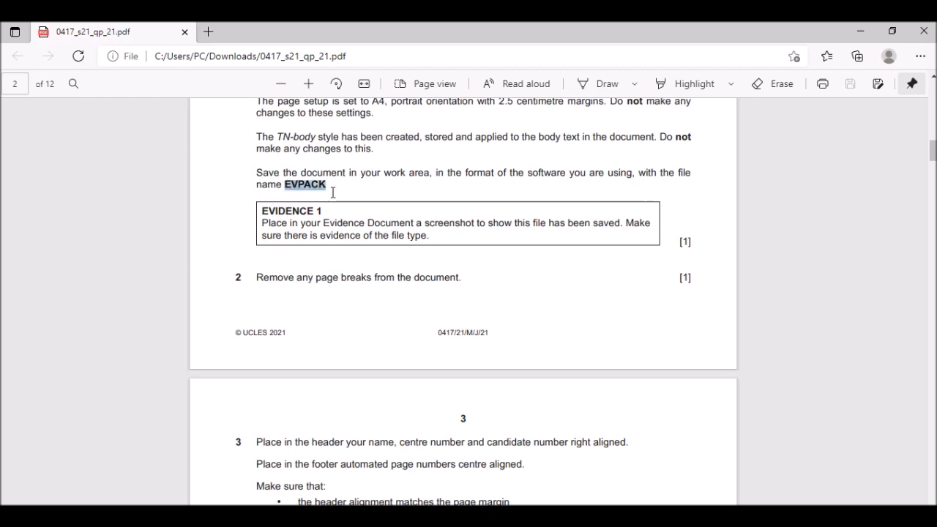
click(522, 517)
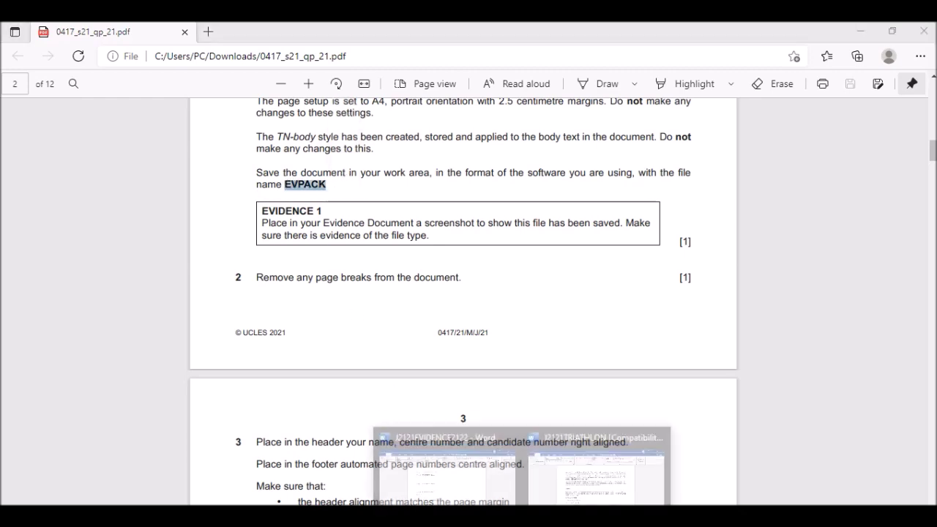
click(592, 480)
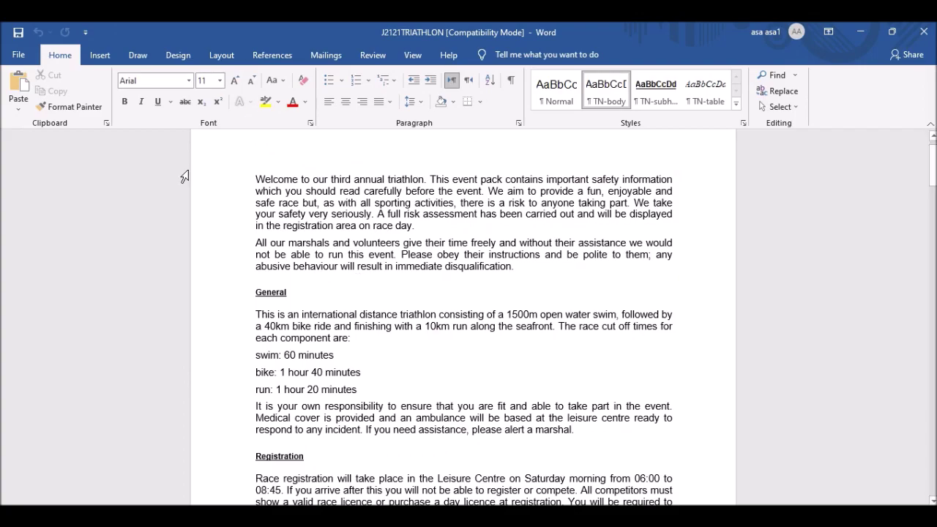
Save the triathlon document as EVPACK, Word Document type, accepting the newest-format upgrade.
click(32, 57)
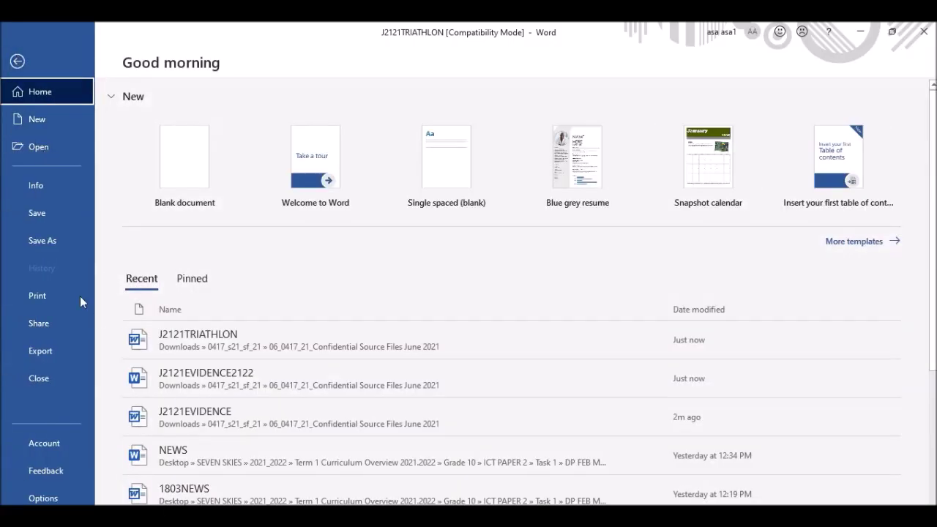
click(51, 244)
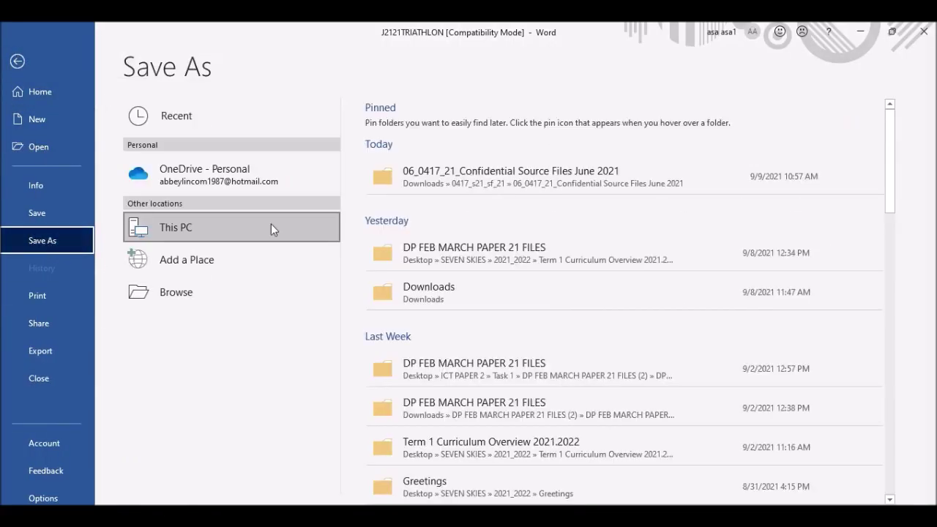
click(457, 170)
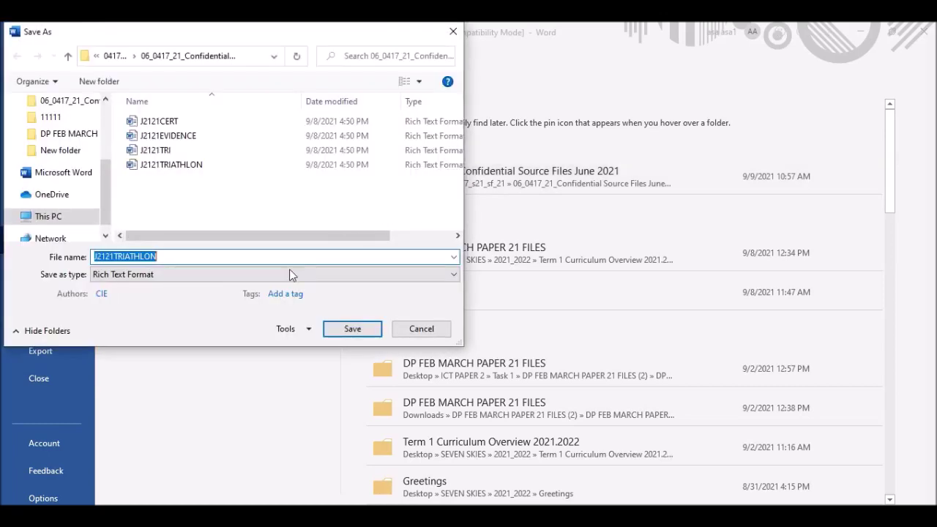
text(EVPACK)
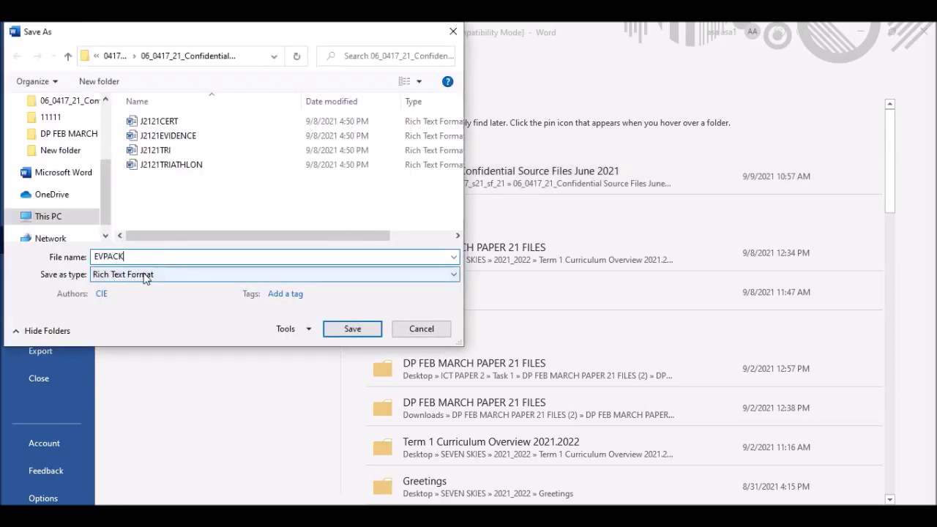
click(144, 276)
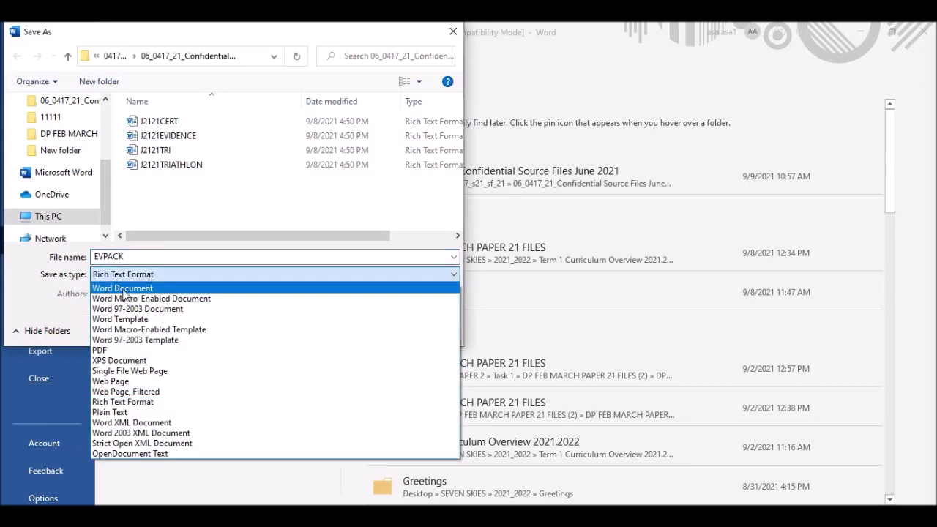
click(123, 289)
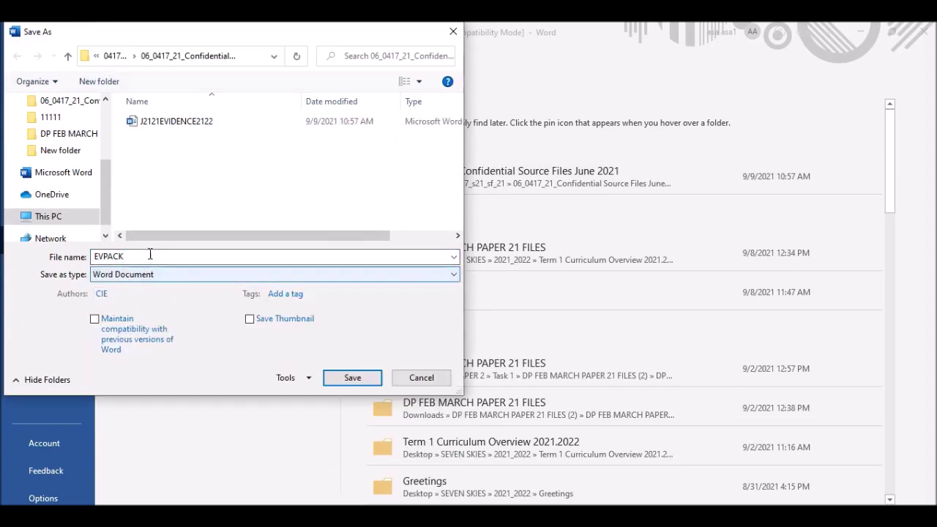
click(355, 376)
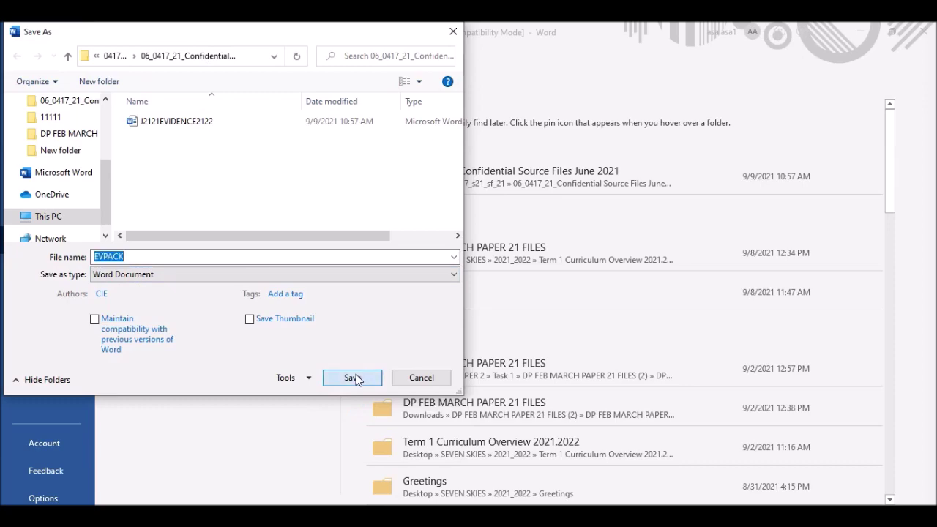
click(512, 308)
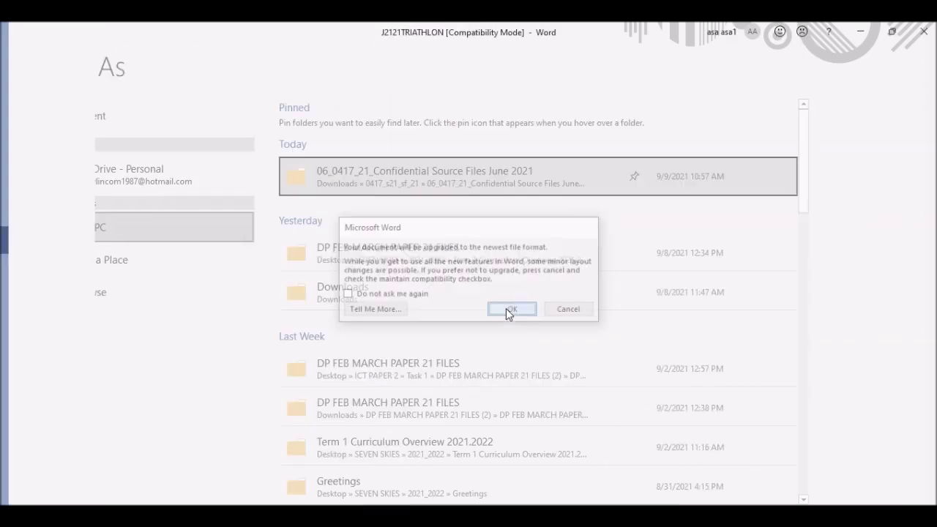
Read the EVIDENCE 1 requirement, then show the source folder listing EVPACK.
key(alt+Tab)
scroll(335, 268, down, 3)
scroll(267, 145, up, 1)
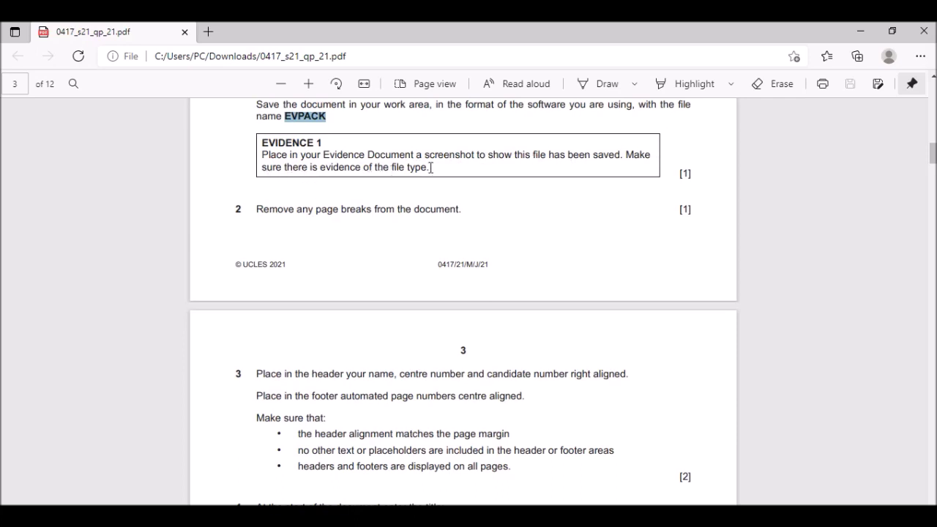
key(alt+Tab)
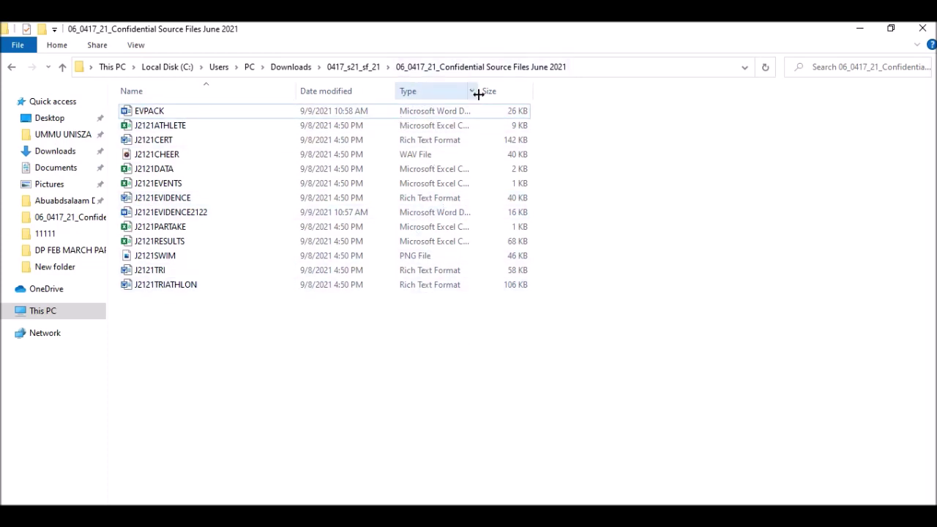
Widen the Type column and copy a screenshot of the folder listing showing EVPACK.
drag(478, 93, 559, 87)
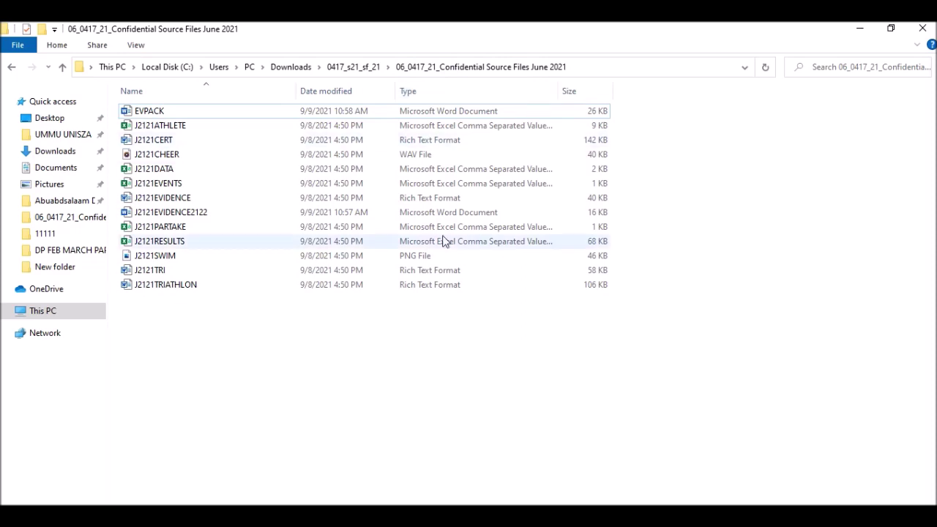
key(super+shift+s)
drag(114, 83, 704, 319)
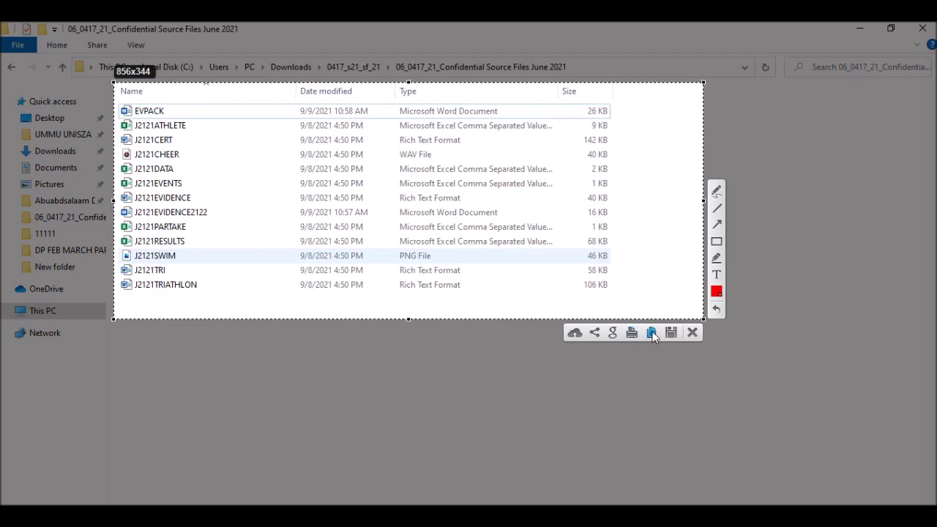
click(647, 336)
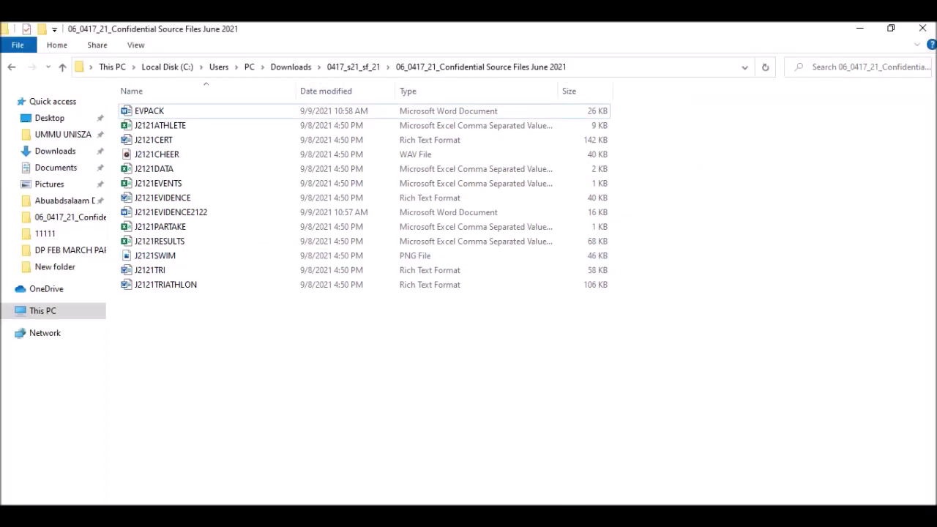
click(447, 469)
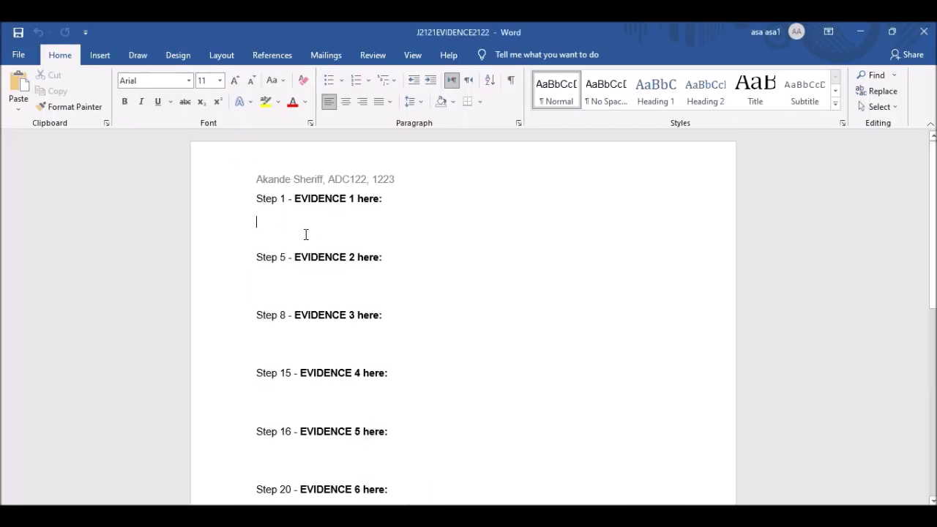
Paste the folder screenshot under Step 1, cropped to the headings and first three rows.
key(ctrl+v)
click(415, 297)
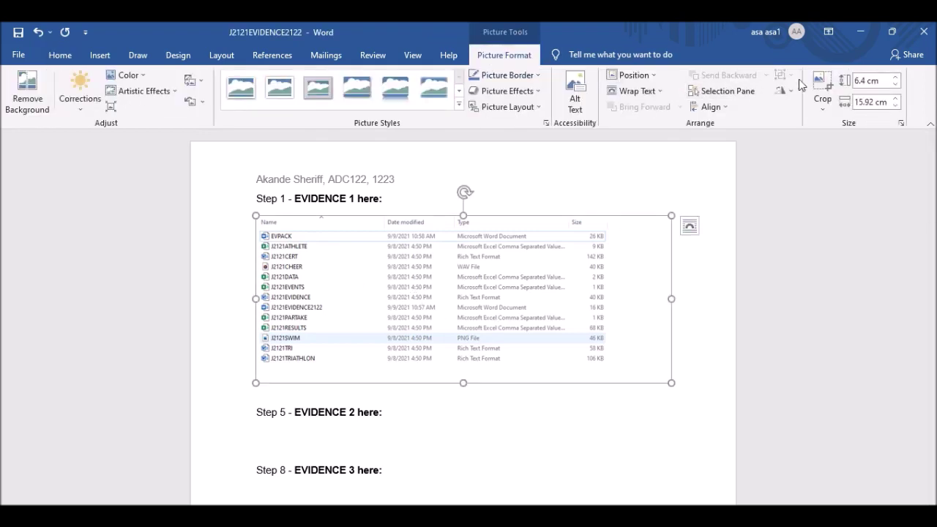
click(821, 86)
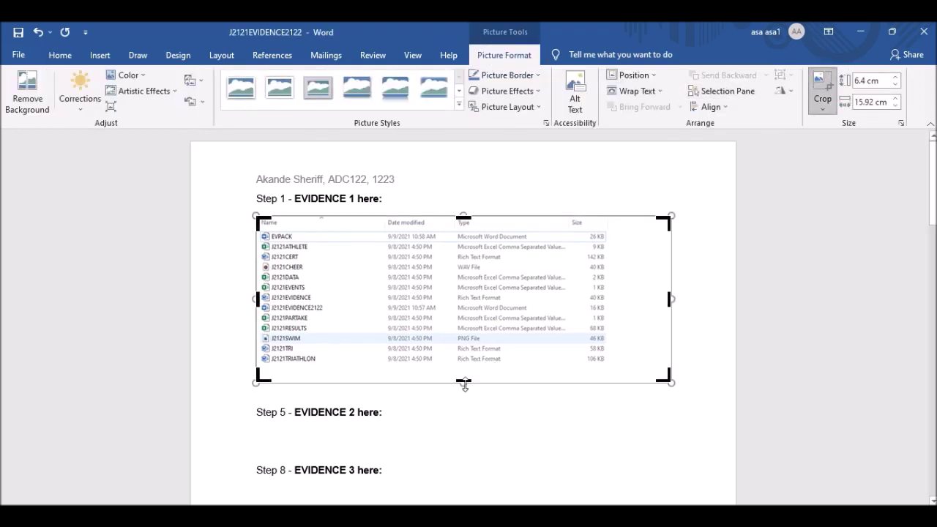
drag(463, 382, 434, 241)
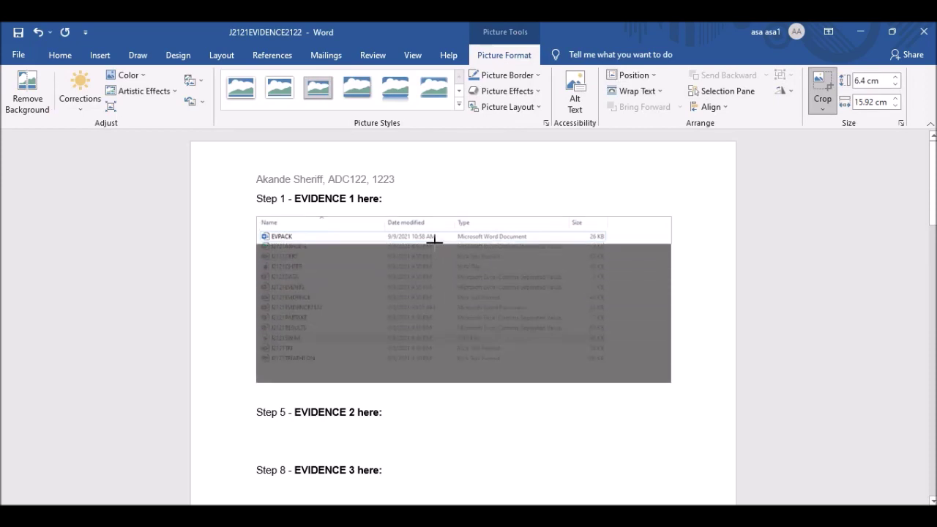
drag(435, 240, 432, 262)
drag(668, 236, 607, 247)
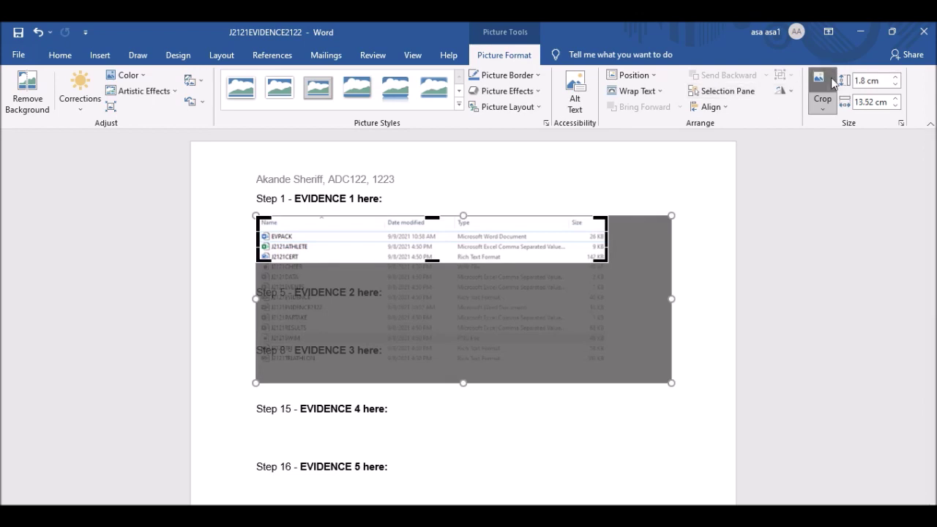
click(822, 86)
Enlarge the cropped screenshot slightly, then return to the exam paper.
click(565, 315)
click(538, 225)
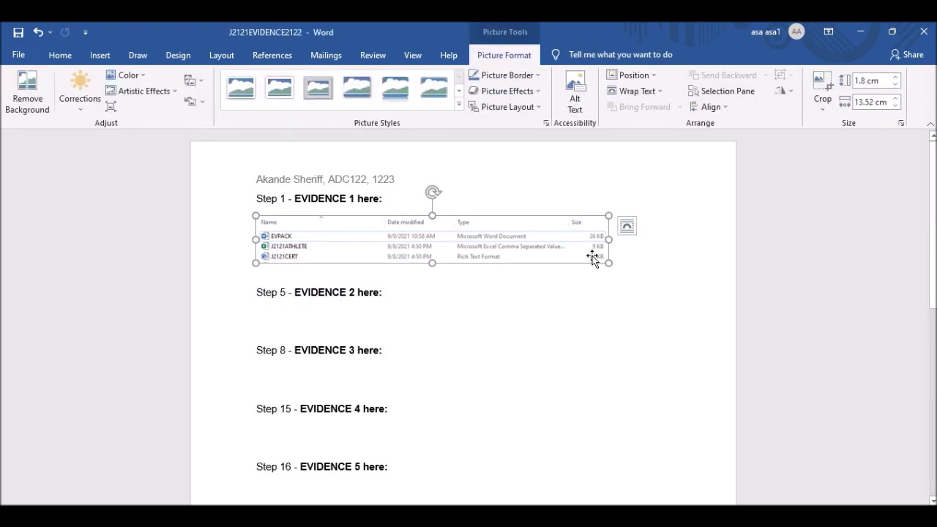
drag(606, 260, 626, 268)
click(313, 330)
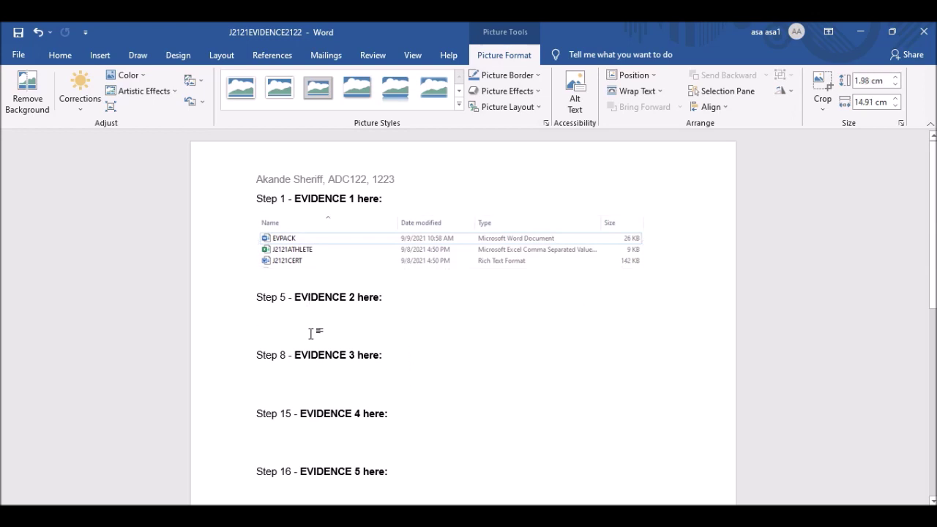
key(alt+Tab)
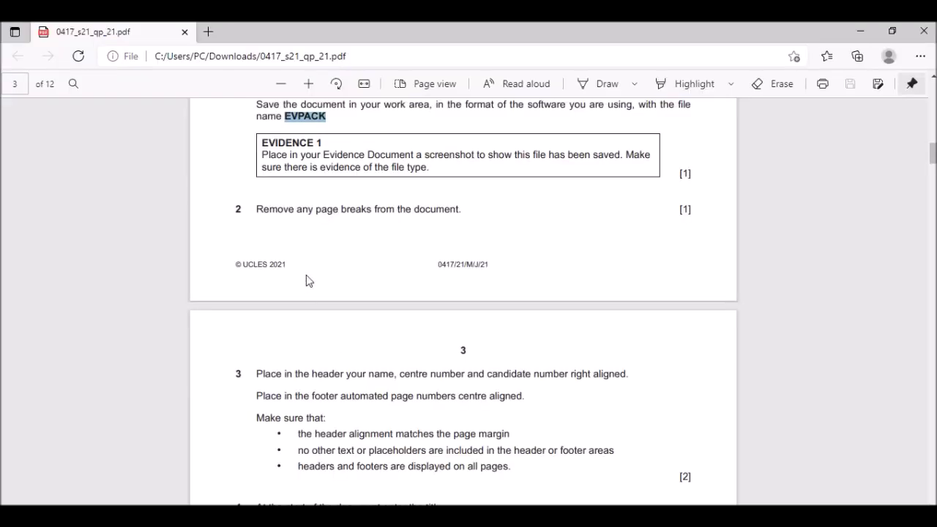
Read on to question 4 about removing page breaks, then go back to EVPACK.
scroll(307, 247, down, 1)
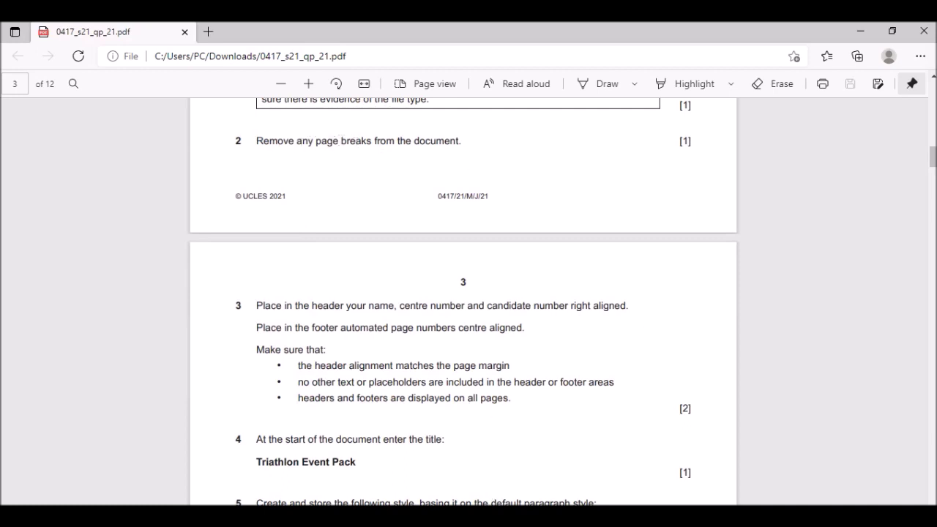
click(582, 495)
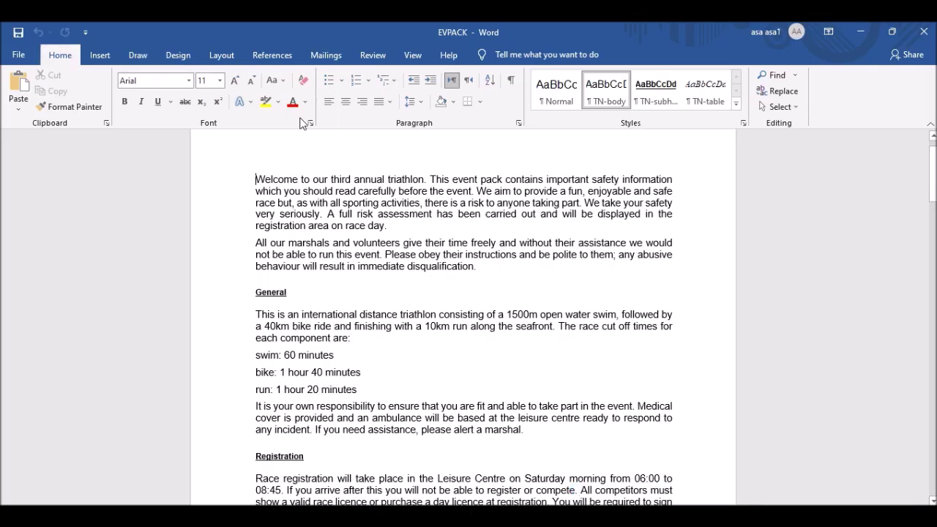
Show formatting marks and remove the page break after the transition paragraph.
click(513, 82)
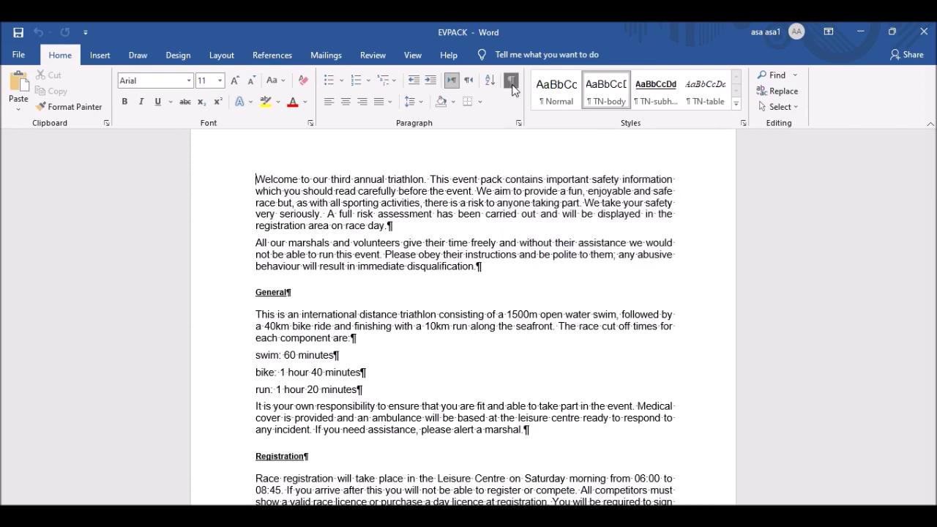
scroll(389, 229, down, 10)
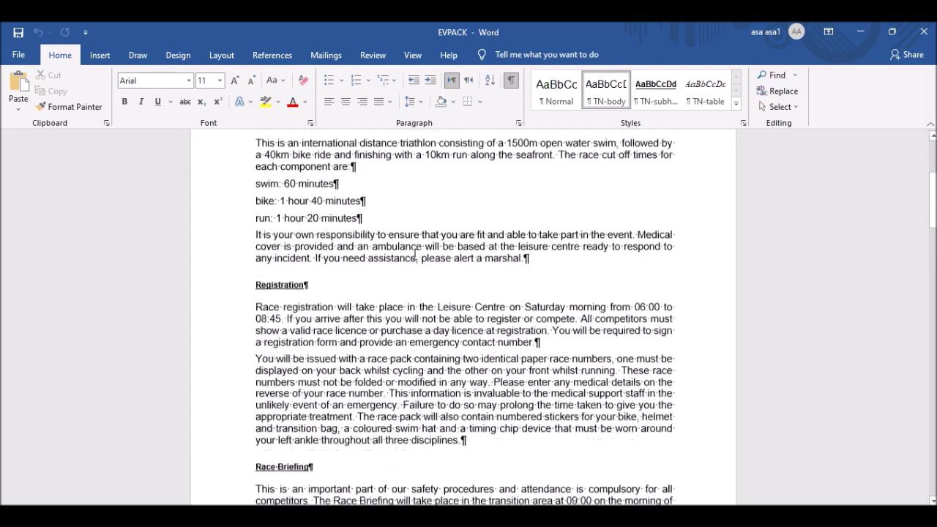
scroll(416, 248, down, 3)
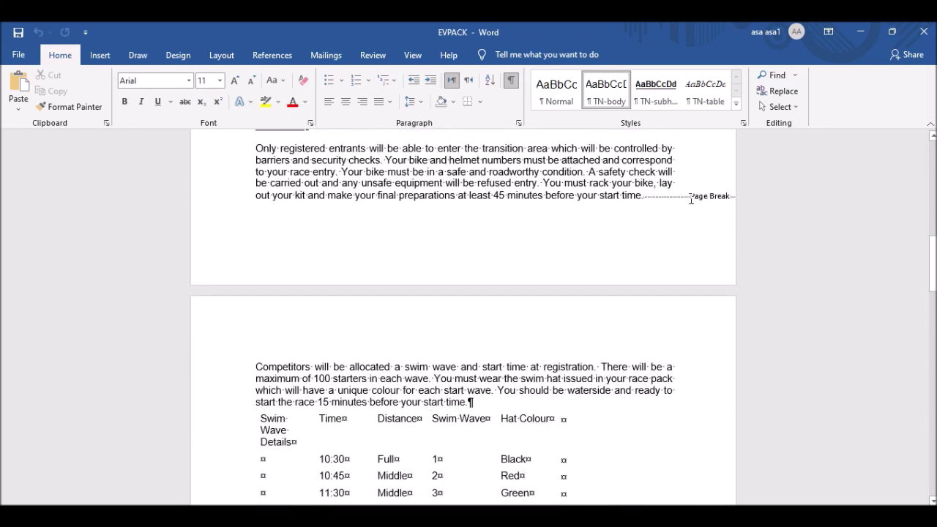
click(732, 197)
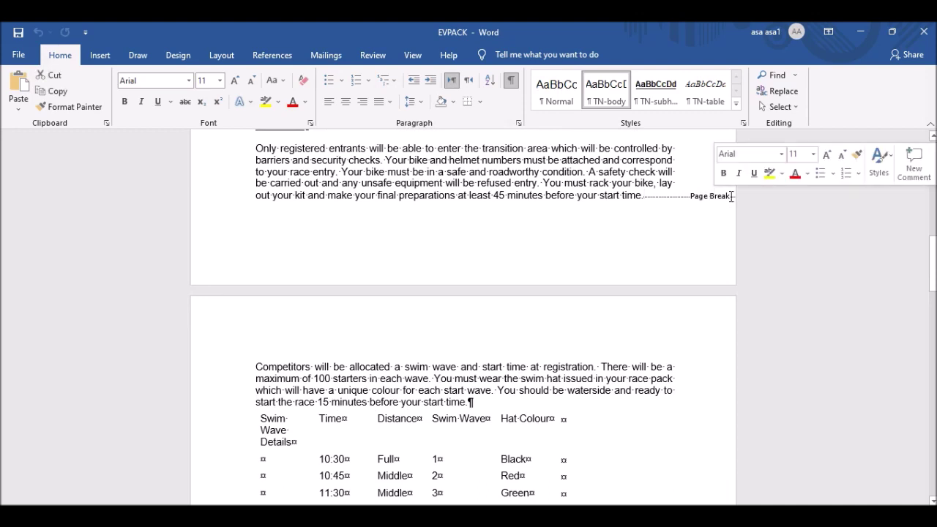
click(689, 199)
key(BackSpace)
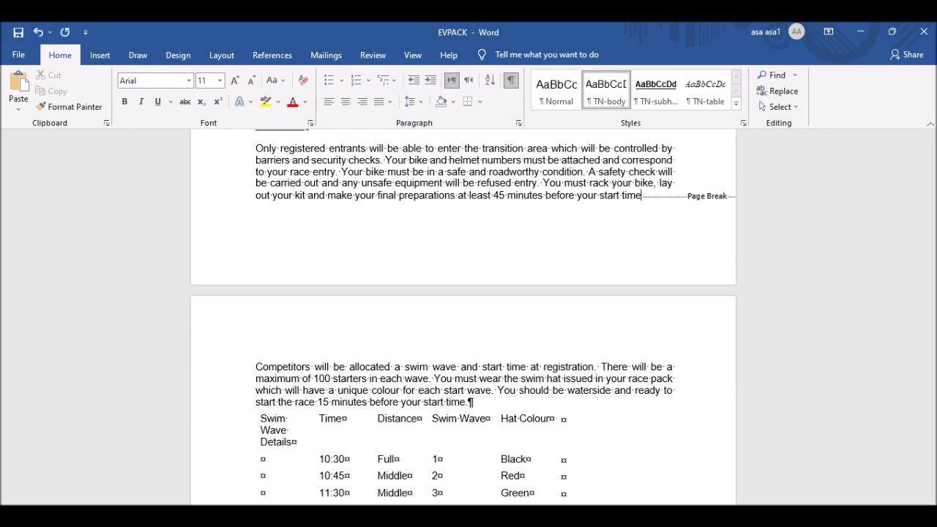
Delete the page break after Race Details and end that paragraph with a full stop.
scroll(676, 203, up, 3)
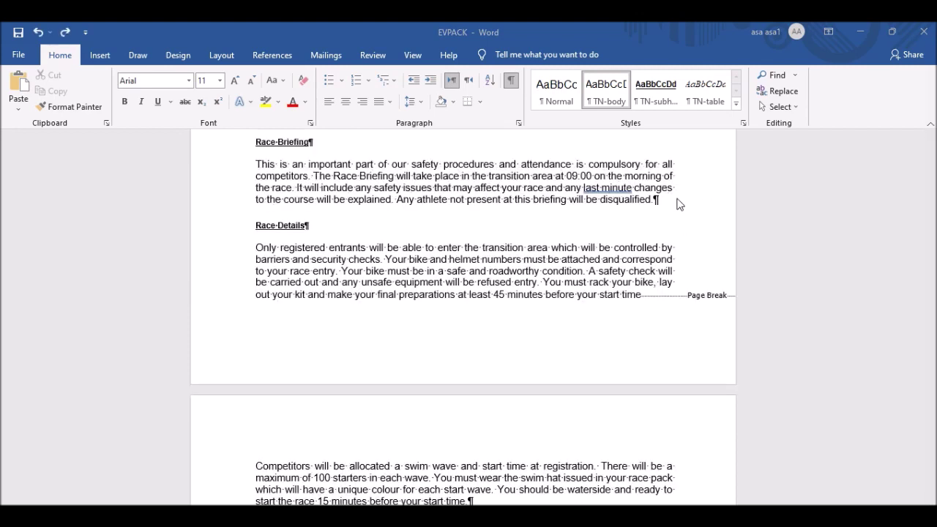
triple_click(693, 295)
click(677, 295)
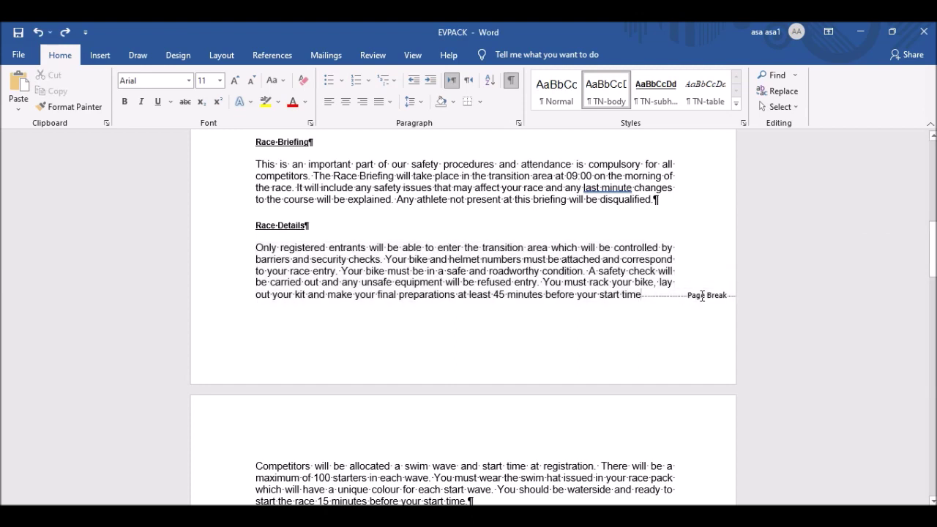
double_click(702, 296)
key(Delete)
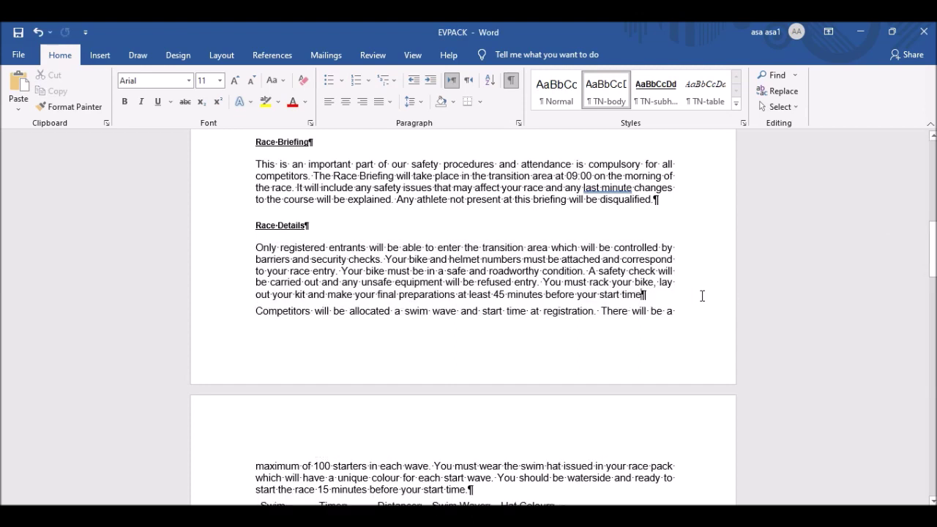
text(.)
Delete the page break after the bike-route paragraph and check the text now flows continuously.
scroll(442, 349, down, 15)
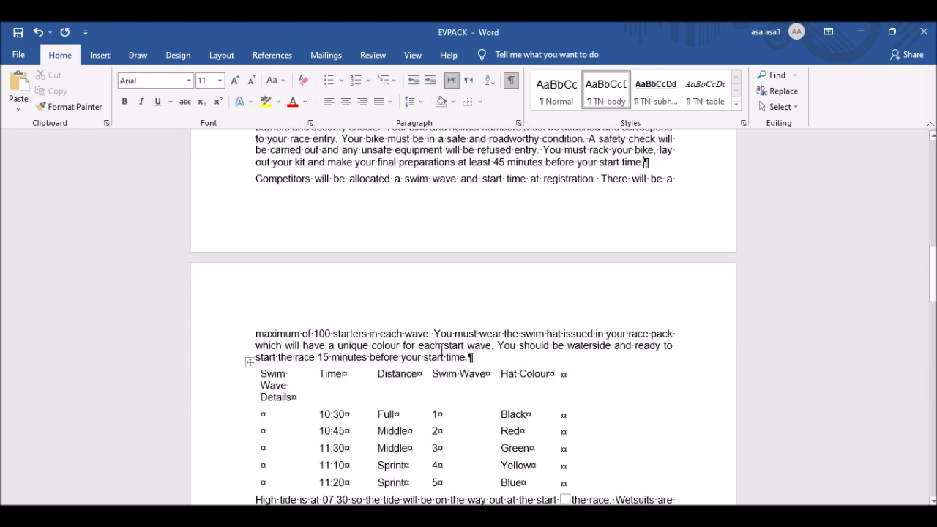
scroll(448, 336, down, 2)
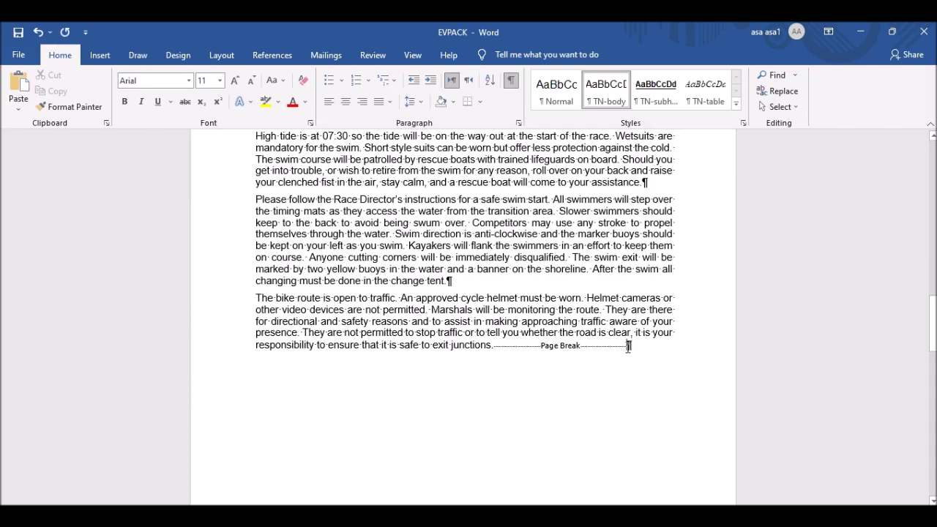
click(629, 346)
key(BackSpace)
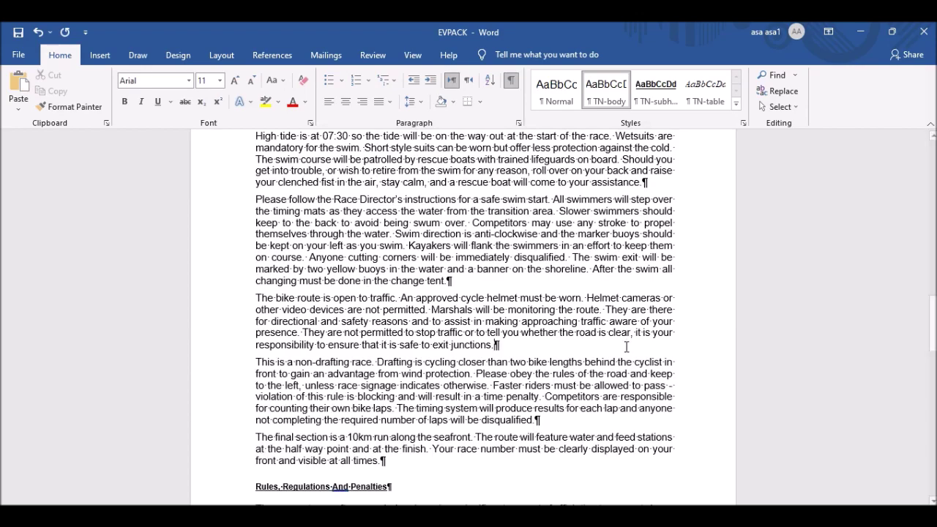
scroll(558, 339, down, 5)
scroll(558, 340, down, 20)
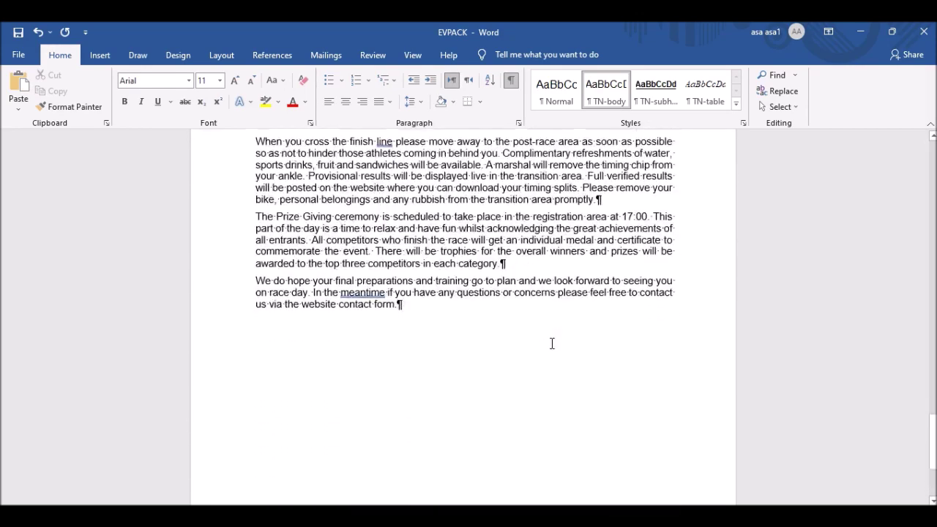
scroll(552, 343, down, 3)
scroll(552, 344, up, 20)
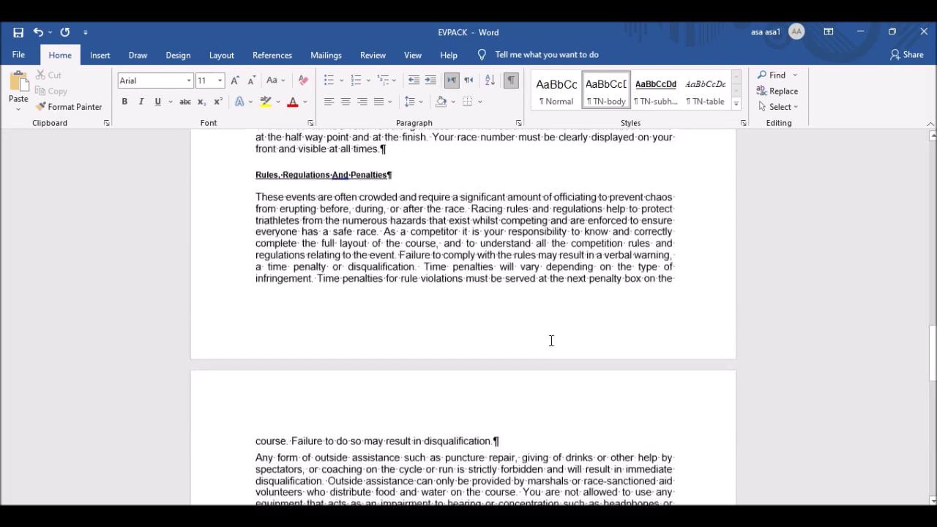
scroll(545, 327, up, 20)
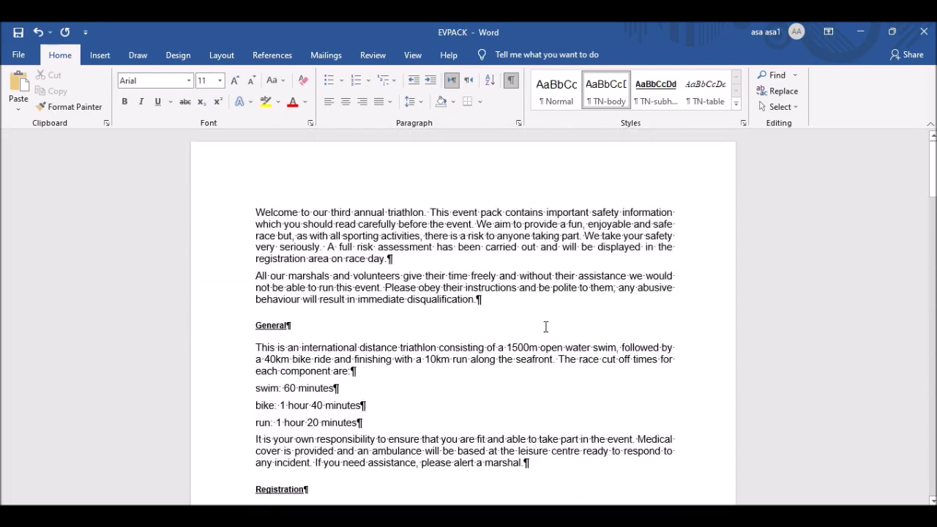
Hide formatting marks and read the exam paper's header, footer and TN-title requirements.
click(512, 82)
key(alt+Tab)
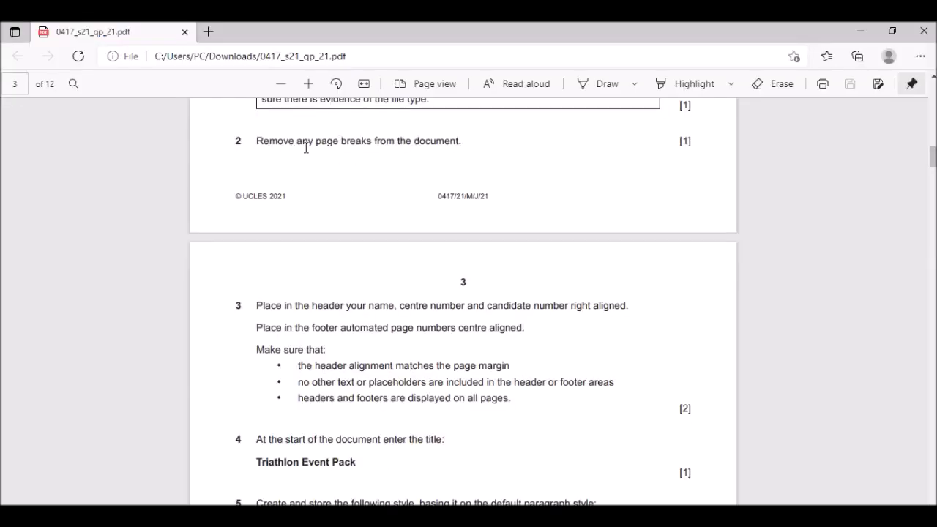
scroll(404, 189, down, 3)
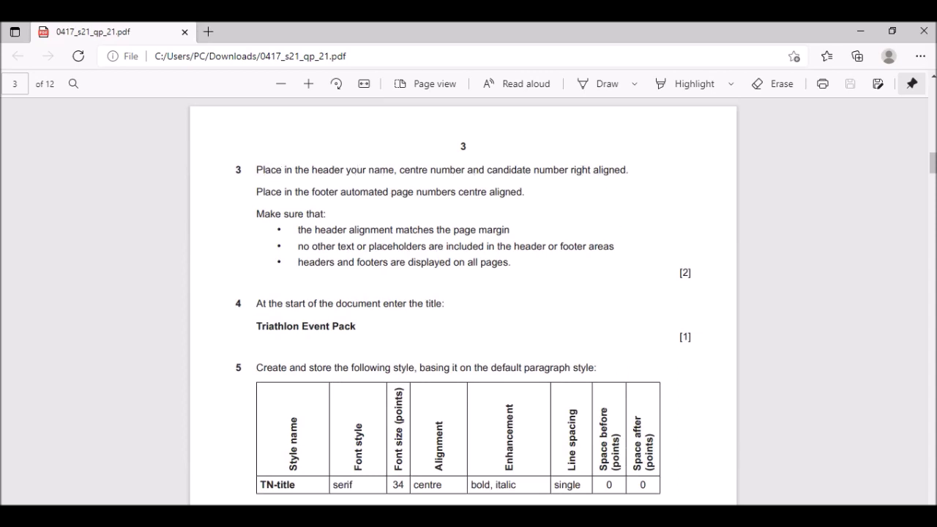
key(alt+Tab)
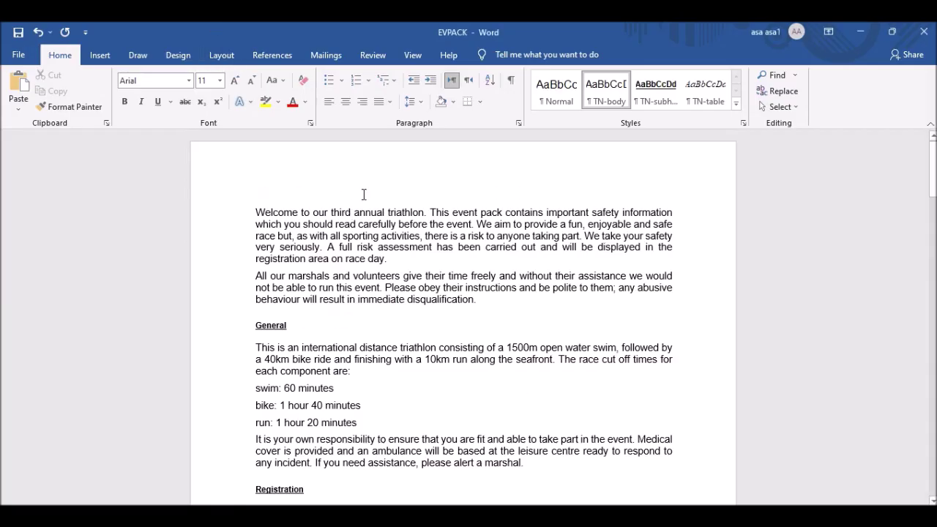
Insert a Blank (Three Columns) header with the candidate's name, centre number and candidate number on the right.
double_click(372, 171)
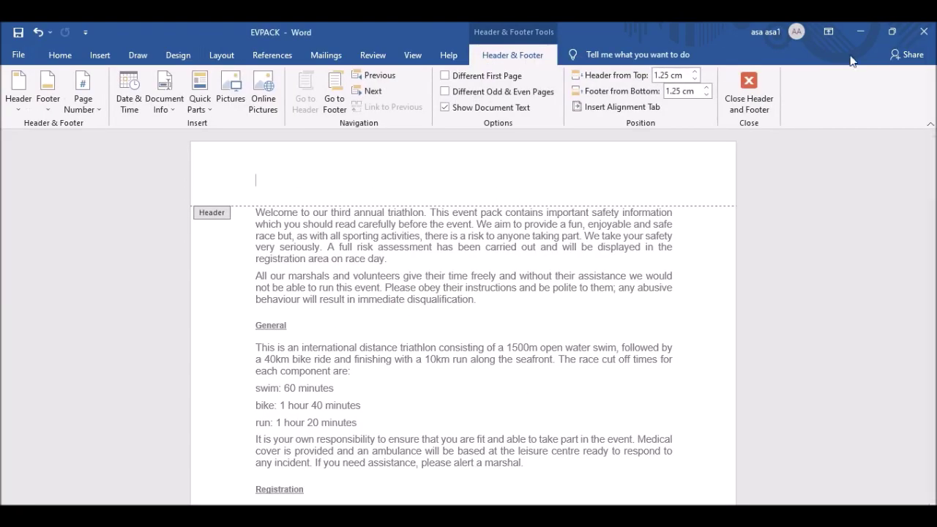
click(749, 87)
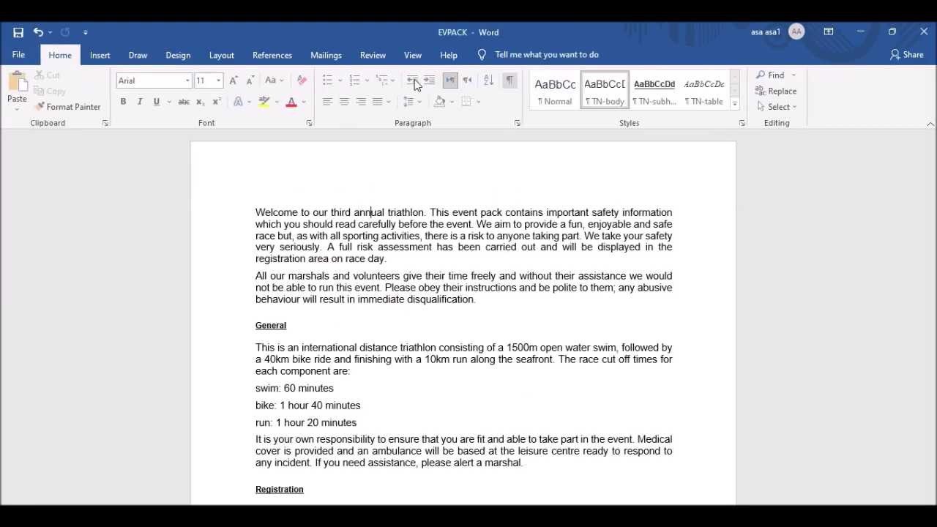
click(103, 56)
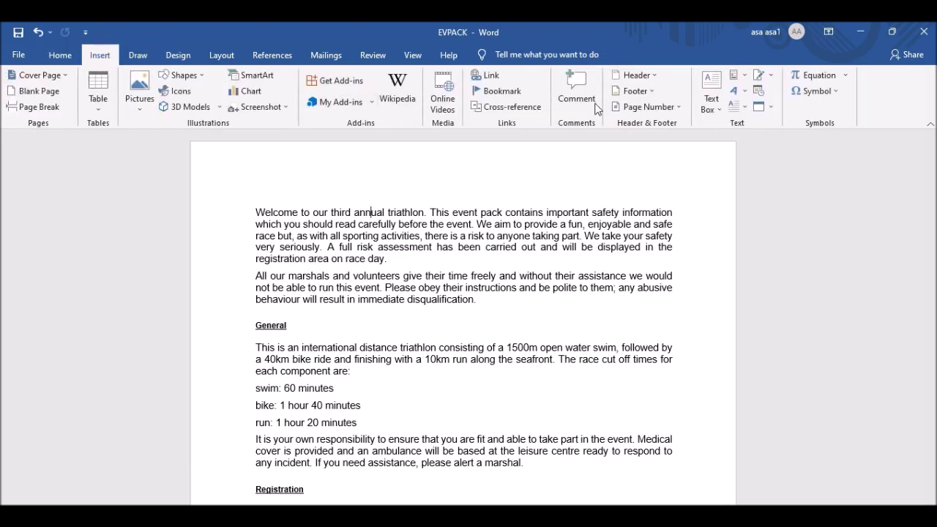
click(637, 75)
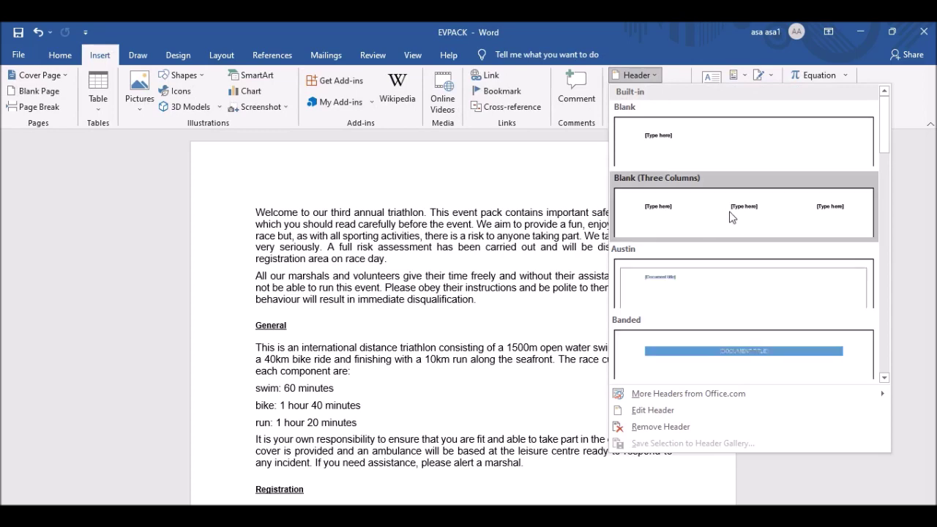
click(730, 212)
click(636, 187)
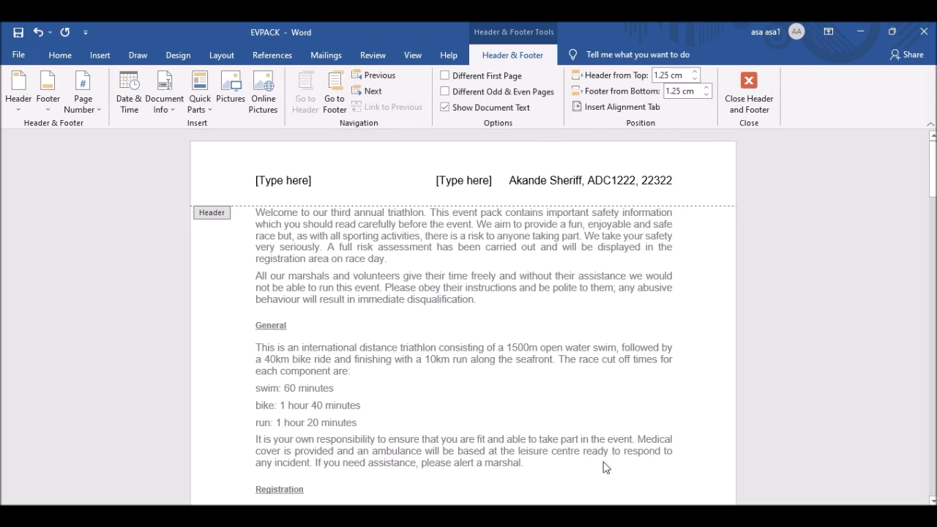
key(alt+Tab)
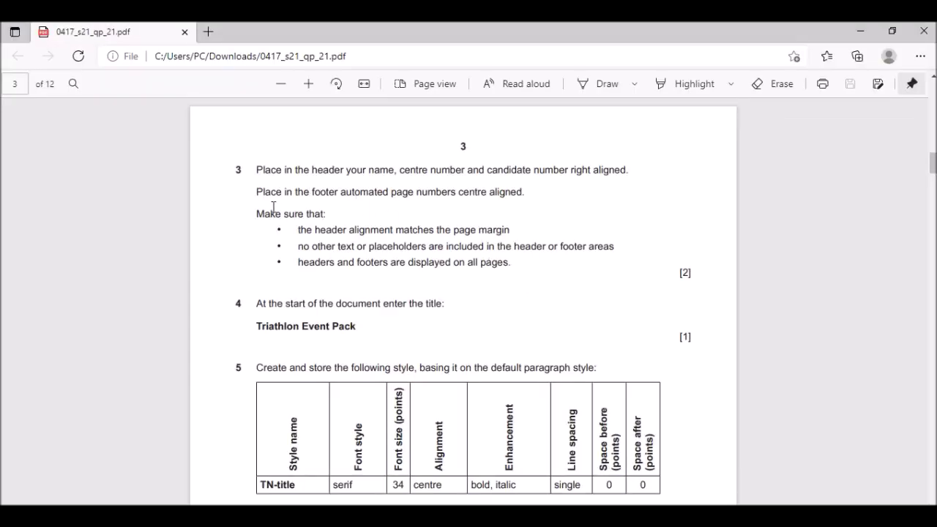
Highlight the exam paper's instruction about centred automatic page numbers in the footer.
drag(259, 195, 529, 191)
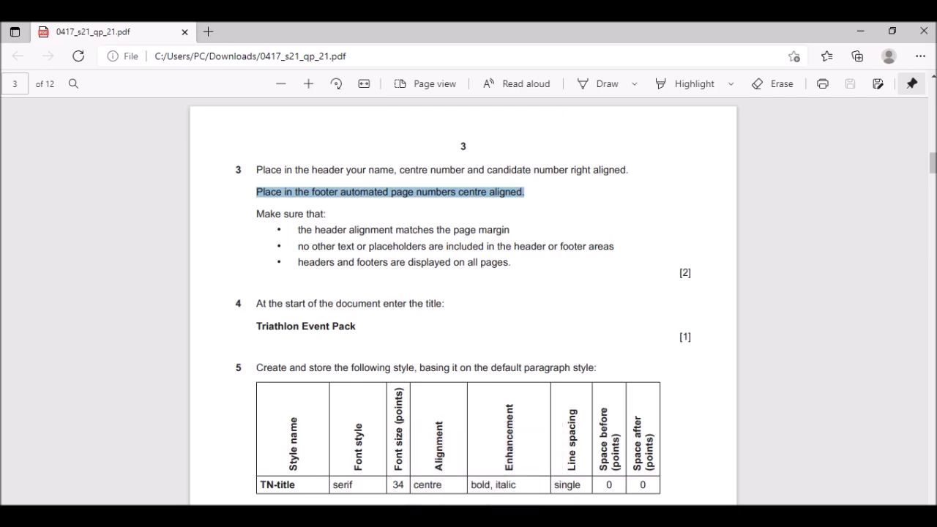
Delete the left and centre header placeholders, keeping only the candidate details.
mouse_move(485, 502)
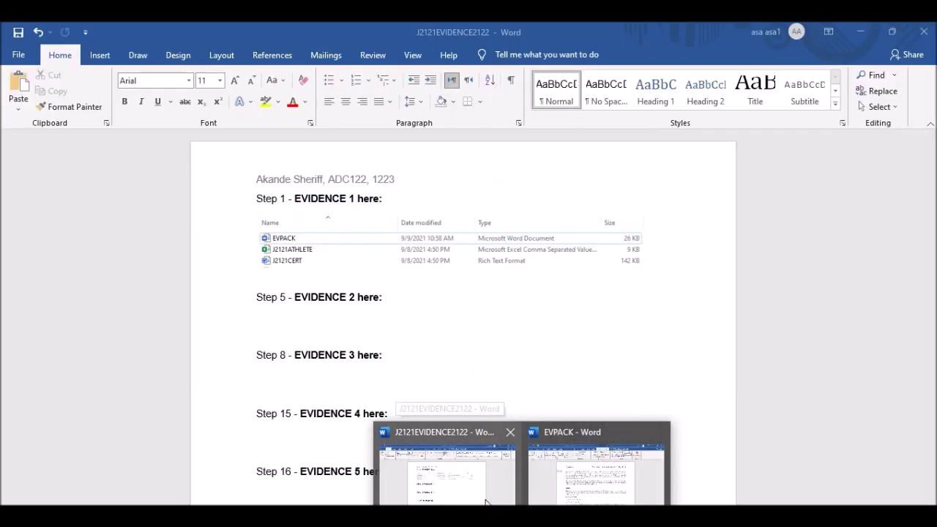
click(572, 494)
click(448, 181)
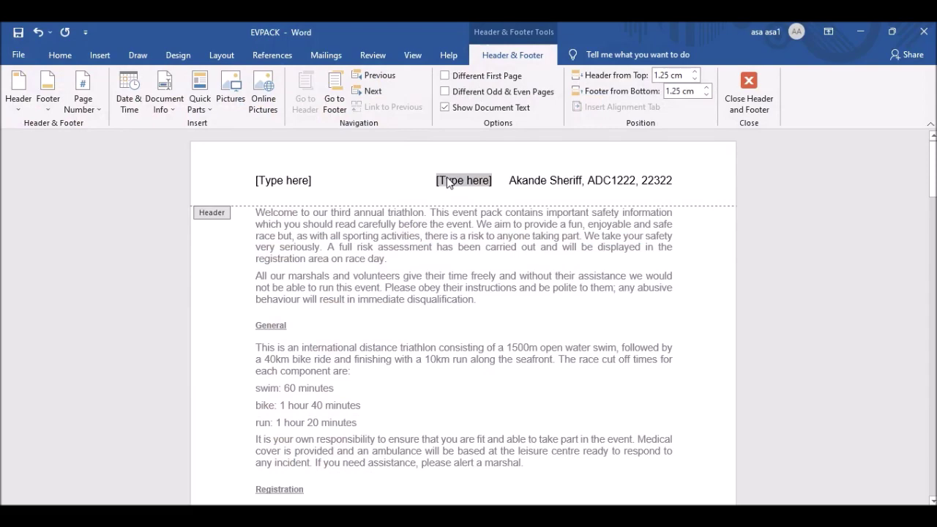
key(Delete)
click(276, 183)
key(Delete)
scroll(417, 177, down, 4)
click(749, 94)
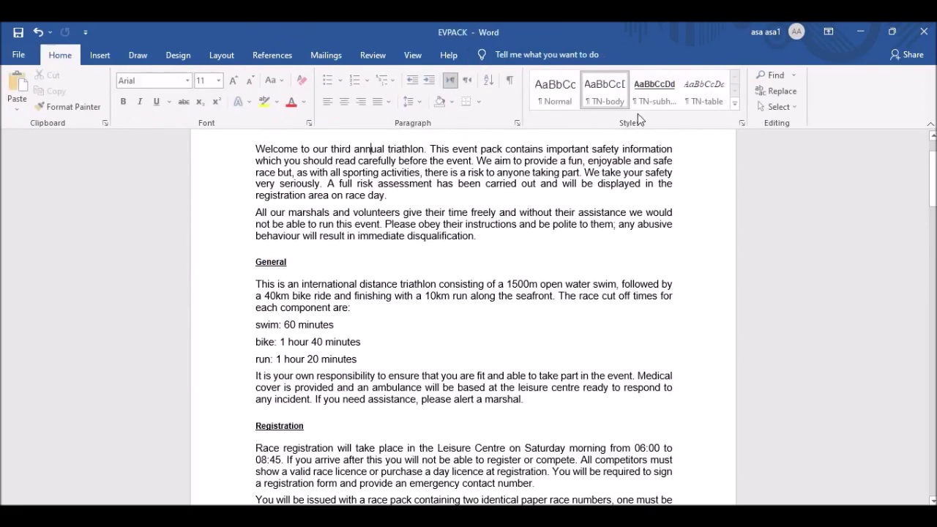
Insert a Blank (Three Columns) footer and clear all three placeholders.
click(101, 57)
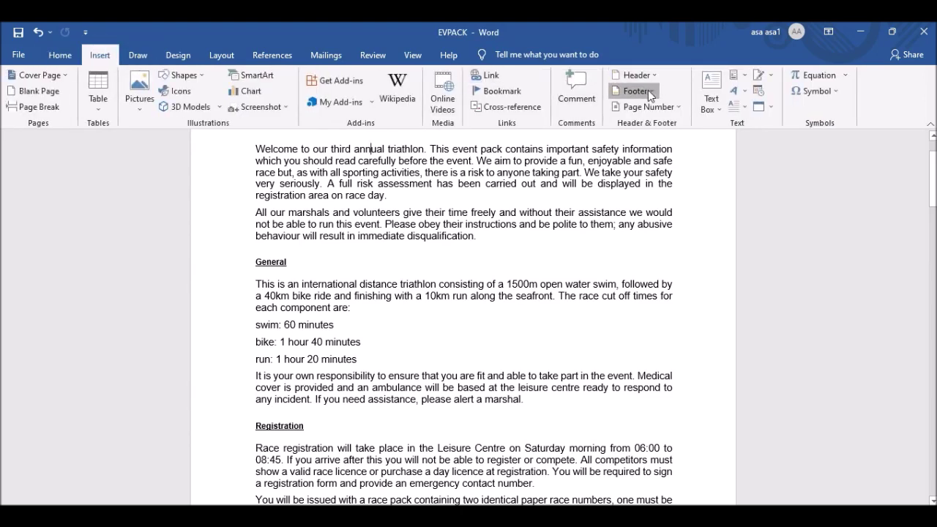
click(648, 90)
click(686, 242)
scroll(356, 271, down, 3)
click(258, 361)
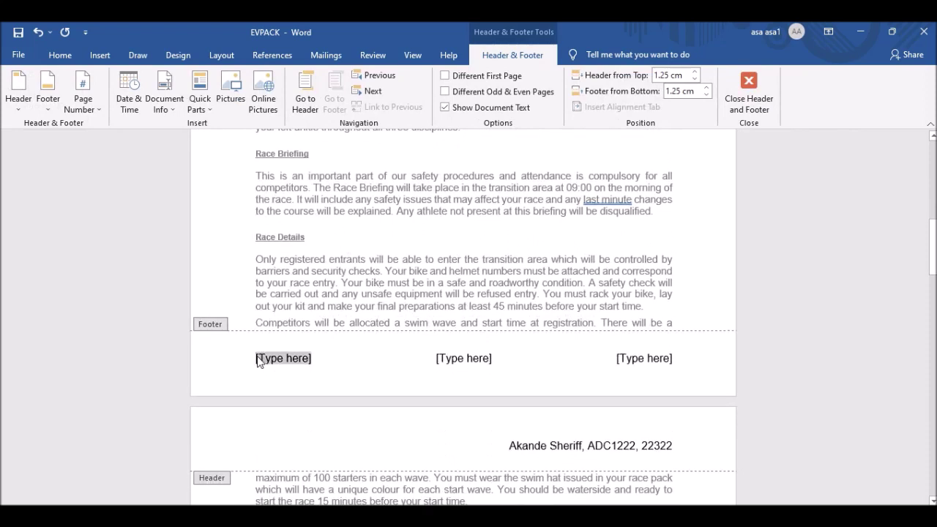
key(Delete)
click(649, 358)
key(Delete)
click(460, 366)
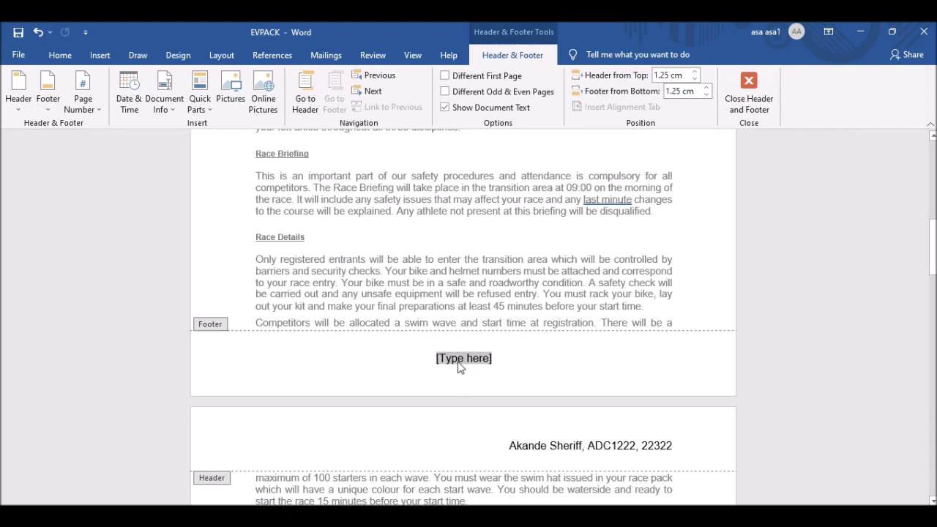
key(Delete)
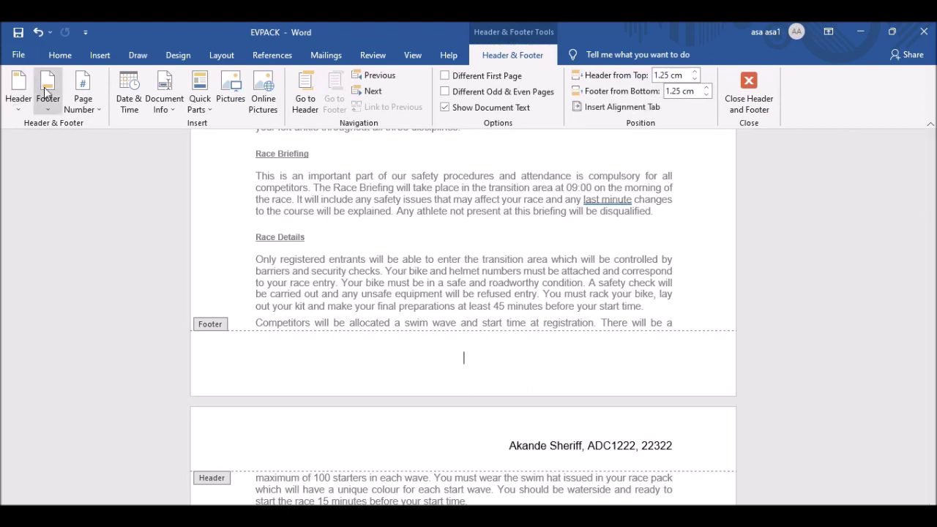
Insert a Plain Number page number at the footer centre and close header and footer editing.
click(83, 107)
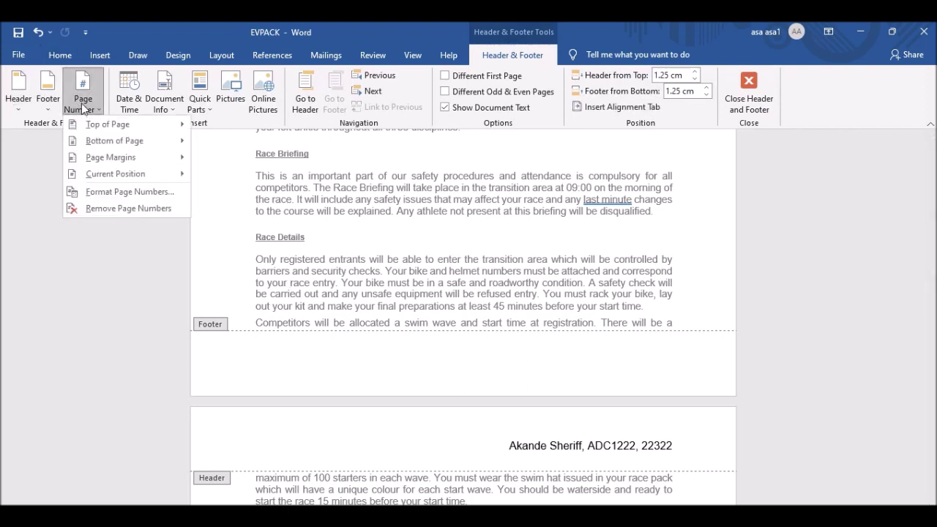
mouse_move(145, 179)
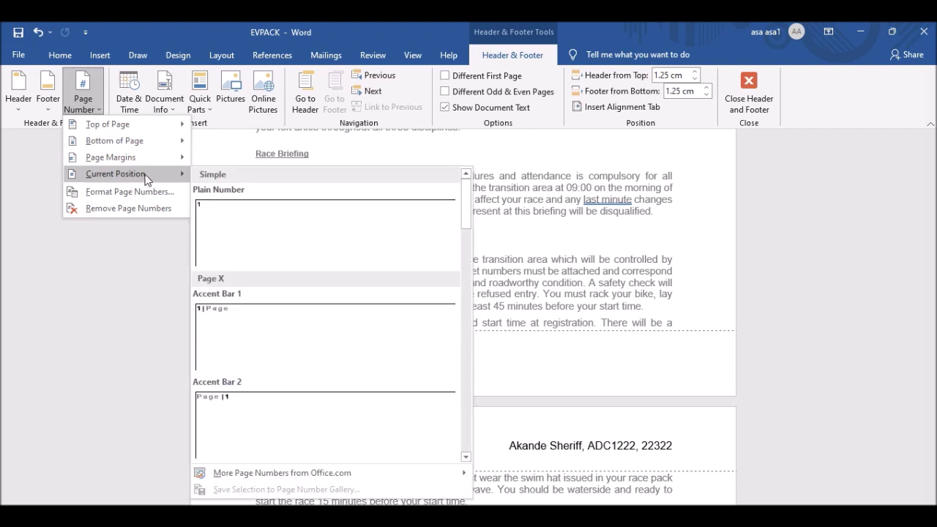
click(249, 219)
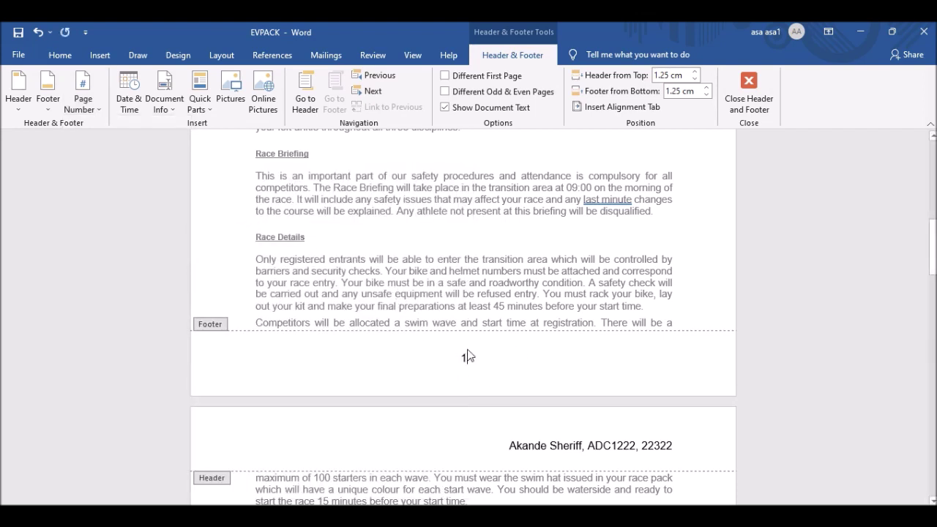
scroll(469, 357, down, 15)
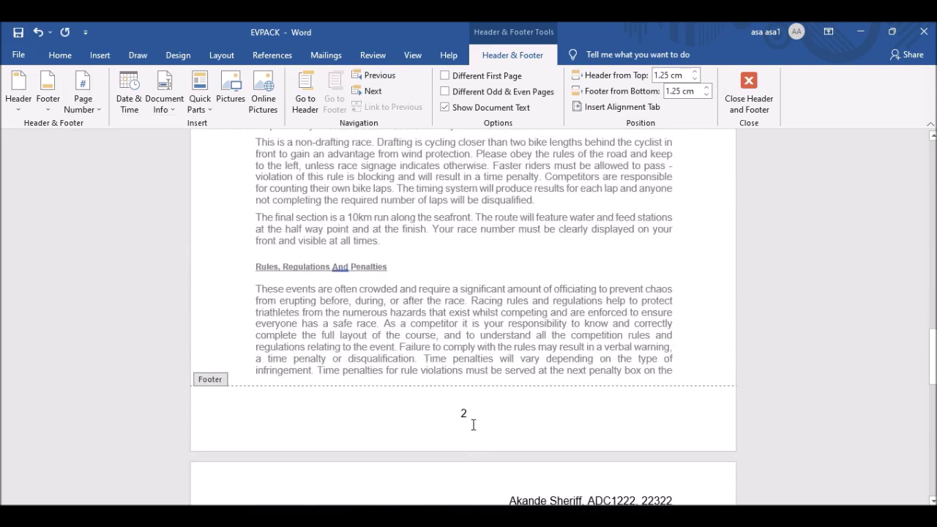
scroll(469, 417, up, 15)
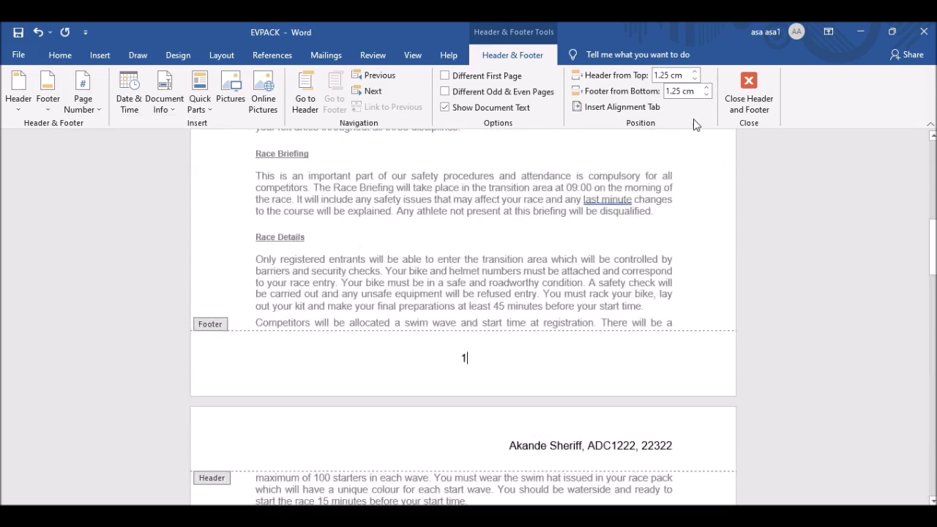
click(751, 88)
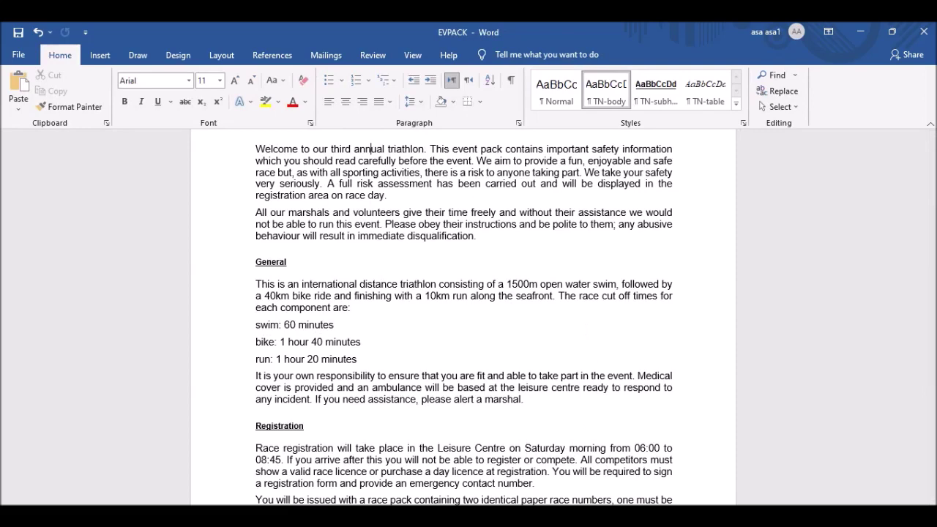
Copy 'Triathlon Event Pack' from the exam paper and paste it as EVPACK's new first line.
key(alt+Tab)
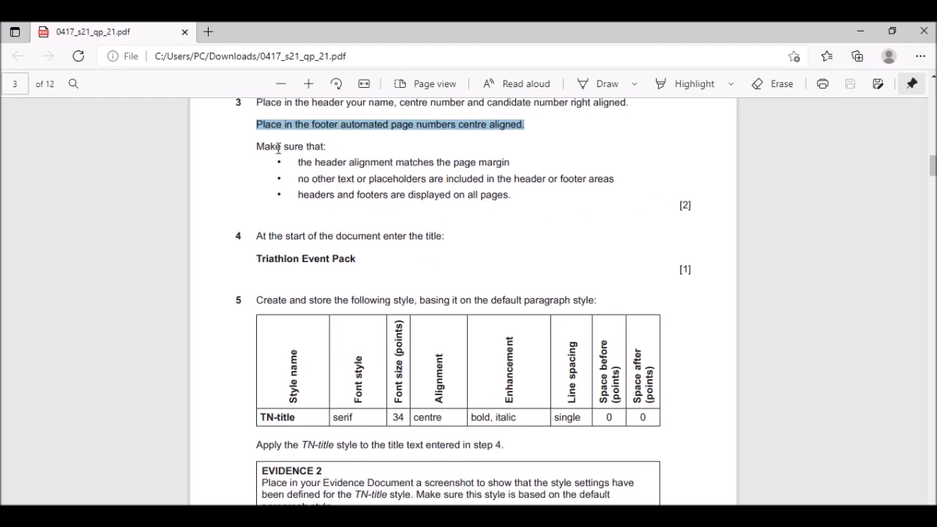
scroll(341, 330, down, 4)
scroll(330, 293, up, 2)
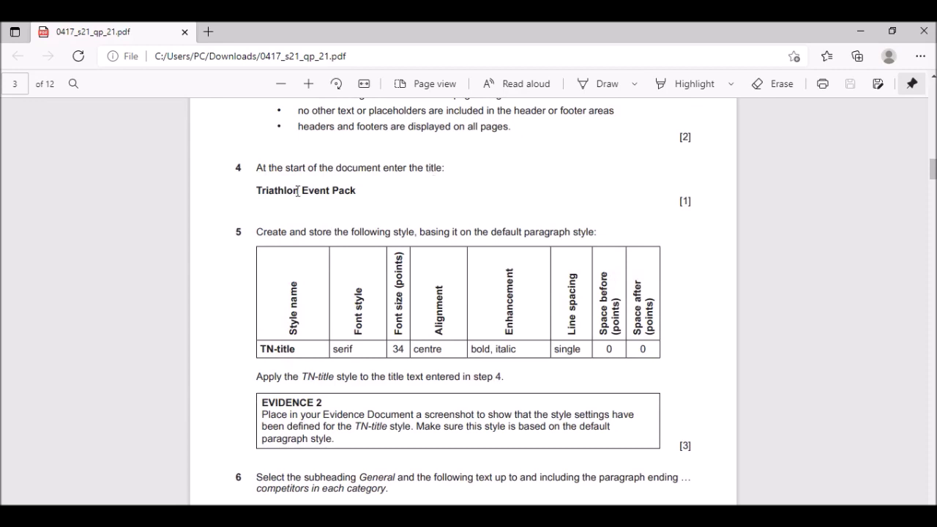
drag(256, 190, 364, 200)
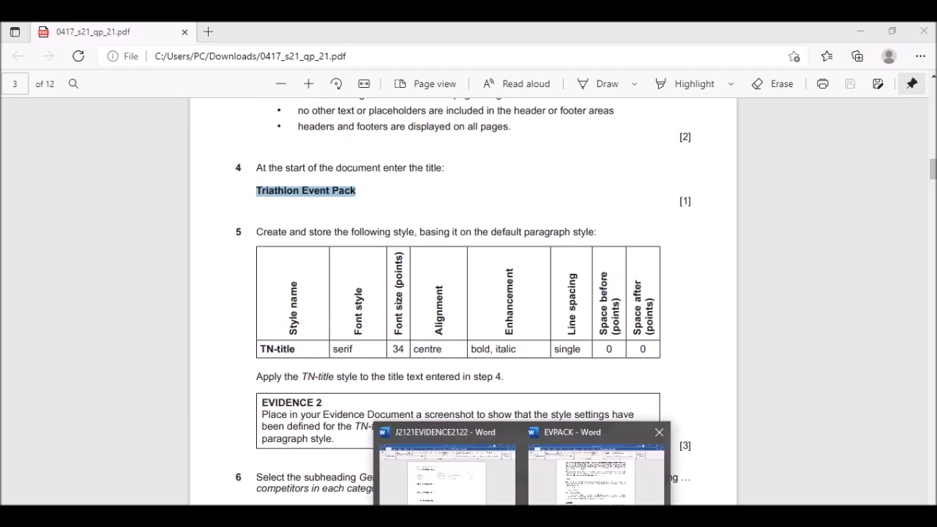
click(612, 489)
scroll(353, 334, up, 2)
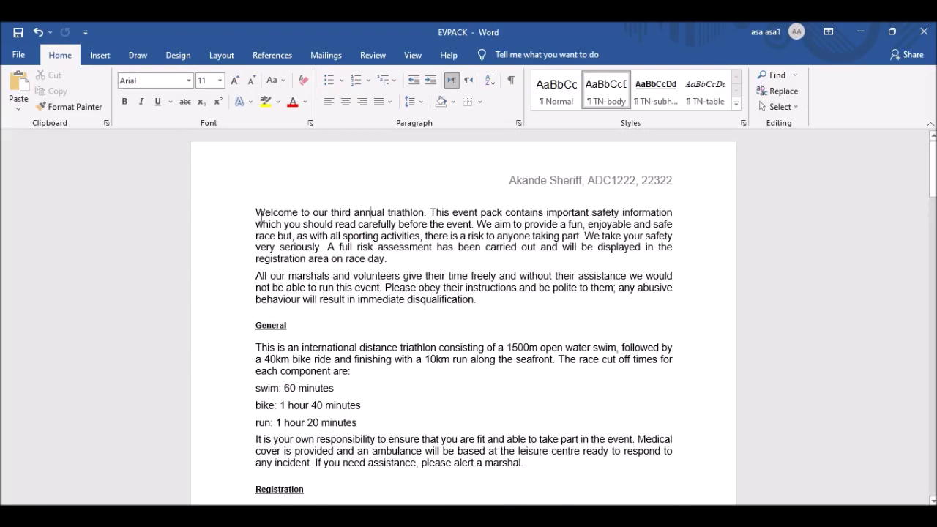
key(Return)
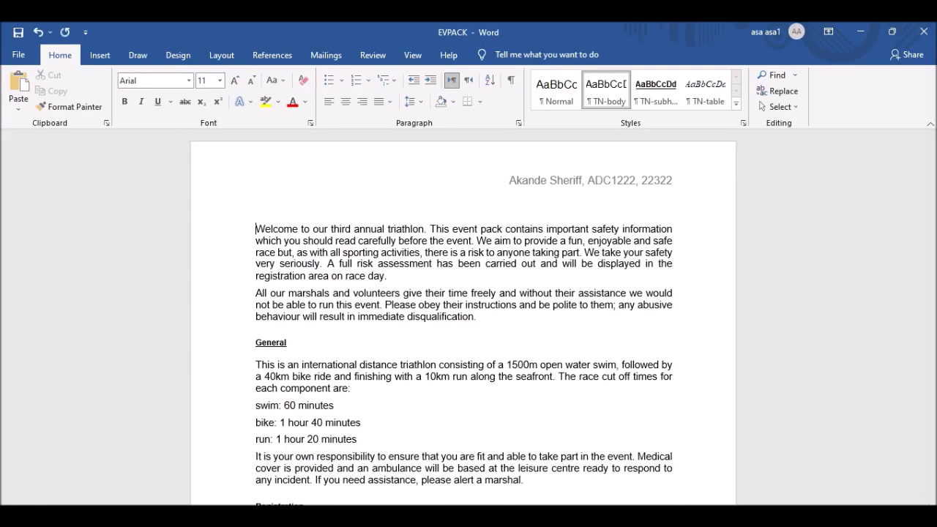
text(Triathlon Event Pack)
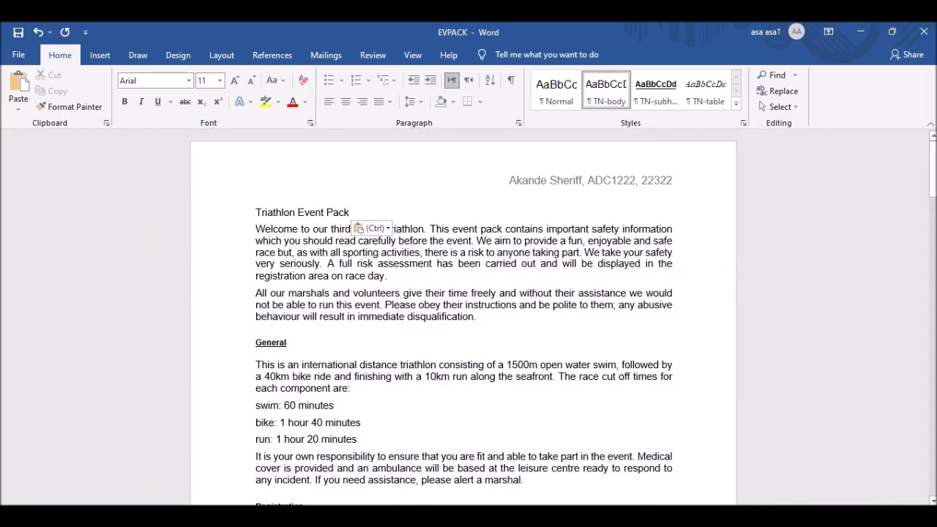
Review the TN-title style specification in the exam paper's table.
key(alt+Tab)
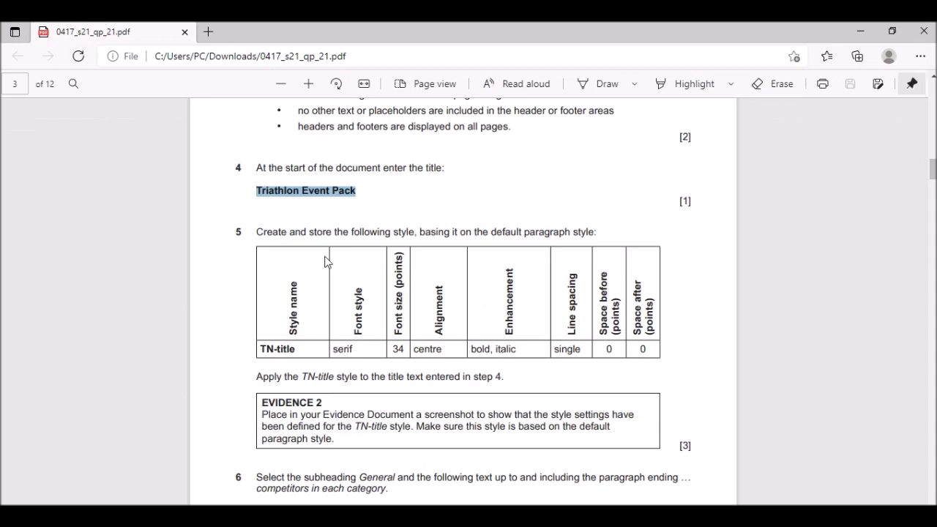
scroll(319, 245, down, 1)
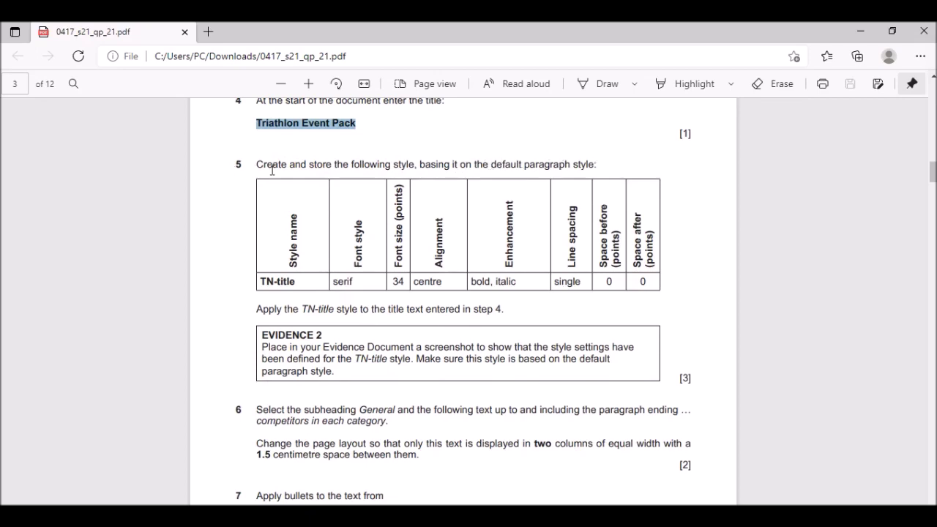
scroll(372, 203, down, 2)
scroll(373, 202, up, 1)
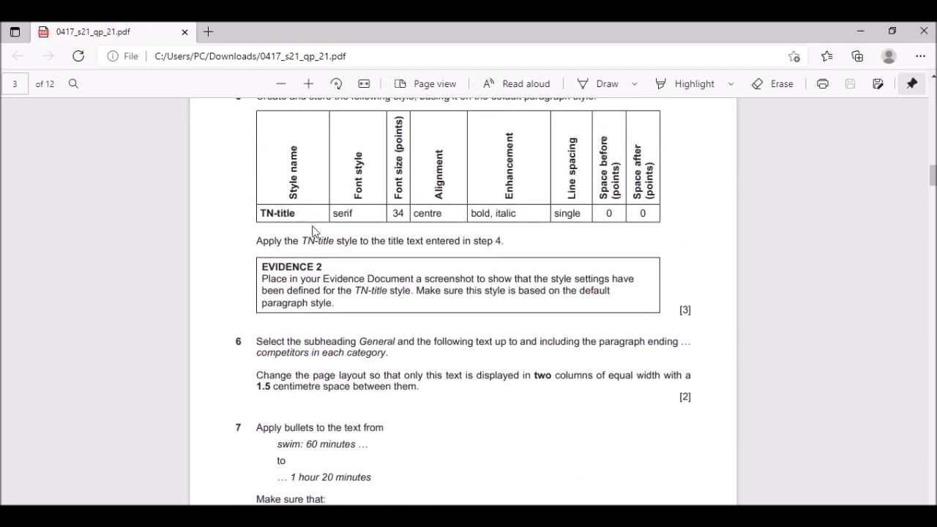
drag(263, 215, 298, 212)
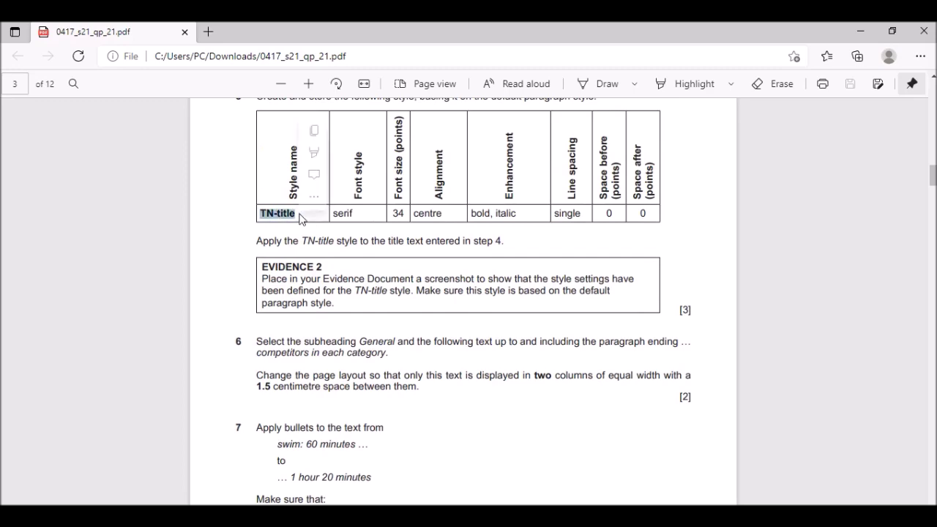
click(522, 512)
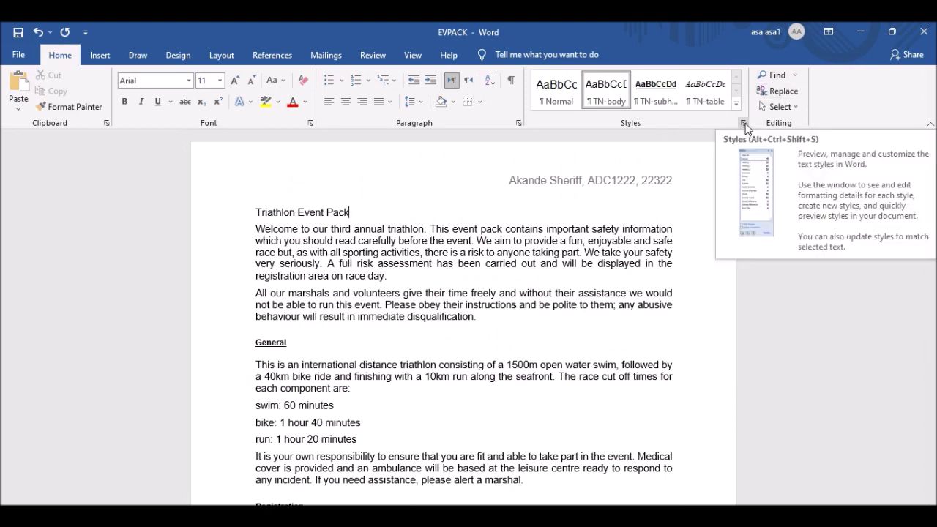
Open the Styles pane and start a new style from formatting, defaulting to Style1.
click(744, 123)
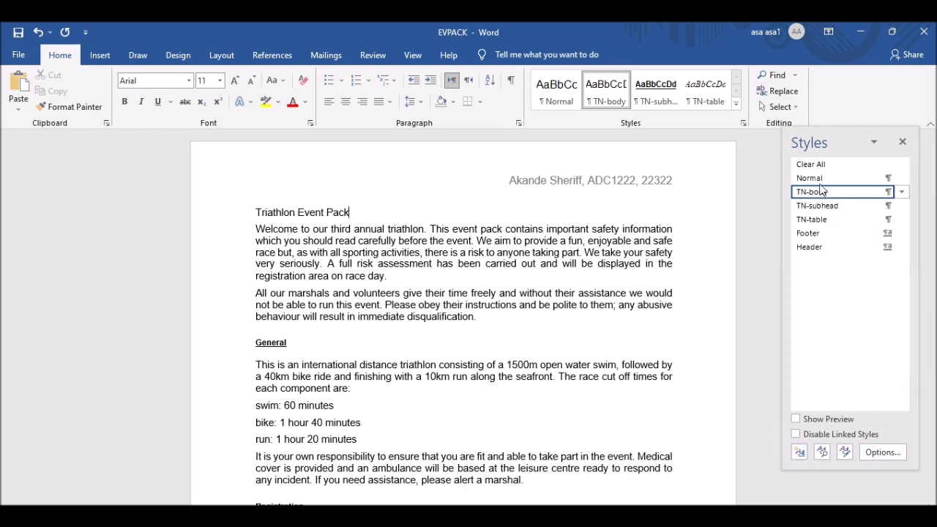
mouse_move(806, 203)
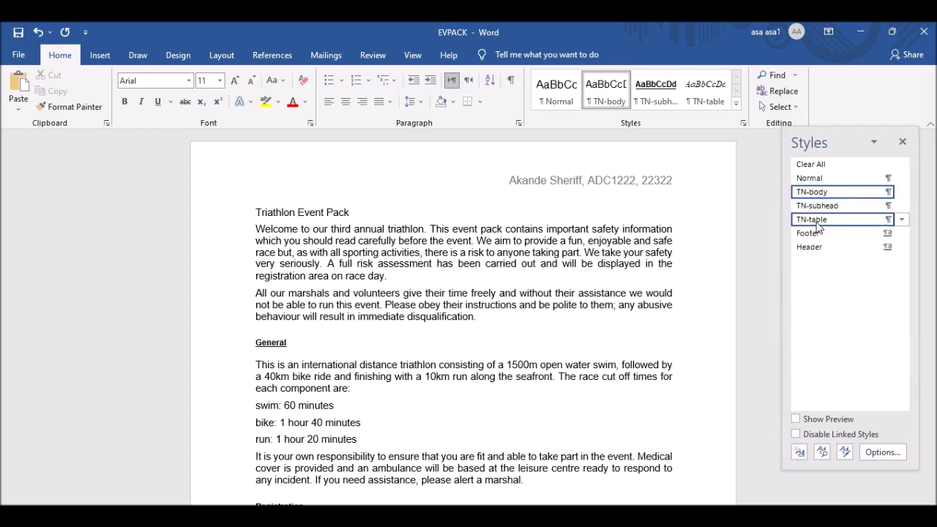
mouse_move(823, 224)
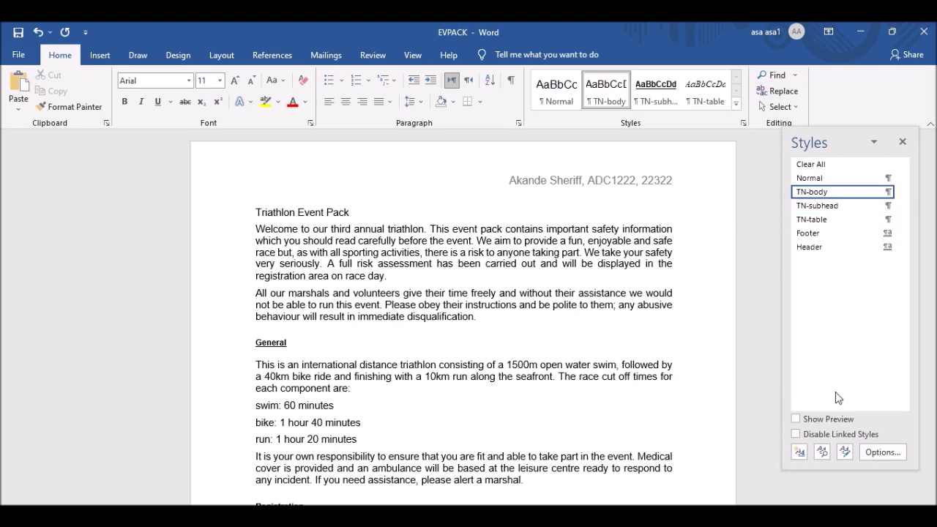
click(802, 454)
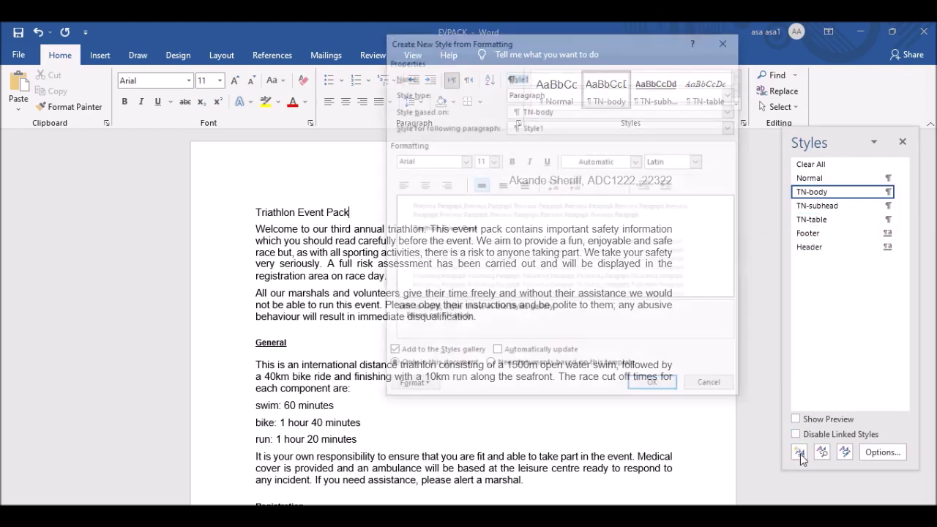
Name the new style TN-title, give it Times New Roman, then capture the full screen for annotation.
text(TN-title)
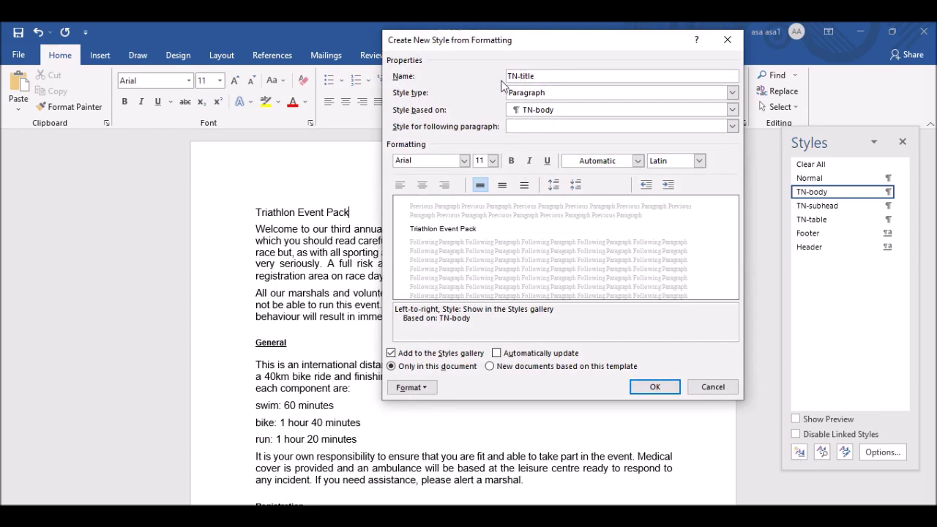
key(alt+Tab)
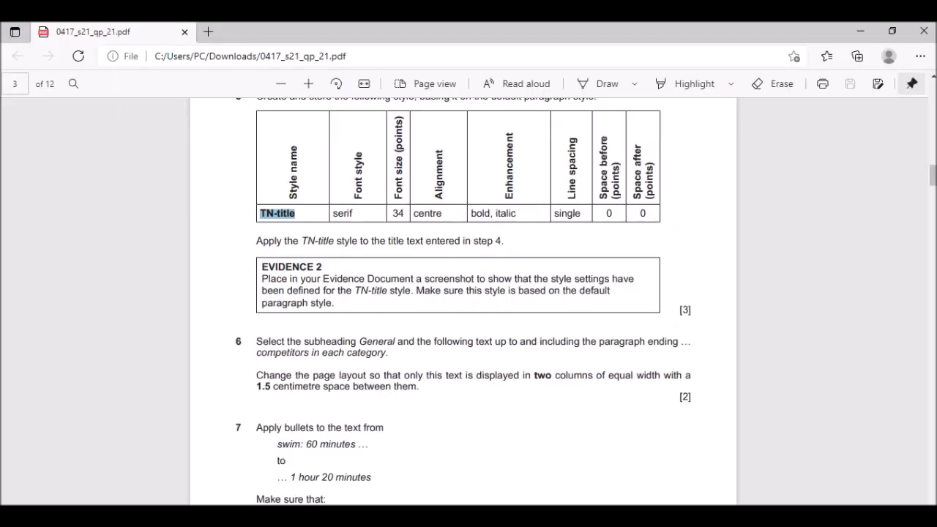
key(alt+Tab)
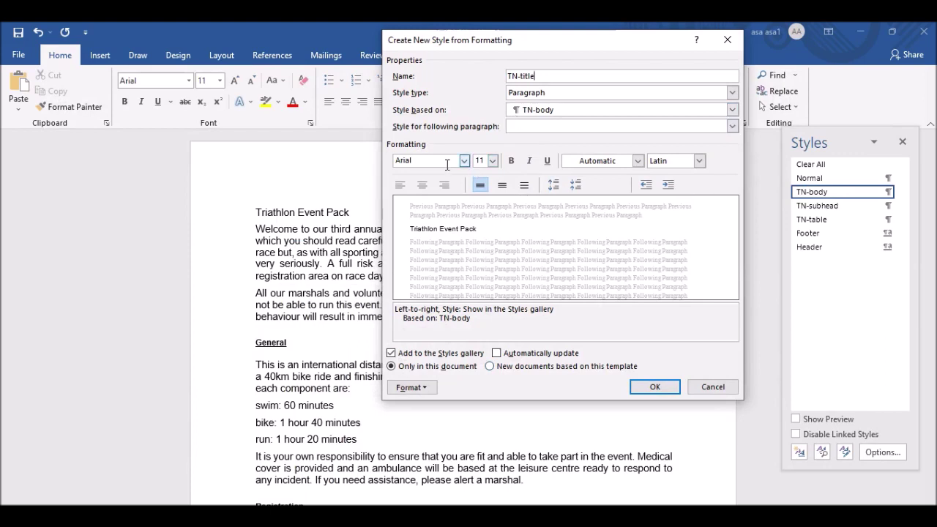
click(463, 160)
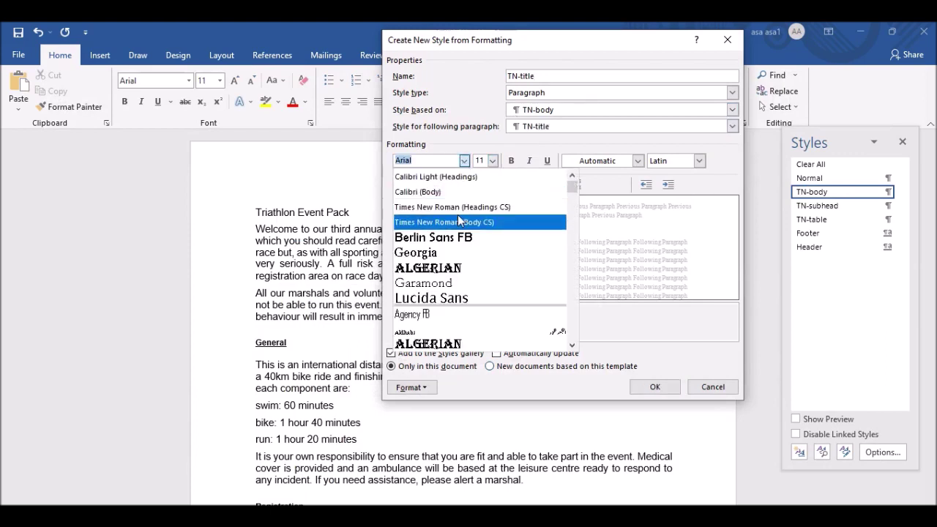
click(446, 223)
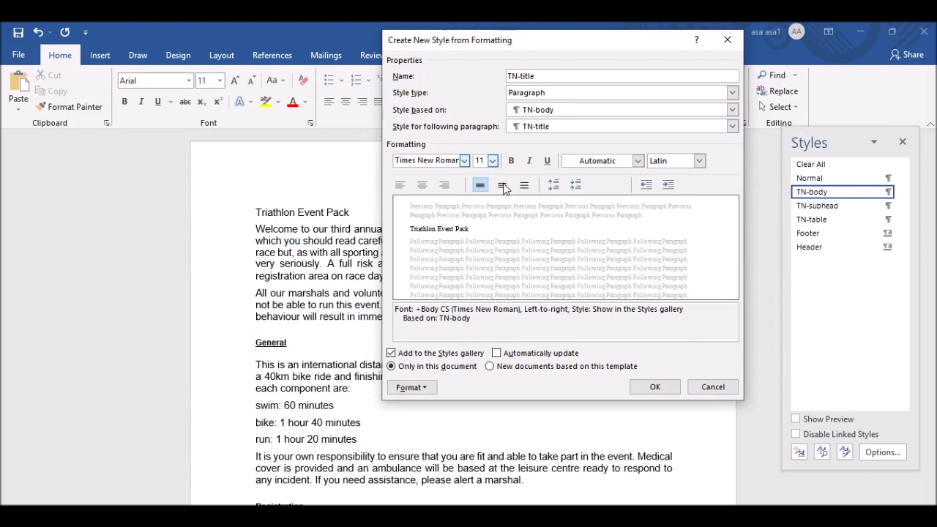
key(Print)
drag(2, 23, 936, 504)
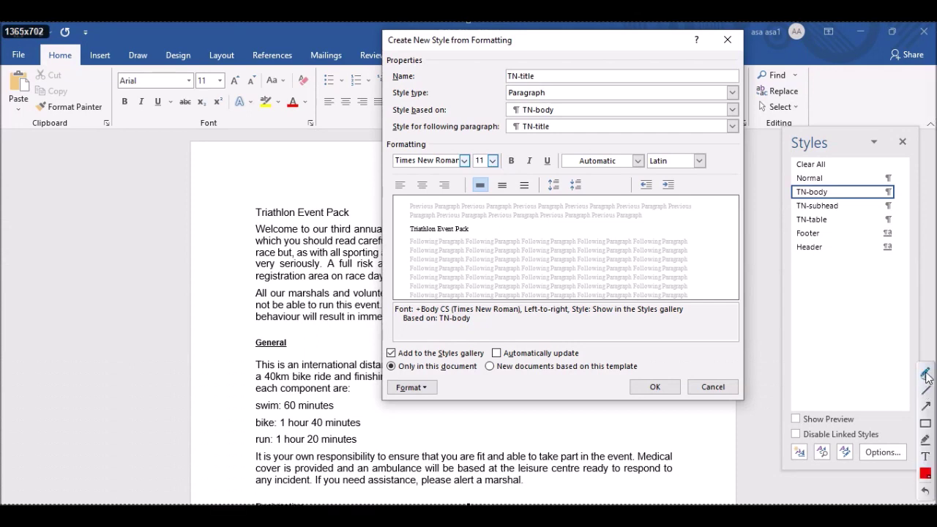
mouse_move(57, 136)
mouse_down()
mouse_move(22, 194)
mouse_move(77, 189)
mouse_move(109, 153)
mouse_move(124, 183)
mouse_up()
click(113, 139)
drag(150, 133, 141, 204)
drag(129, 170, 191, 157)
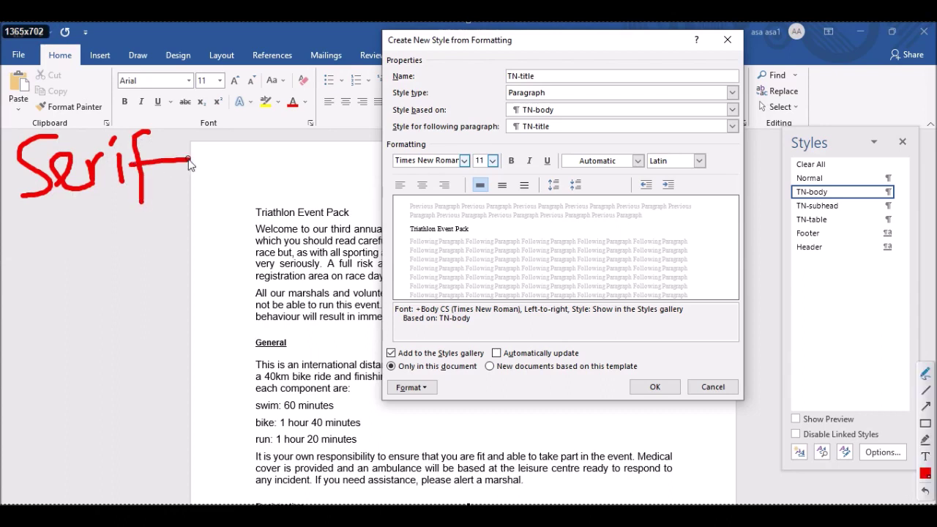
drag(364, 121, 365, 187)
drag(311, 117, 400, 114)
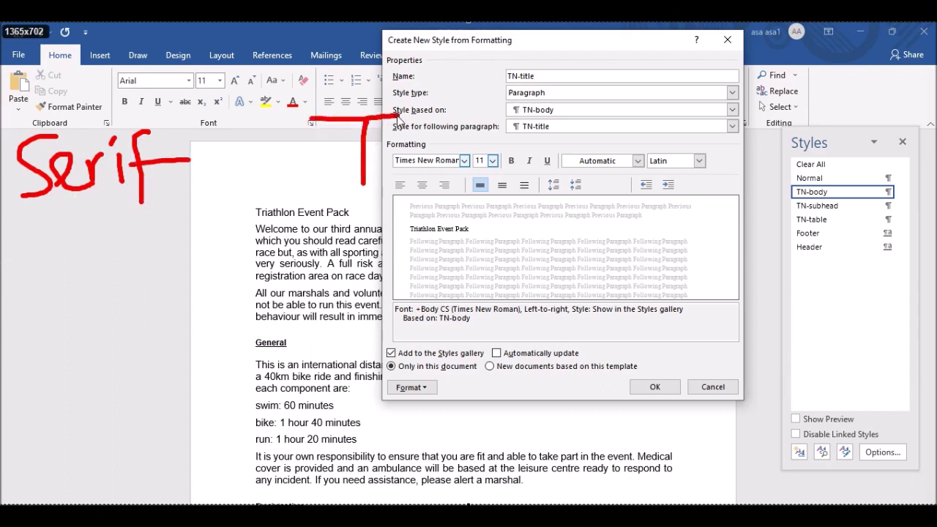
drag(313, 117, 407, 115)
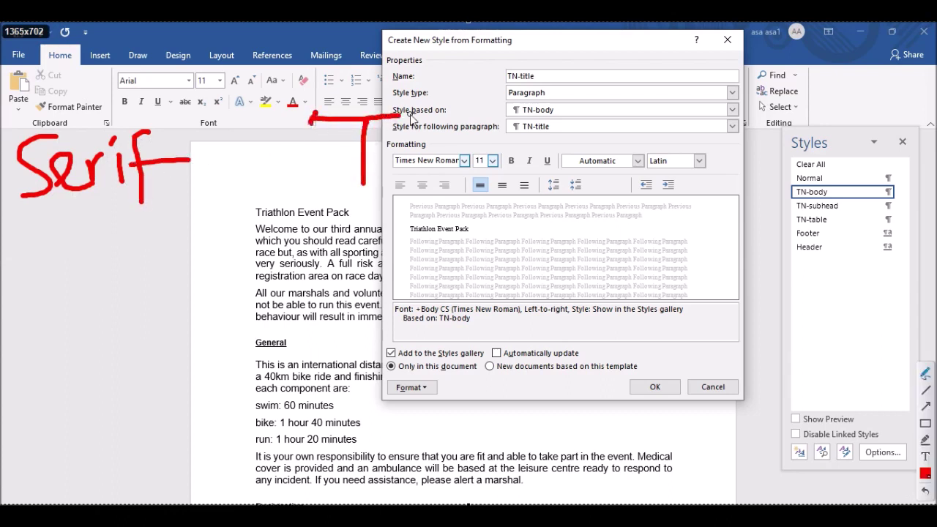
drag(366, 175, 350, 188)
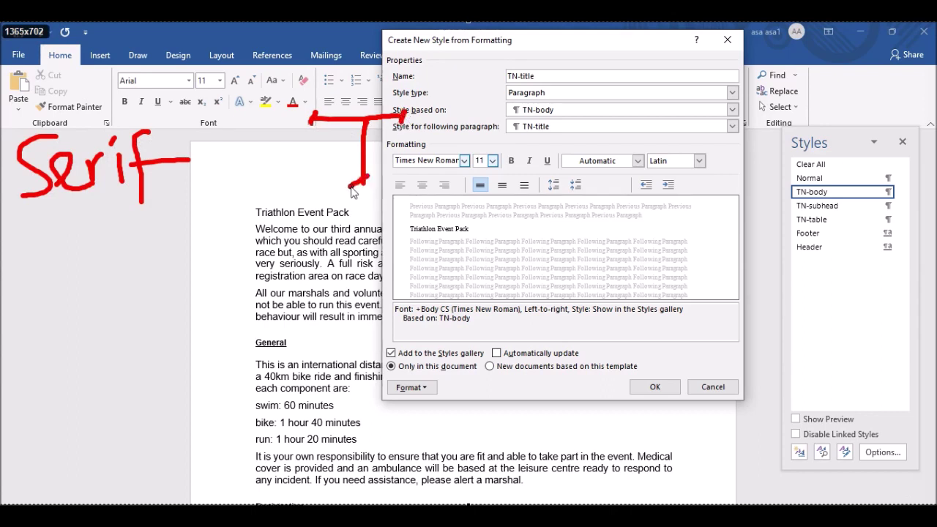
drag(28, 258, 6, 308)
mouse_move(44, 281)
mouse_down()
mouse_move(46, 300)
mouse_move(82, 302)
mouse_move(129, 281)
mouse_move(117, 302)
mouse_move(187, 281)
mouse_move(183, 296)
mouse_up()
drag(173, 268, 192, 318)
drag(202, 284, 221, 278)
drag(369, 240, 367, 302)
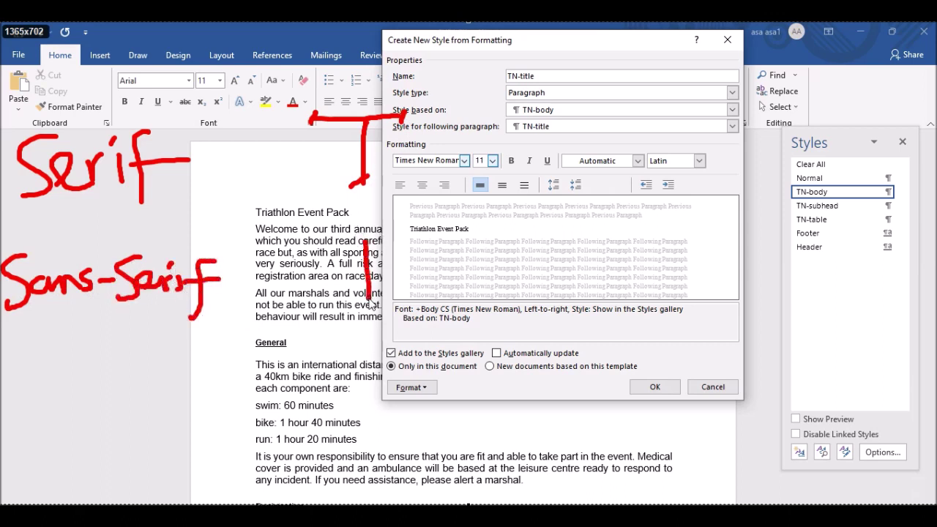
drag(323, 242, 397, 236)
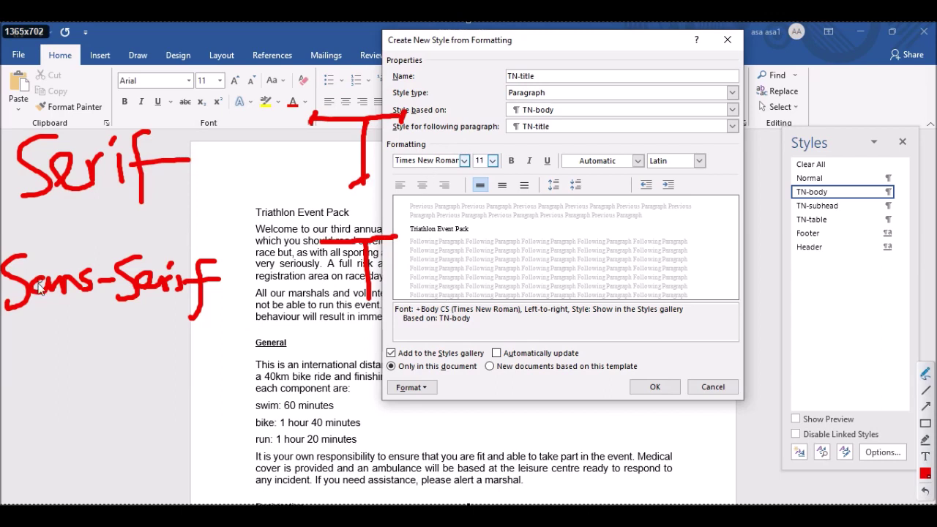
mouse_move(479, 236)
mouse_down()
mouse_move(467, 284)
mouse_move(448, 262)
mouse_move(579, 249)
mouse_move(605, 257)
mouse_up()
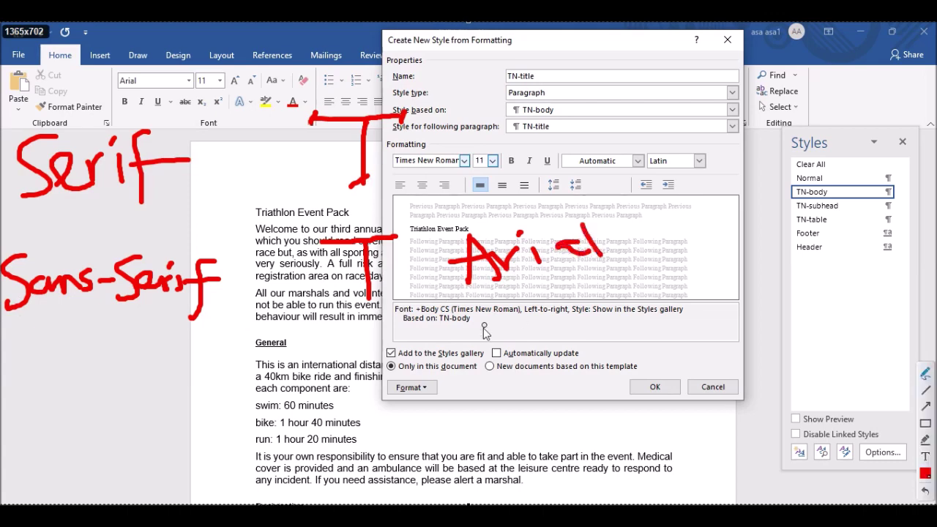
click(926, 491)
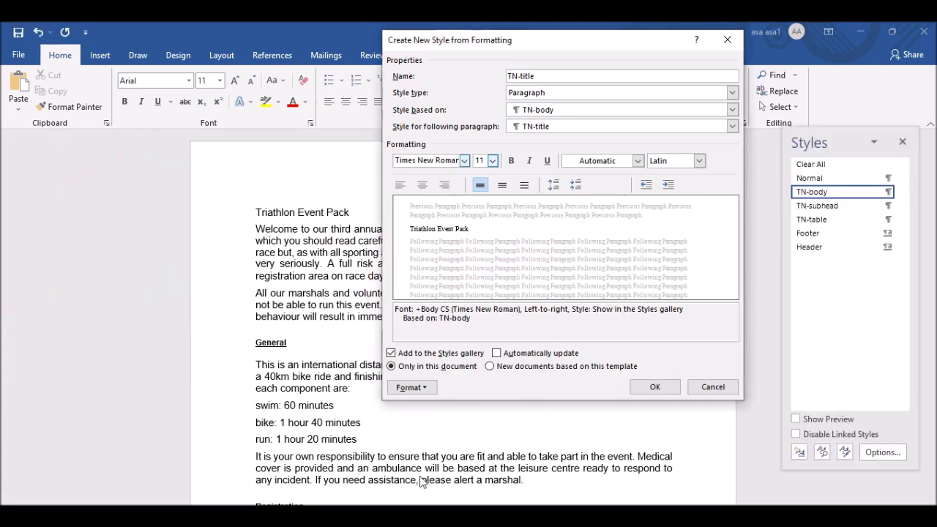
Set the TN-title style to 34 pt and centred alignment.
key(alt+Tab)
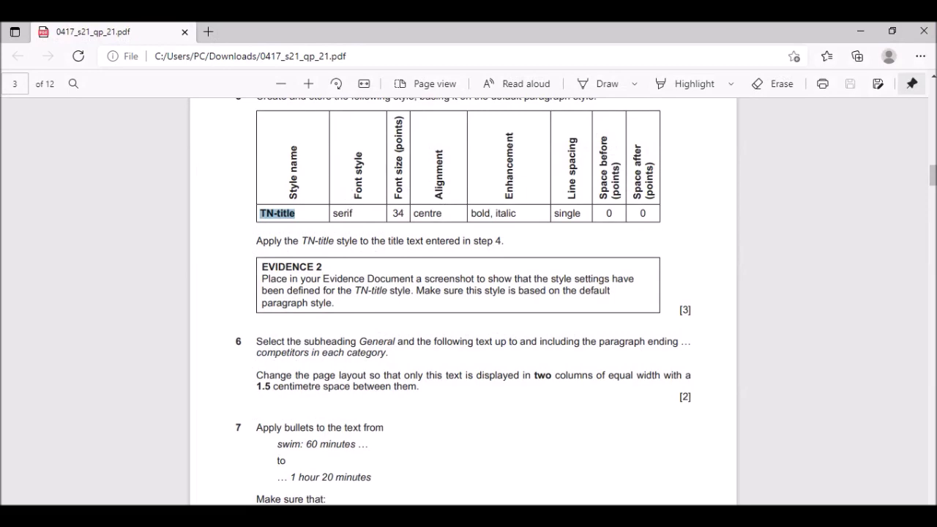
key(alt+Tab)
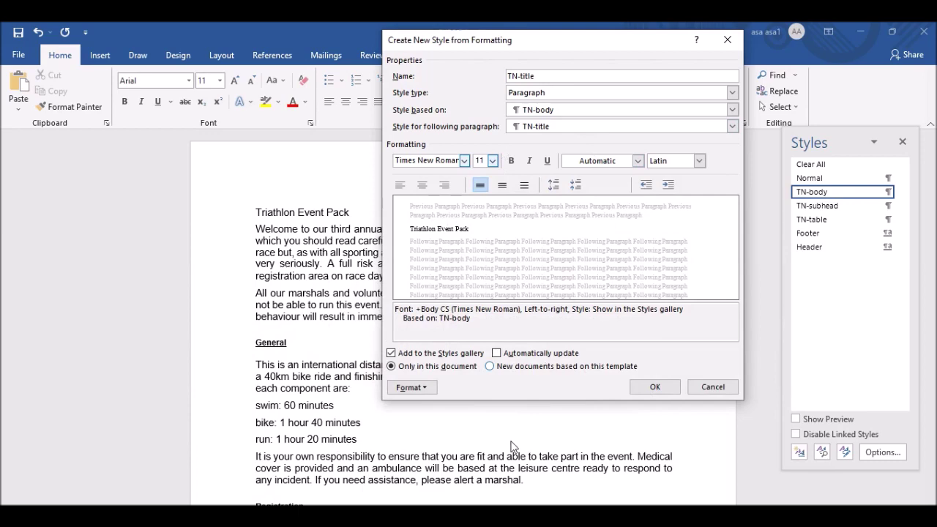
key(alt+Tab)
key(alt+Tab)
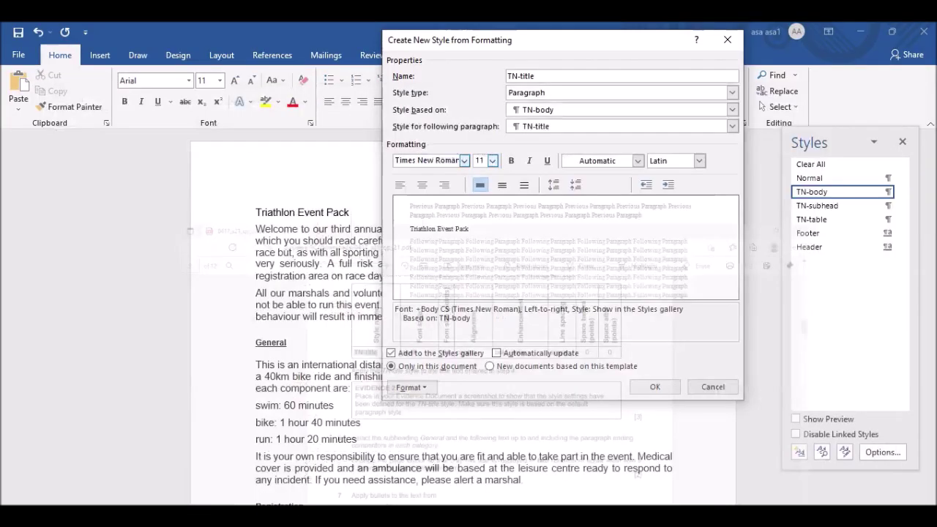
double_click(485, 160)
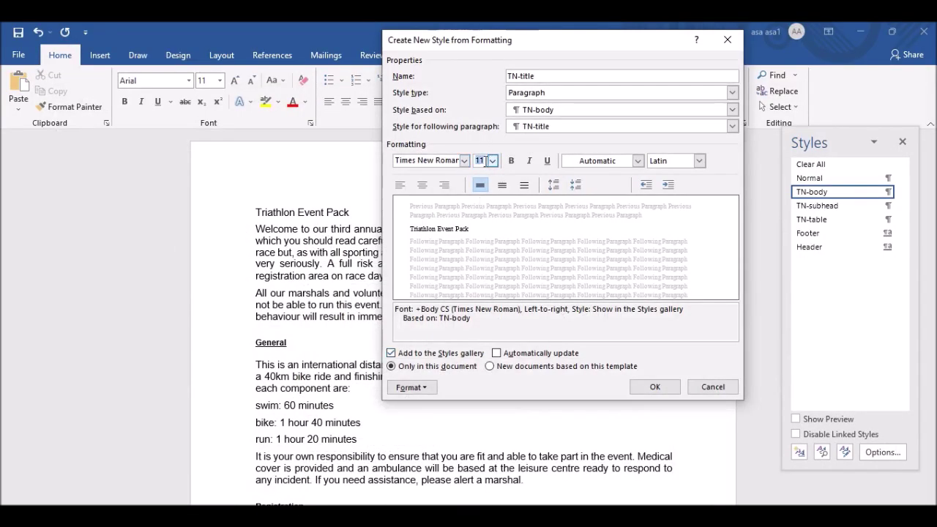
text(34)
key(Tab)
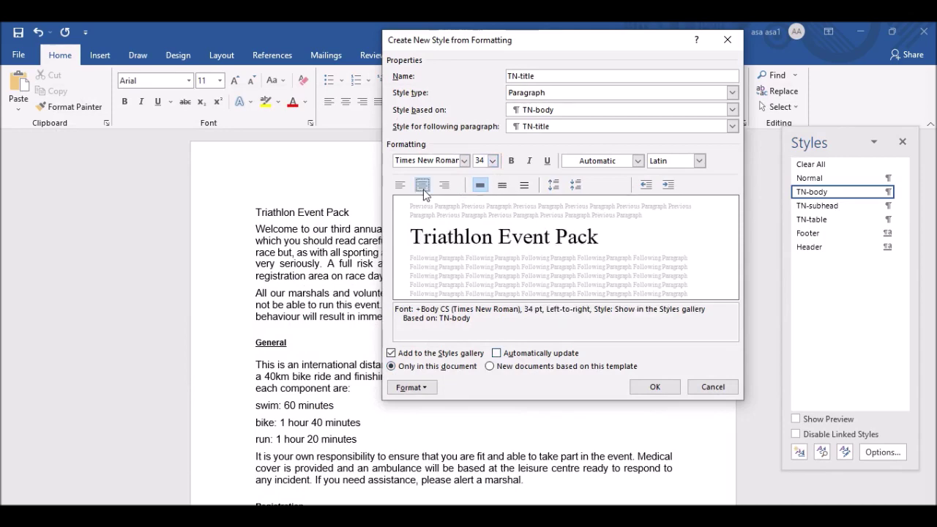
click(423, 189)
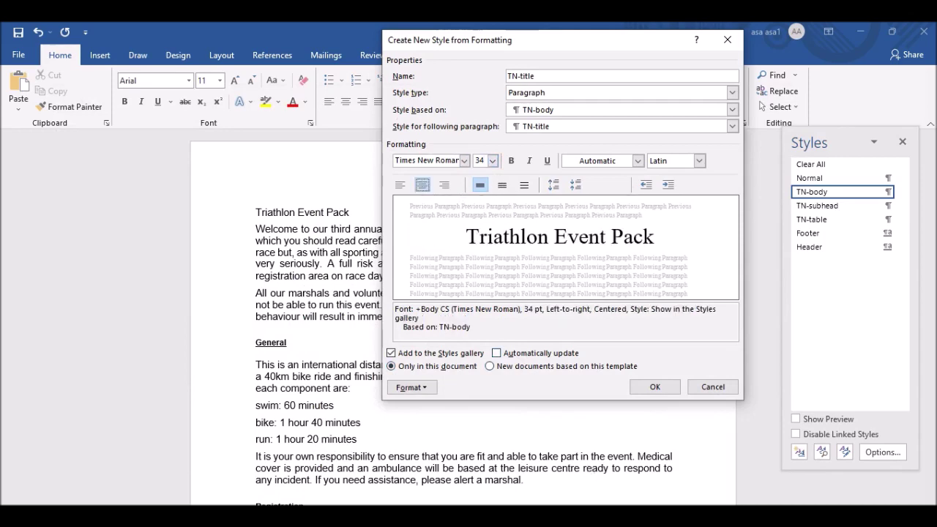
Make the TN-title style bold and italic, rechecking the exam paper's spacing requirements.
key(alt+Tab)
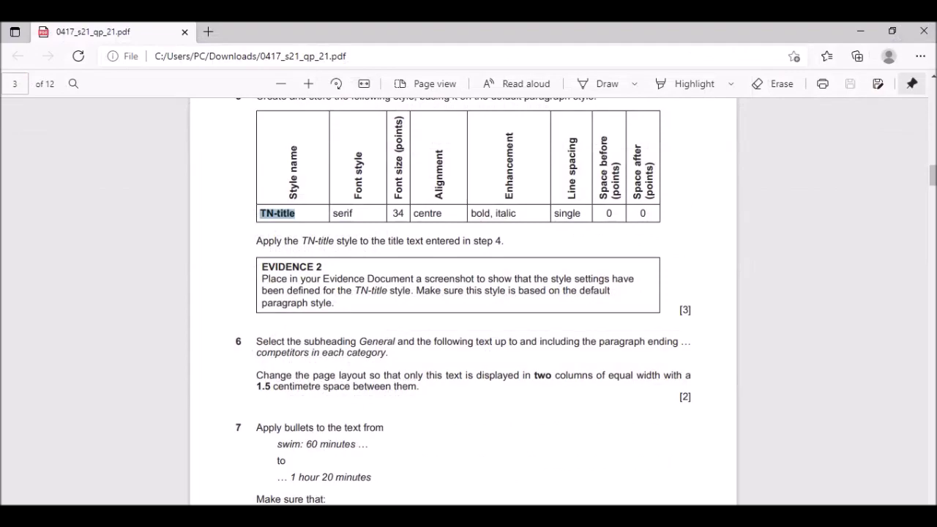
key(alt+Tab)
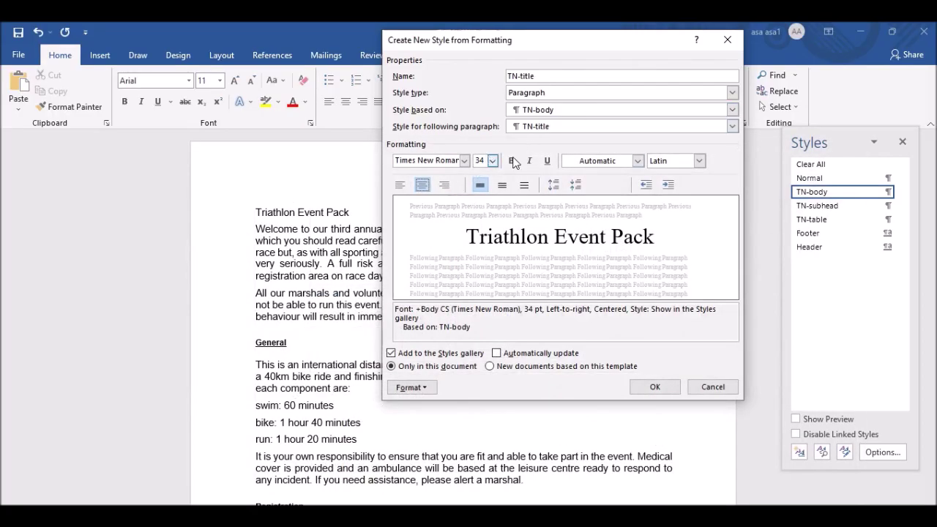
click(513, 161)
click(529, 161)
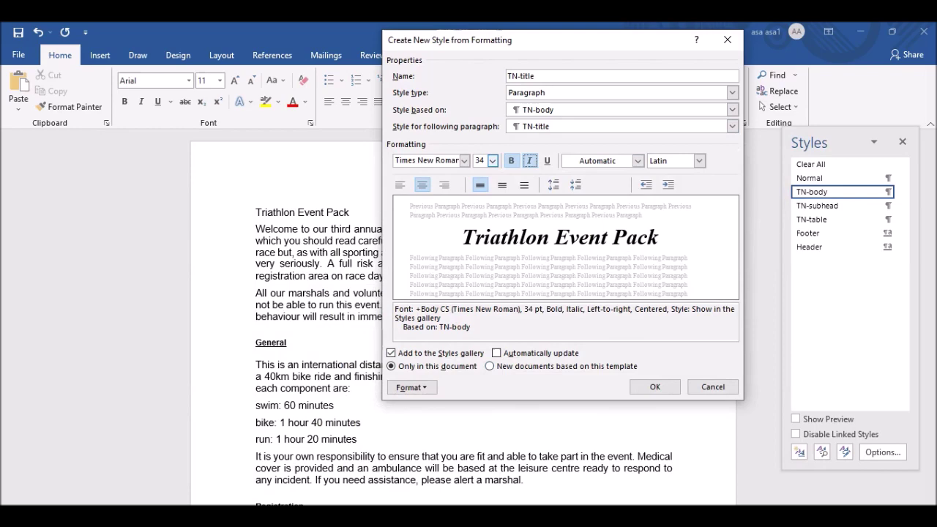
key(alt+Tab)
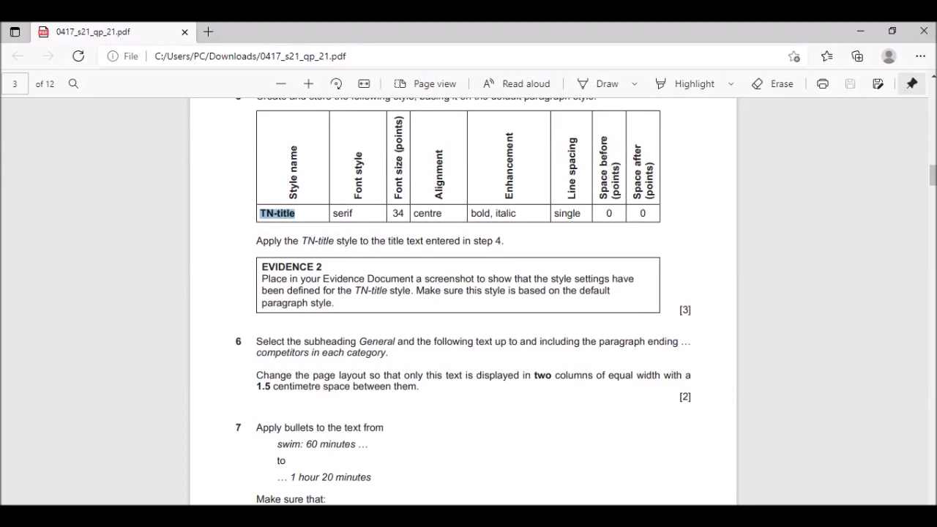
key(alt+Tab)
Set TN-title's paragraph spacing after to 0 pt and save the style.
click(427, 390)
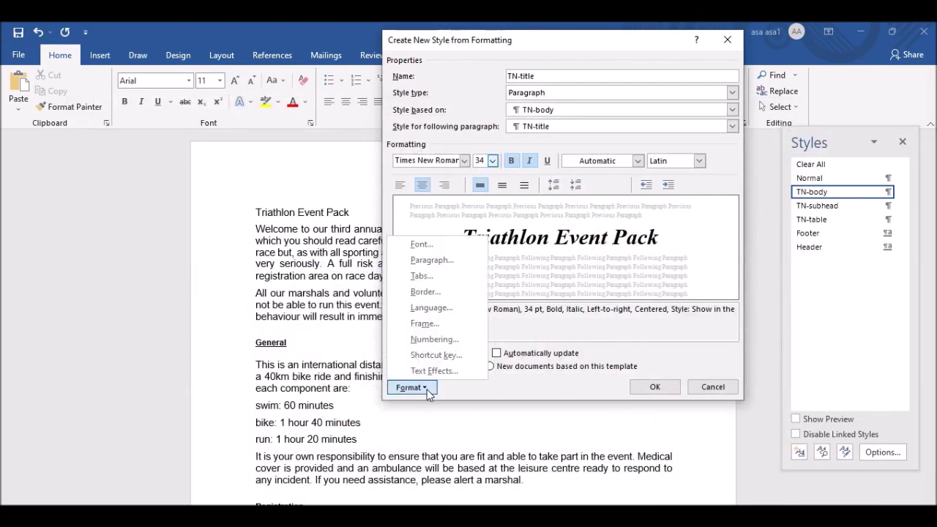
click(423, 262)
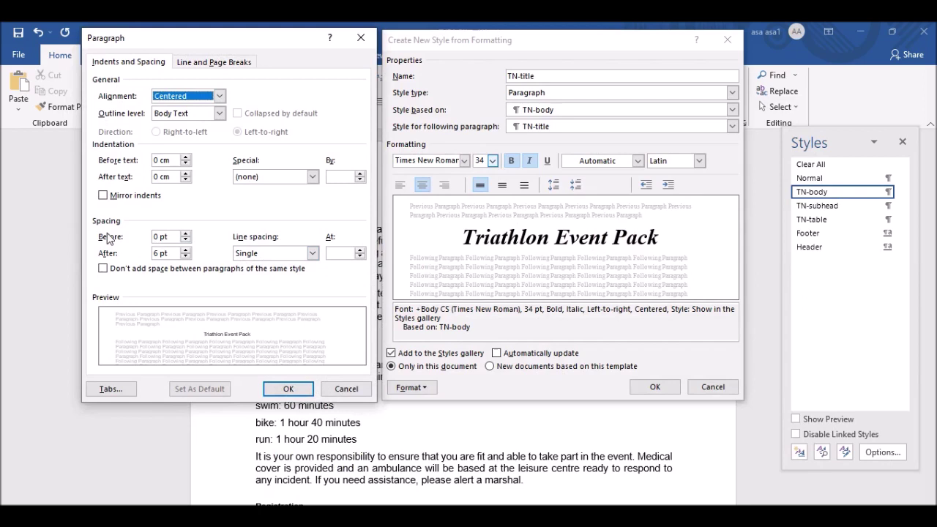
click(160, 253)
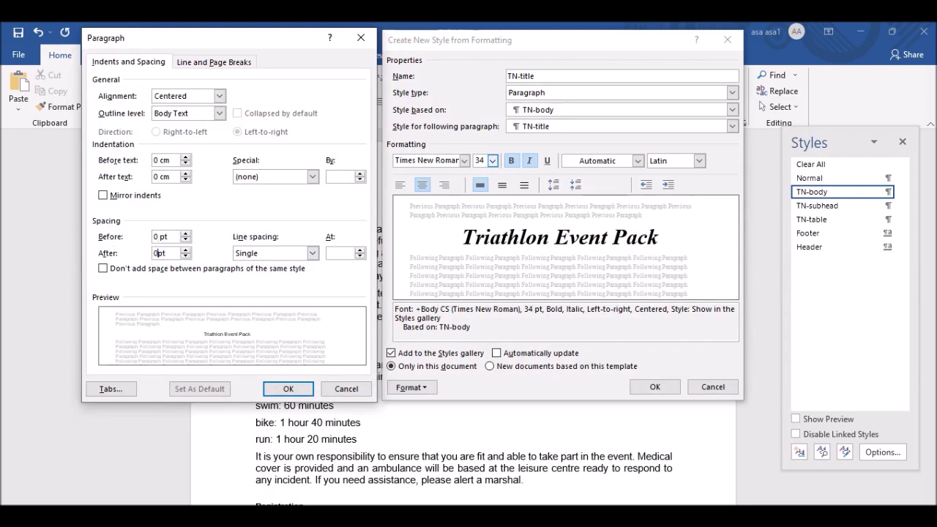
click(289, 389)
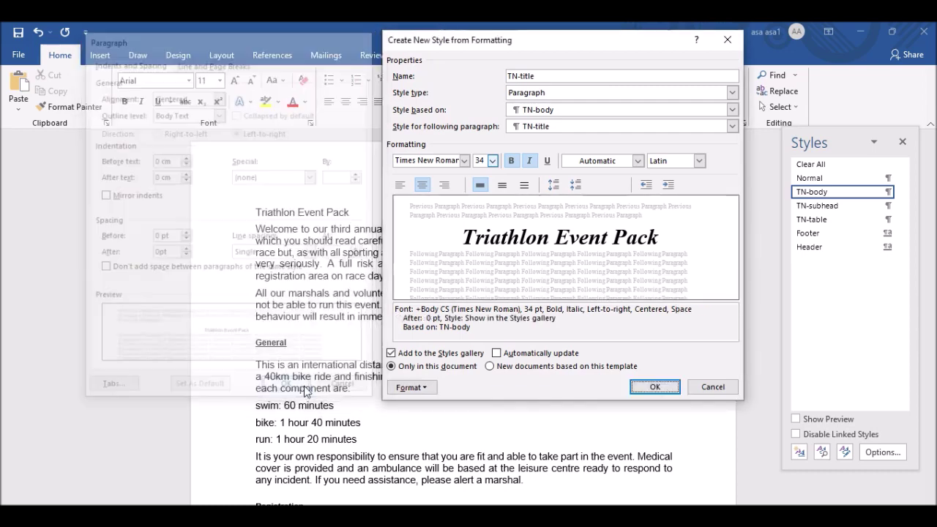
click(655, 388)
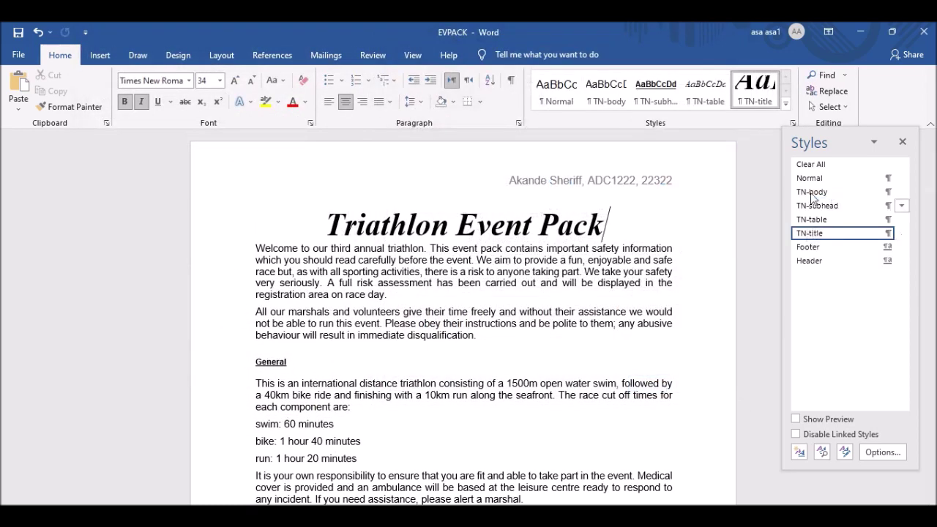
key(alt+Tab)
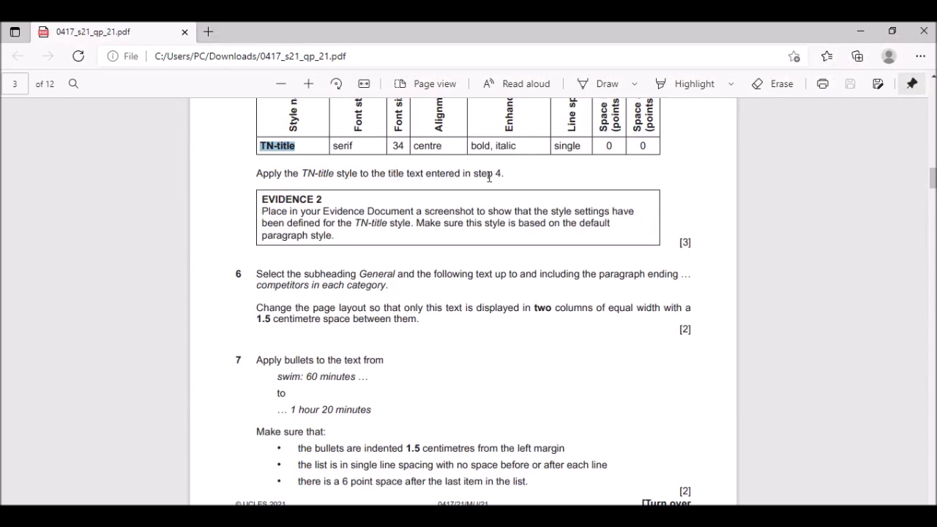
key(alt+Tab)
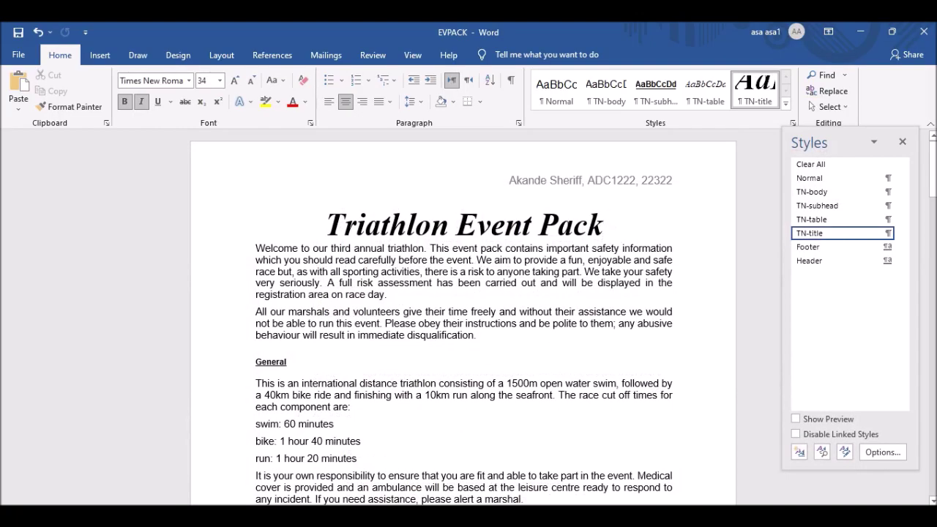
drag(331, 225, 605, 220)
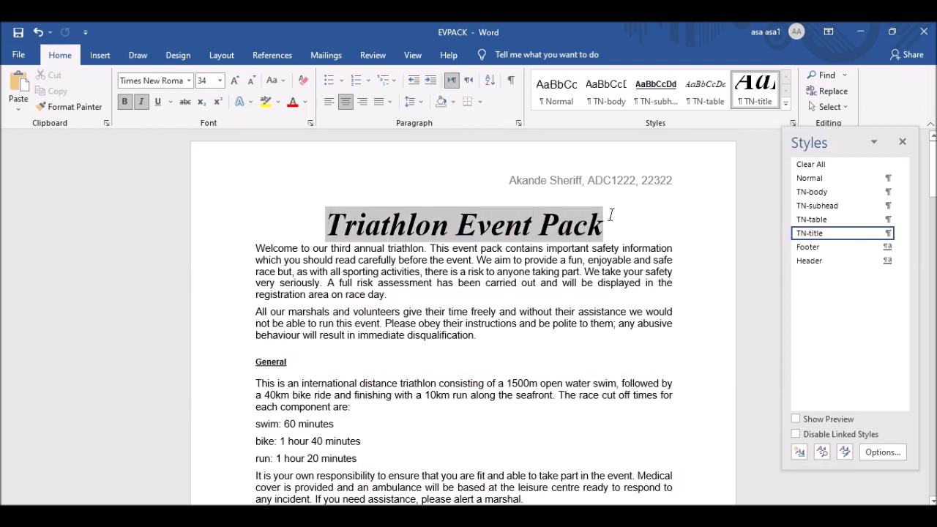
click(822, 235)
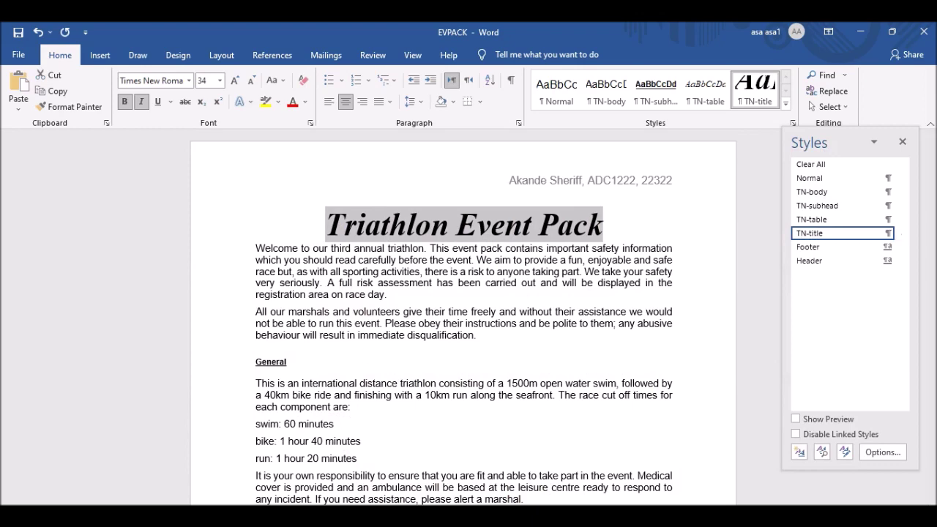
key(alt+Tab)
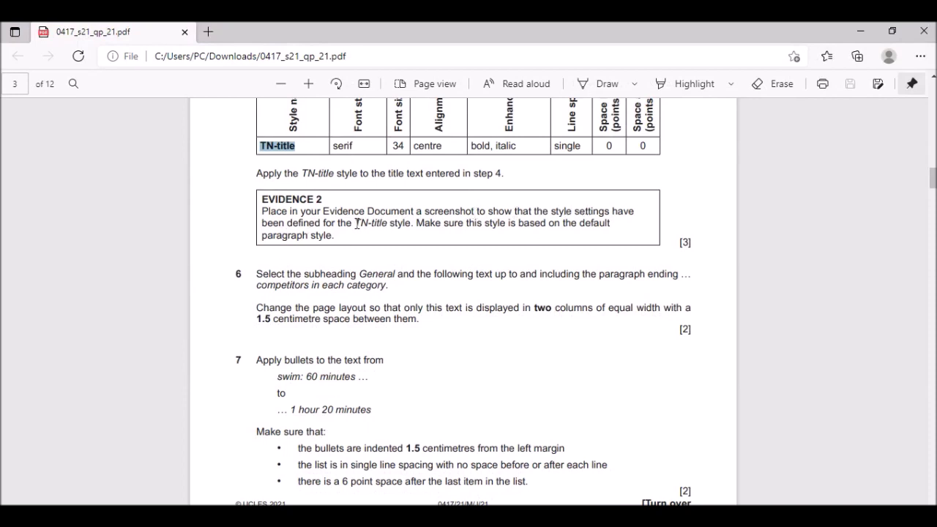
key(alt+Tab)
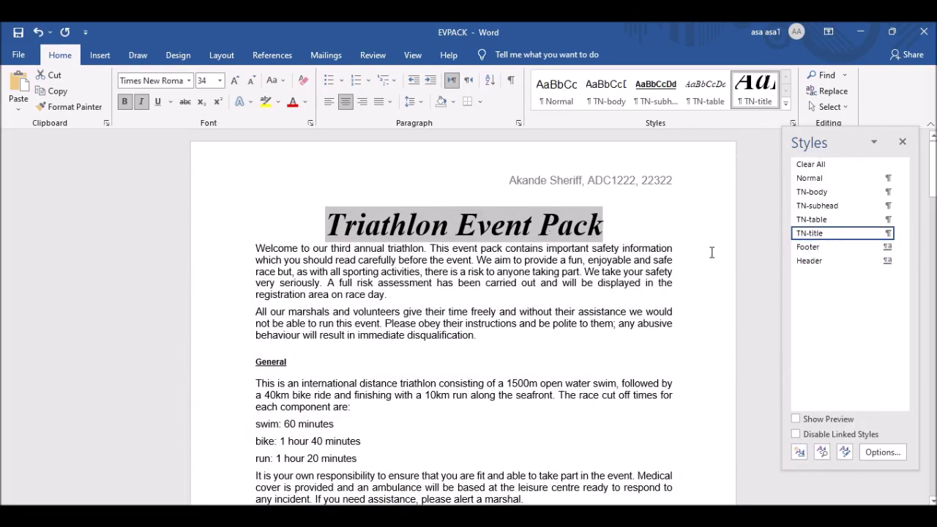
mouse_move(828, 237)
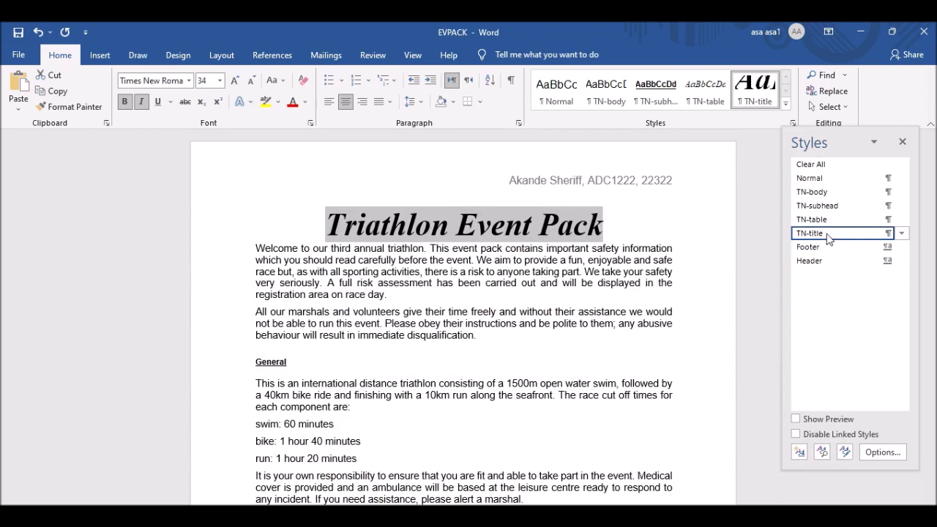
Reopen the TN-title style settings and its paragraph spacing dialog for review.
right_click(828, 238)
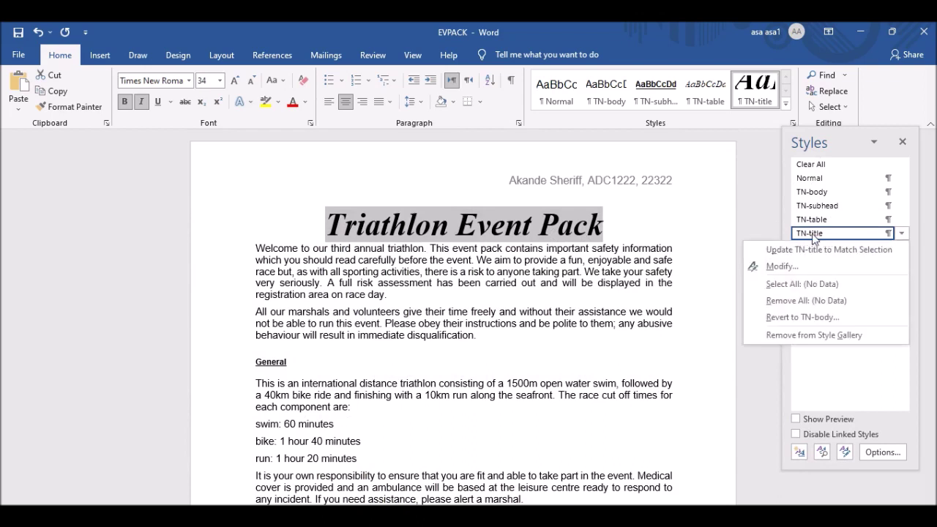
click(782, 266)
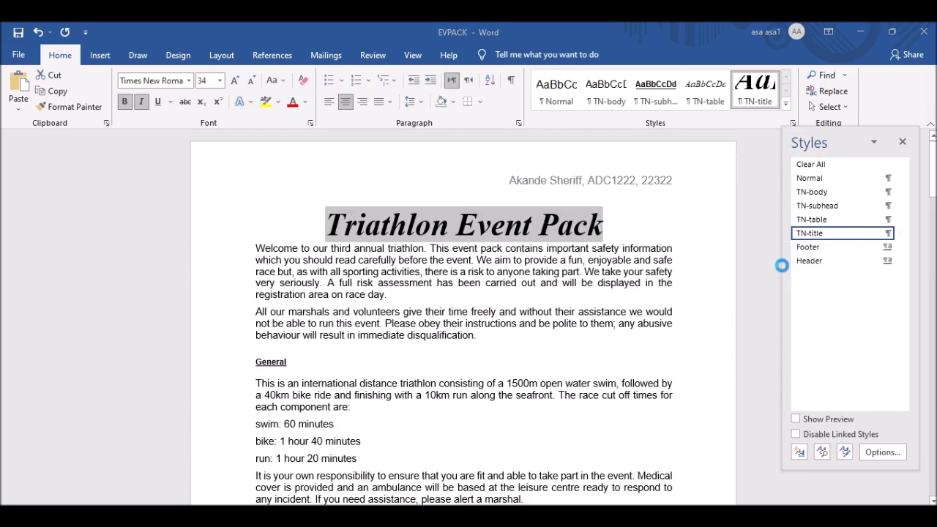
drag(469, 86, 552, 55)
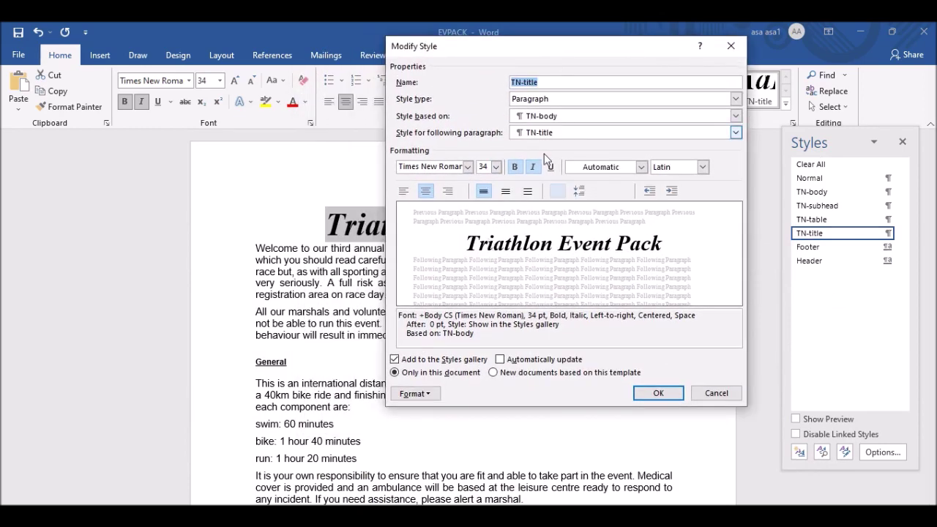
click(415, 395)
click(437, 266)
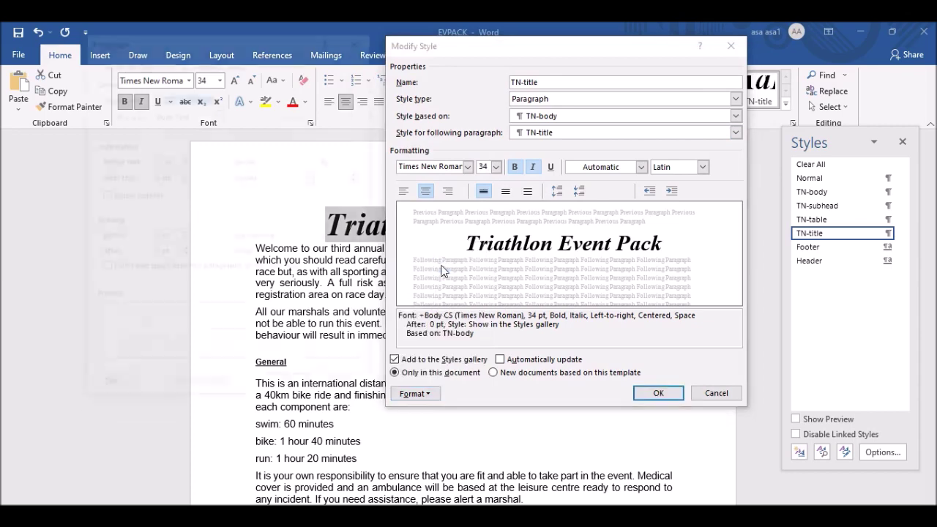
drag(299, 41, 297, 47)
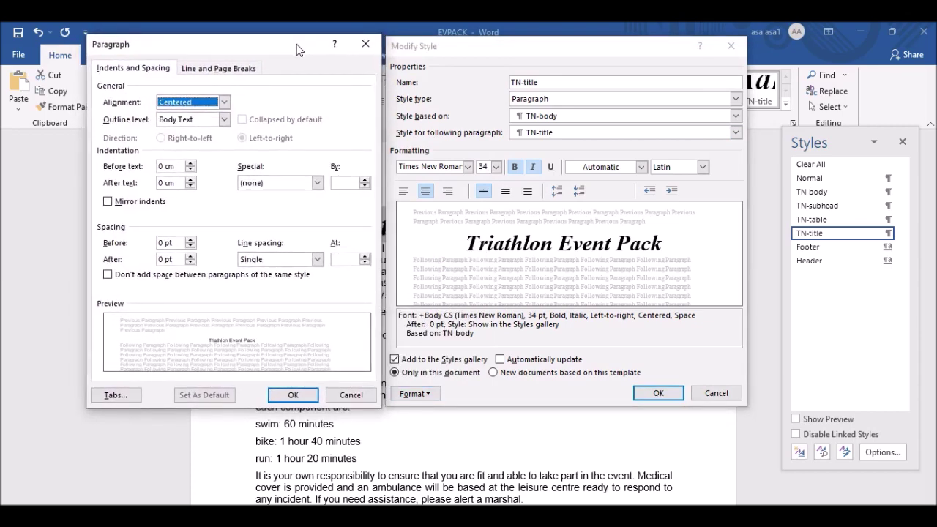
Screenshot the settings and mark Times New Roman, 34 pt, TN-title and spacing, then discard it.
key(Print)
drag(86, 31, 747, 406)
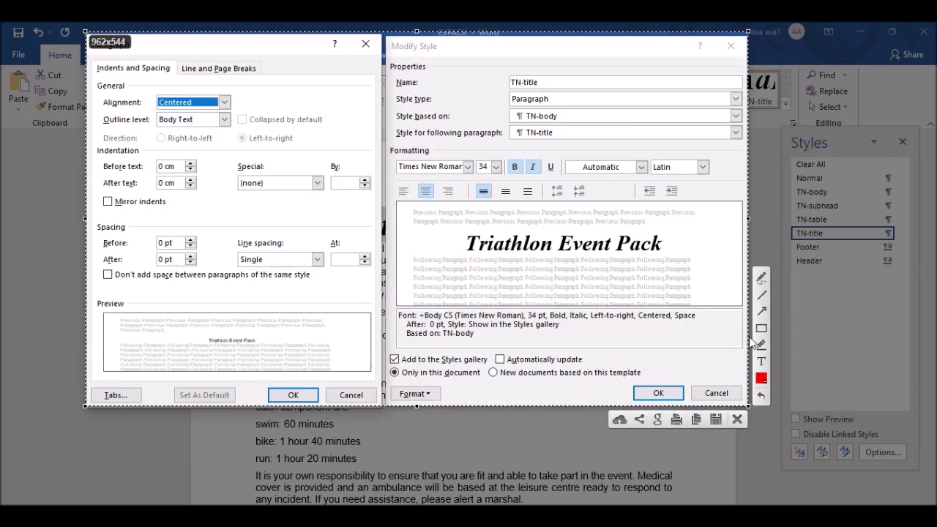
click(760, 279)
mouse_move(418, 148)
mouse_down()
mouse_move(388, 187)
mouse_move(461, 189)
mouse_move(473, 160)
mouse_move(410, 149)
mouse_up()
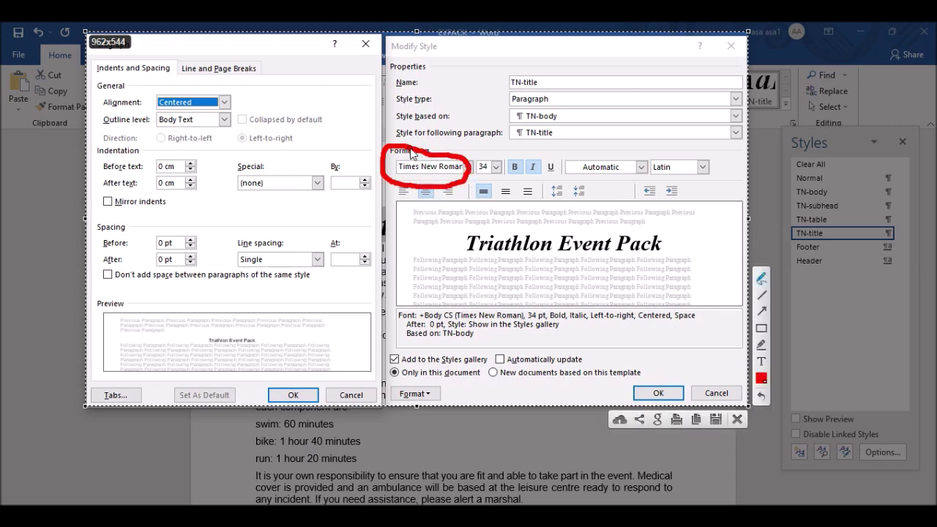
mouse_move(477, 153)
mouse_down()
mouse_move(504, 144)
mouse_move(559, 150)
mouse_up()
mouse_move(543, 75)
mouse_down()
mouse_move(550, 85)
mouse_move(593, 64)
mouse_up()
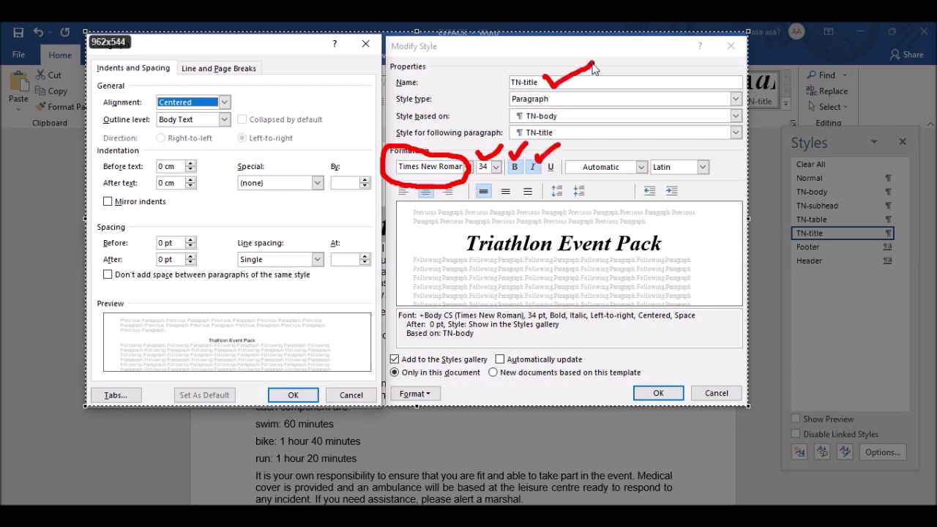
mouse_move(272, 260)
mouse_down()
mouse_move(282, 270)
mouse_move(326, 235)
mouse_up()
mouse_move(187, 241)
mouse_down()
mouse_move(194, 249)
mouse_move(225, 230)
mouse_move(196, 263)
mouse_move(222, 251)
mouse_up()
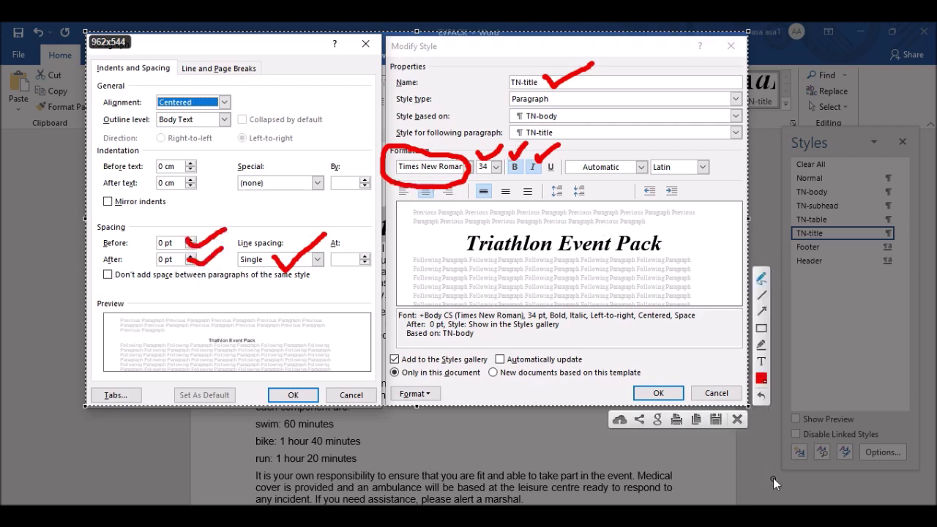
click(737, 420)
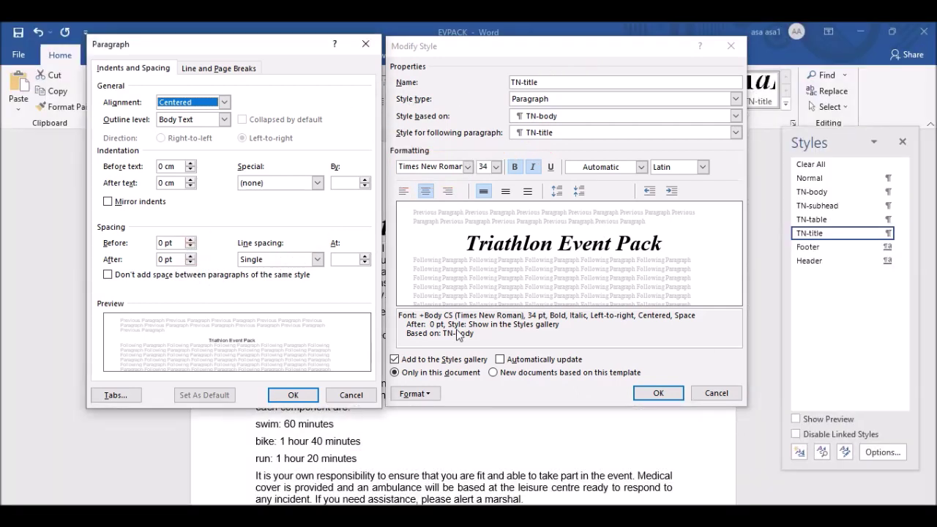
Recapture both TN-title settings windows, then confirm the paragraph and style dialogs.
key(Print)
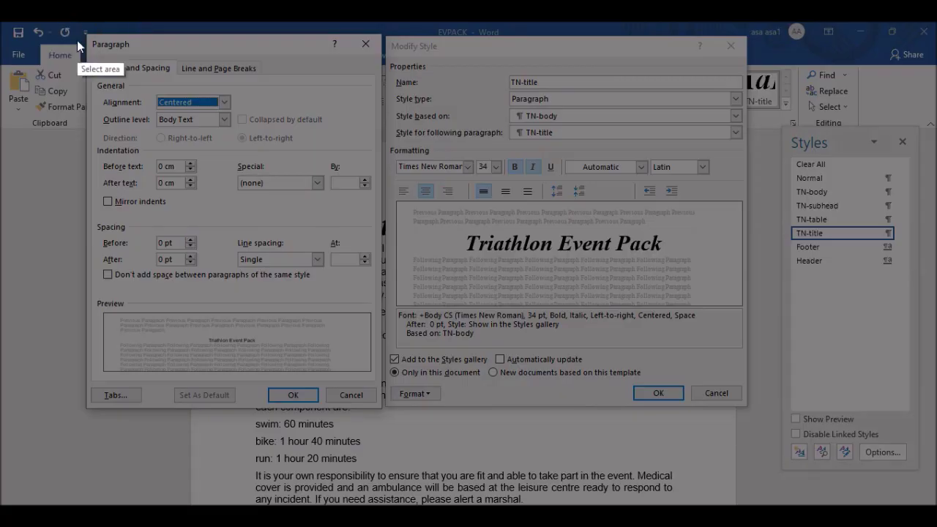
drag(88, 33, 747, 405)
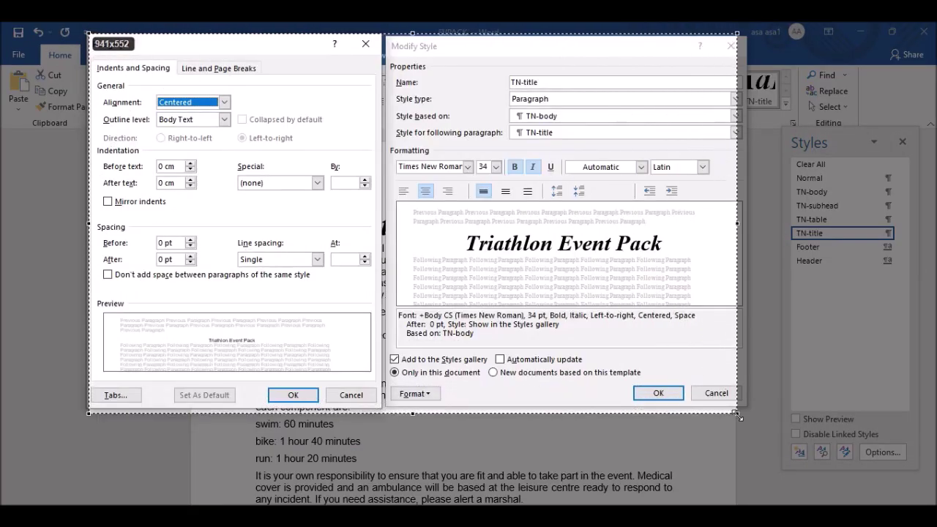
click(697, 420)
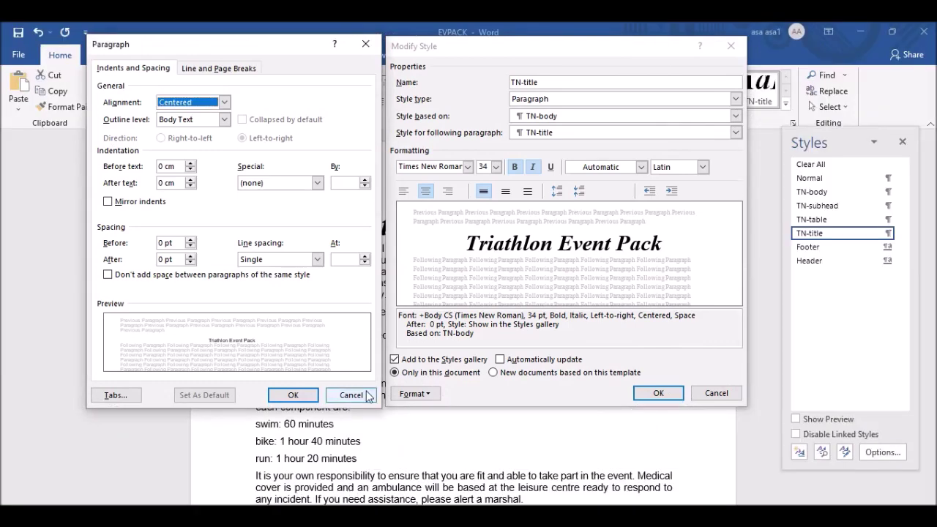
click(293, 394)
click(651, 393)
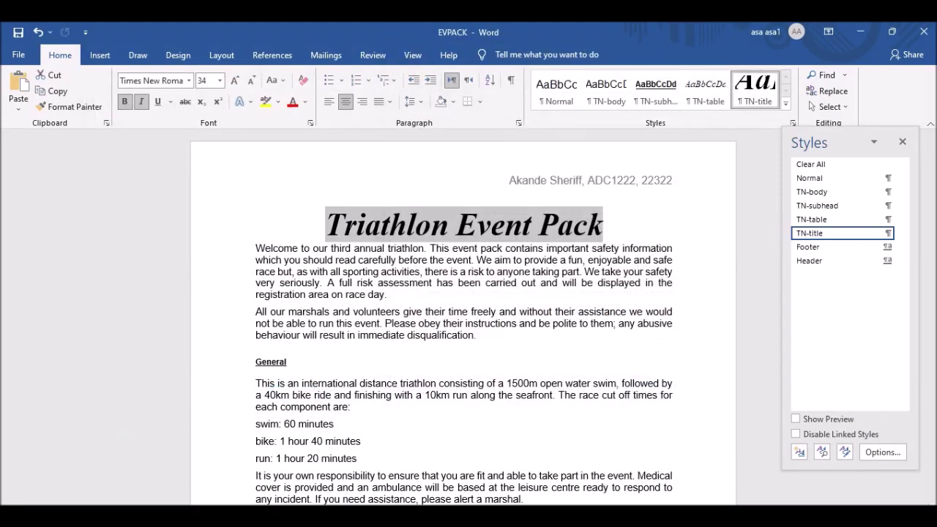
Paste the TN-title settings screenshot under Step 5 of J2121EVIDENCE2122, leaving the cursor below Step 8.
click(439, 476)
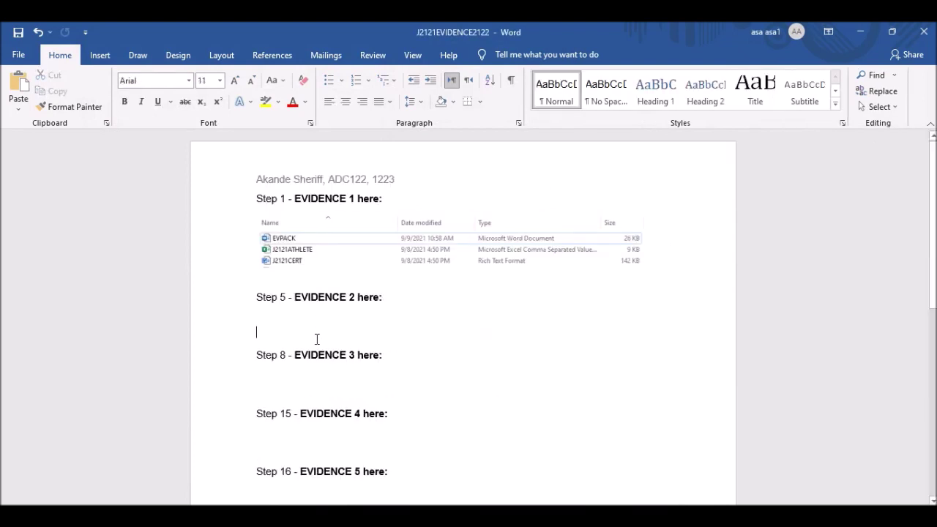
key(ctrl+v)
scroll(486, 369, down, 5)
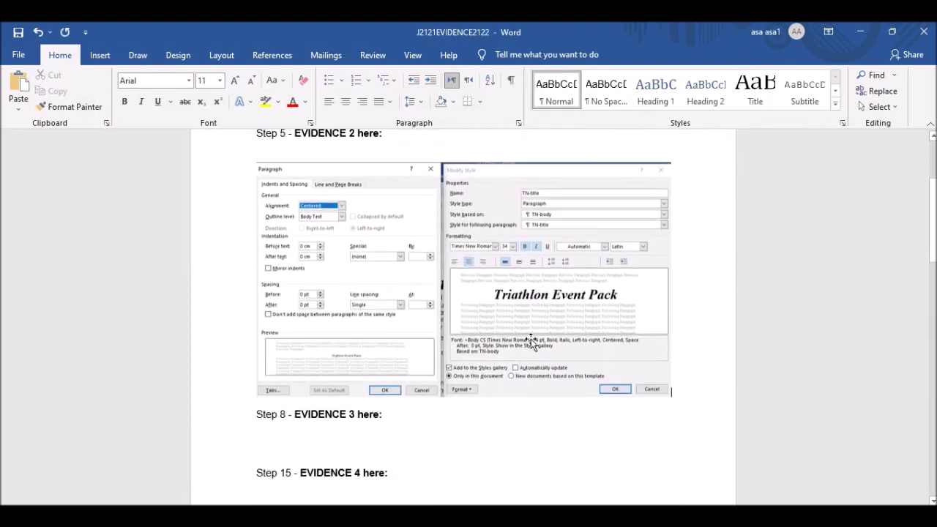
click(340, 368)
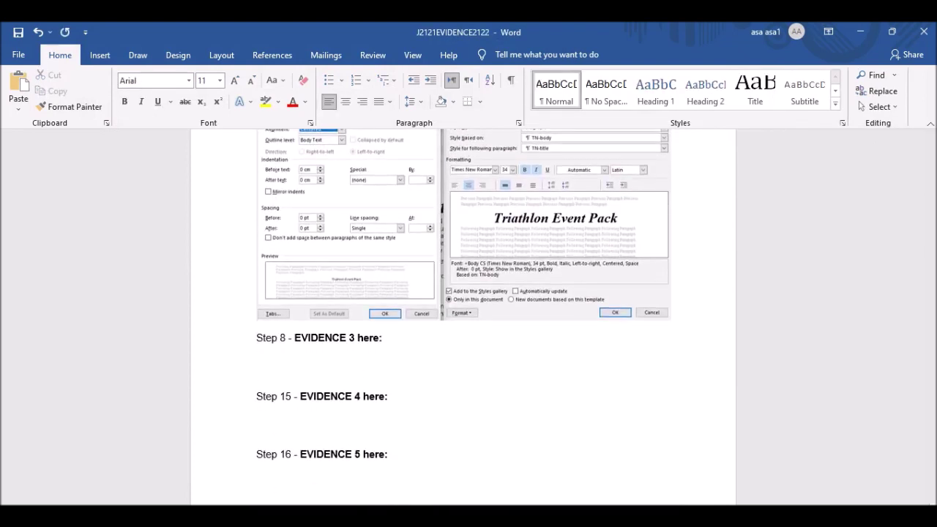
key(alt+Tab)
scroll(360, 266, down, 3)
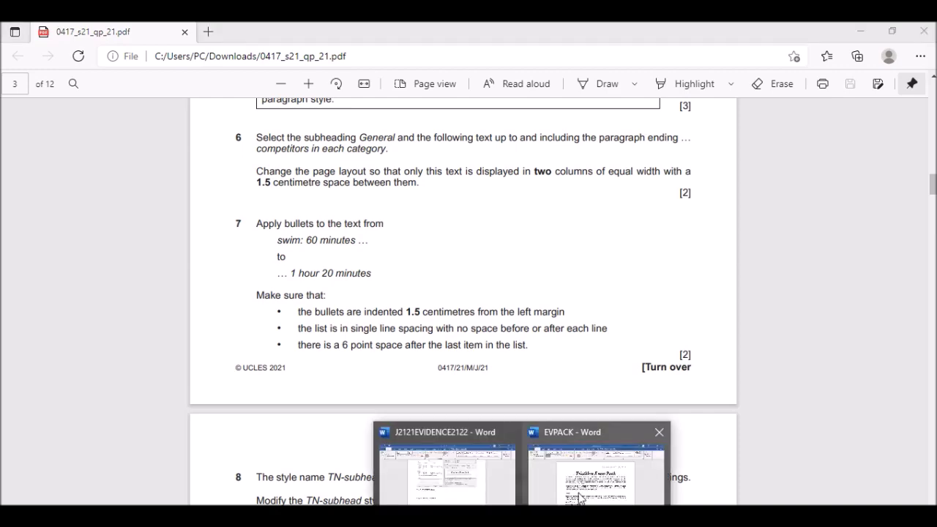
Search EVPACK for 'compet' and copy 'competitors in each category' from the question paper.
click(579, 495)
scroll(394, 287, down, 2)
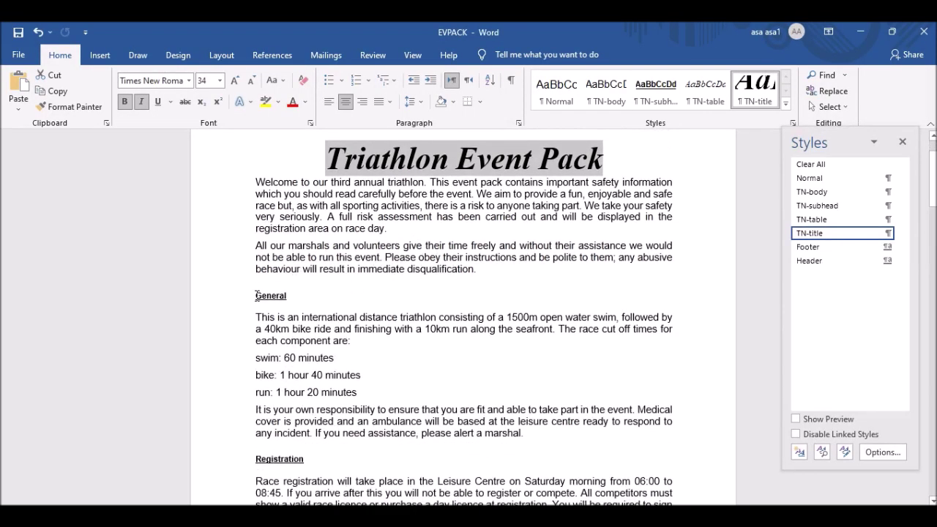
drag(258, 296, 278, 318)
scroll(439, 329, down, 4)
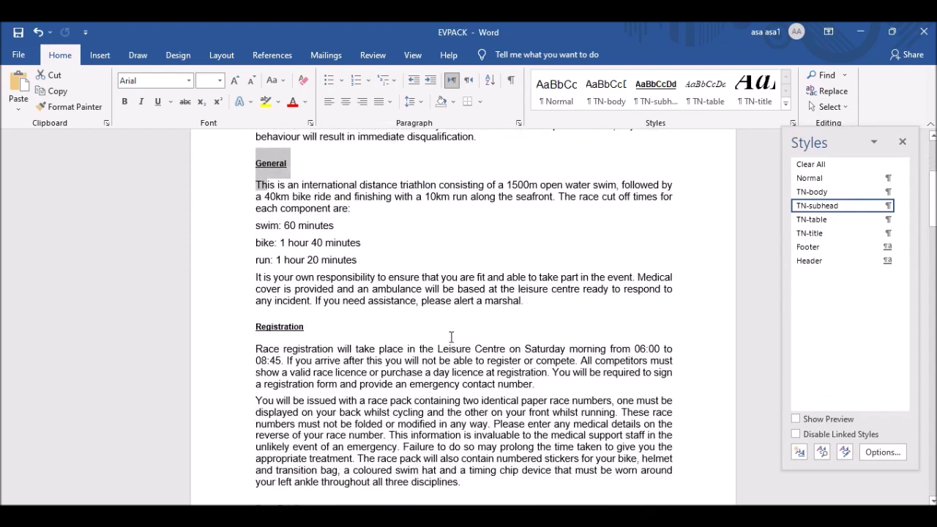
click(450, 337)
key(ctrl+f)
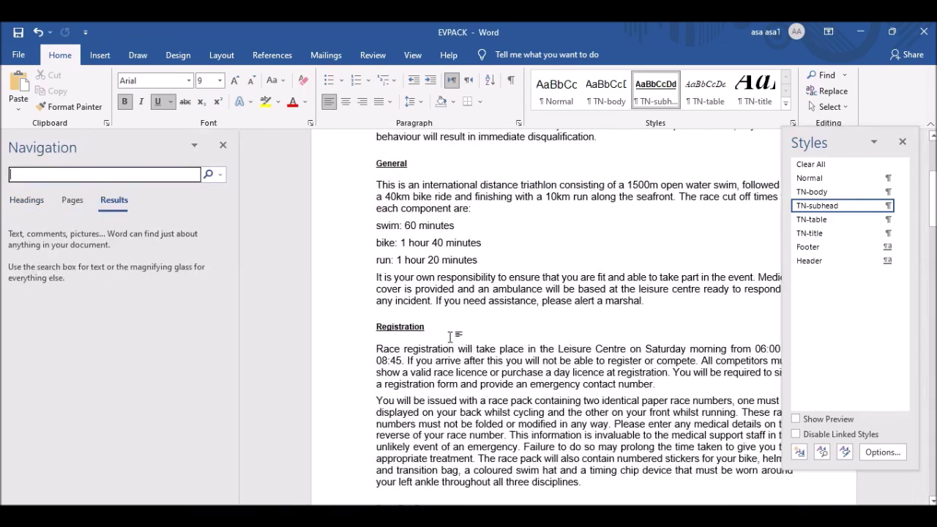
text(competi)
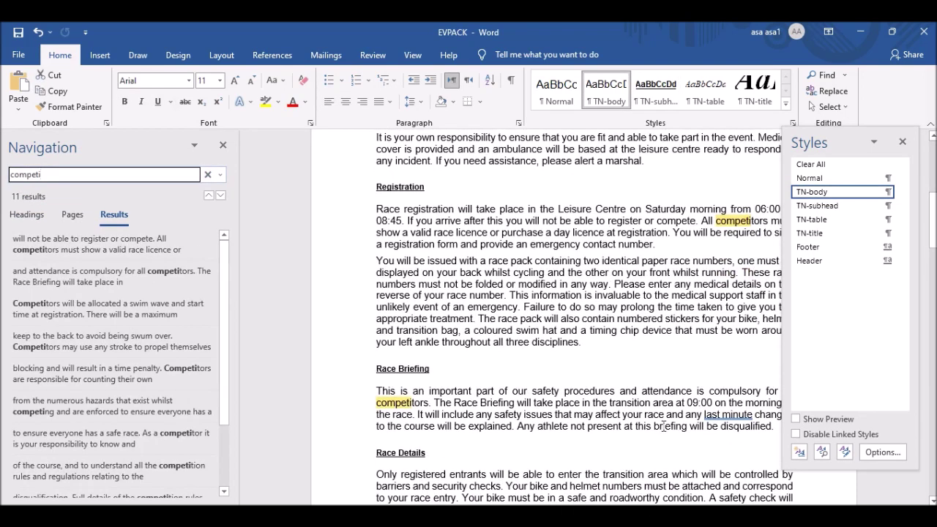
key(alt+Tab)
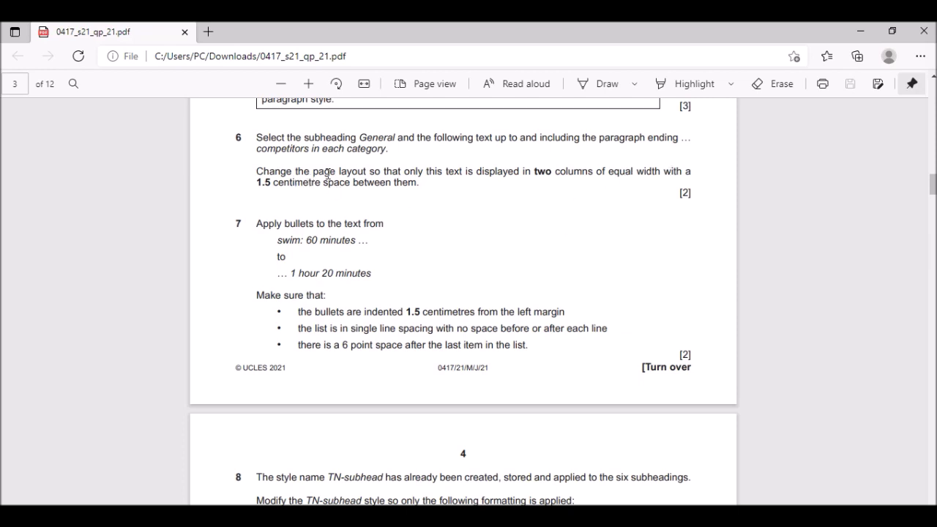
drag(259, 149, 387, 153)
key(ctrl+c)
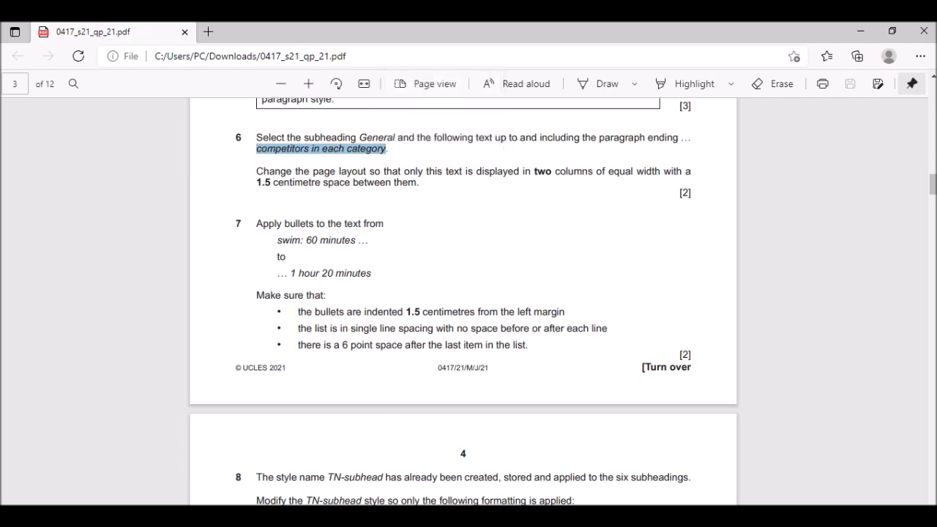
Find 'competitors in each category' and select from there back up to the General subheading.
click(521, 516)
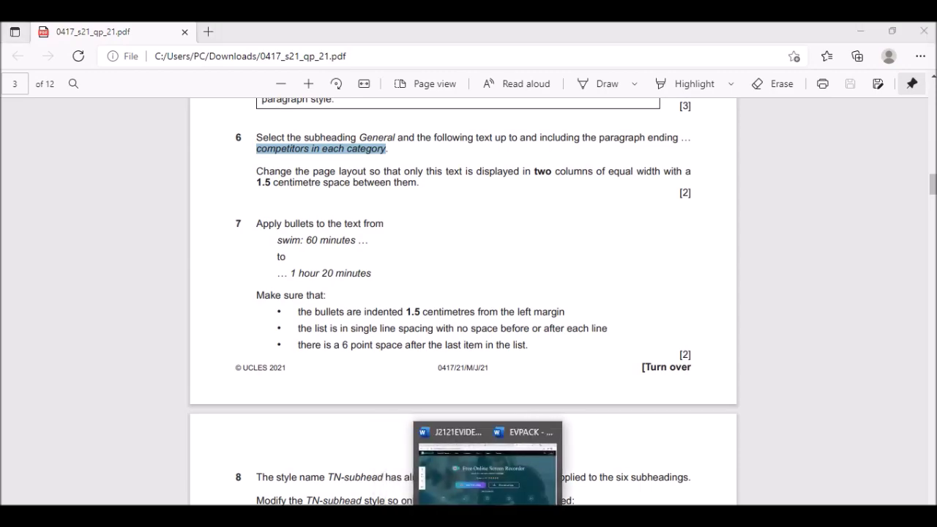
click(579, 491)
click(60, 181)
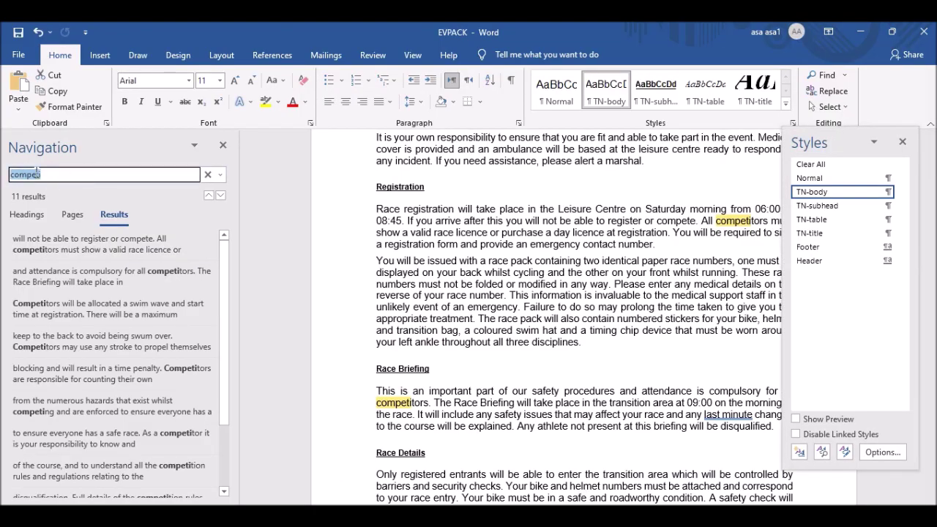
key(ctrl+v)
click(624, 214)
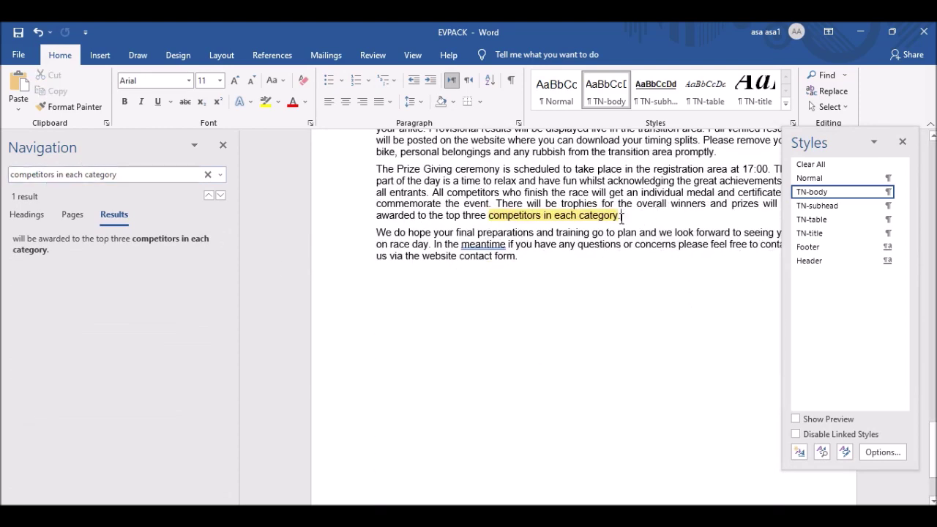
drag(628, 218, 380, 265)
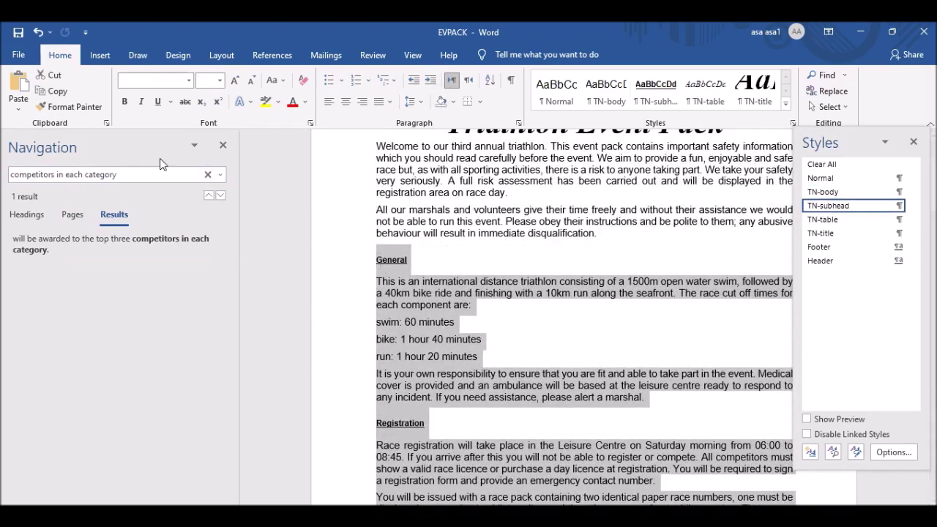
Close the search pane with the General block still selected, and confirm question 6's 1.5 cm gap.
click(222, 145)
scroll(473, 264, down, 15)
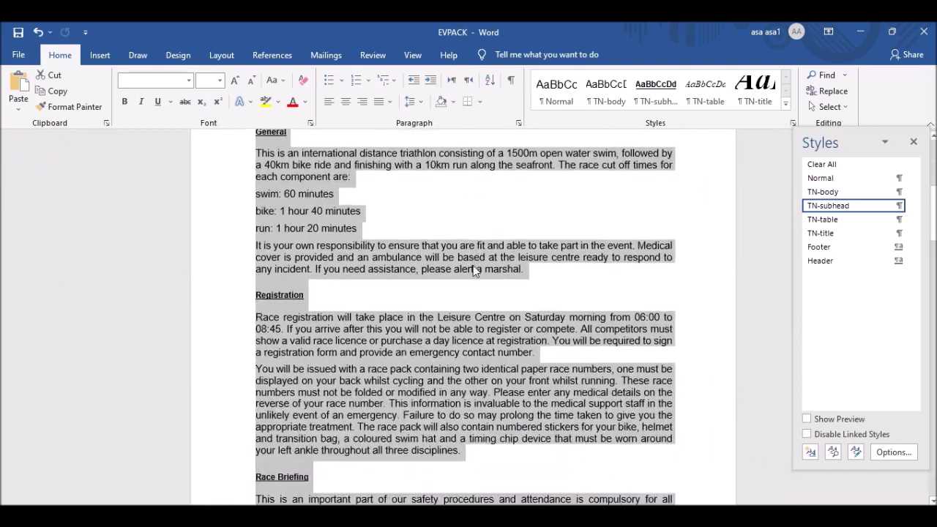
scroll(466, 283, down, 15)
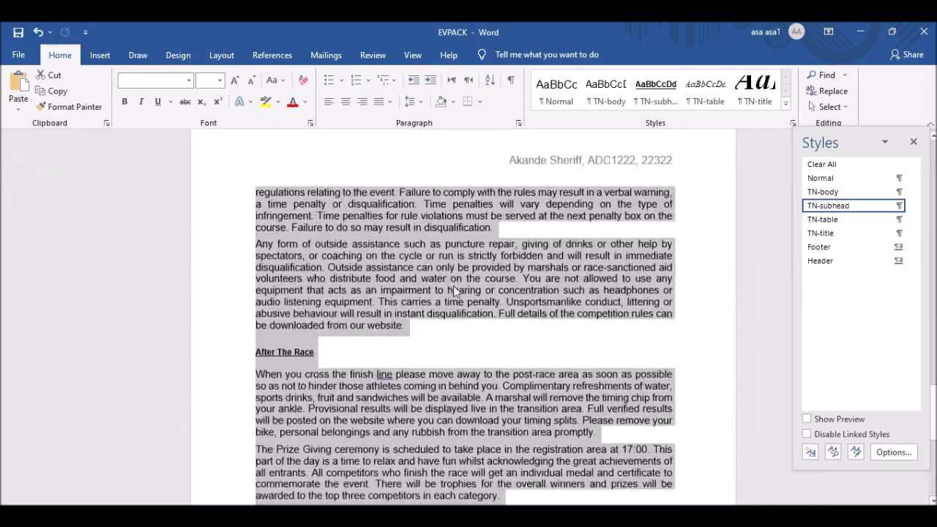
scroll(471, 297, up, 2)
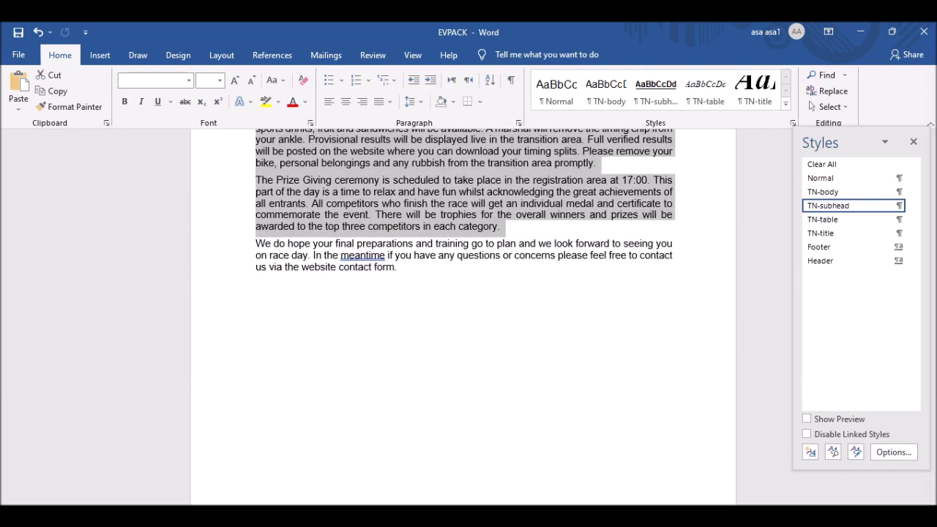
click(469, 476)
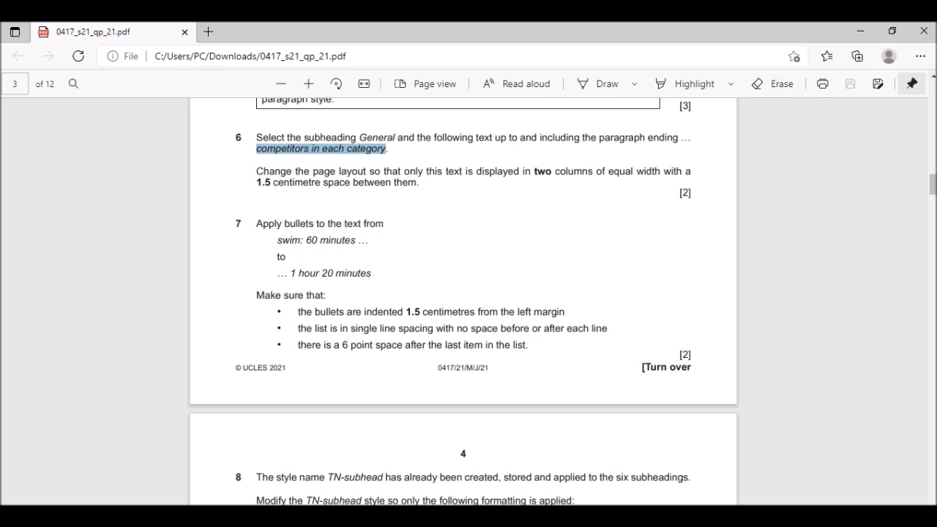
drag(256, 182, 335, 183)
click(484, 516)
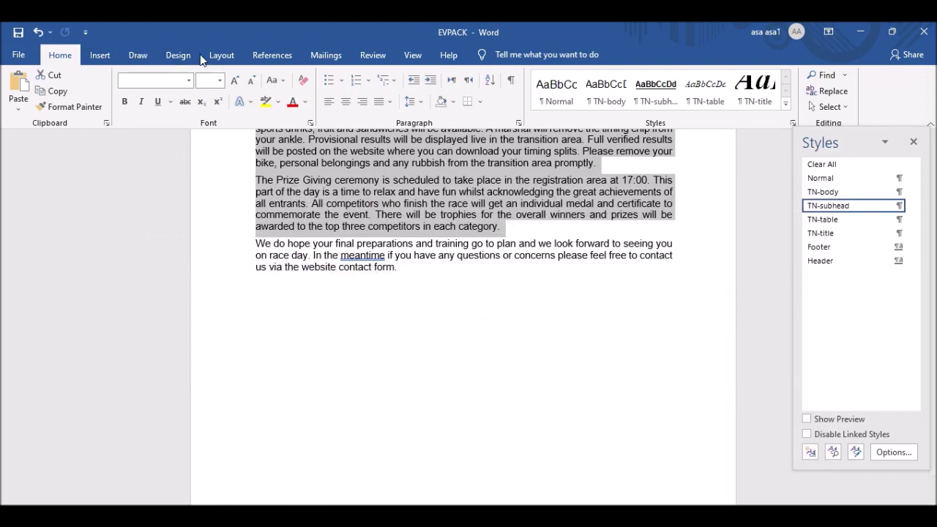
click(219, 59)
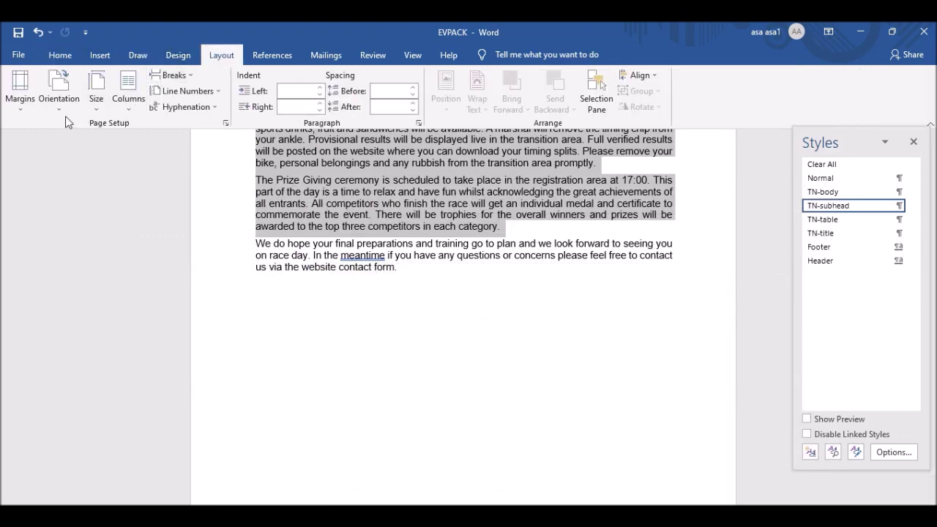
Lay out the selected General text as Two columns with 1.5 cm spacing and check the result.
click(127, 96)
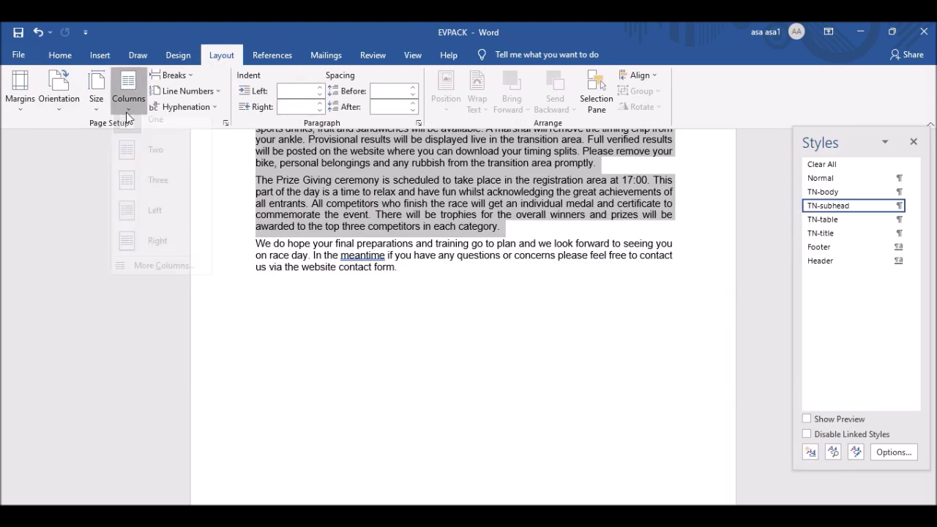
click(164, 277)
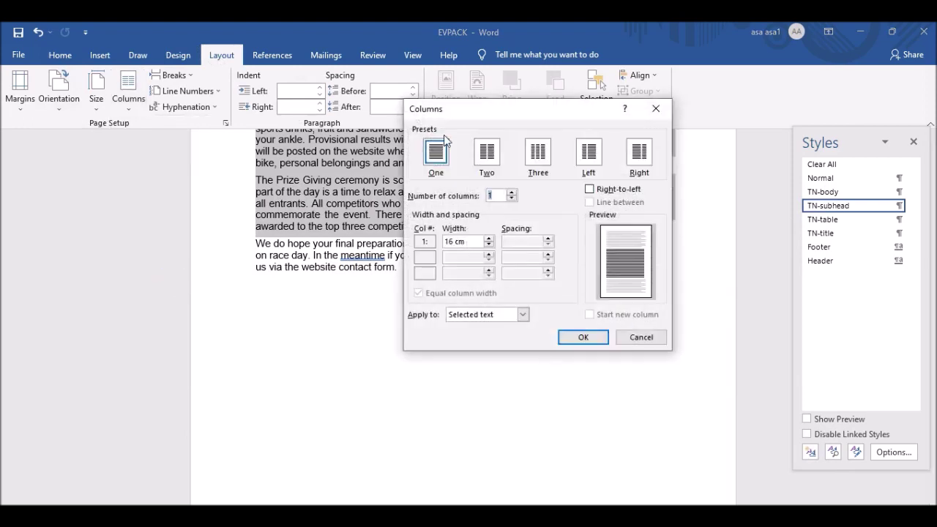
click(485, 155)
drag(519, 241, 454, 250)
text(1.5)
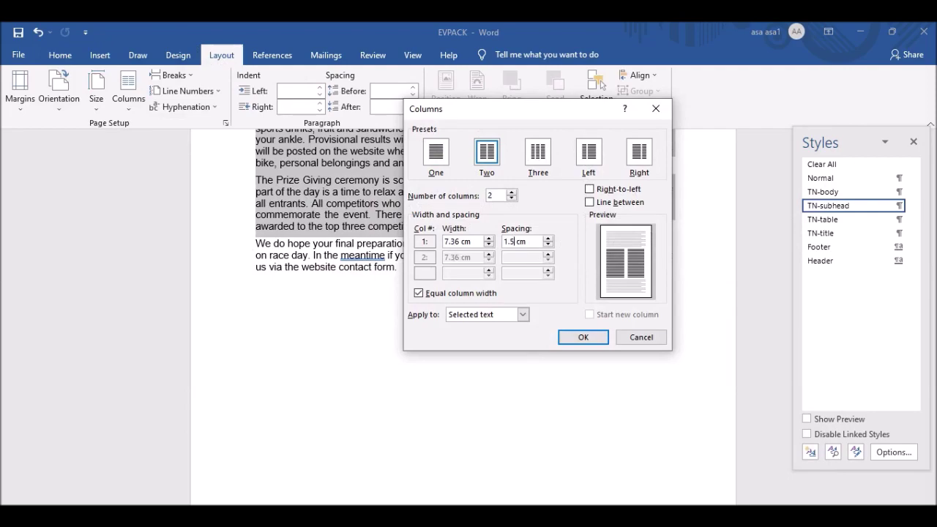
click(583, 338)
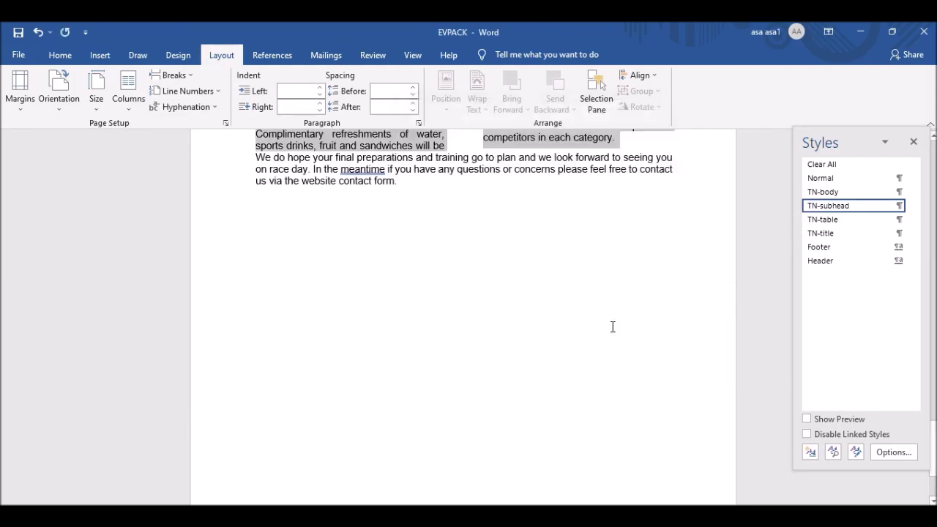
scroll(505, 243, up, 10)
scroll(513, 242, down, 3)
scroll(513, 243, up, 8)
scroll(513, 242, down, 3)
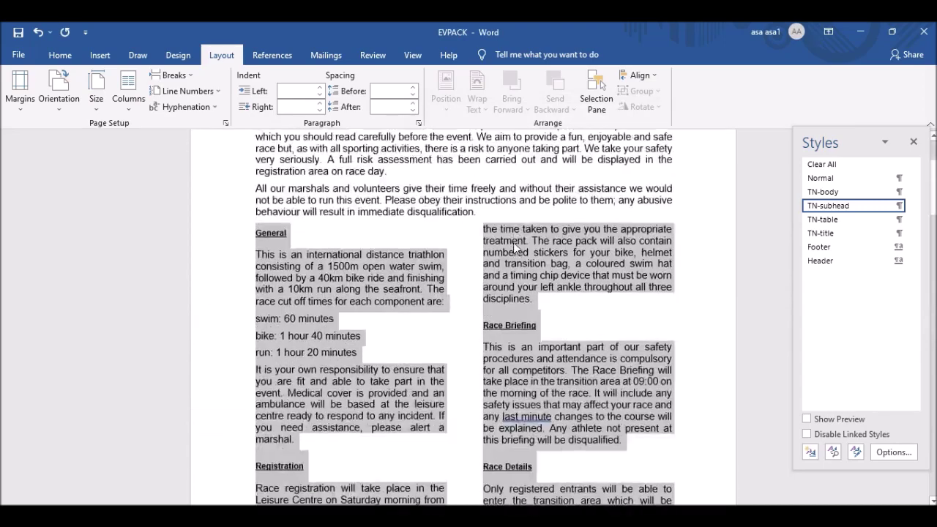
key(alt+Tab)
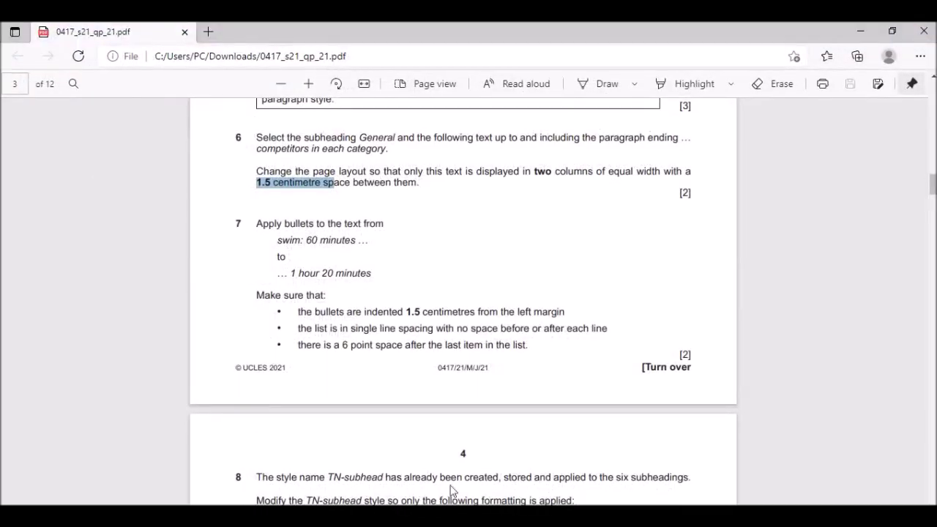
Note question 7's bullet range from 'swim: 60 minutes' to '1 hour 20 minutes', then return to EVPACK.
scroll(288, 314, down, 2)
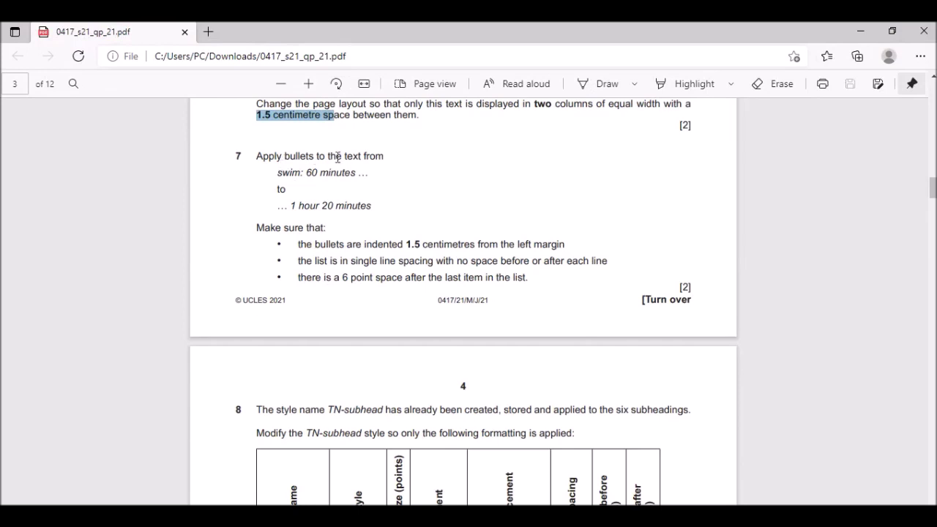
drag(279, 173, 356, 174)
click(355, 175)
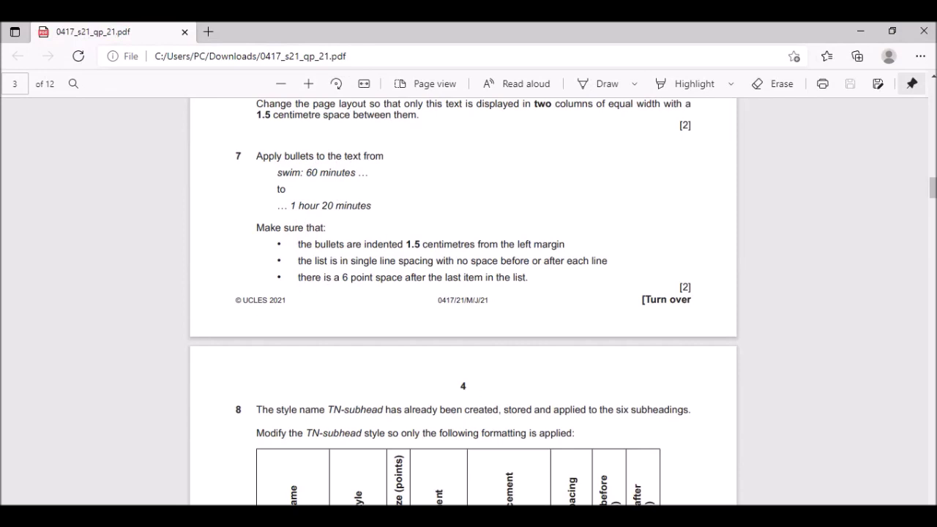
drag(309, 205, 334, 206)
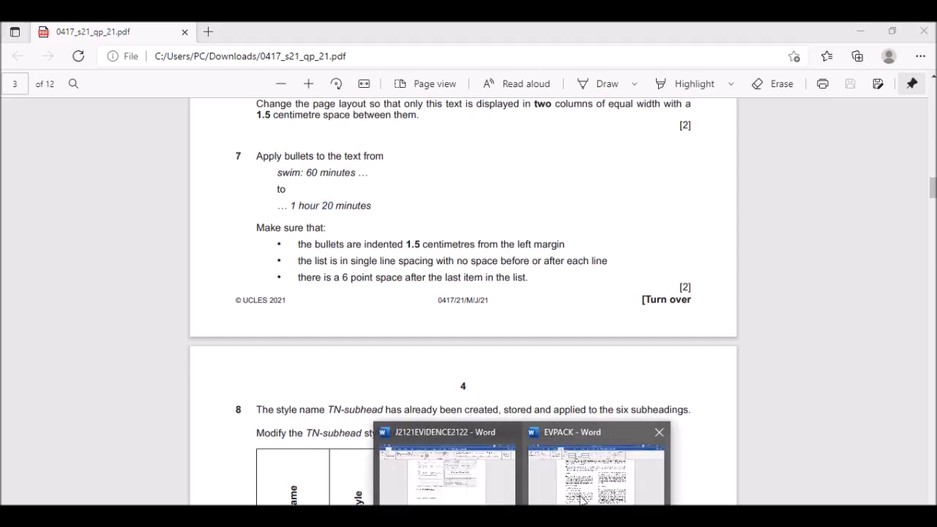
click(584, 485)
scroll(314, 274, down, 15)
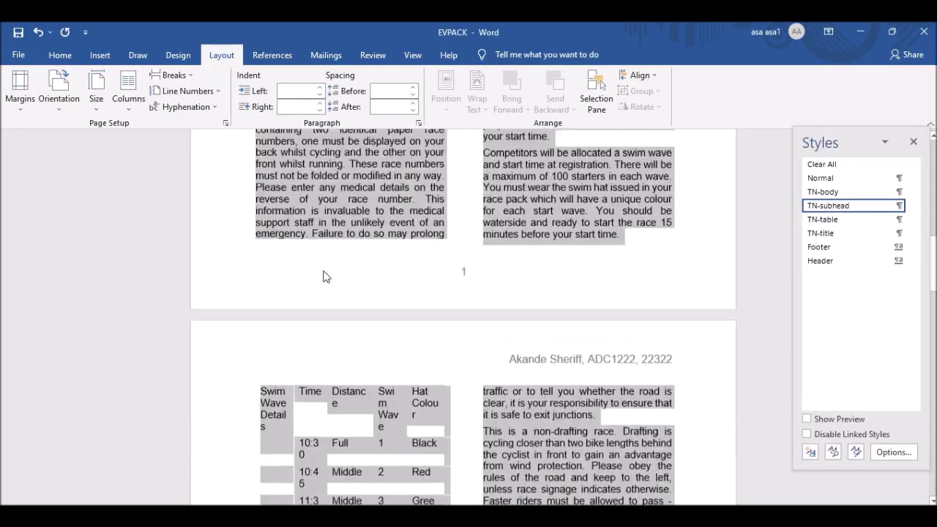
Search EVPACK for 'swim: 60 minutes', select the three race-time lines, and close the search pane.
key(ctrl+f)
text(competitors in each category)
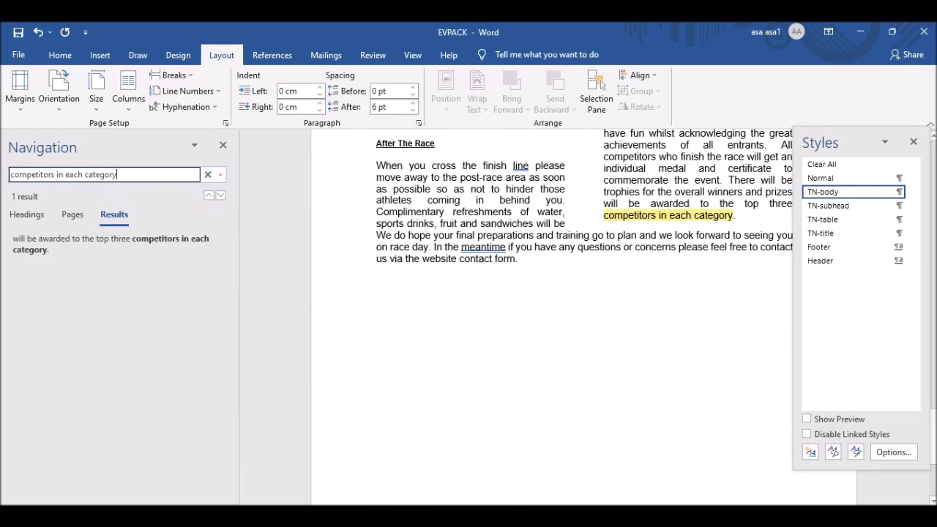
key(alt+Tab)
drag(279, 172, 357, 170)
key(ctrl+c)
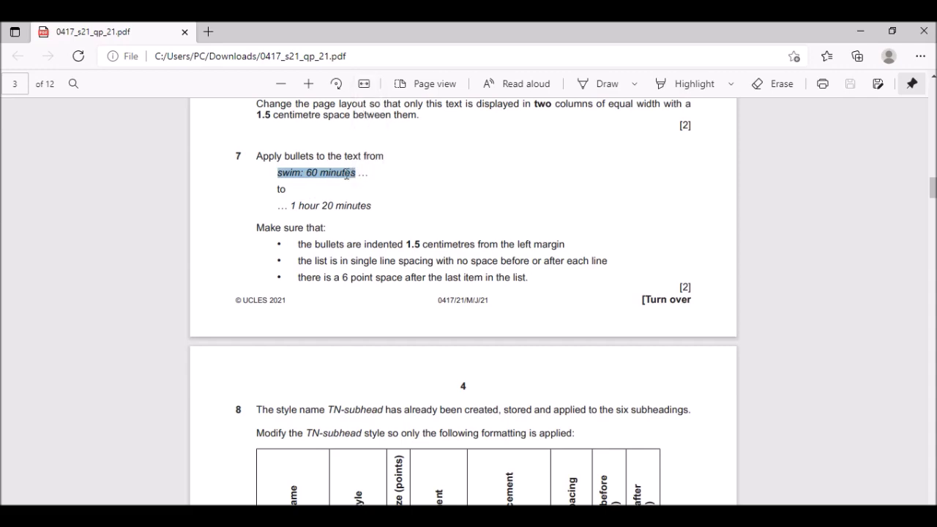
key(alt+Tab)
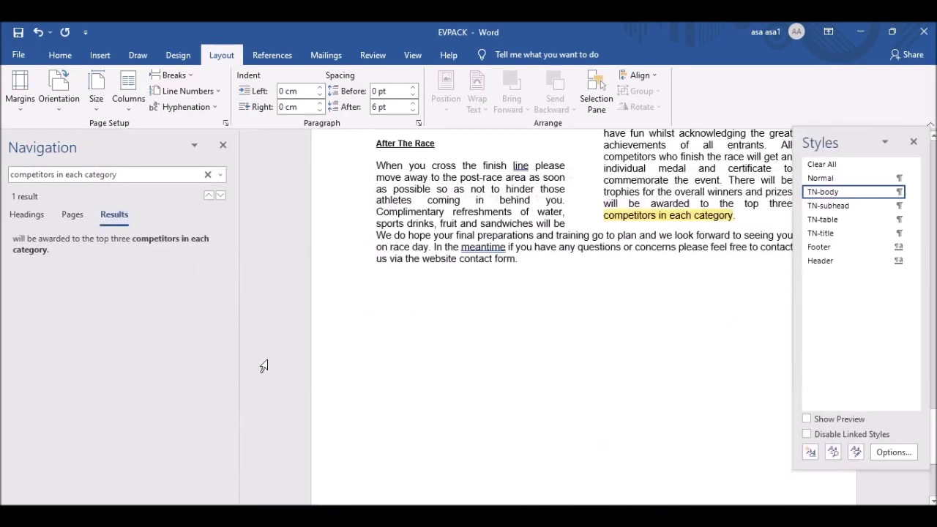
click(64, 172)
key(ctrl+v)
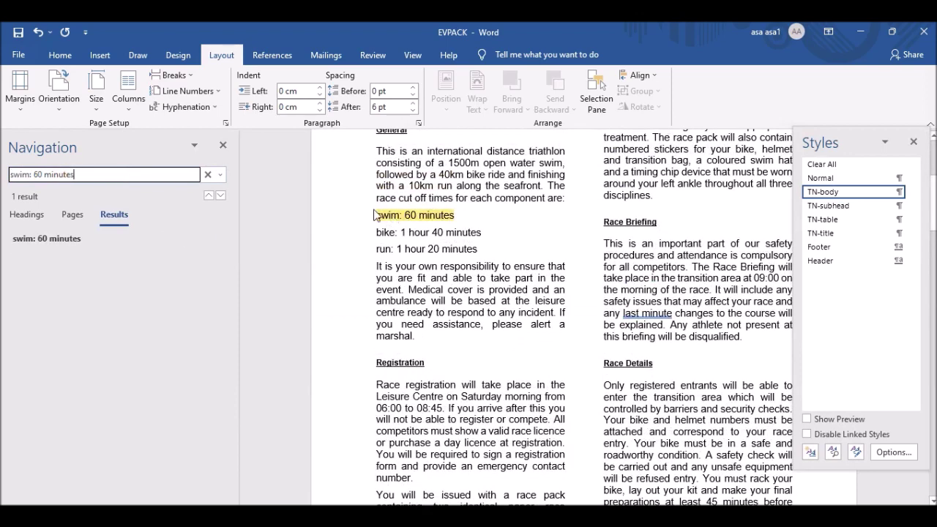
drag(375, 215, 460, 249)
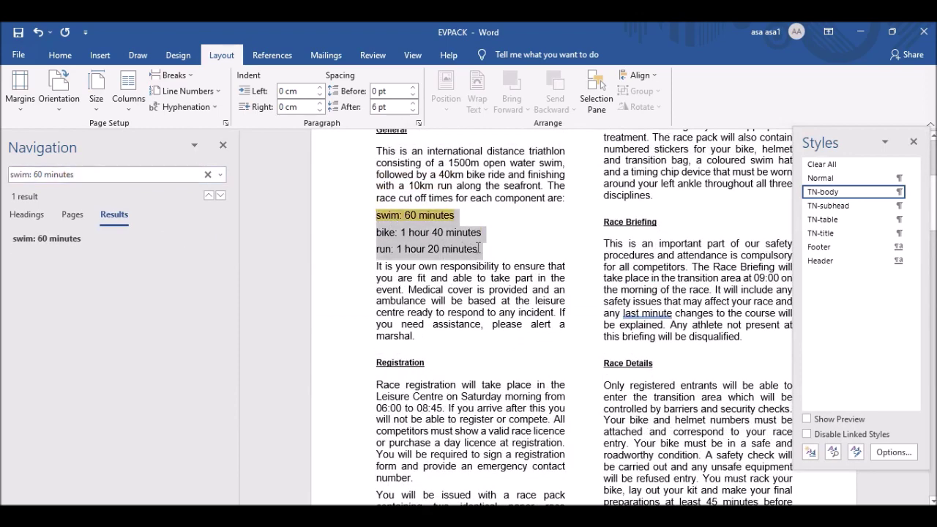
click(223, 145)
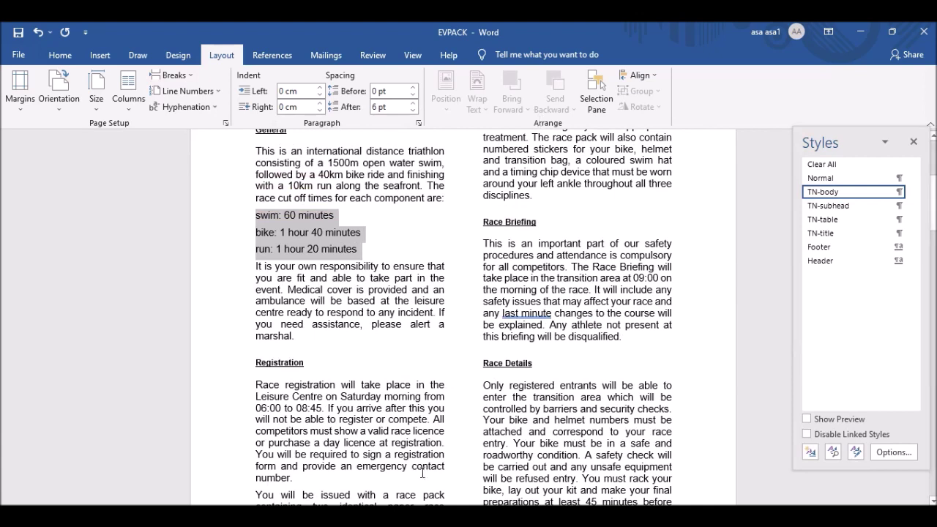
Apply filled-dot bullets from the Bullet Library to the swim, bike and run lines.
click(52, 56)
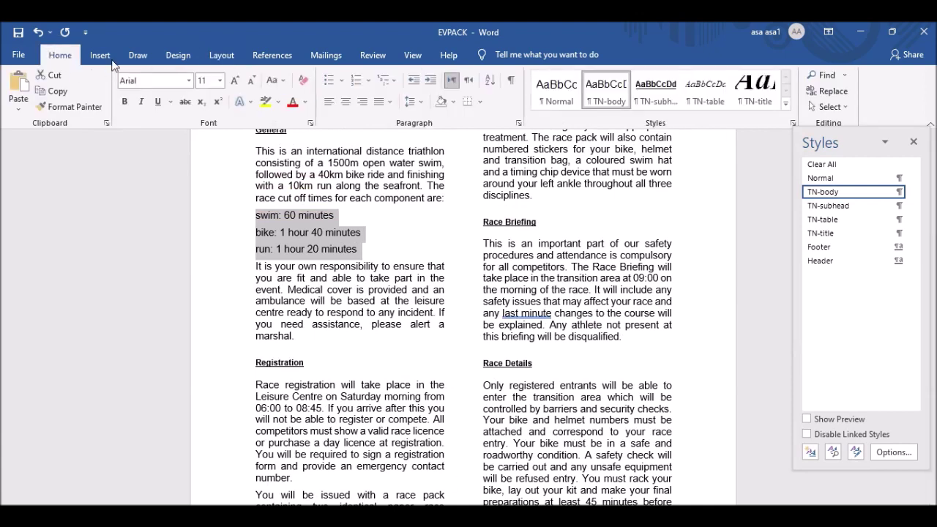
click(342, 81)
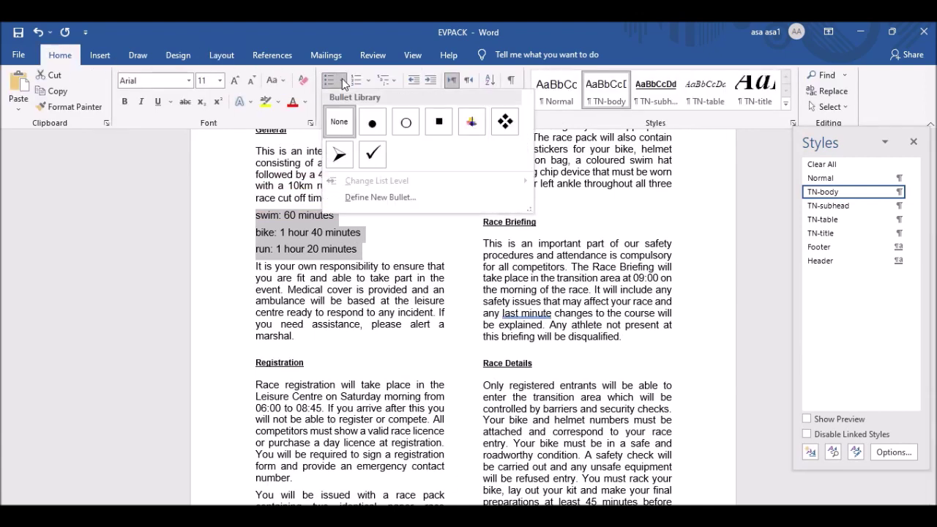
click(375, 123)
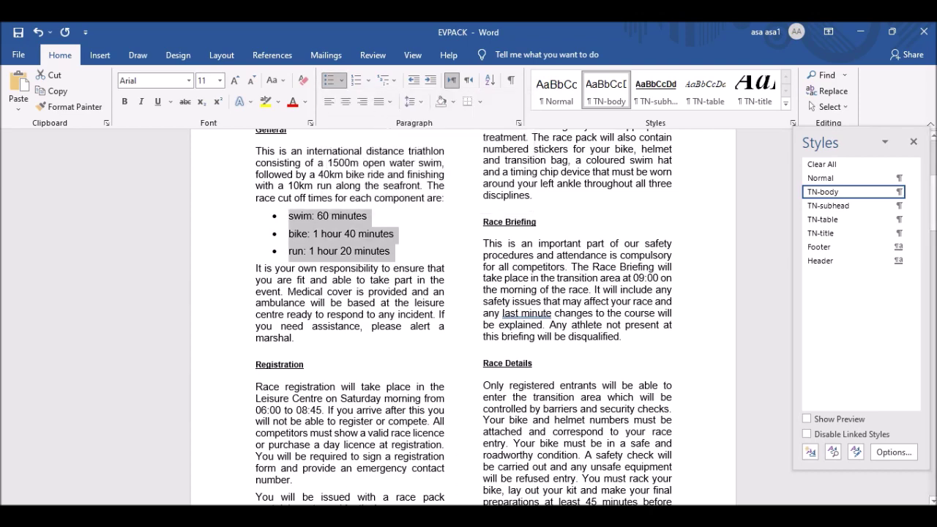
key(alt+Tab)
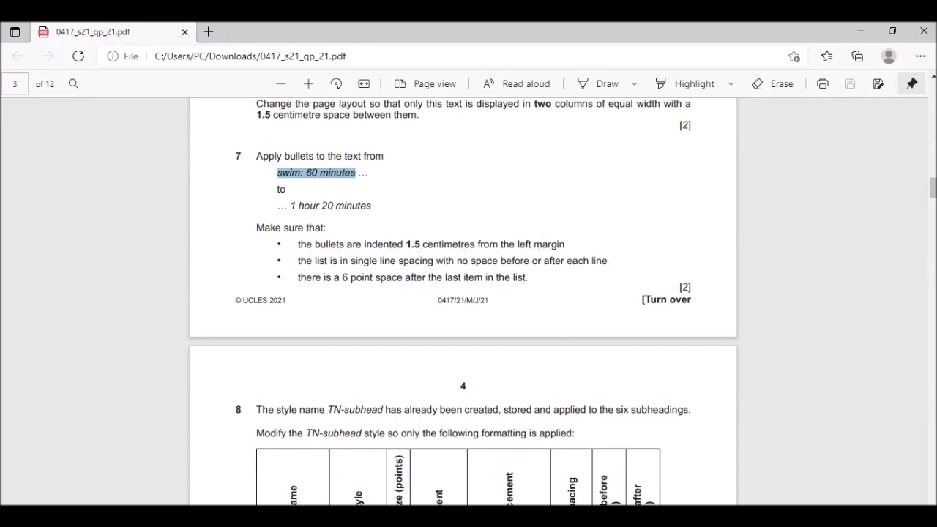
key(alt+Tab)
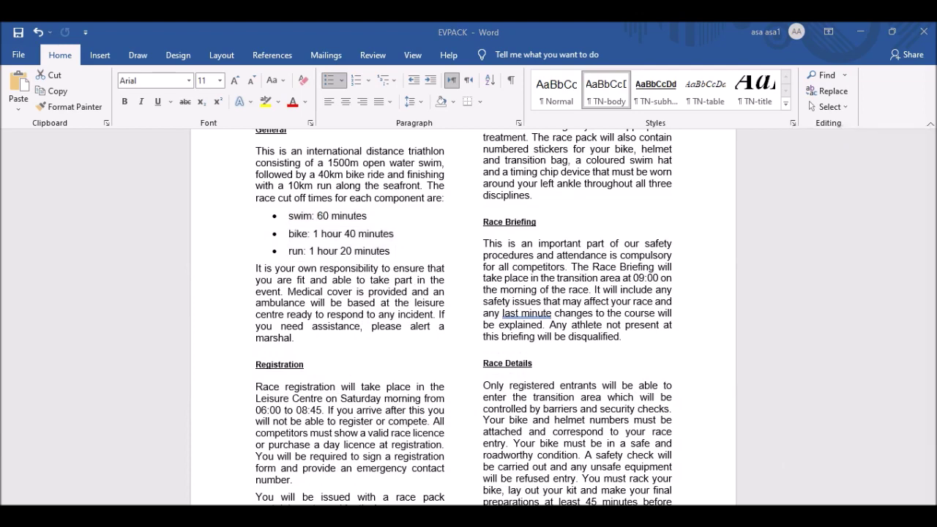
Give the selected swim, bike and run bullets a 1.5 cm left indent in Paragraph settings.
click(274, 216)
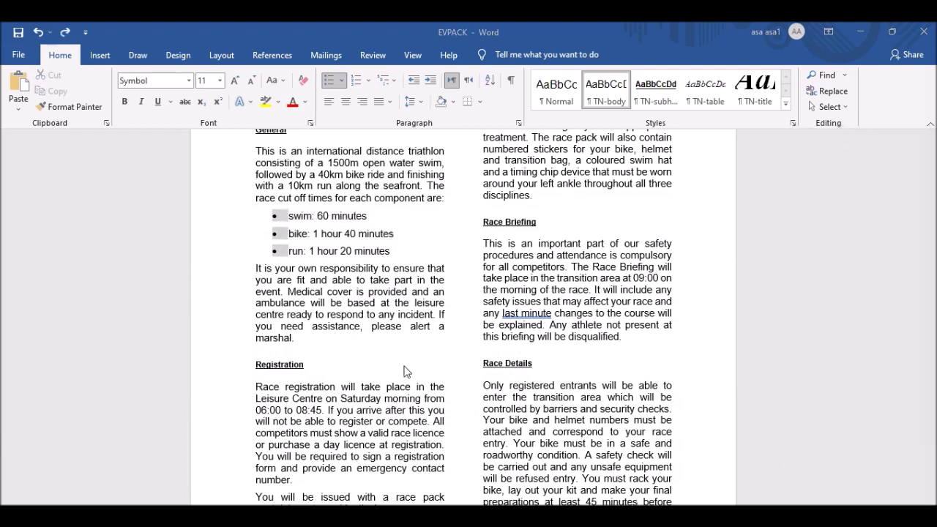
key(ctrl+alt+shift+s)
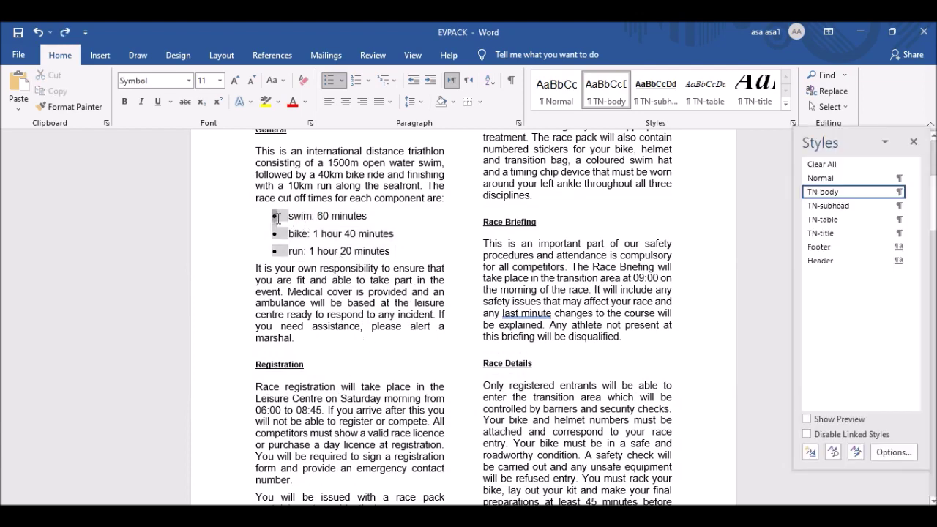
drag(289, 217, 382, 254)
right_click(326, 222)
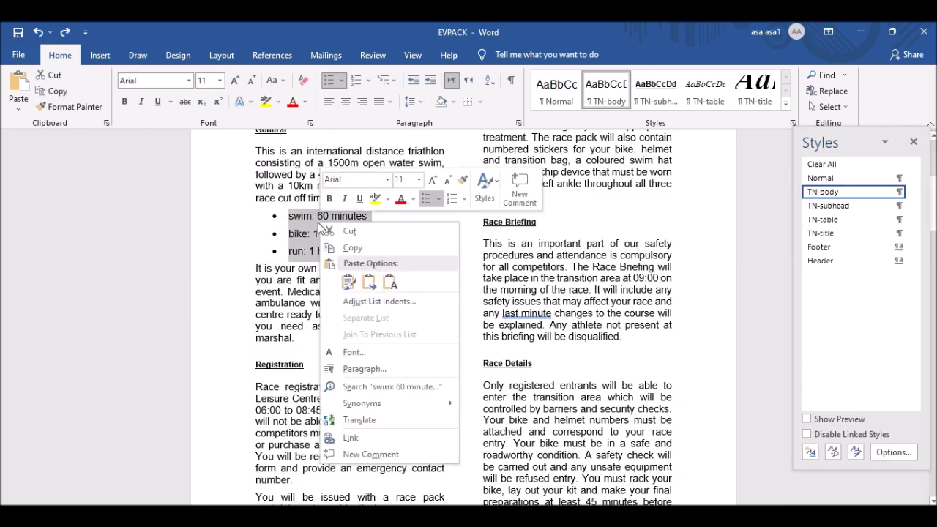
click(364, 370)
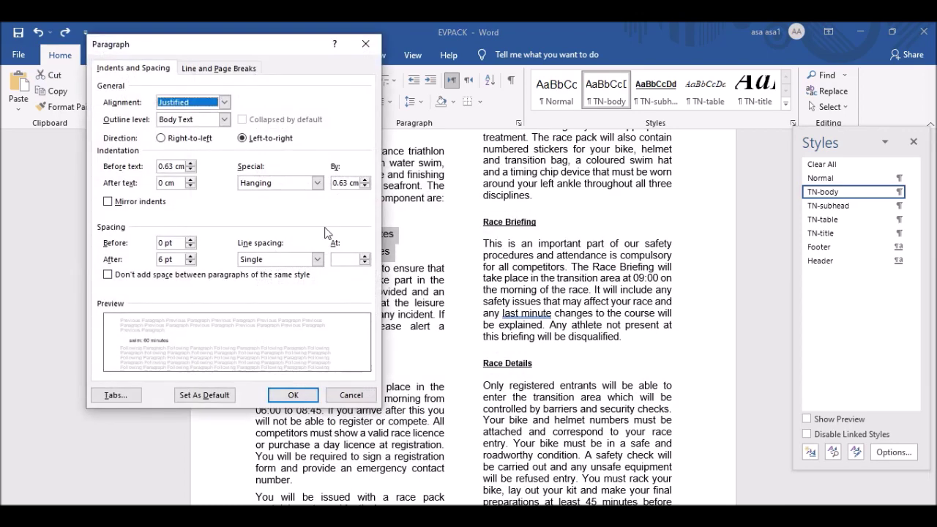
double_click(169, 167)
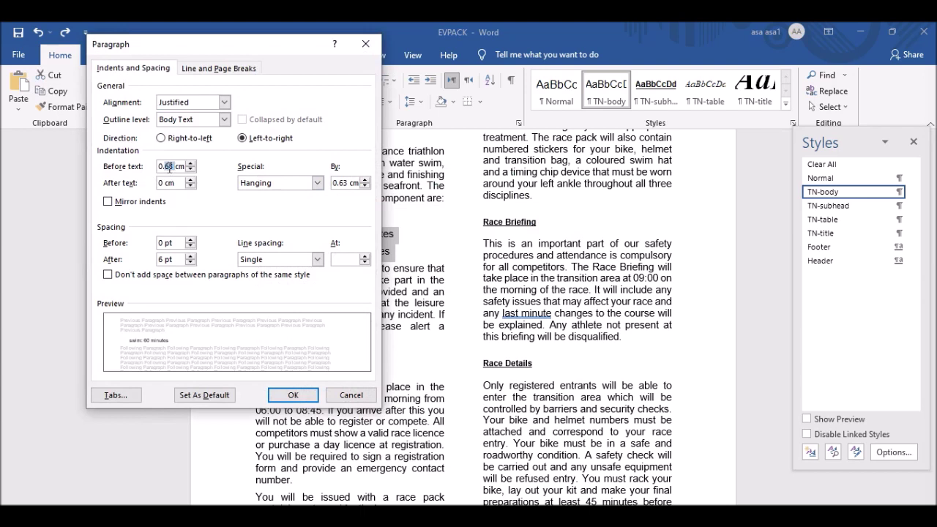
key(BackSpace)
key(BackSpace)
key(BackSpace)
text(1.5)
click(291, 396)
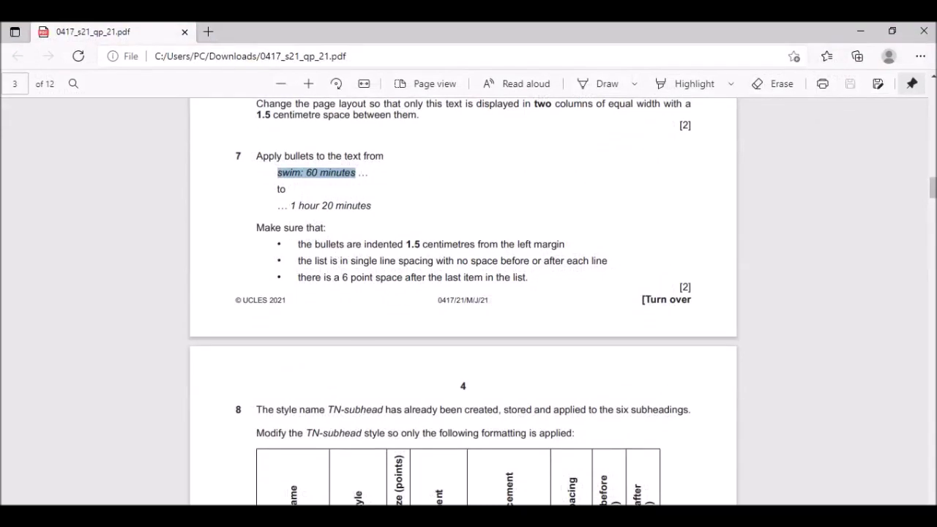
Reread question 7's bullet-list requirements in the exam PDF, then go back to EVPACK in Word.
scroll(380, 272, down, 2)
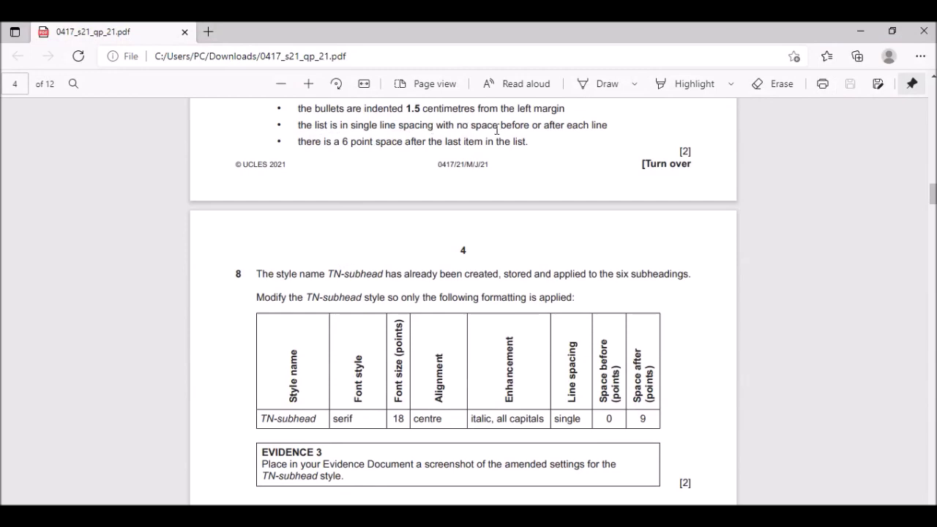
scroll(389, 300, up, 3)
click(597, 461)
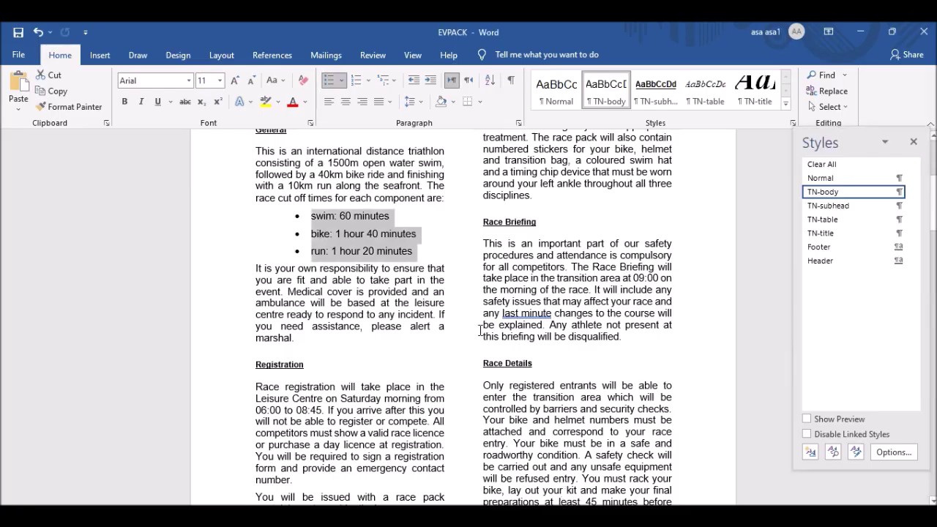
Give the race-times bullets single line spacing with 0 pt before and 0 pt after.
right_click(349, 231)
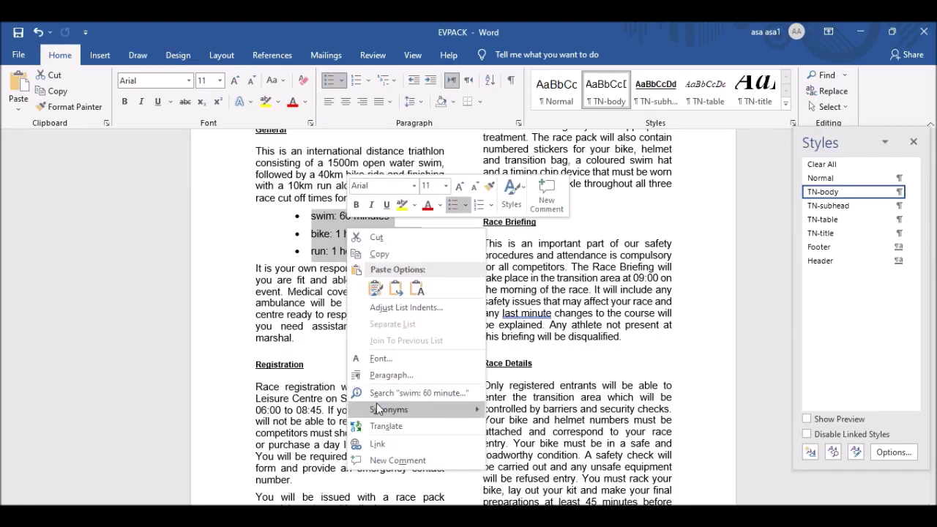
click(397, 377)
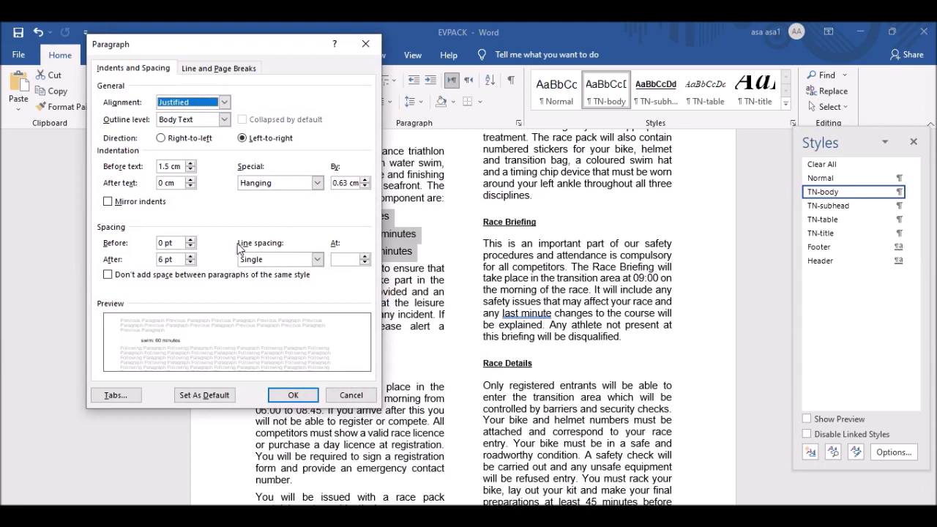
click(260, 258)
click(261, 258)
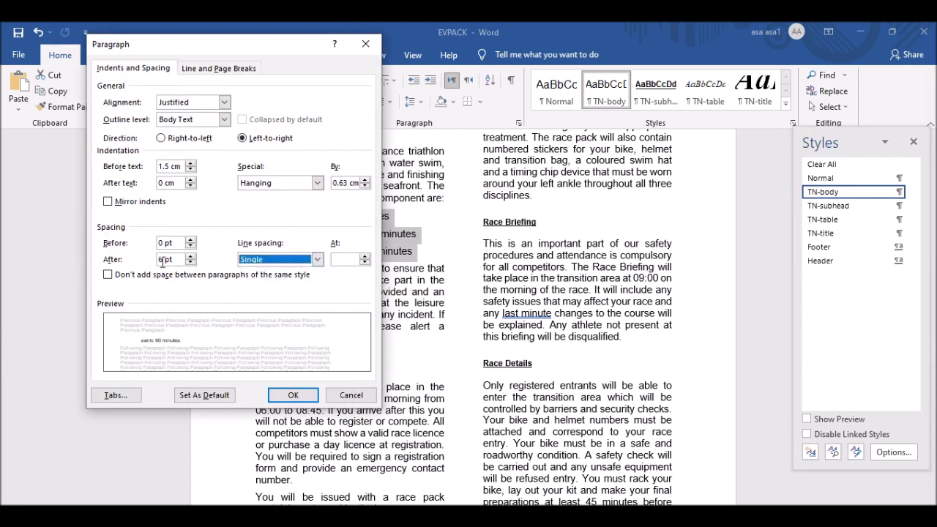
click(163, 260)
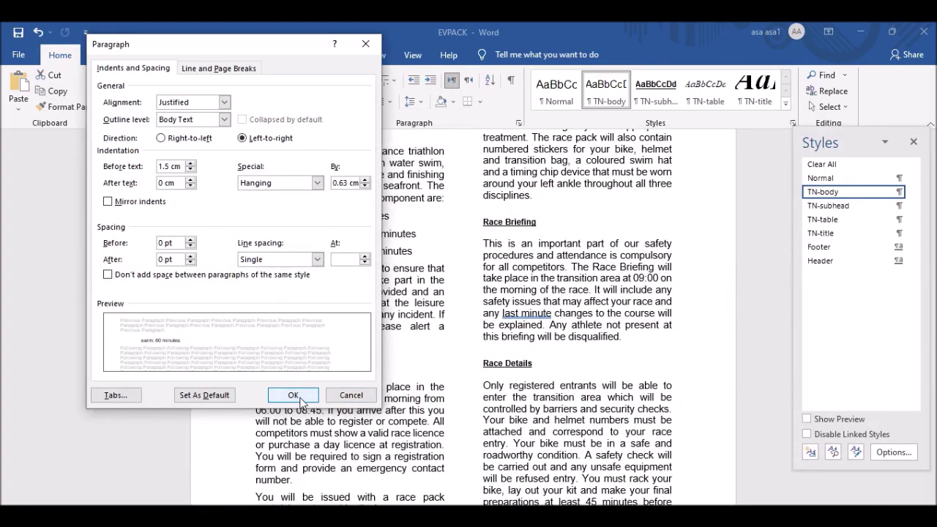
click(294, 401)
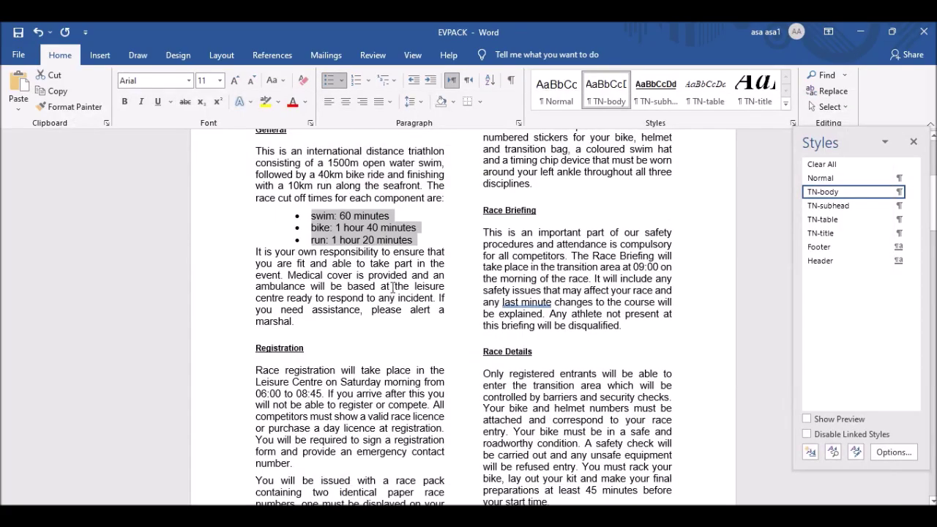
Add 6 pt of space after the last bullet, 'run: 1 hour 20 minutes'.
drag(416, 240, 314, 244)
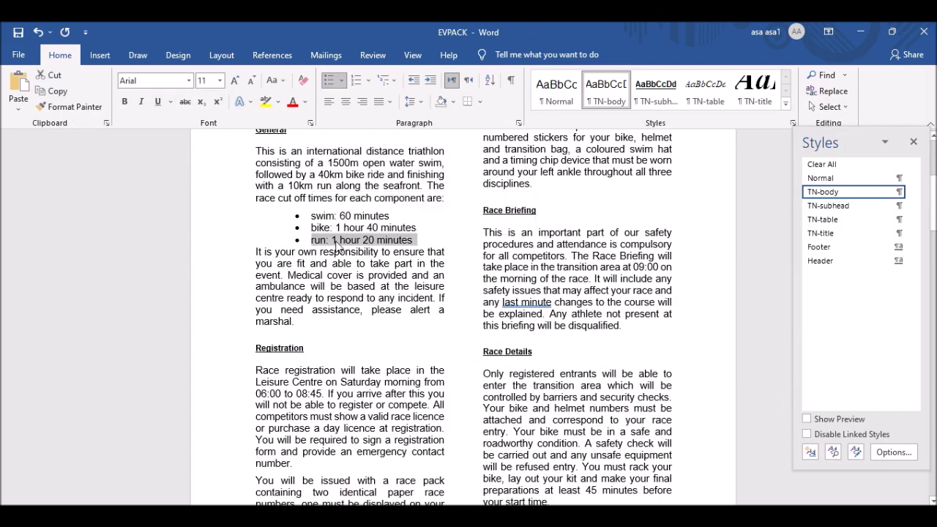
right_click(335, 242)
click(380, 388)
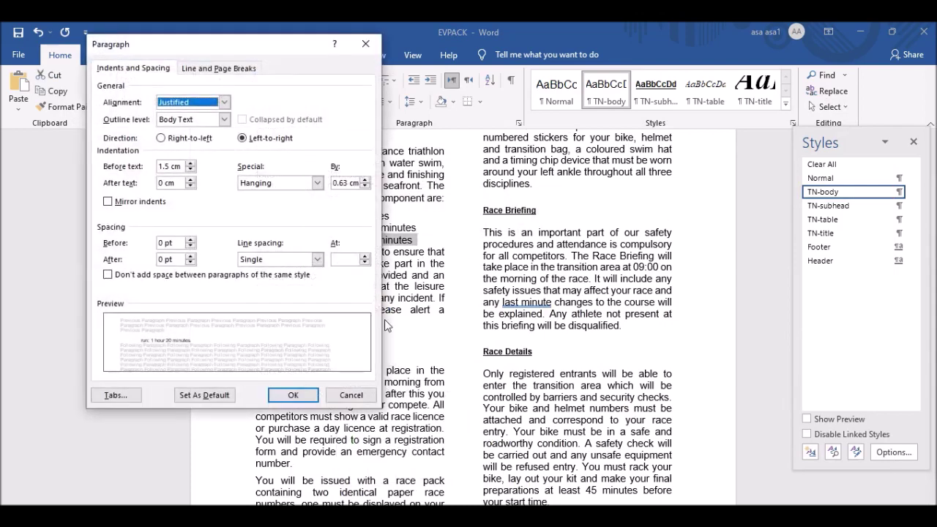
click(161, 259)
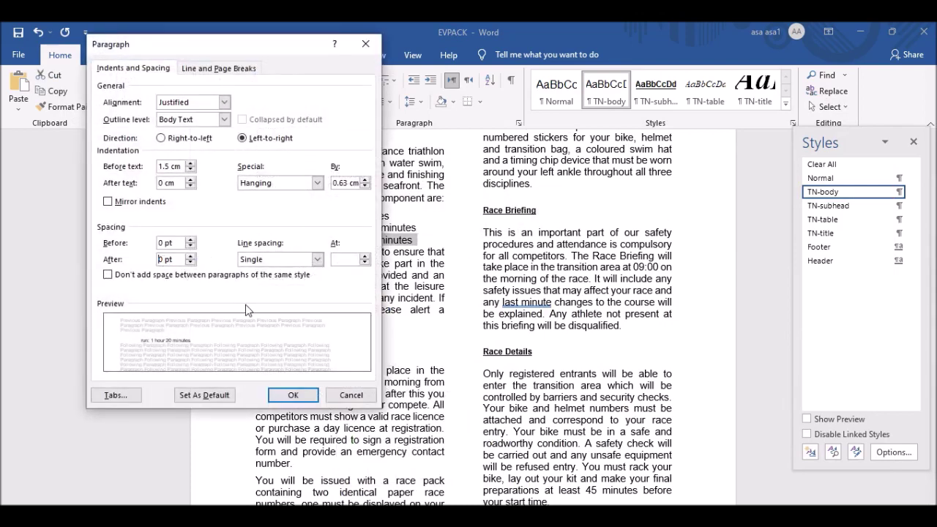
key(BackSpace)
click(293, 395)
Deselect the list and go back to the exam paper at questions 8 and 9.
click(357, 268)
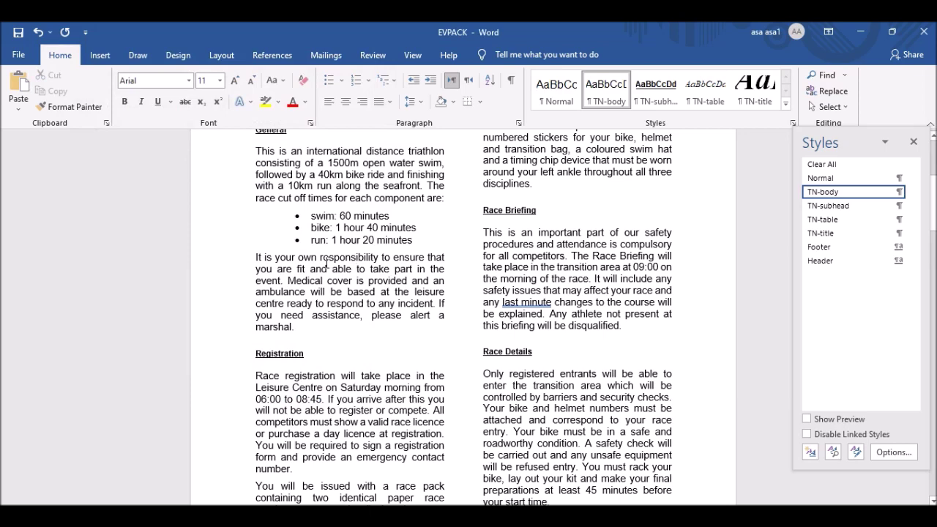
key(alt+Tab)
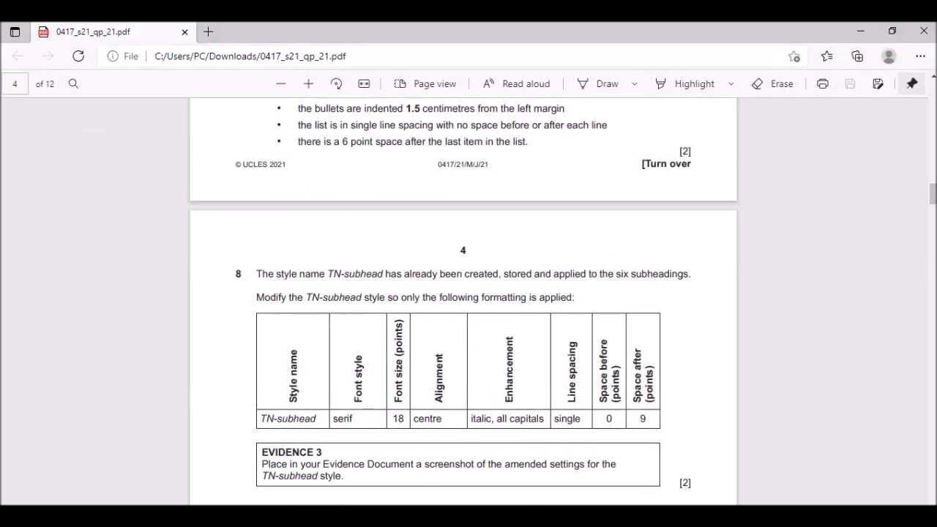
scroll(432, 312, down, 3)
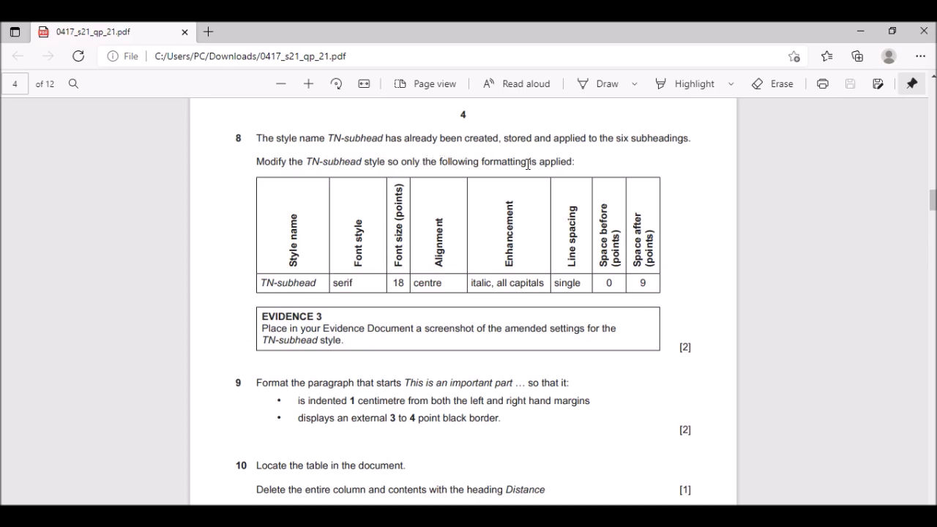
Read question 8's TN-subhead requirements in the exam paper, then return to EVPACK.
scroll(309, 258, down, 1)
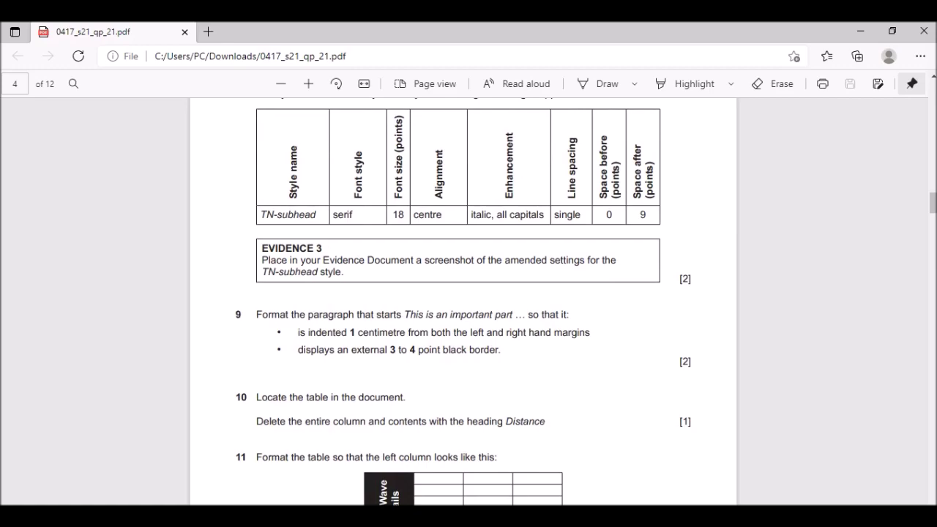
click(591, 501)
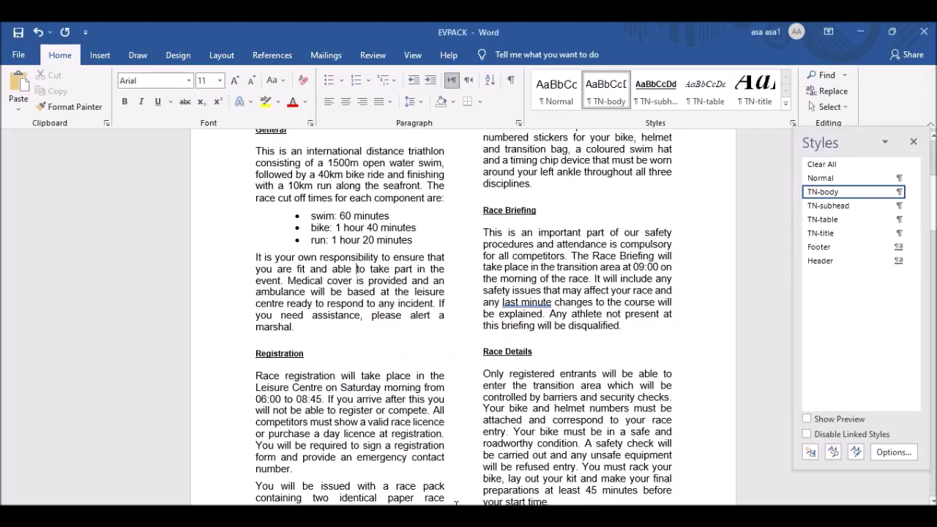
Undo the accidental TN-subhead change and select the General subheading.
click(843, 207)
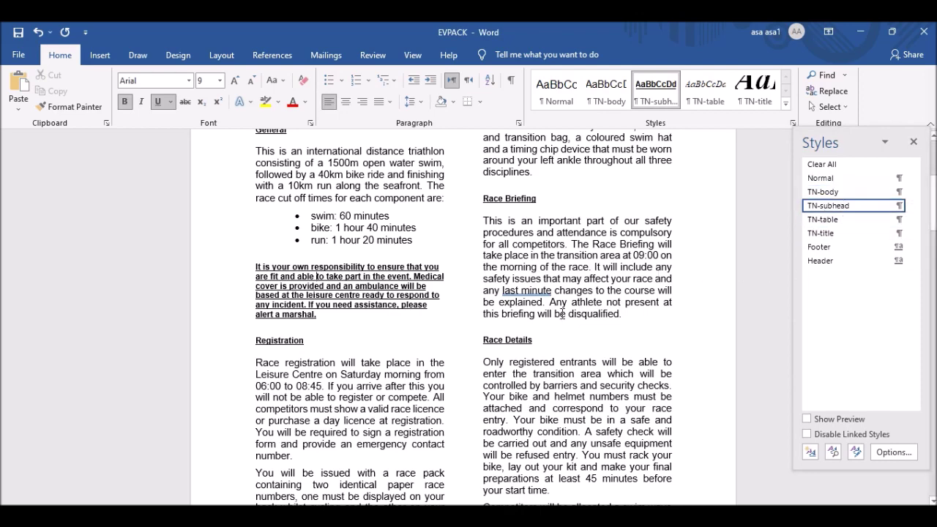
key(ctrl+z)
scroll(687, 229, up, 5)
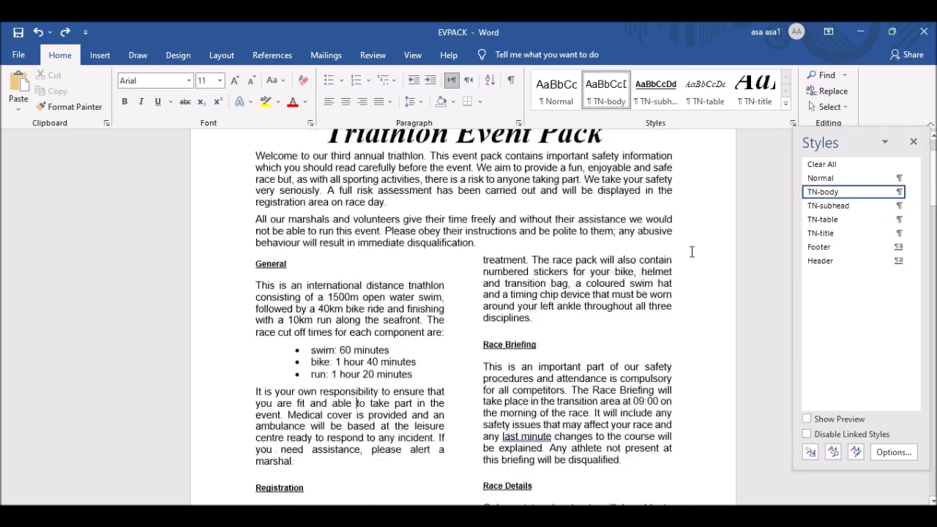
click(270, 357)
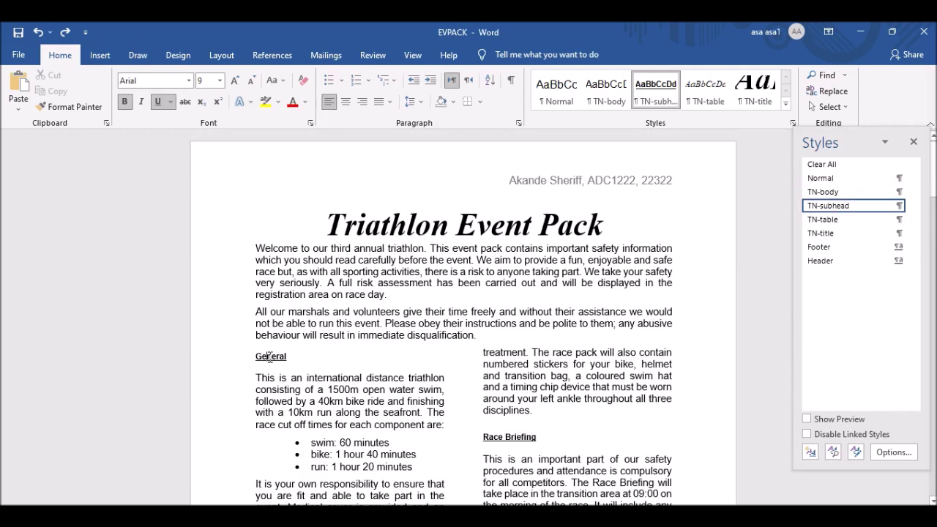
Open Modify Style for TN-subhead, checking it against the question paper's requirements.
right_click(843, 211)
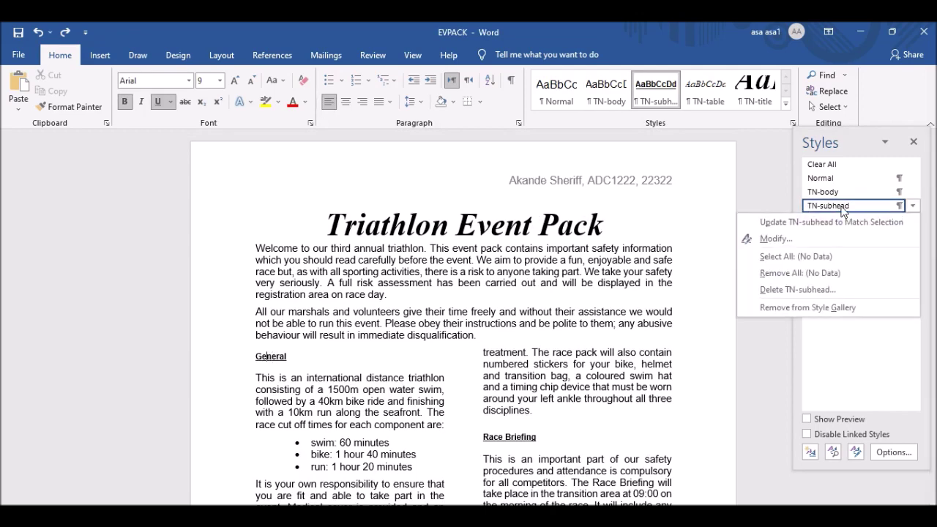
click(790, 238)
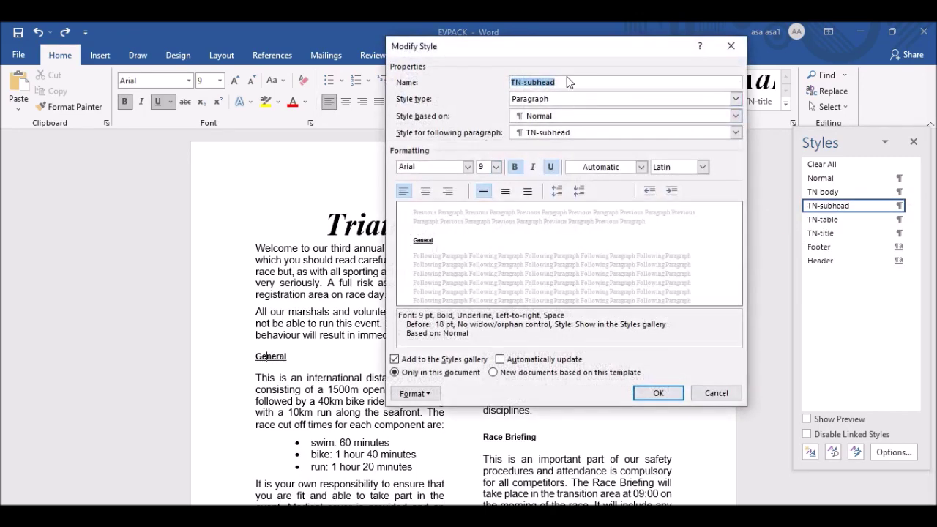
key(alt+Tab)
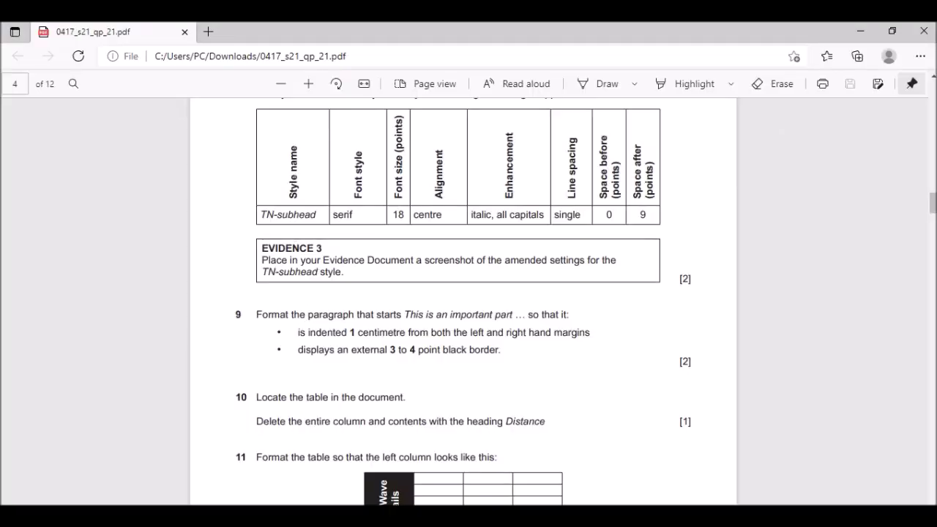
key(alt+Tab)
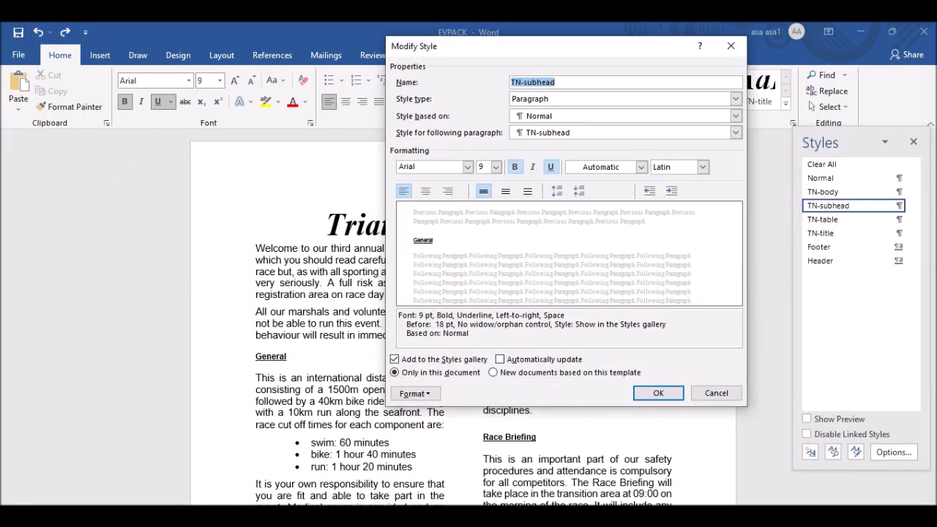
key(alt+Tab)
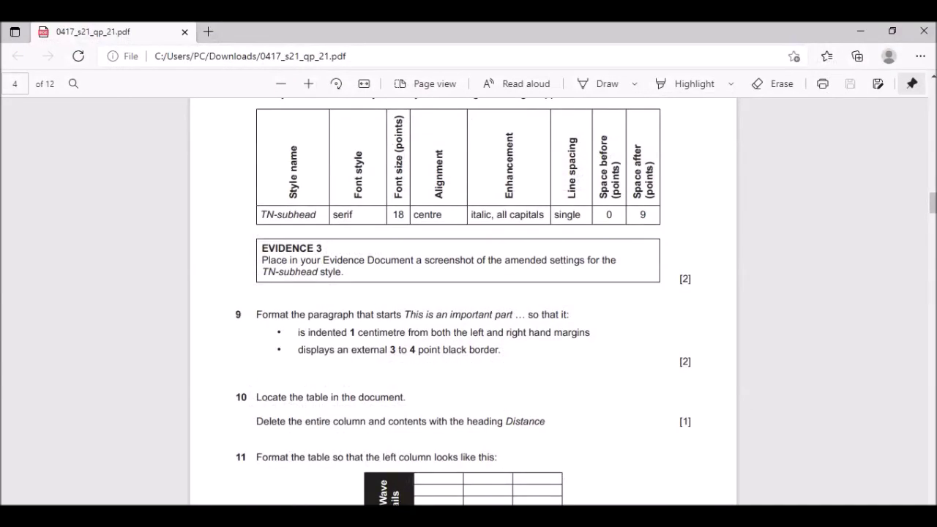
key(alt+Tab)
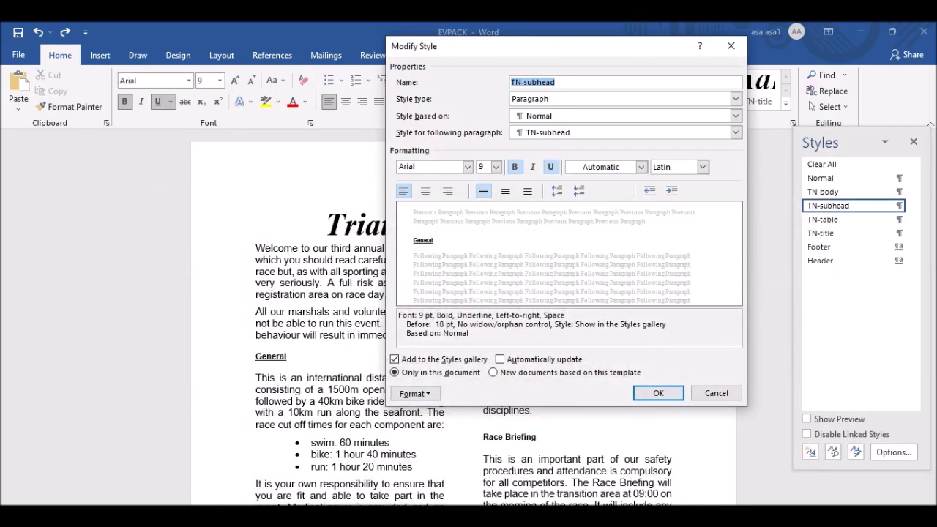
Change the TN-subhead style's font to Times New Roman.
click(468, 167)
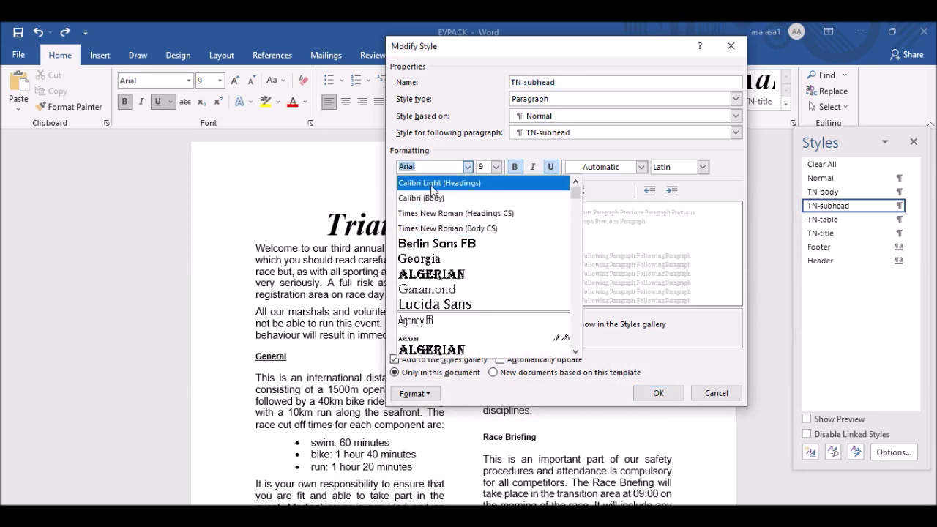
click(442, 228)
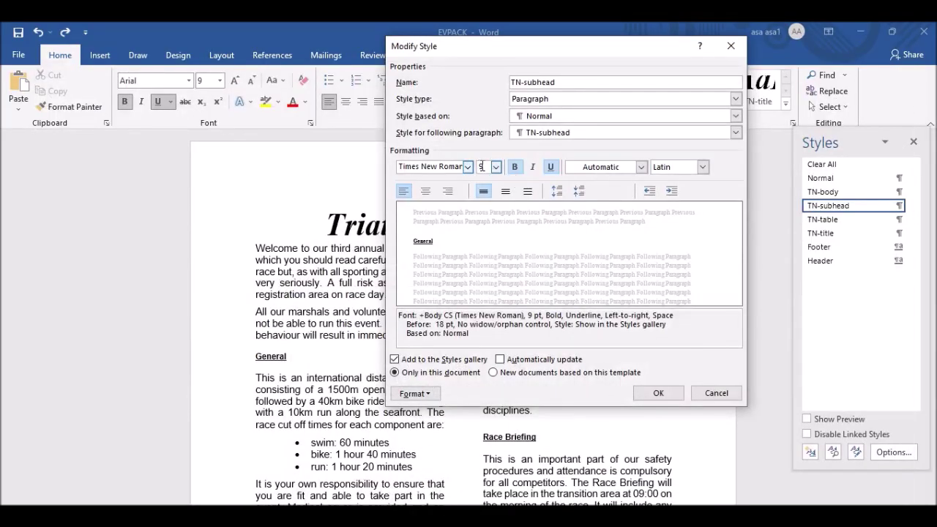
double_click(484, 167)
text(18)
Make TN-subhead centred and italic, with bold and underline removed.
click(426, 191)
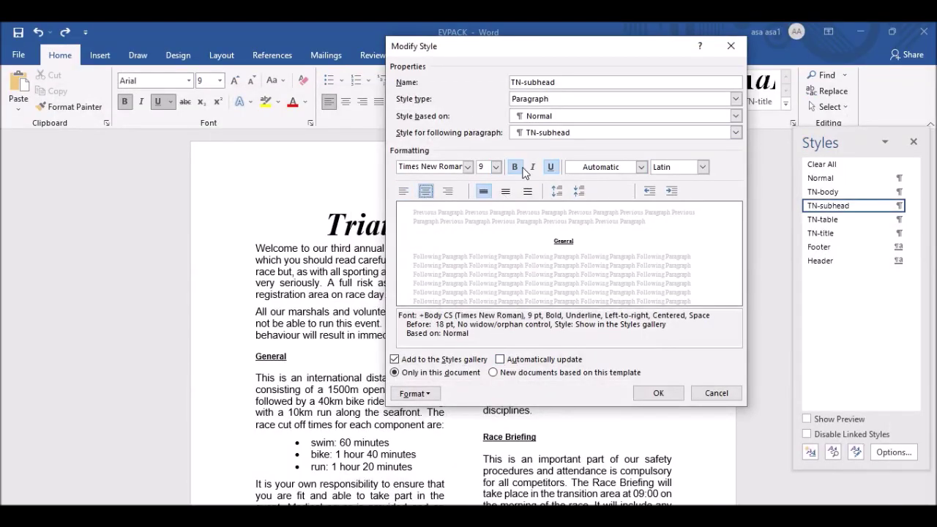
click(533, 167)
click(515, 167)
click(552, 167)
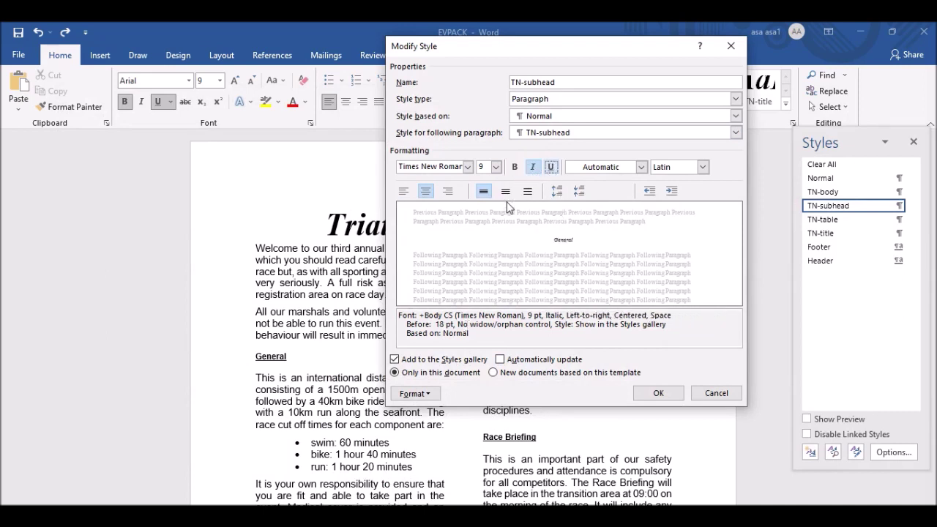
click(422, 394)
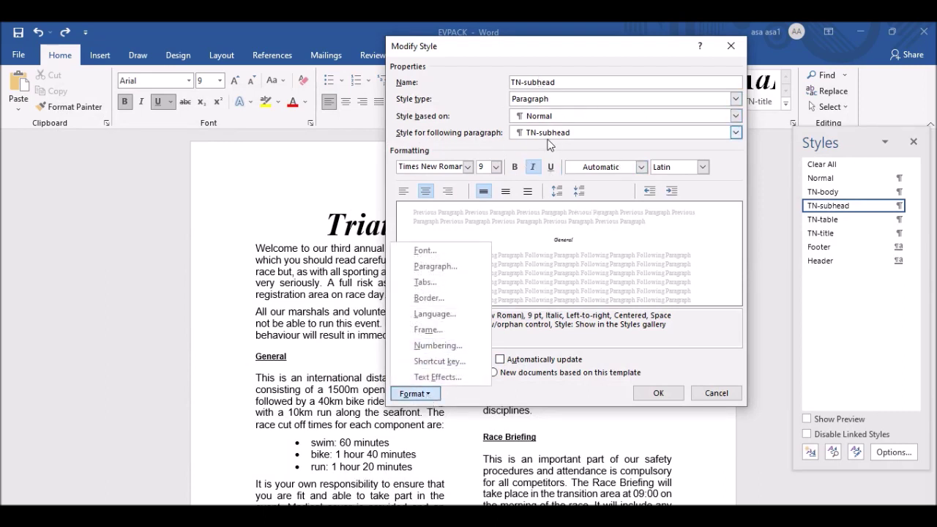
Turn on All caps in the TN-subhead style's font settings.
click(434, 268)
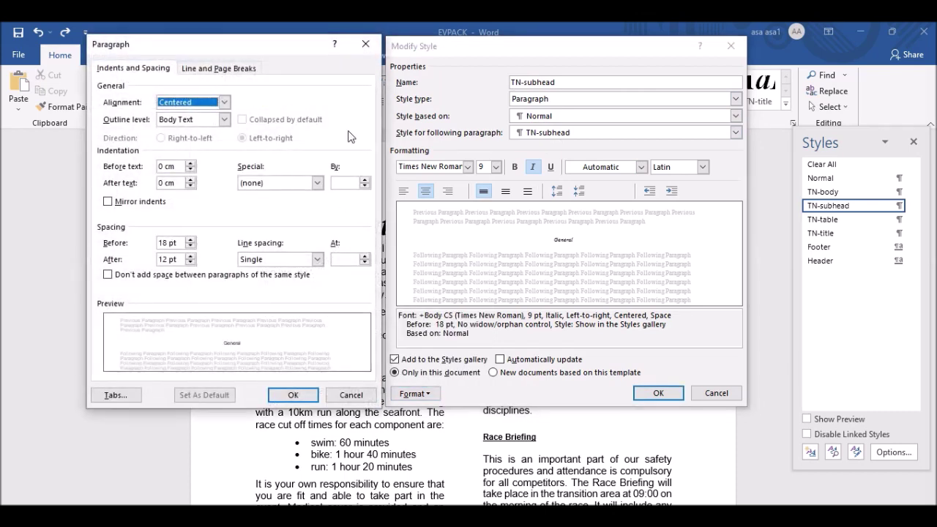
click(367, 45)
click(415, 393)
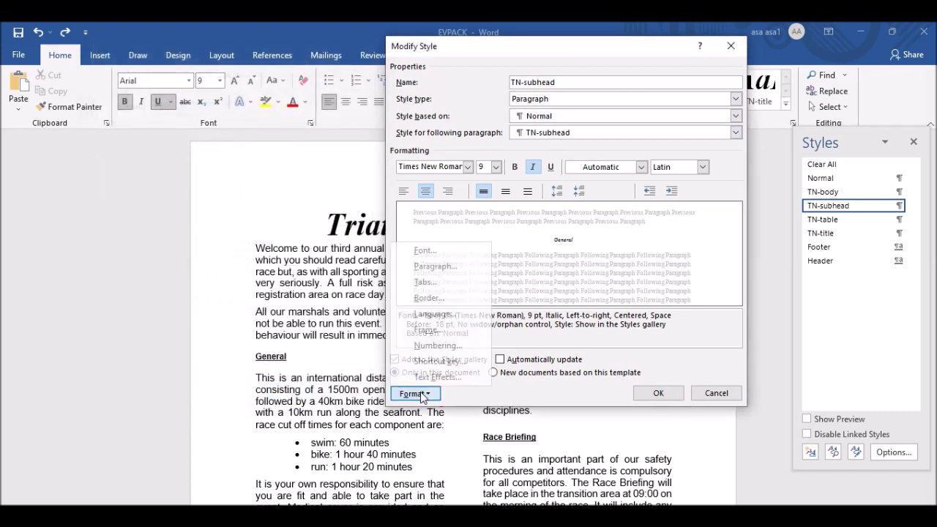
click(431, 252)
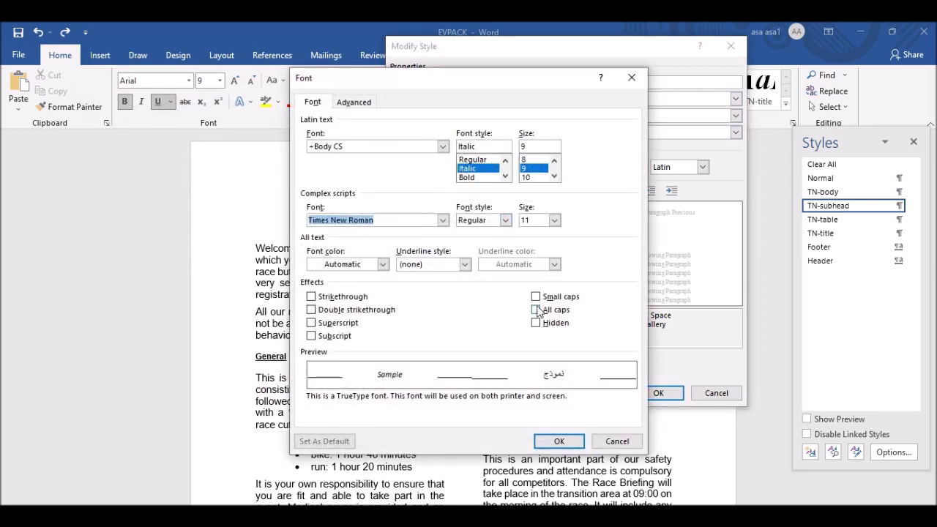
click(537, 310)
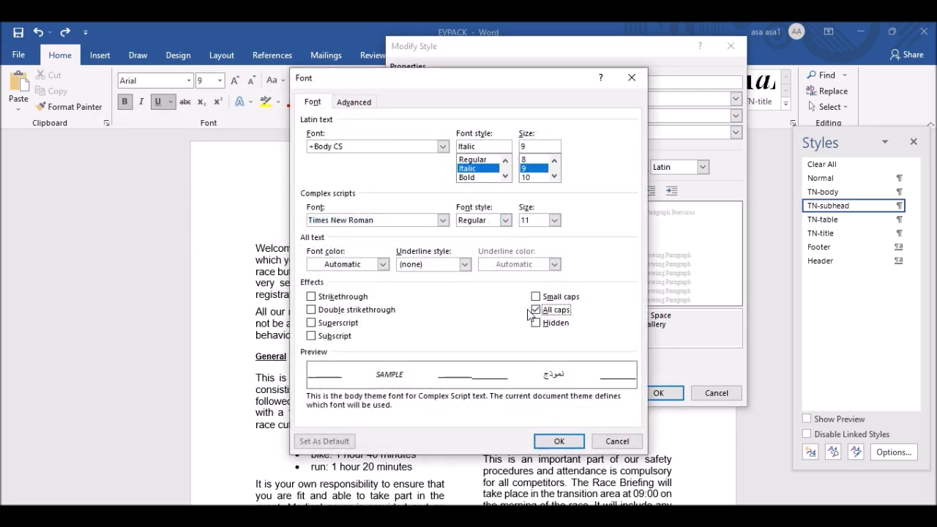
click(568, 443)
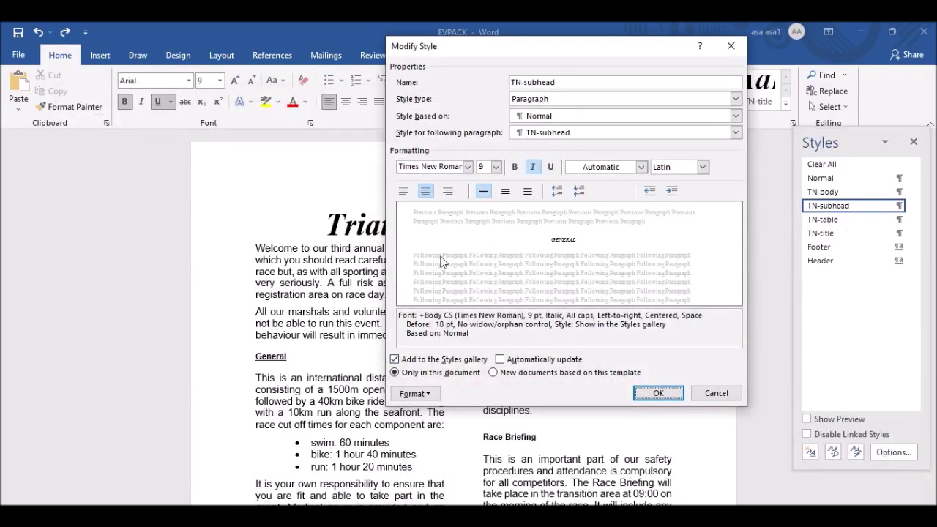
click(411, 394)
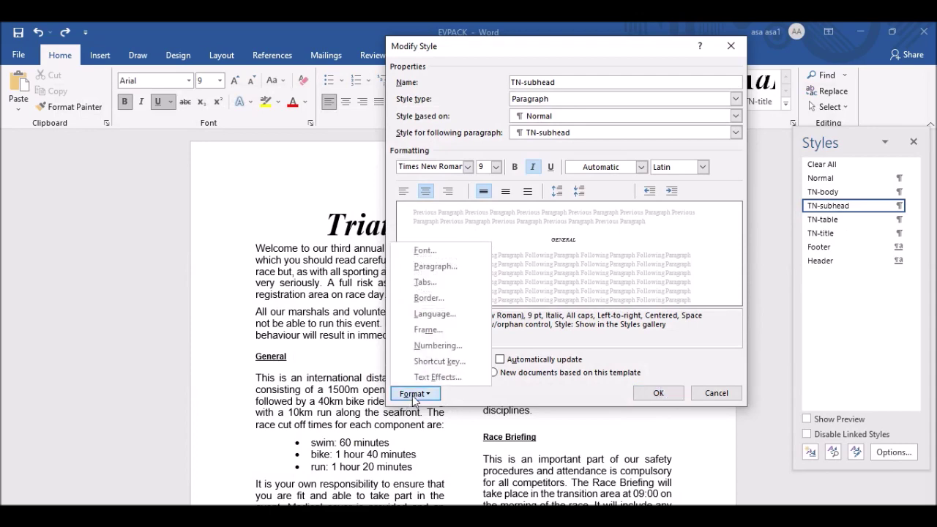
Give TN-subhead single line spacing, 0 pt before and 9 pt after, and apply it.
click(436, 267)
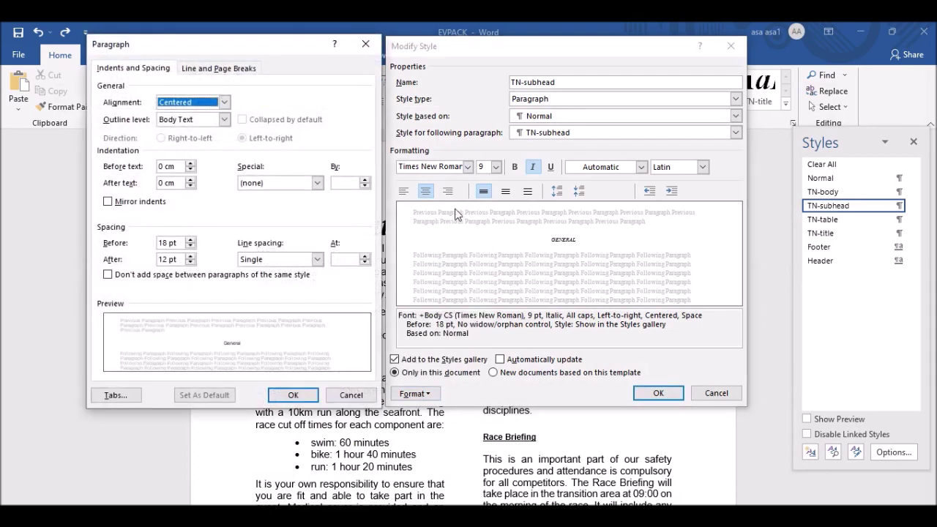
click(263, 260)
click(265, 261)
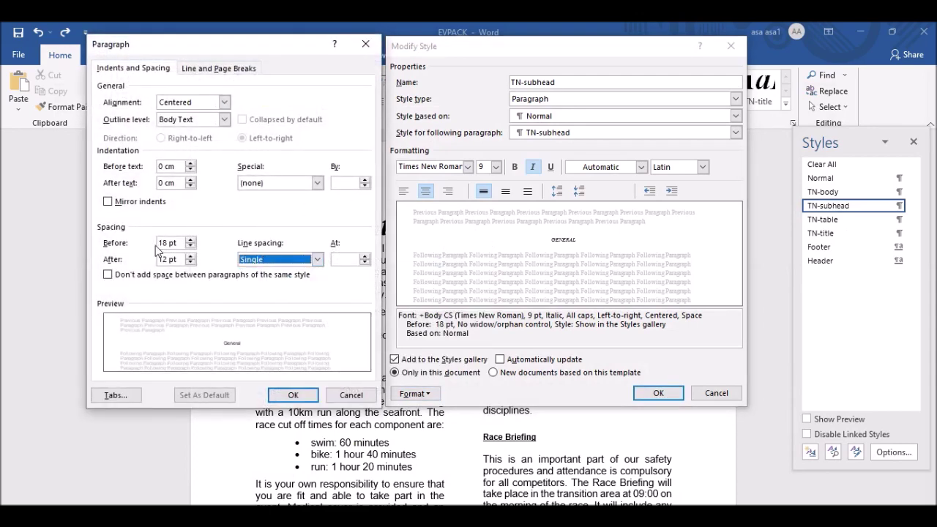
drag(173, 243, 117, 243)
text(0pt)
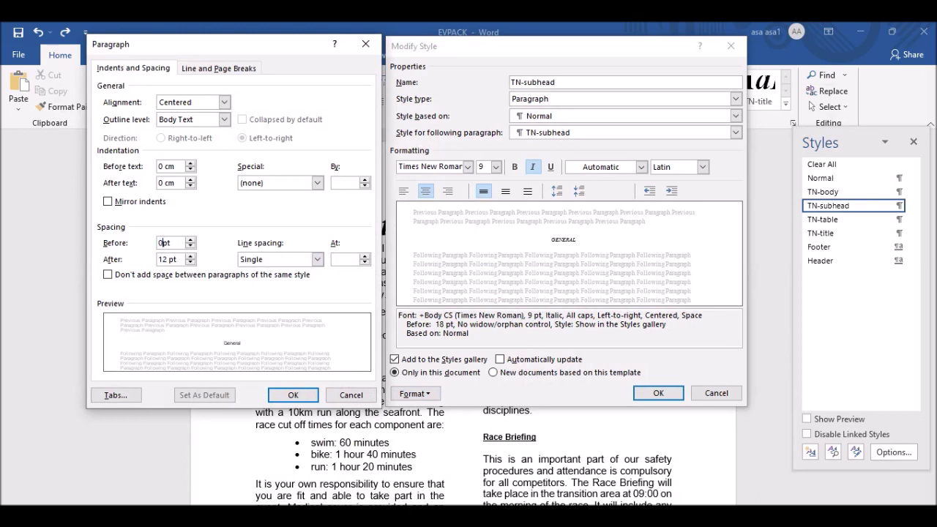
drag(175, 259, 117, 261)
text(9pt)
click(293, 395)
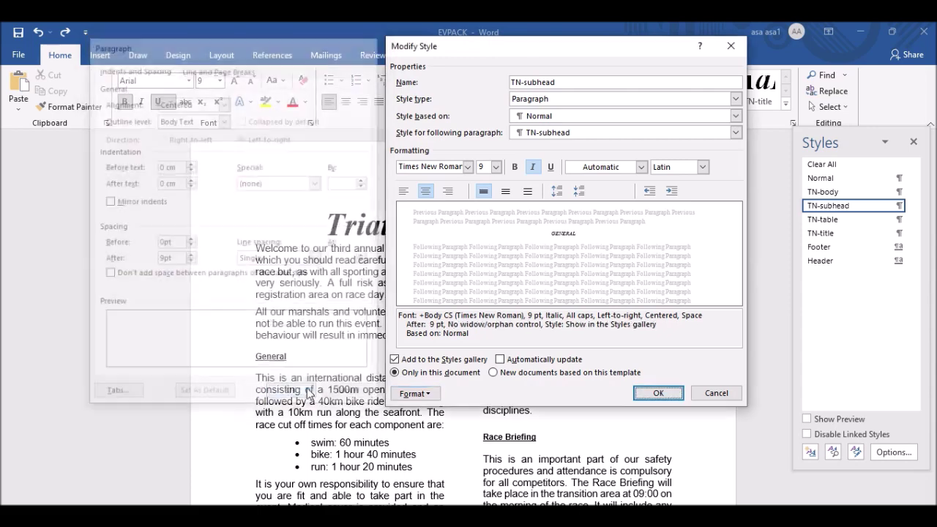
click(658, 394)
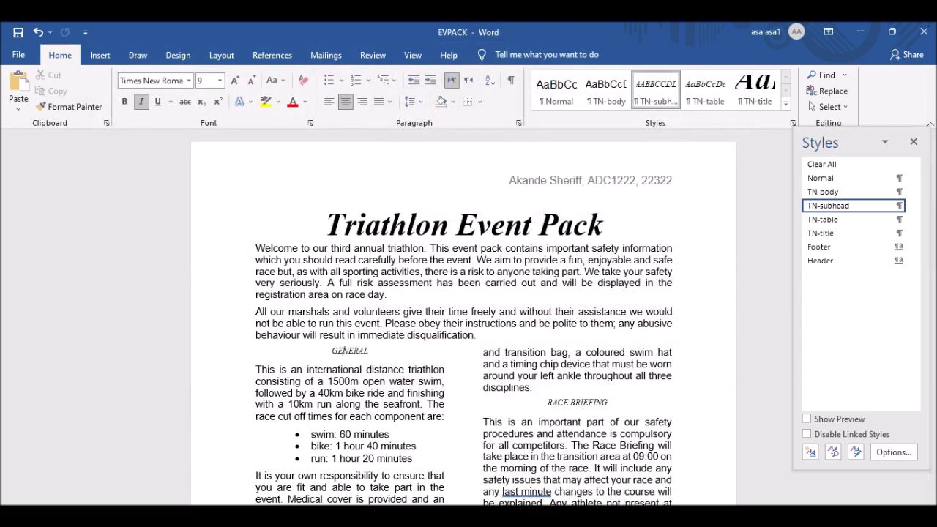
Hide the Styles pane, recheck the question paper, then bring up TN-subhead's style options in EVPACK.
key(ctrl+alt+shift+s)
key(alt+Tab)
scroll(347, 317, down, 1)
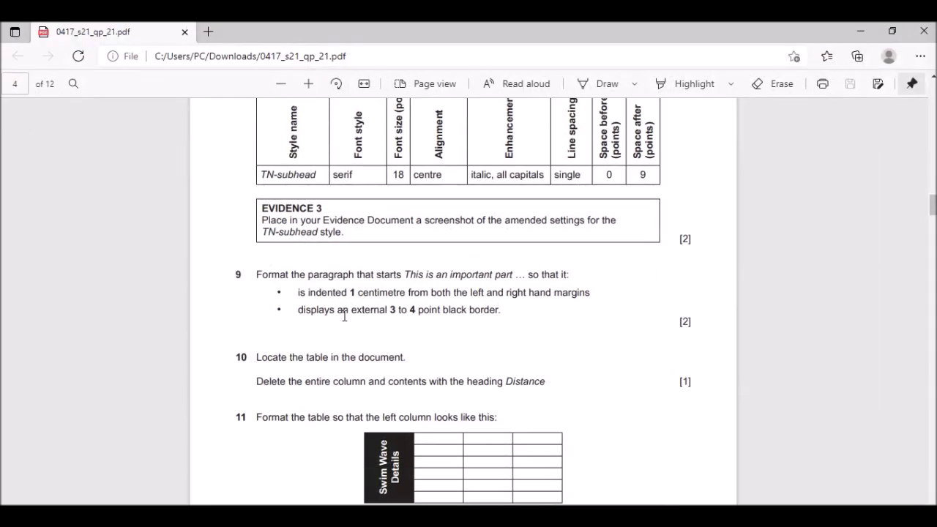
scroll(281, 189, up, 1)
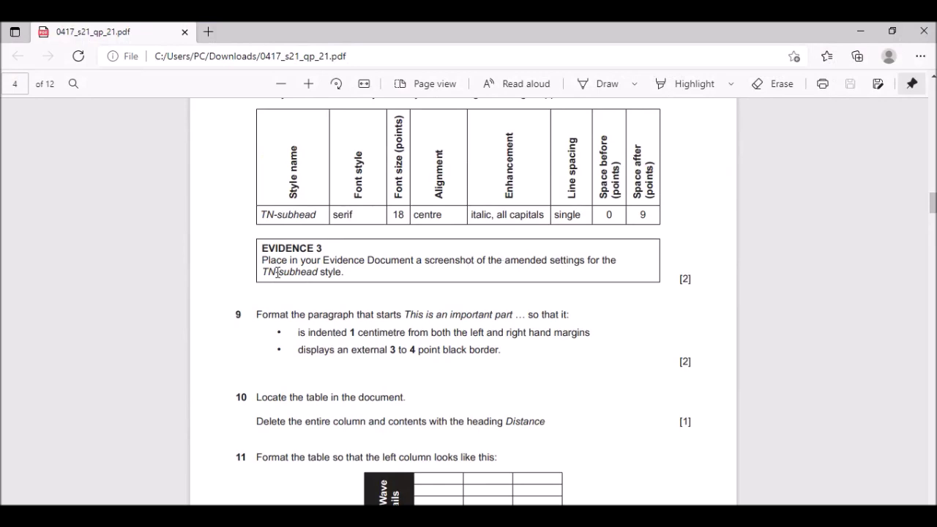
click(440, 517)
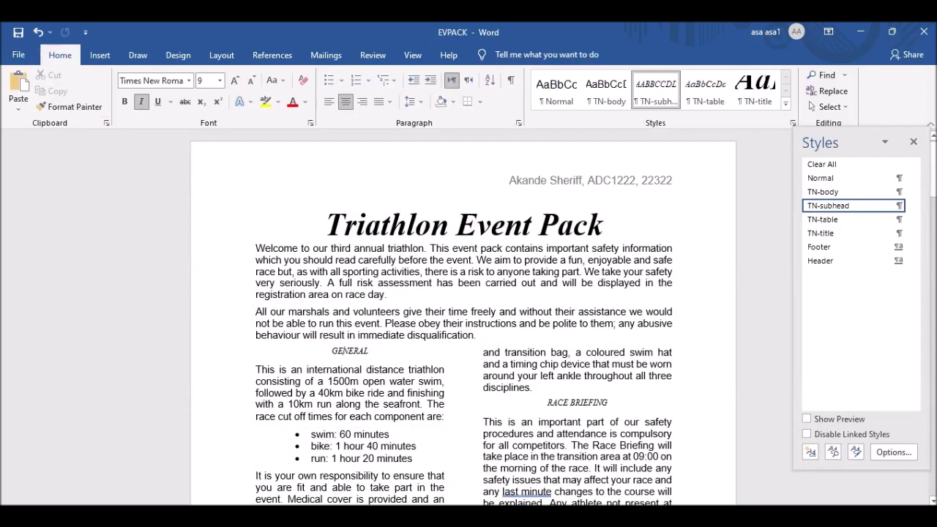
scroll(479, 399, down, 2)
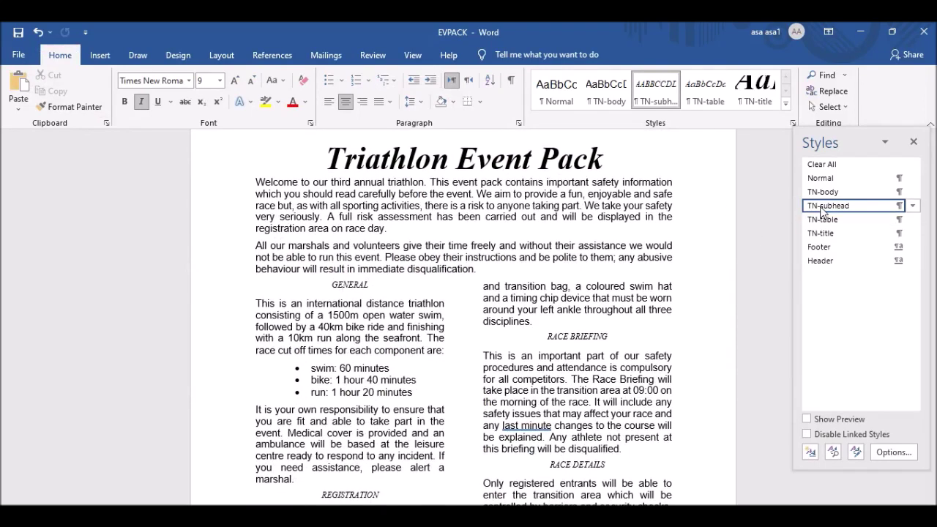
click(912, 206)
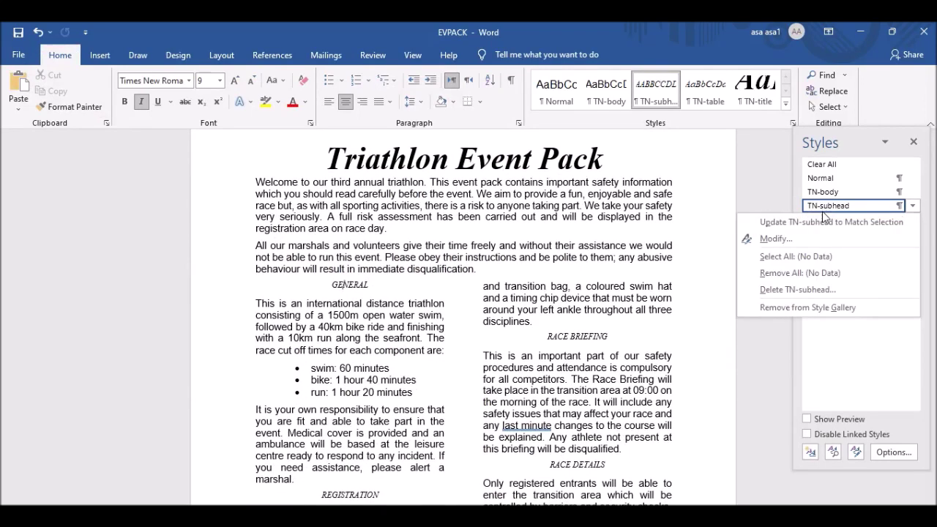
Screenshot TN-subhead's Modify Style and Font dialogs side by side.
click(789, 237)
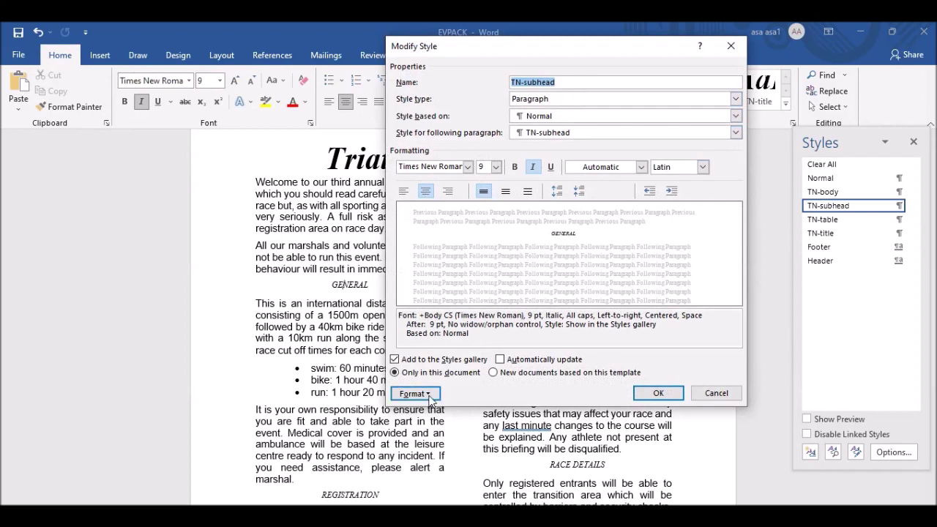
click(414, 394)
click(425, 250)
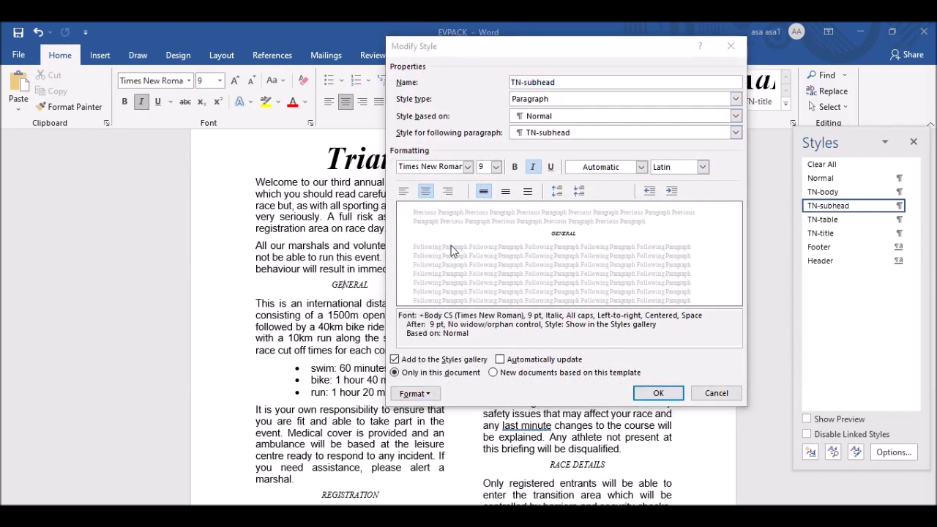
drag(487, 84, 225, 54)
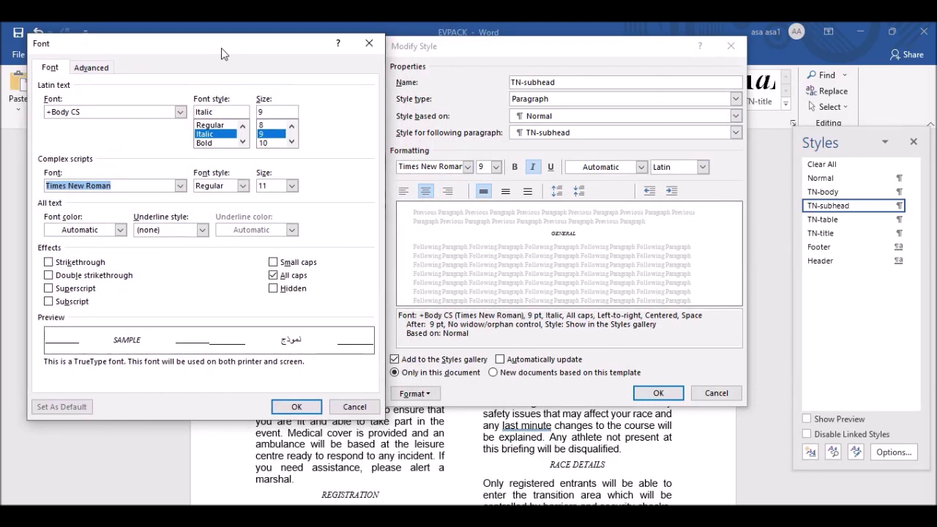
click(424, 393)
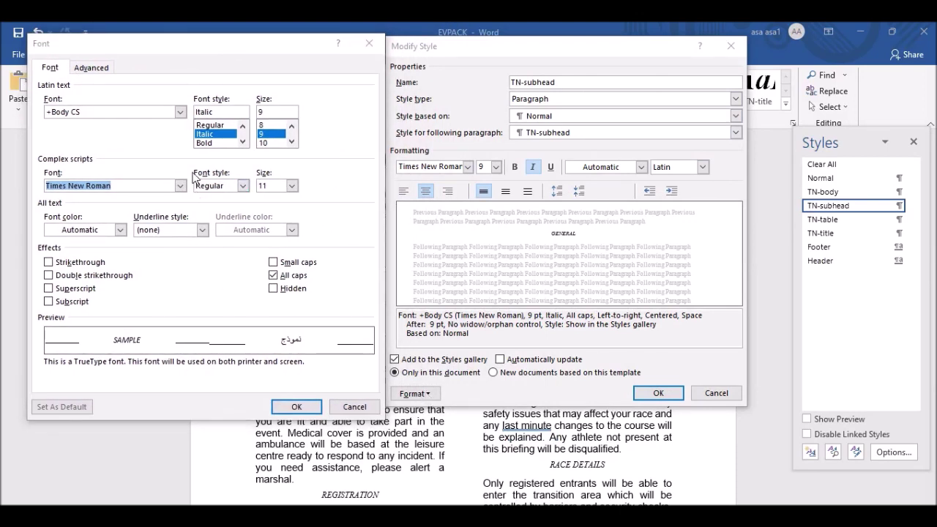
key(Print)
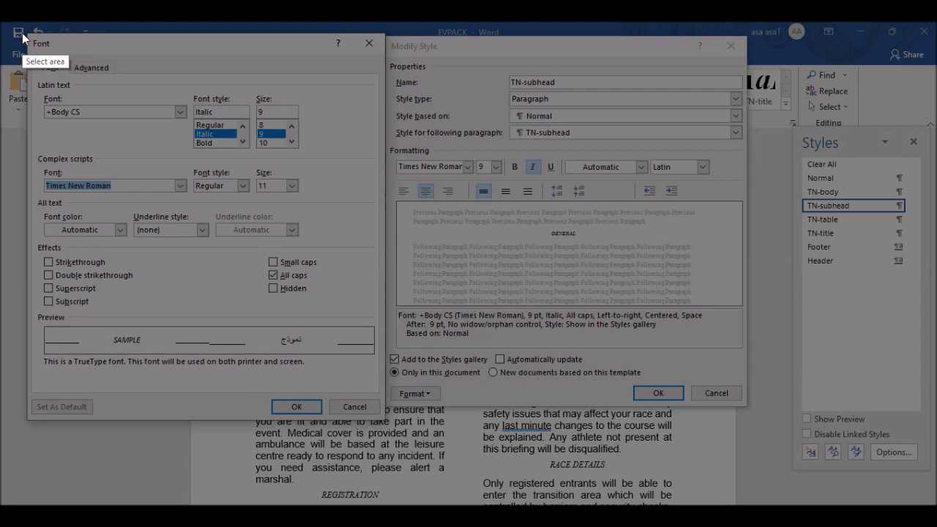
drag(26, 32, 748, 411)
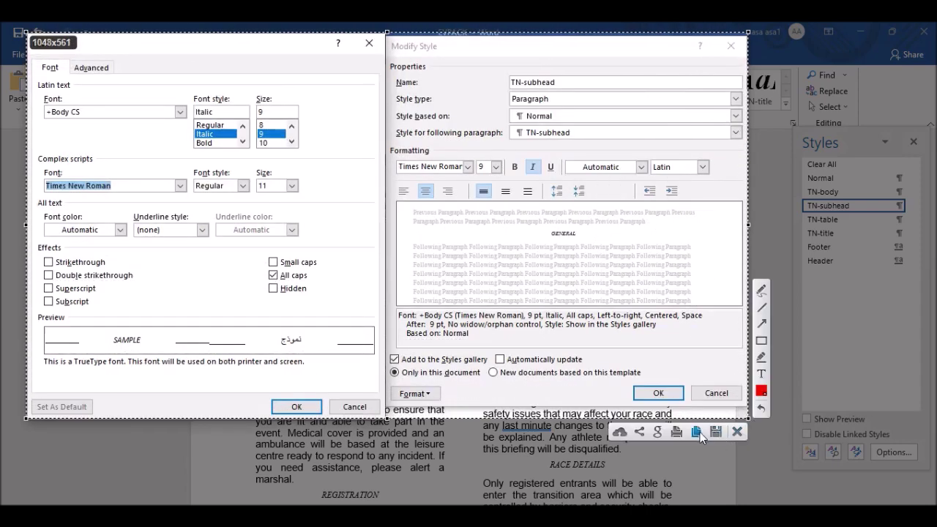
click(704, 435)
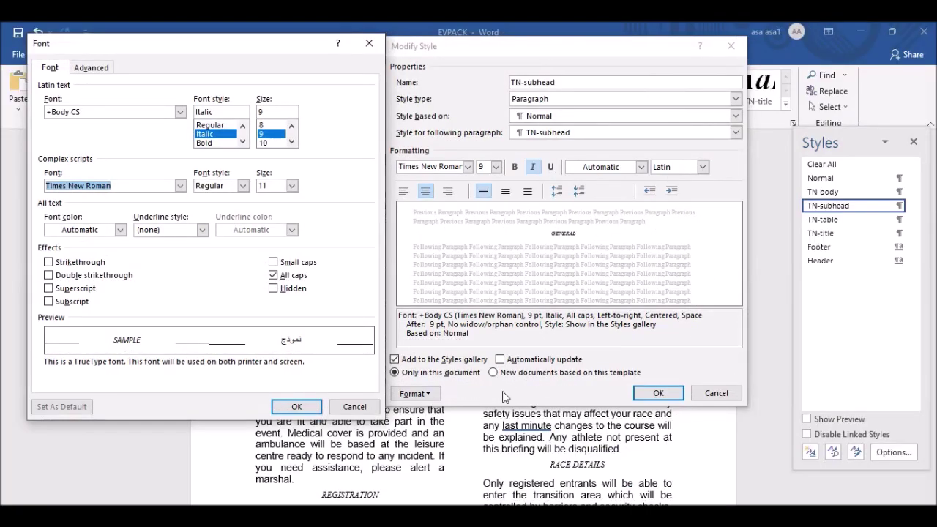
Close the style dialogs and paste the screenshot under Step 8 in J2121EVIDENCE2122.
click(297, 407)
click(658, 393)
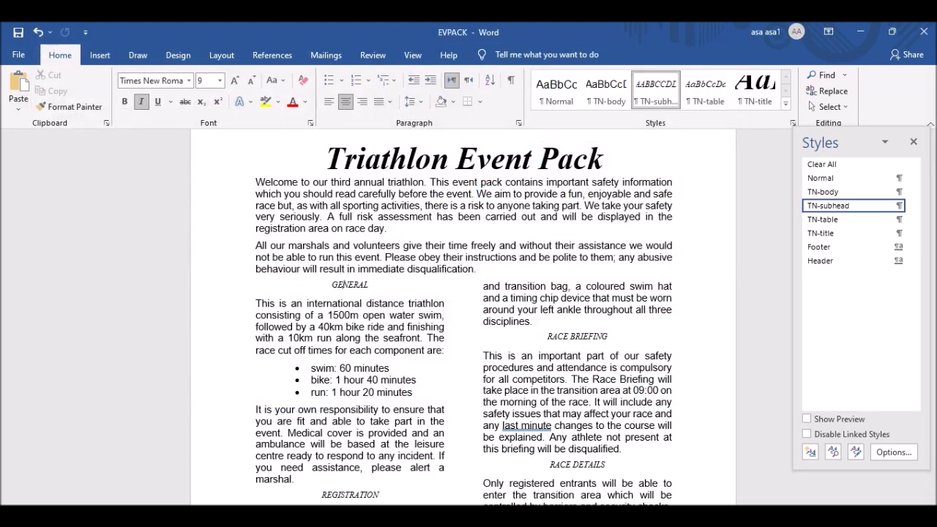
click(914, 141)
click(454, 465)
click(314, 366)
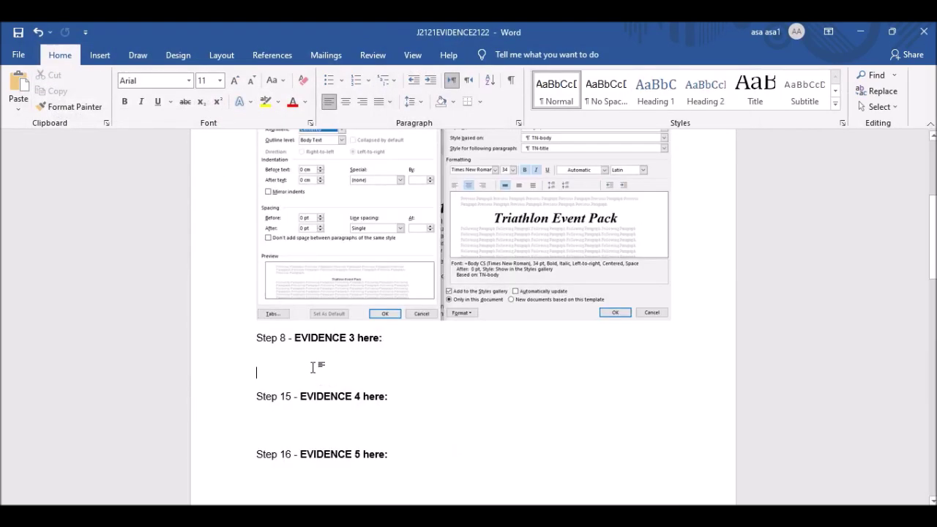
key(ctrl+v)
scroll(476, 473, down, 1)
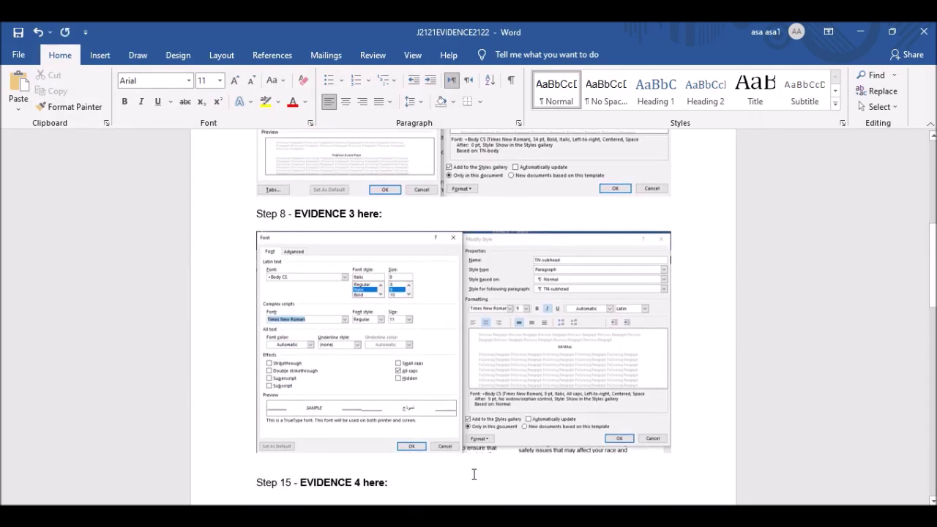
click(589, 469)
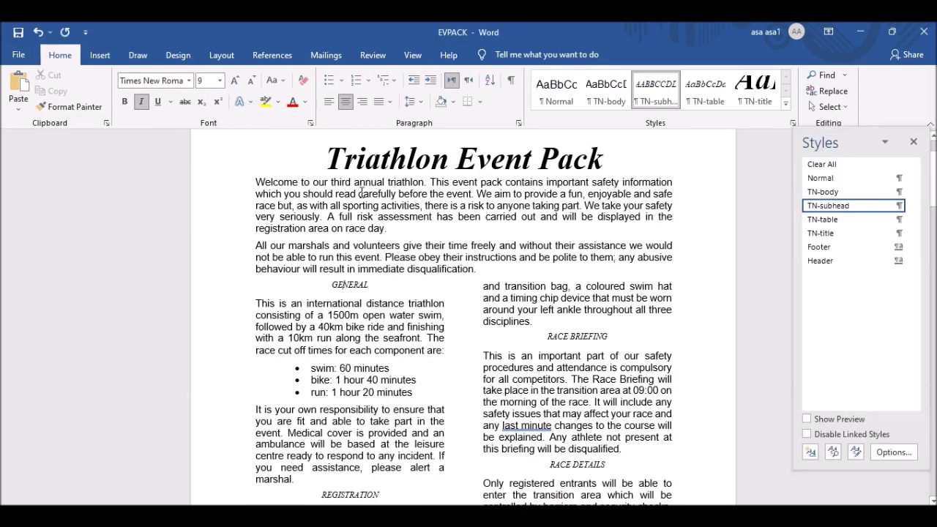
Screenshot TN-subhead's Paragraph settings dialog, then close both style dialogs.
right_click(831, 206)
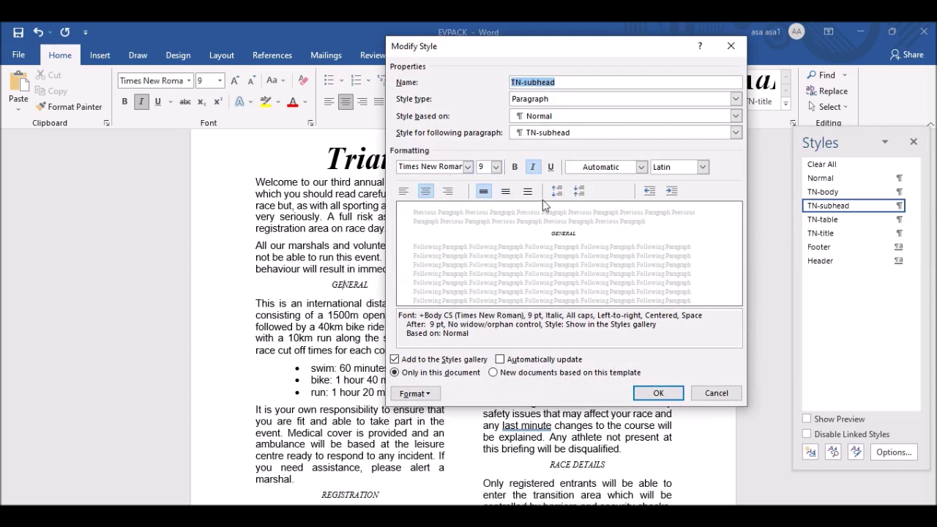
click(414, 393)
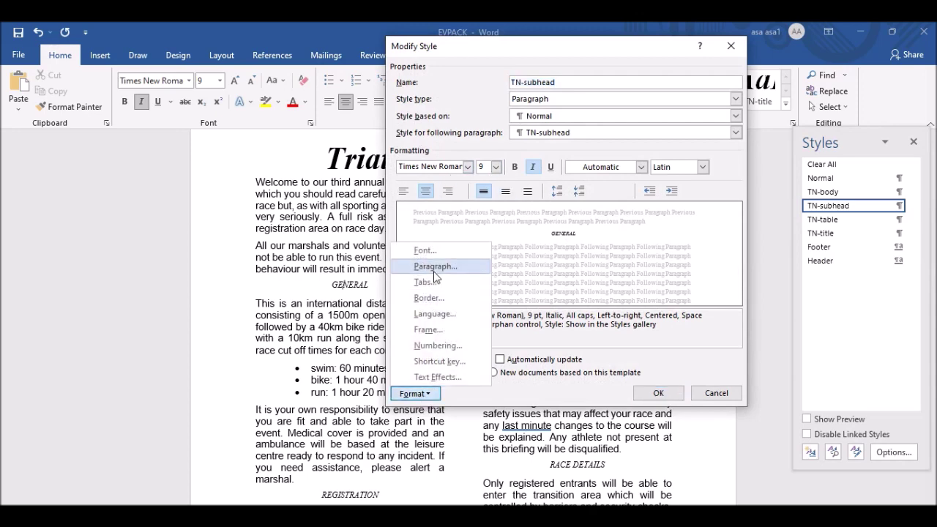
click(435, 268)
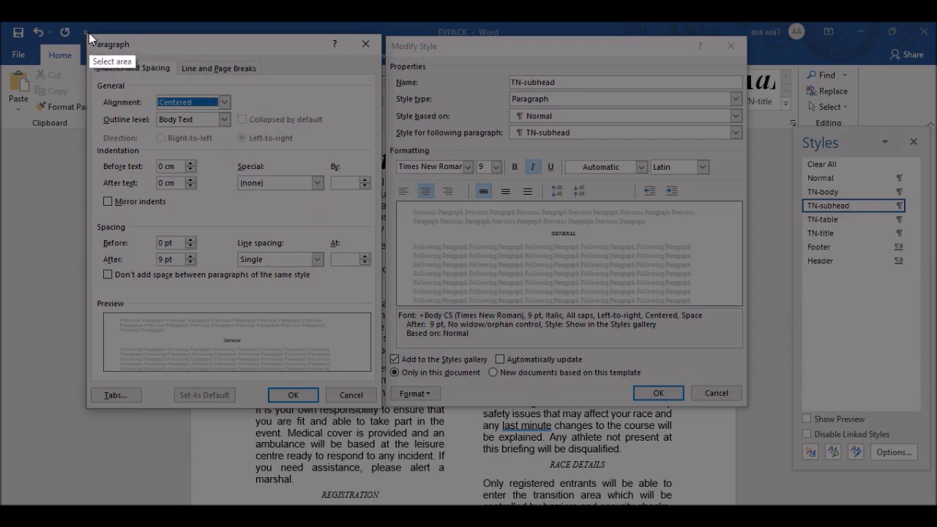
drag(84, 33, 378, 406)
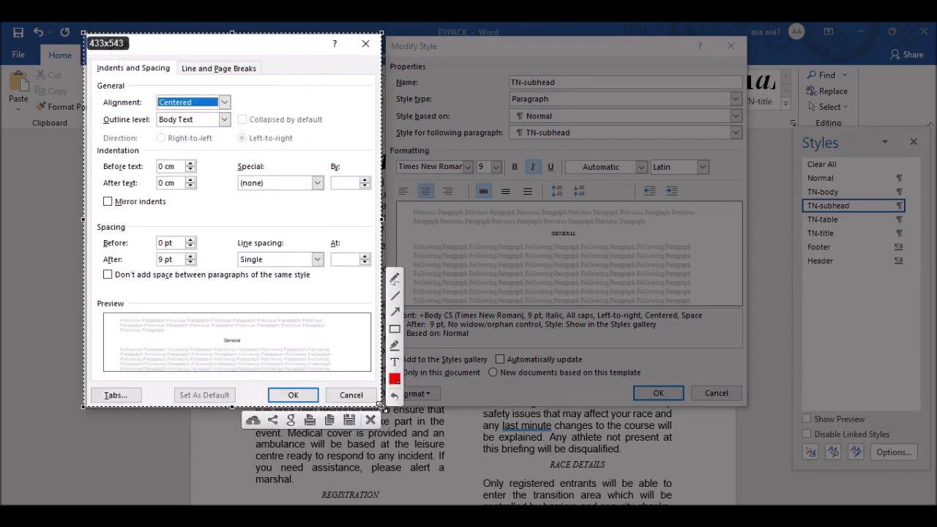
click(331, 424)
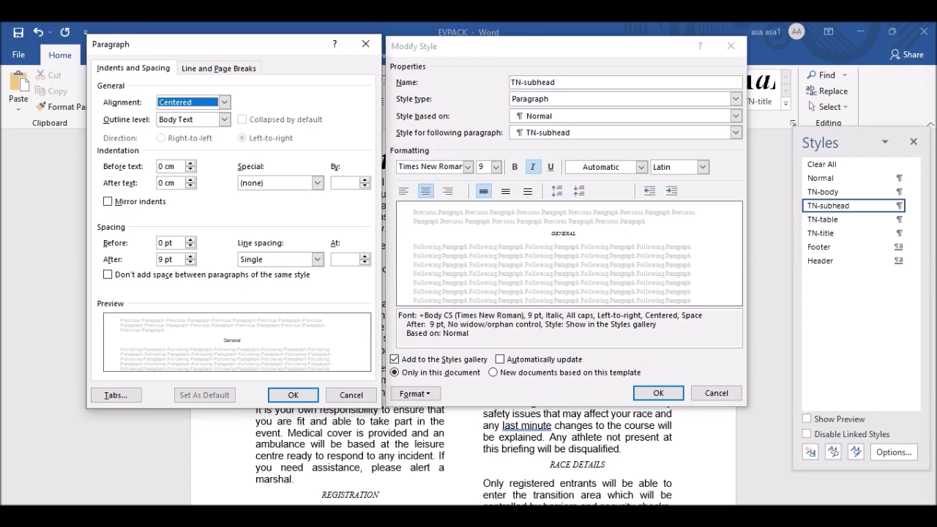
click(522, 523)
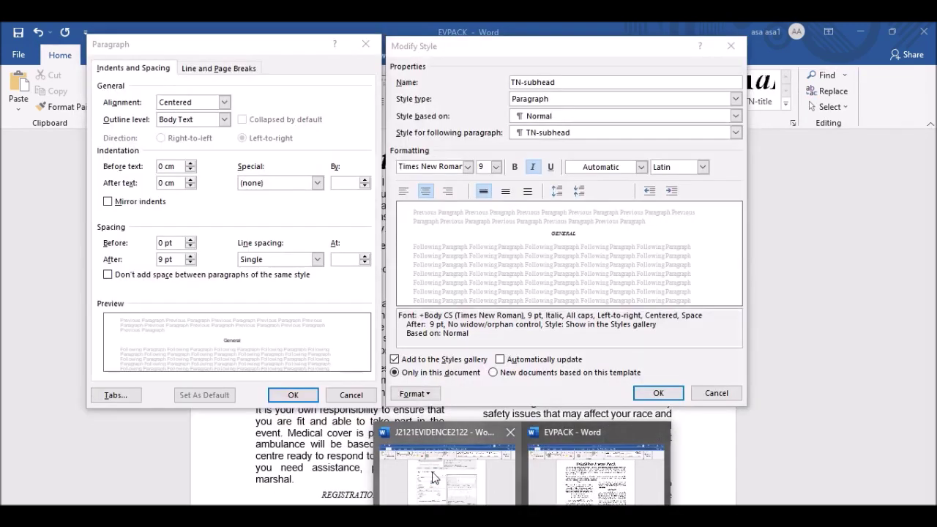
click(293, 394)
click(658, 393)
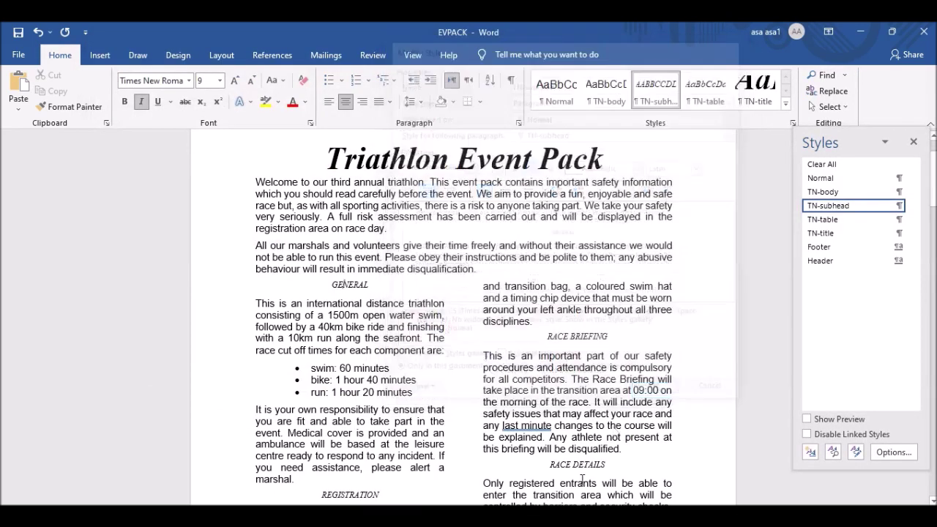
click(522, 523)
Paste the paragraph screenshot on a new line below the font screenshot in J2121EVIDENCE2122.
click(439, 469)
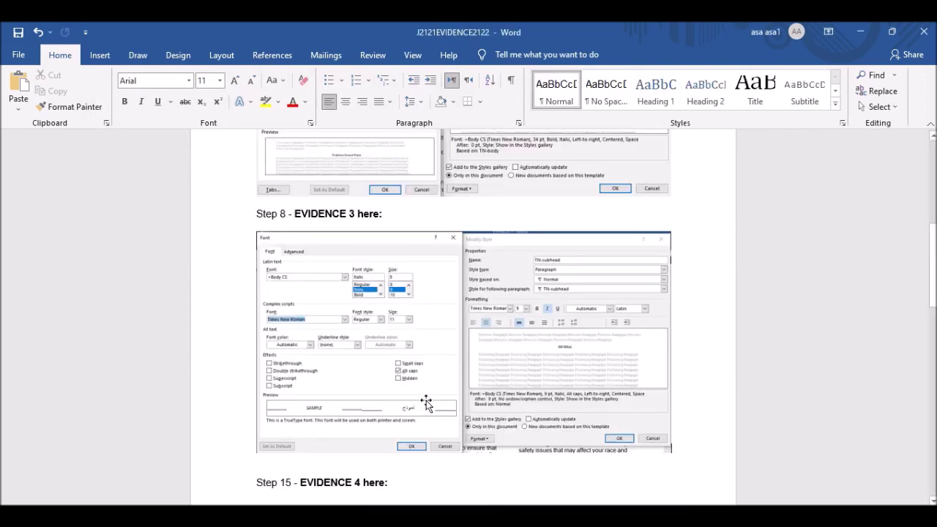
scroll(545, 329, down, 4)
key(Return)
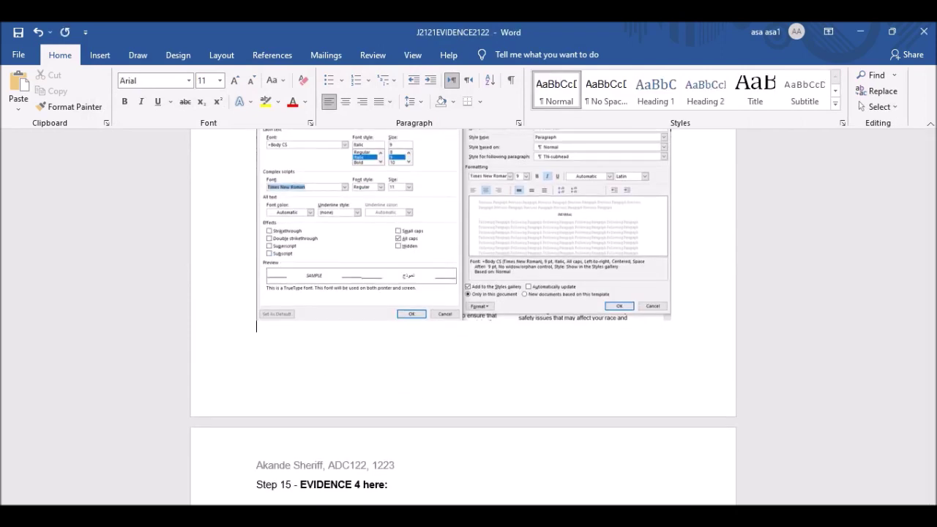
key(ctrl+v)
scroll(569, 282, down, 4)
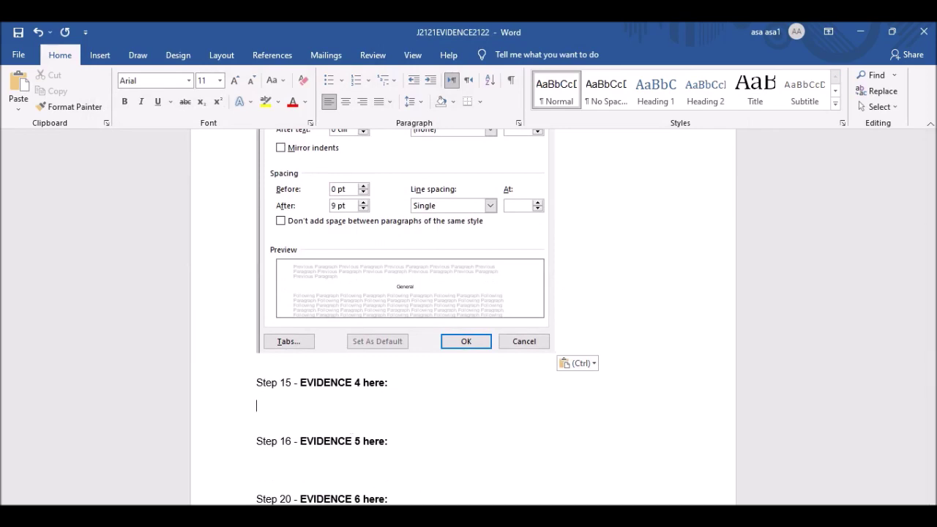
click(498, 515)
scroll(359, 247, down, 2)
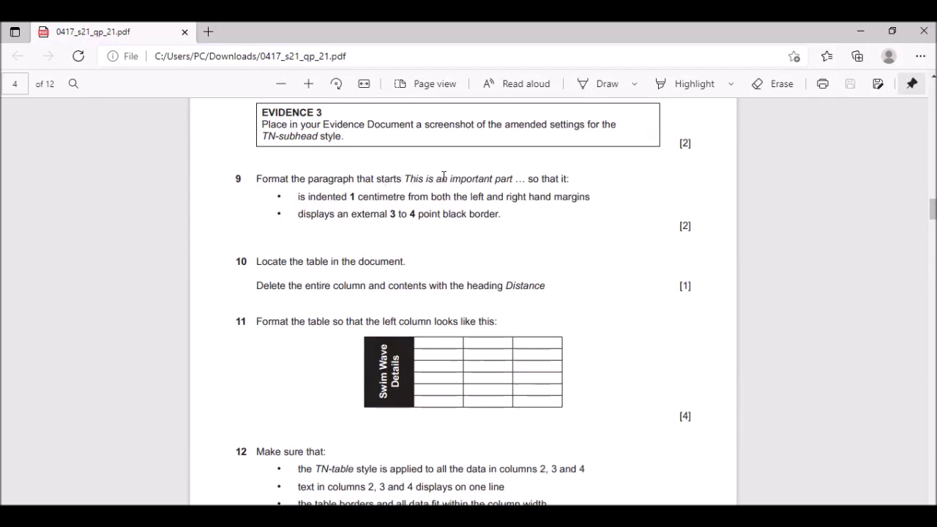
Select 'This is an important part' in question 9 and return to EVPACK.
drag(405, 179, 511, 183)
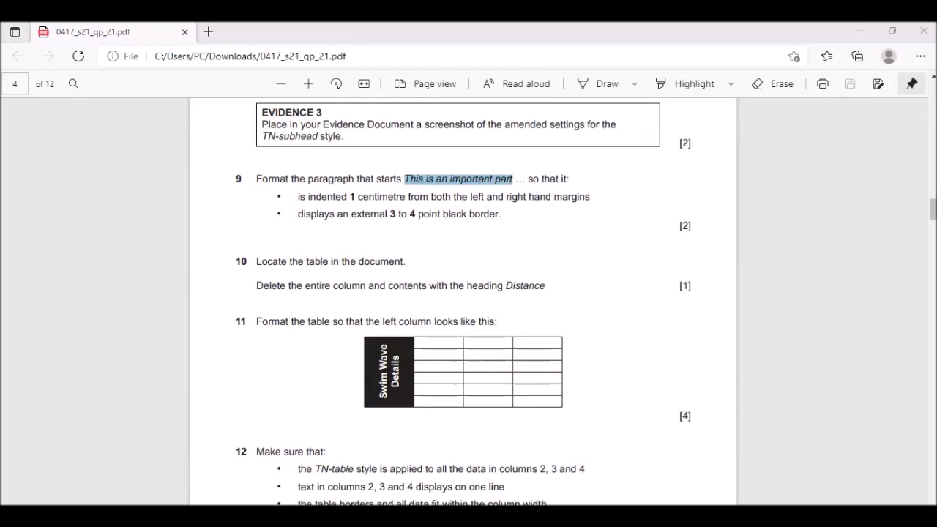
click(570, 480)
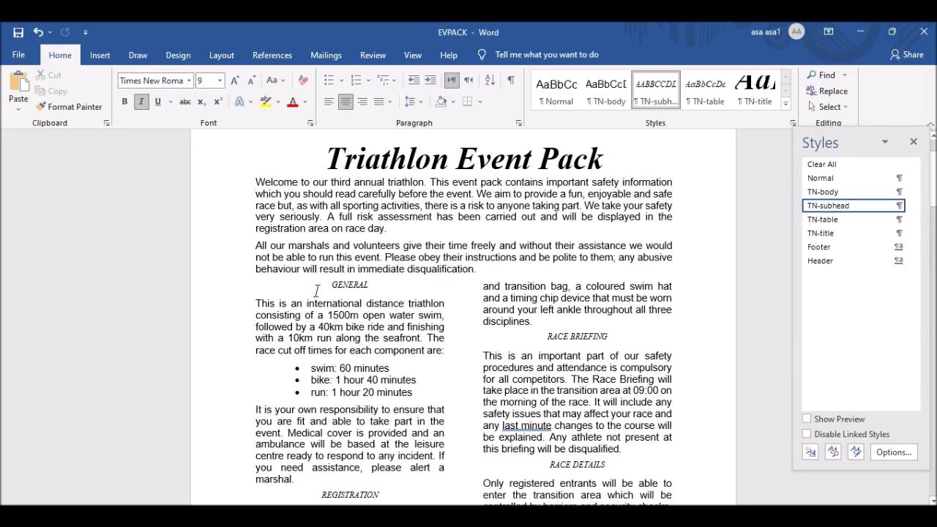
Search for the copied phrase and select the 'This is an important part' paragraph.
key(ctrl+f)
text(This is an important part)
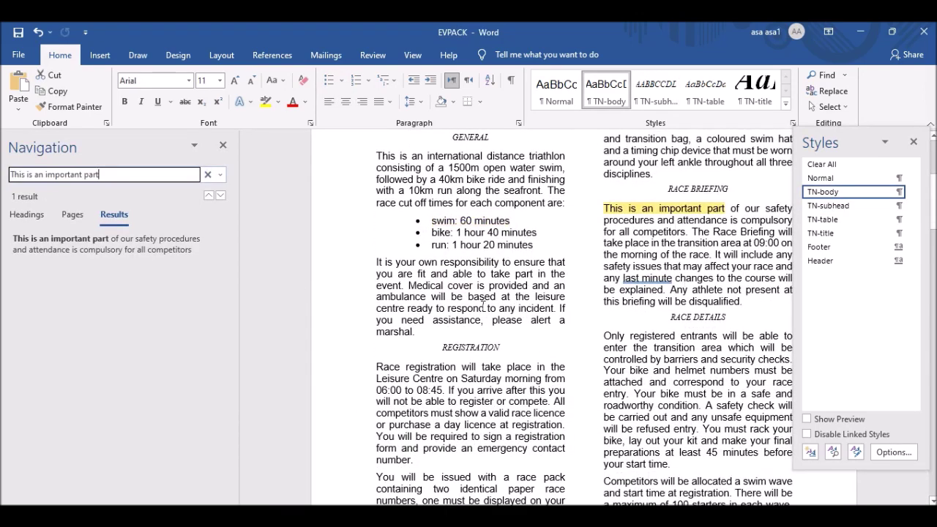
click(605, 209)
drag(606, 208, 745, 301)
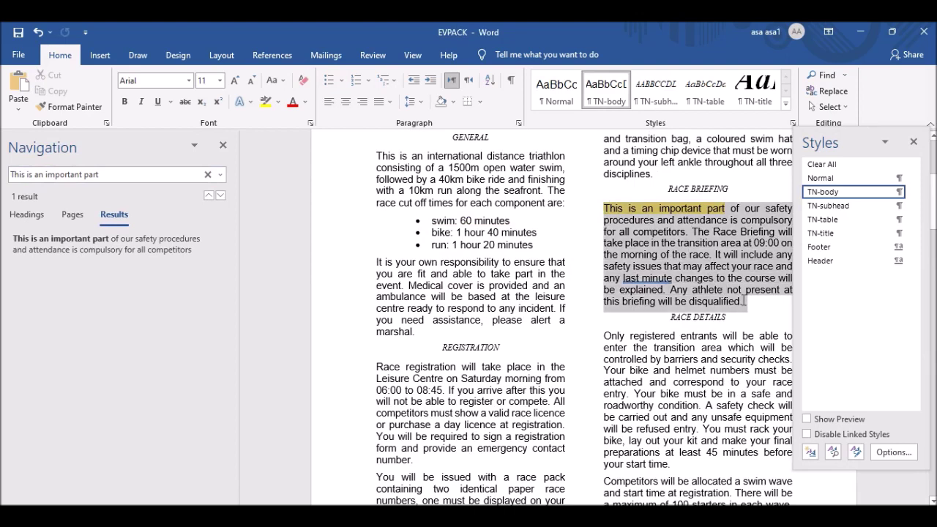
Close the search results, check the question paper, and bring EVPACK back to the front.
click(223, 145)
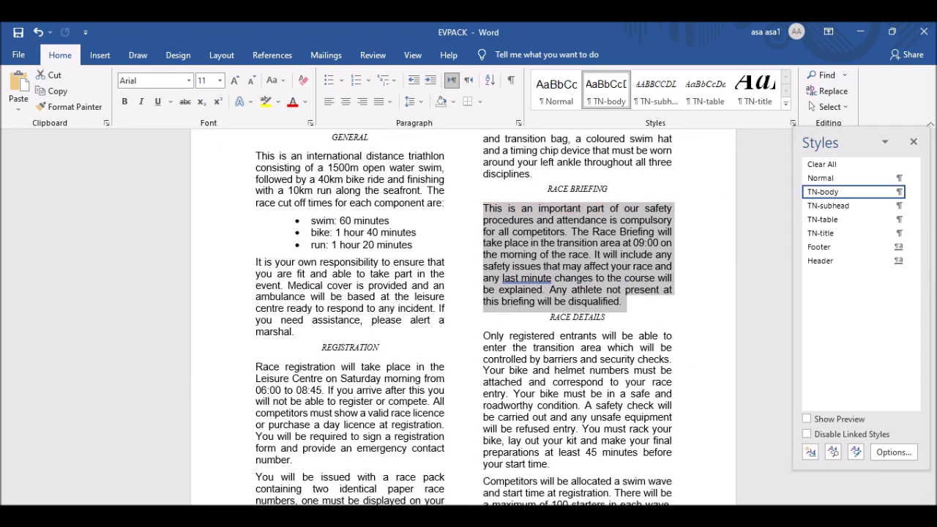
key(alt+Tab)
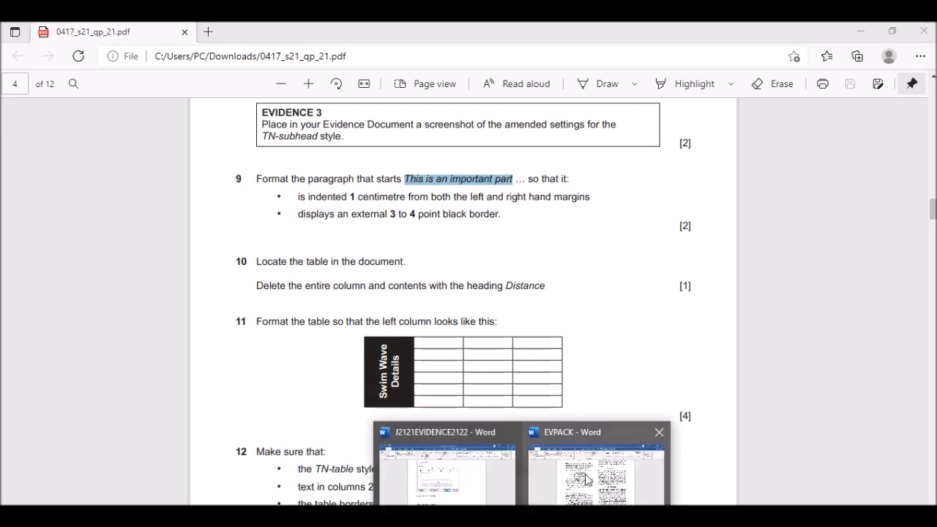
click(589, 476)
Indent the 'This is an important part' paragraph 1 cm left and right in the Paragraph dialog.
right_click(543, 228)
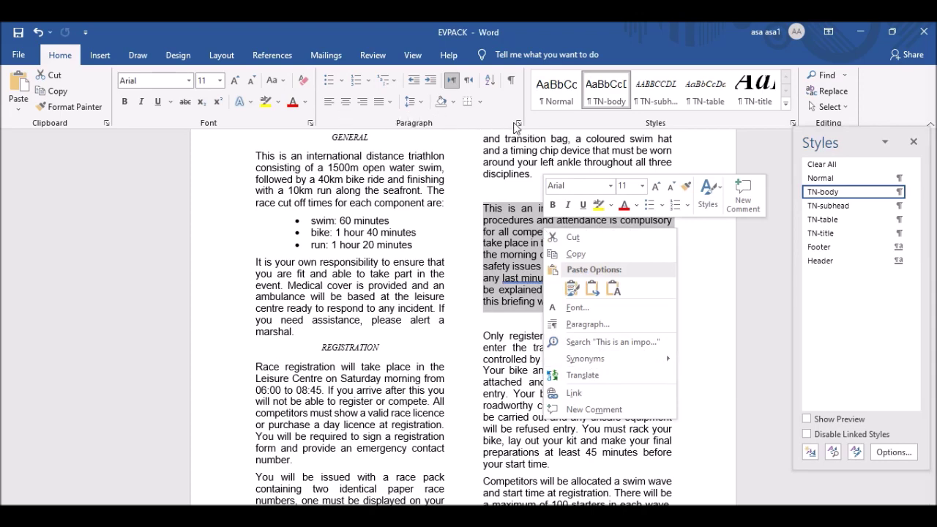
click(593, 327)
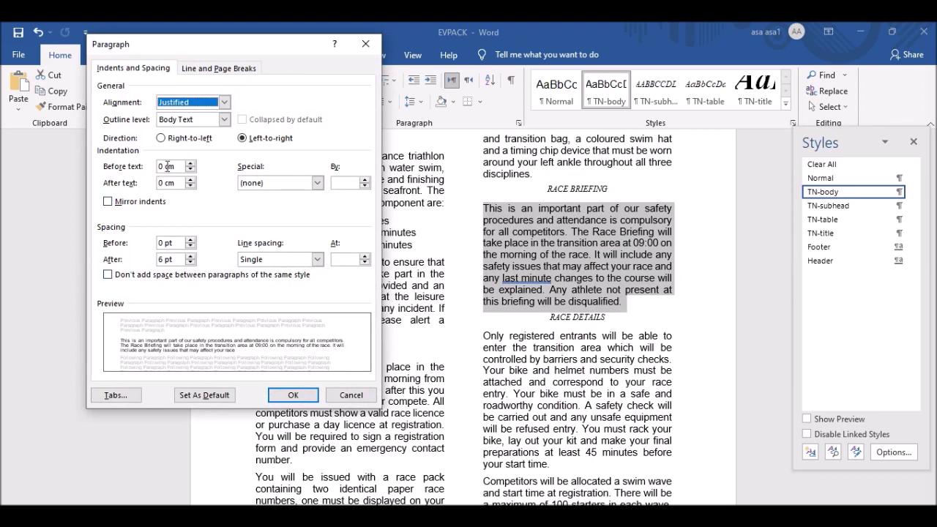
drag(164, 167, 139, 167)
text(1)
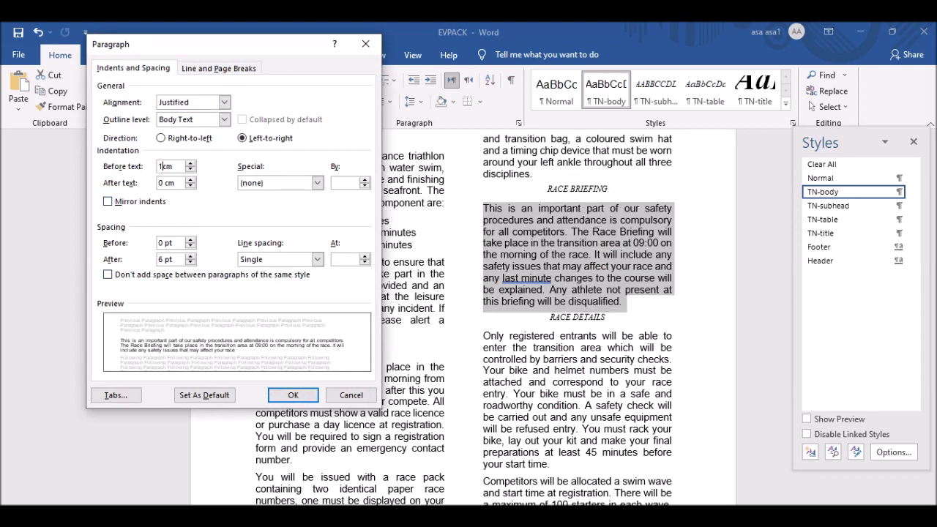
drag(166, 181, 162, 181)
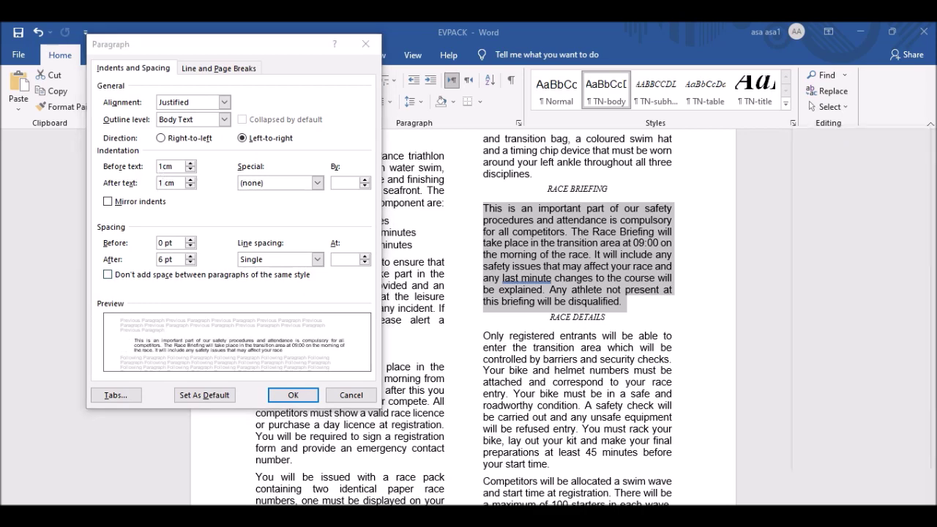
key(alt+Tab)
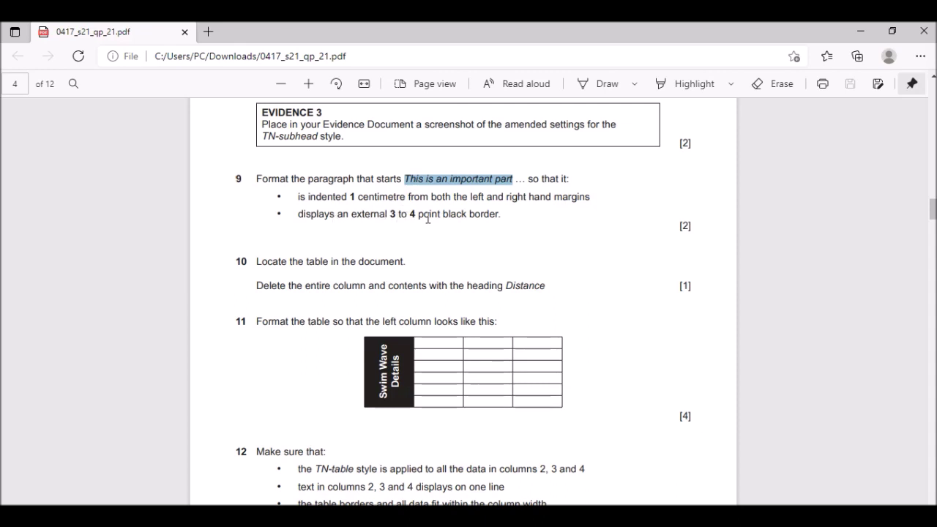
key(alt+Tab)
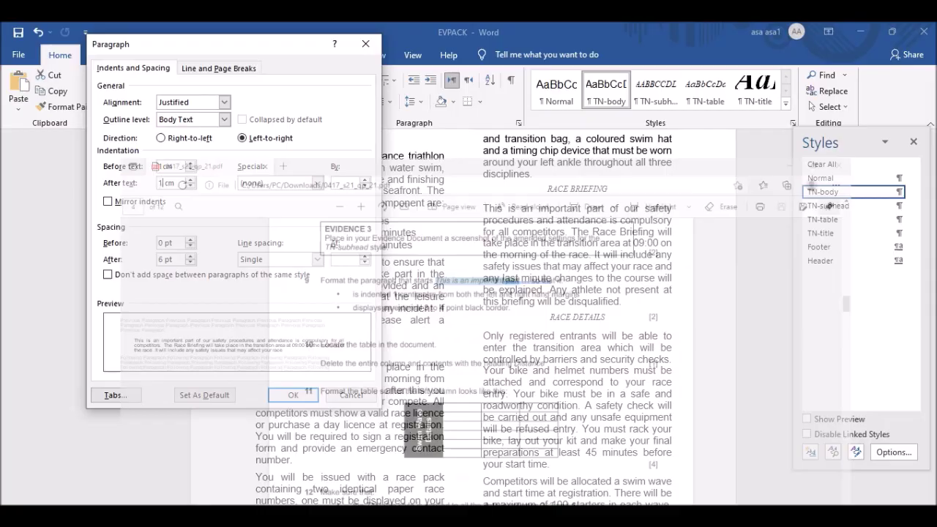
click(296, 394)
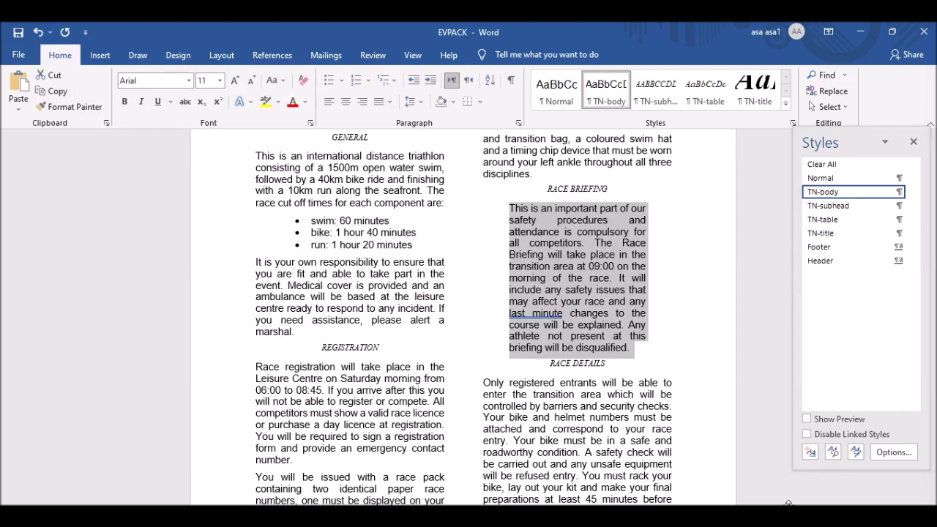
Put a box border around the Race Briefing paragraph after checking the question paper.
key(ctrl+alt+shift+s)
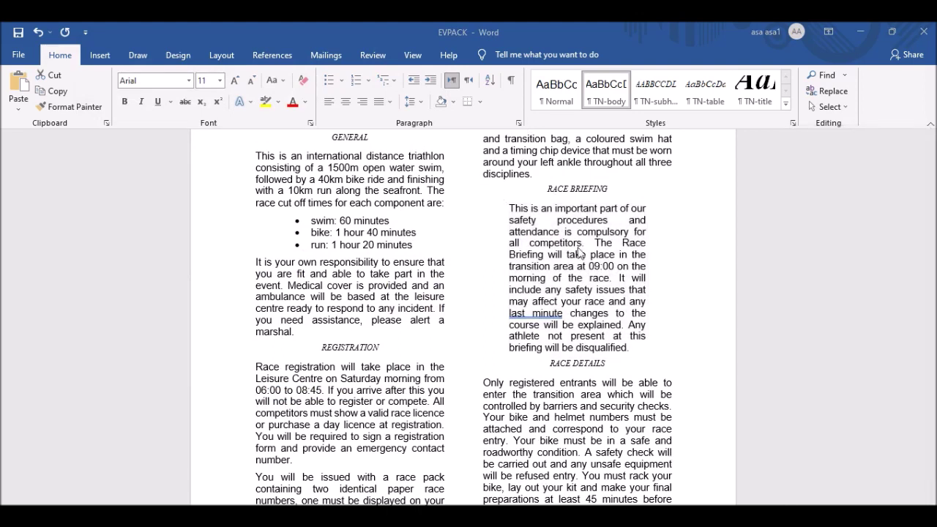
key(ctrl+alt+shift+s)
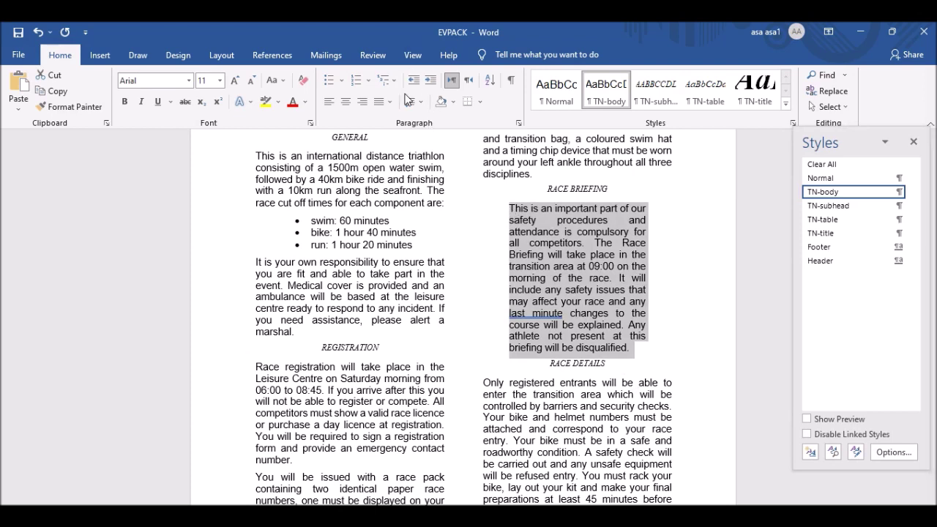
click(480, 101)
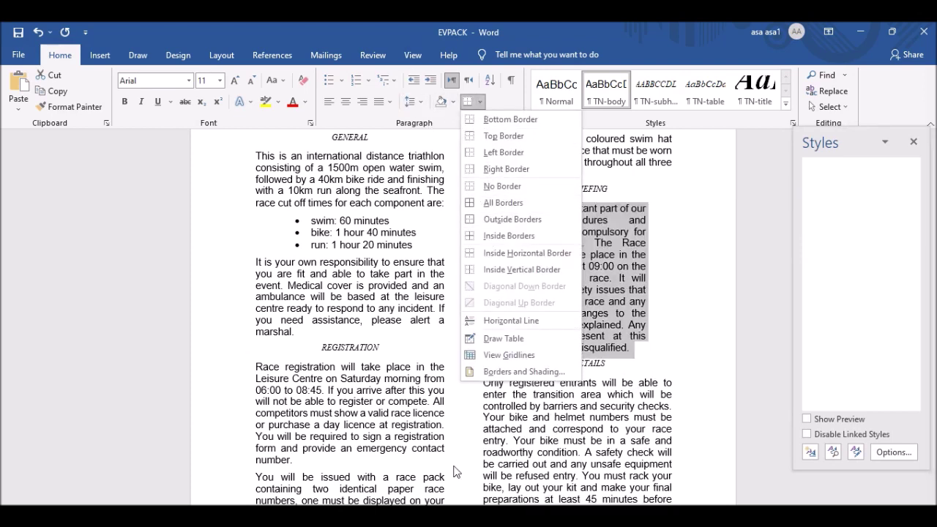
key(alt+Tab)
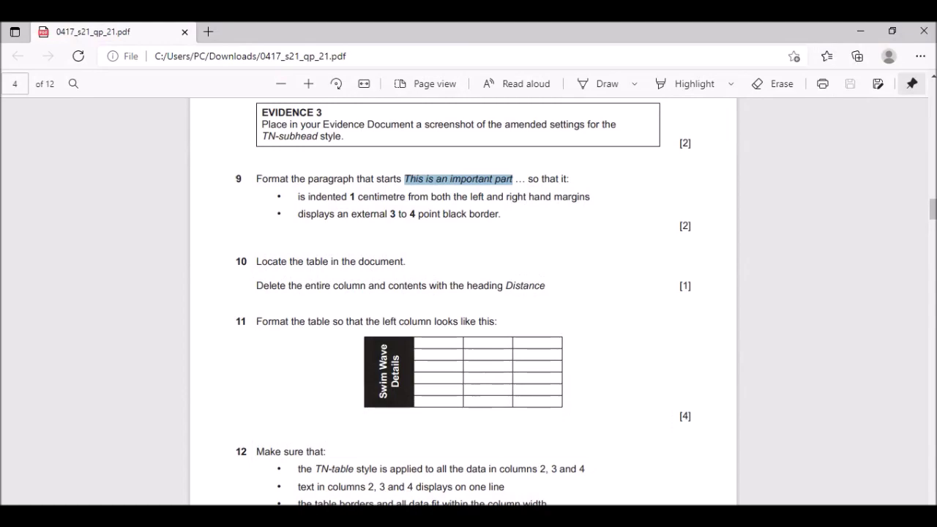
click(438, 517)
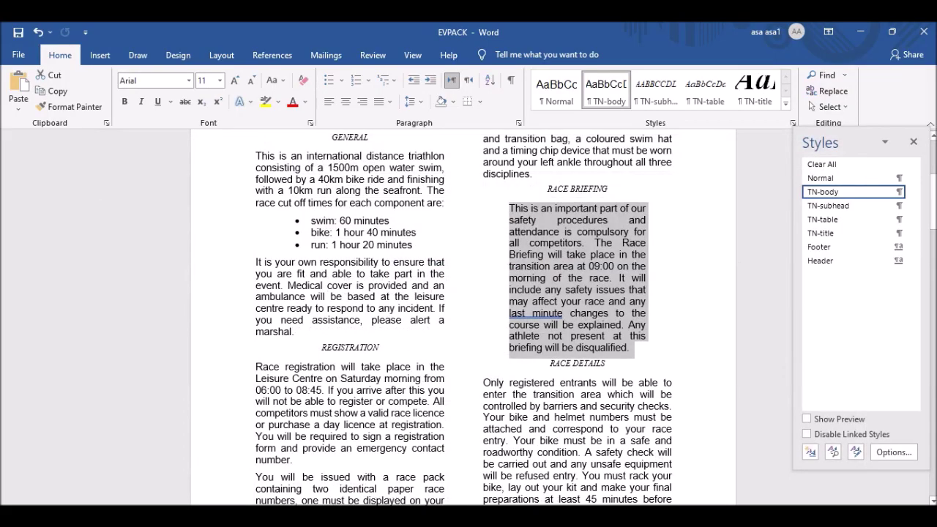
click(479, 102)
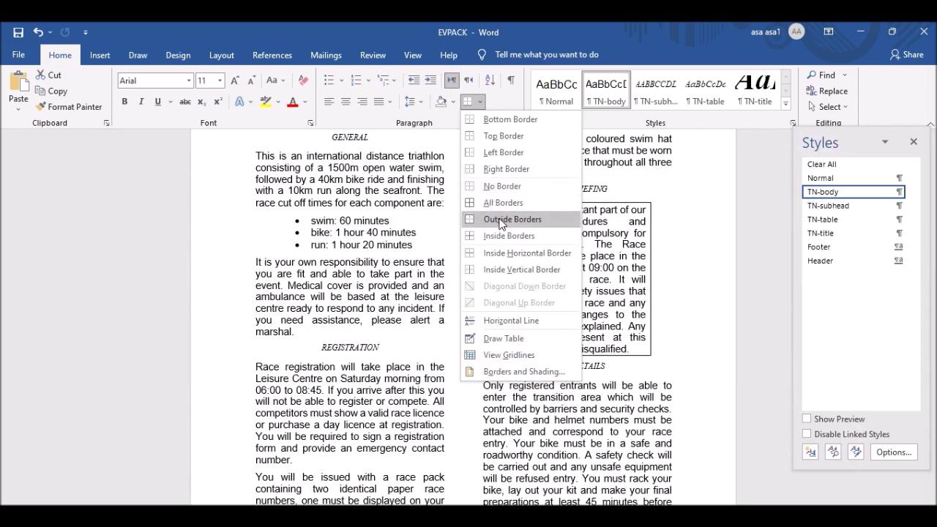
click(528, 217)
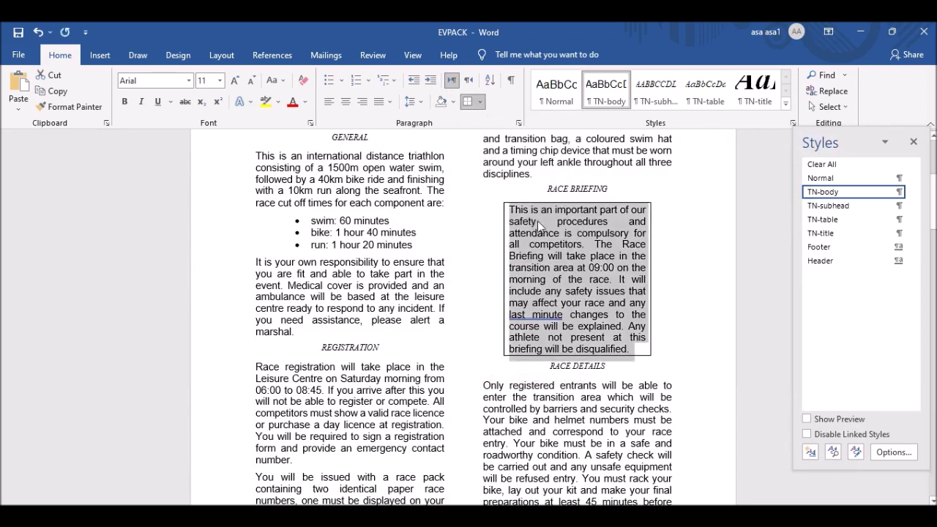
Thicken the paragraph's box border to 3 pt in Borders and Shading, then read the next task.
click(479, 102)
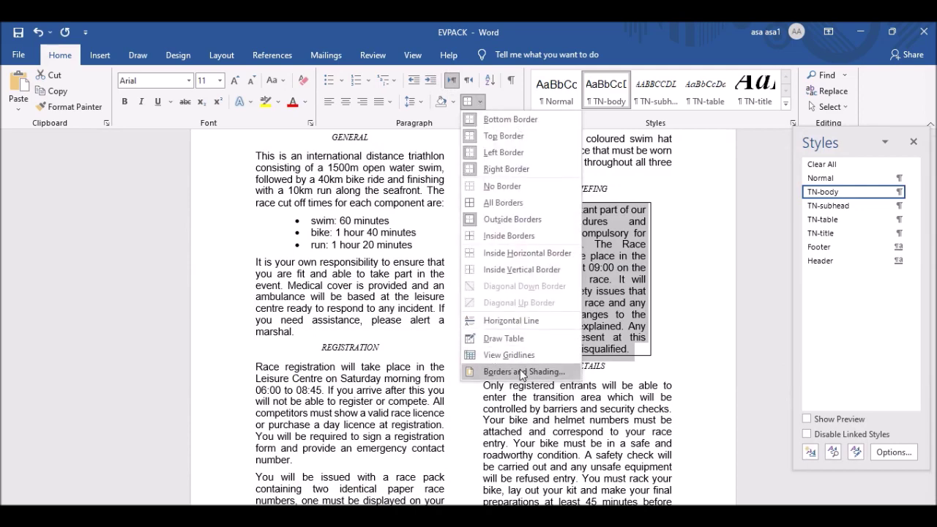
click(525, 372)
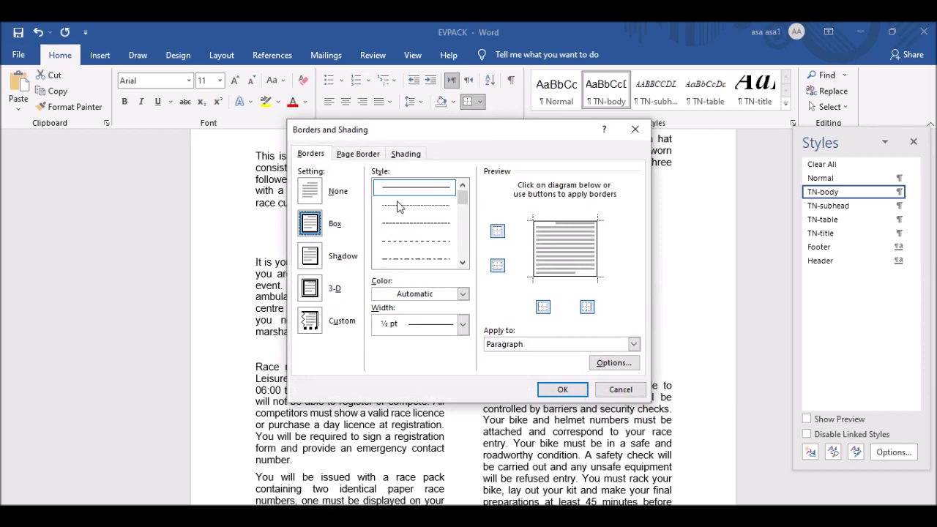
click(418, 329)
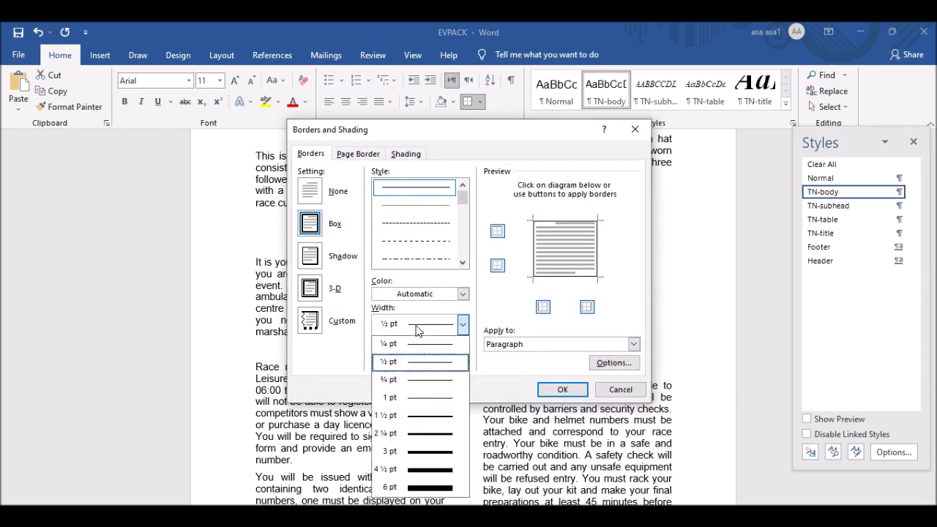
click(417, 455)
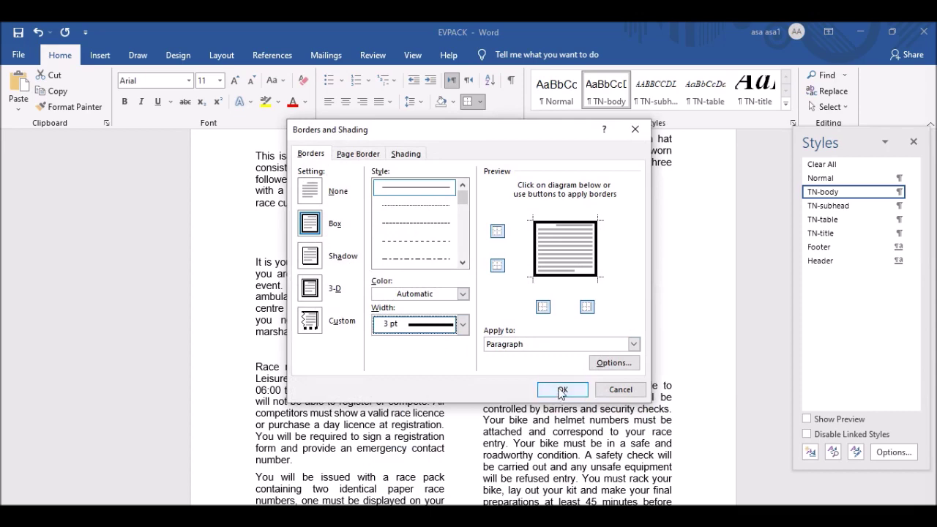
click(562, 389)
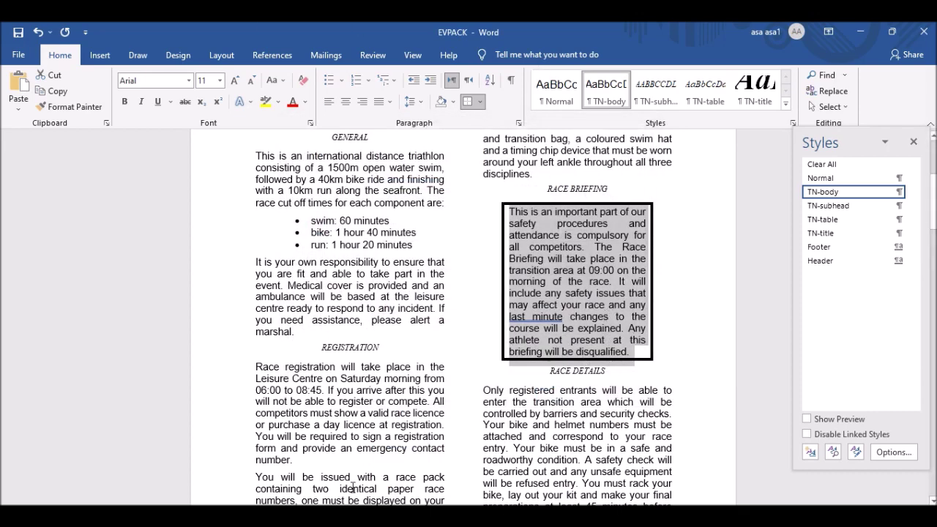
key(alt+Tab)
scroll(355, 293, down, 2)
scroll(350, 211, down, 2)
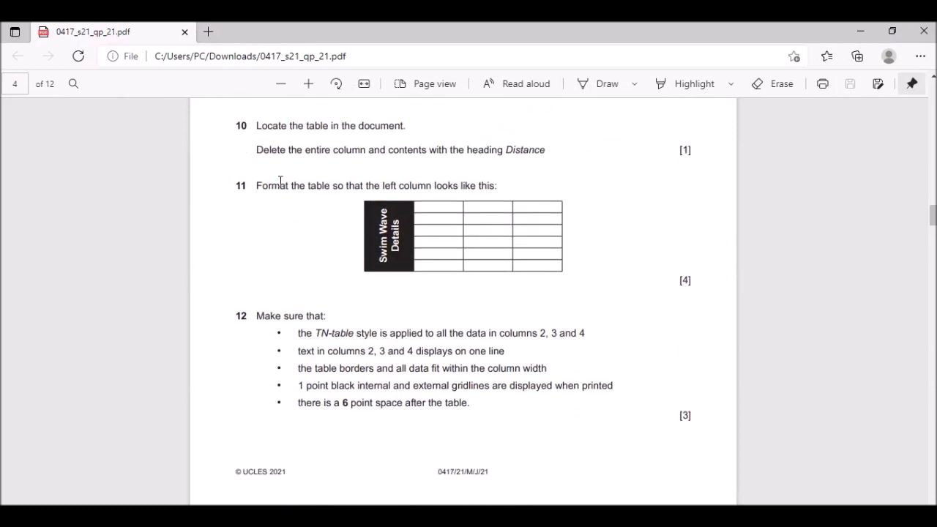
Read questions 10–12 in the PDF, then scroll EVPACK to the Swim Wave Details table.
scroll(232, 213, up, 4)
scroll(274, 249, down, 2)
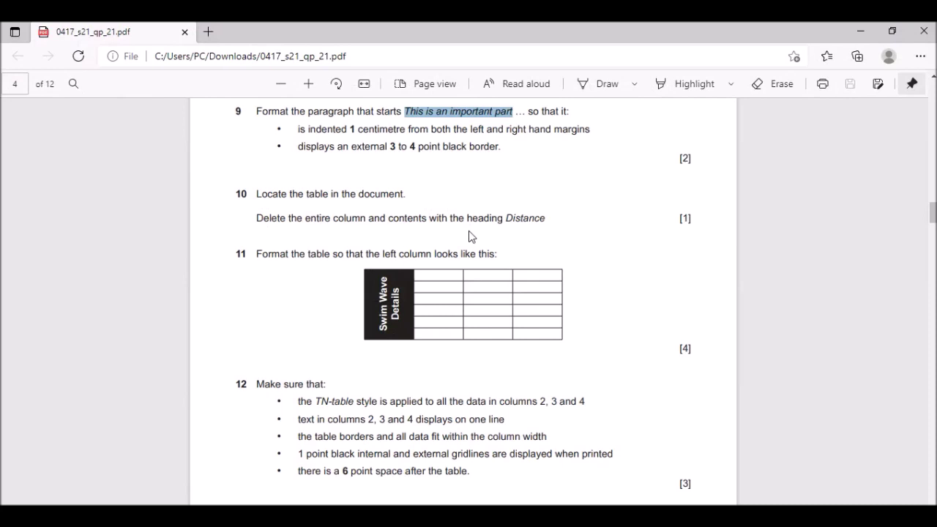
key(alt+Tab)
scroll(552, 327, down, 10)
scroll(552, 326, down, 3)
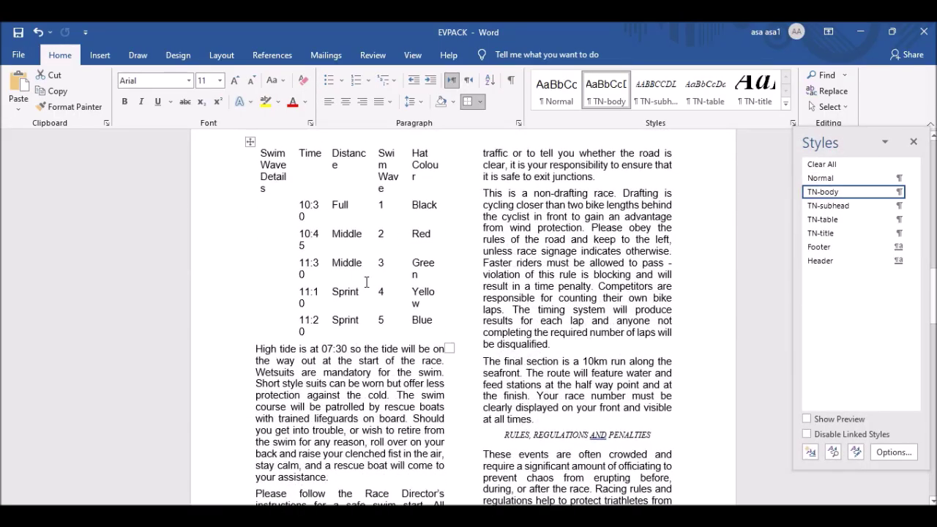
Select the swim wave table and turn on View Gridlines, then check question 10.
click(359, 273)
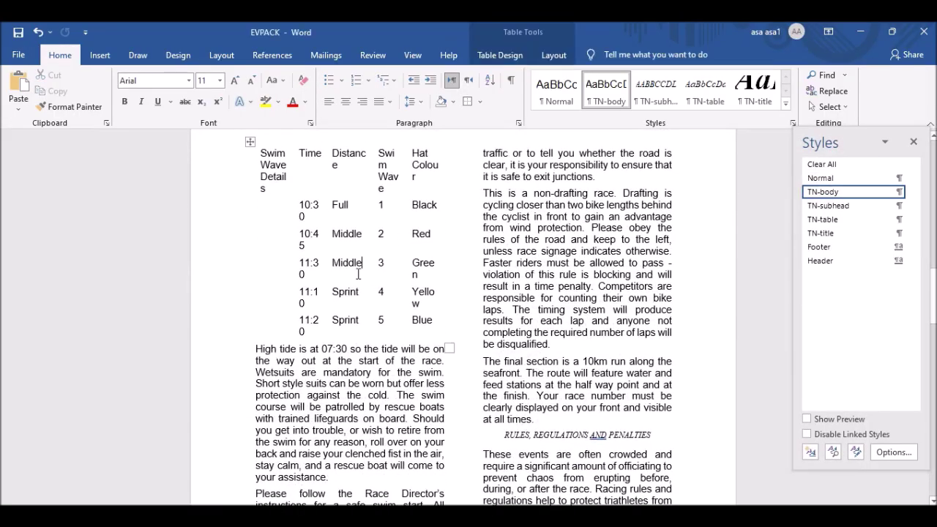
click(249, 142)
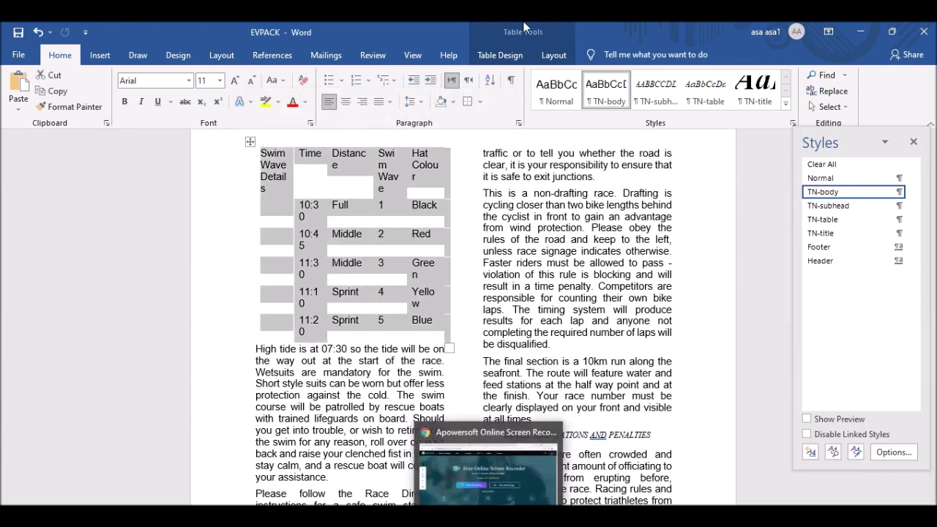
click(554, 55)
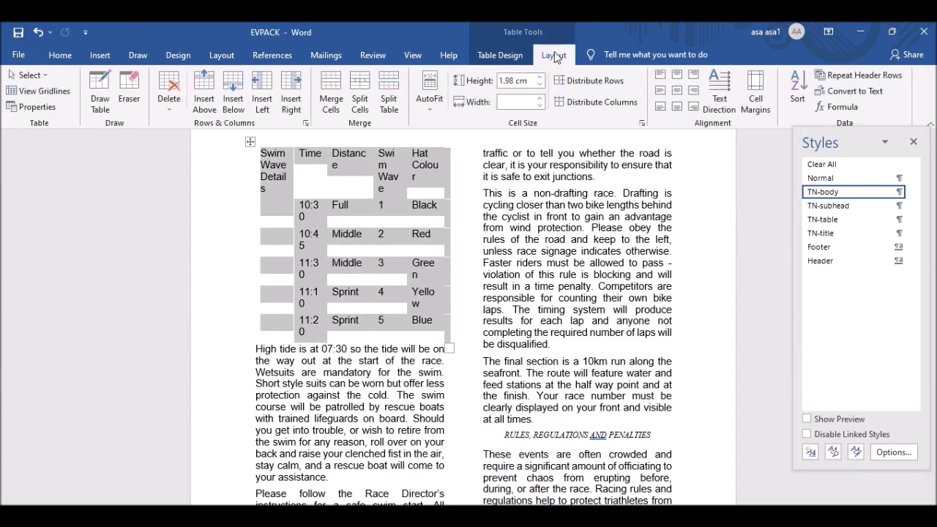
click(501, 58)
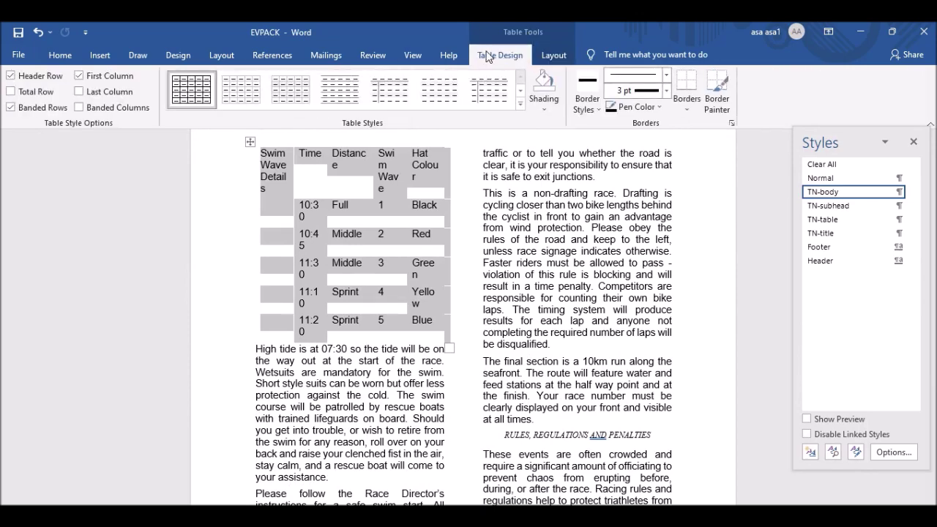
click(551, 58)
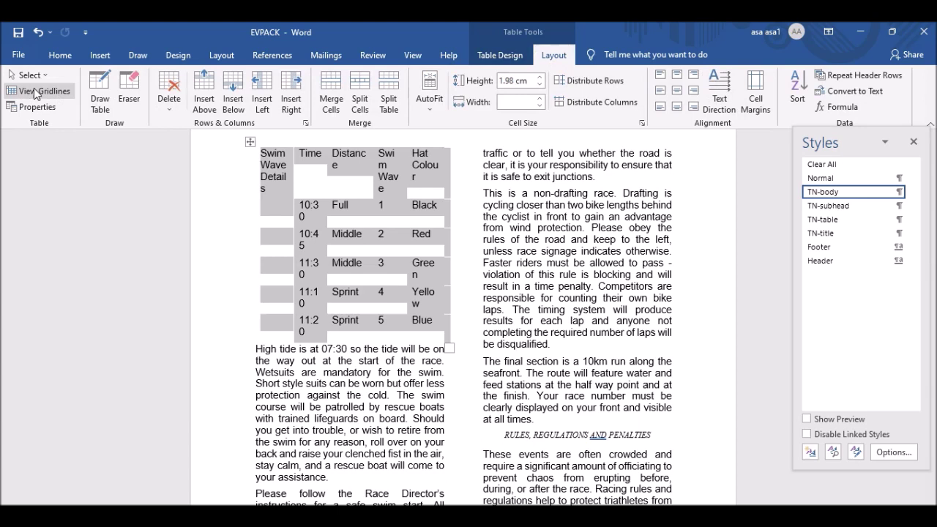
click(46, 90)
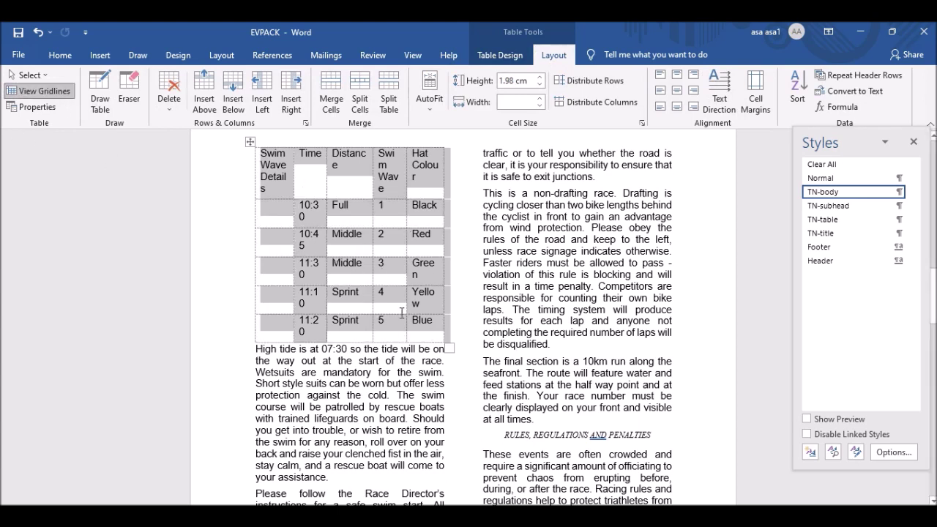
click(45, 92)
click(45, 92)
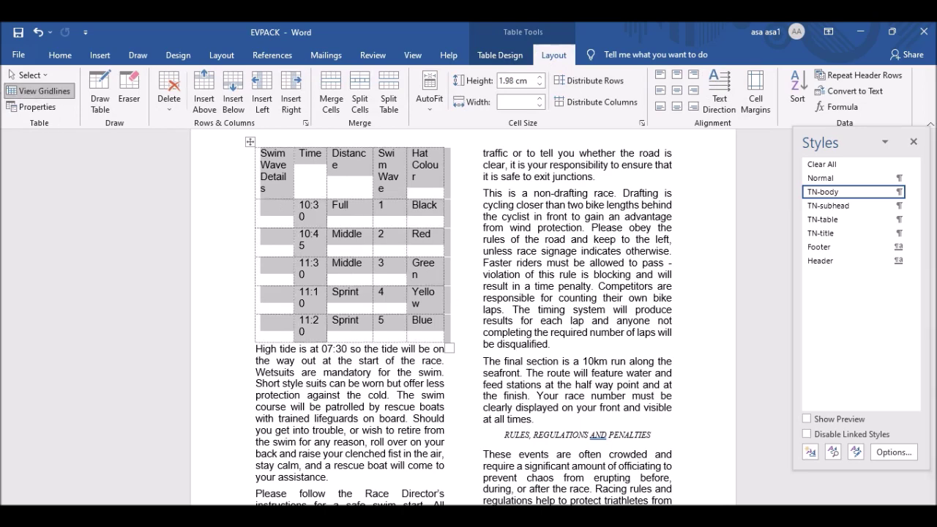
key(alt+Tab)
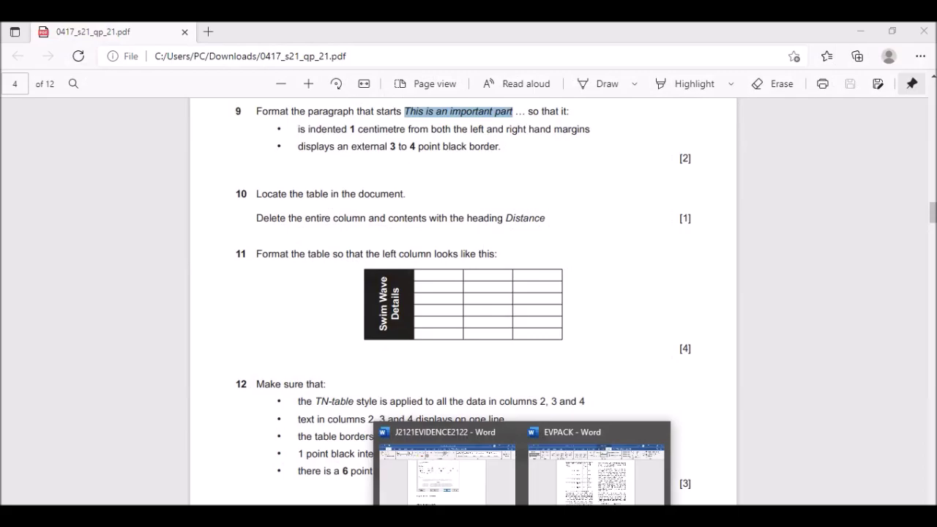
Select and delete the swim wave table's Distance column, then check question 11.
click(603, 483)
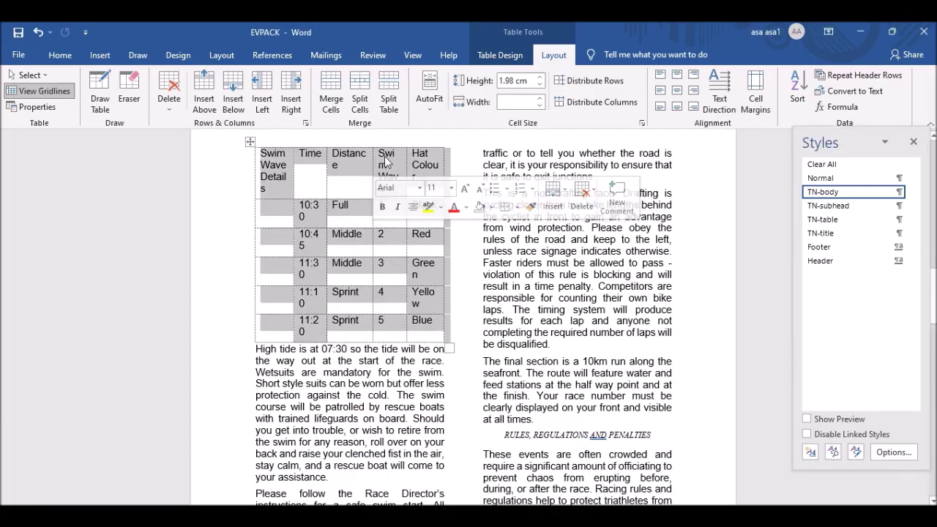
click(351, 147)
click(335, 155)
drag(333, 155, 357, 328)
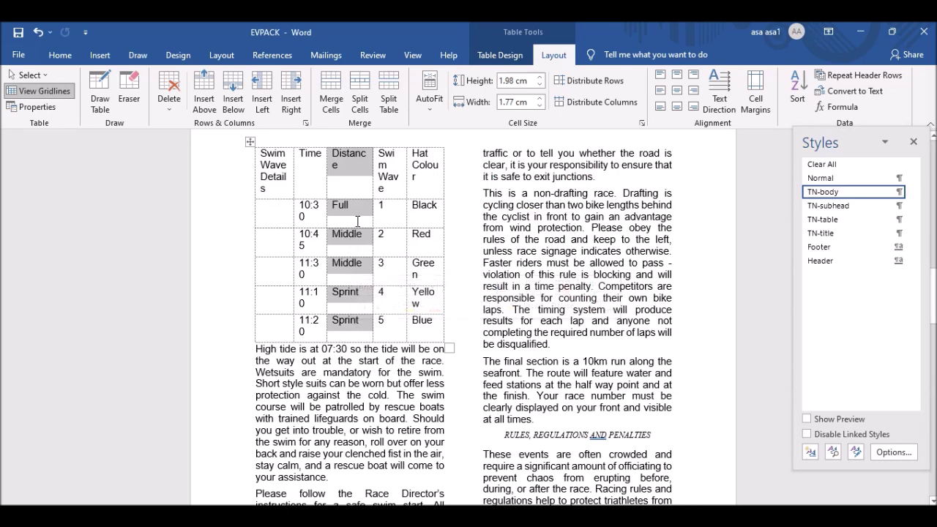
key(BackSpace)
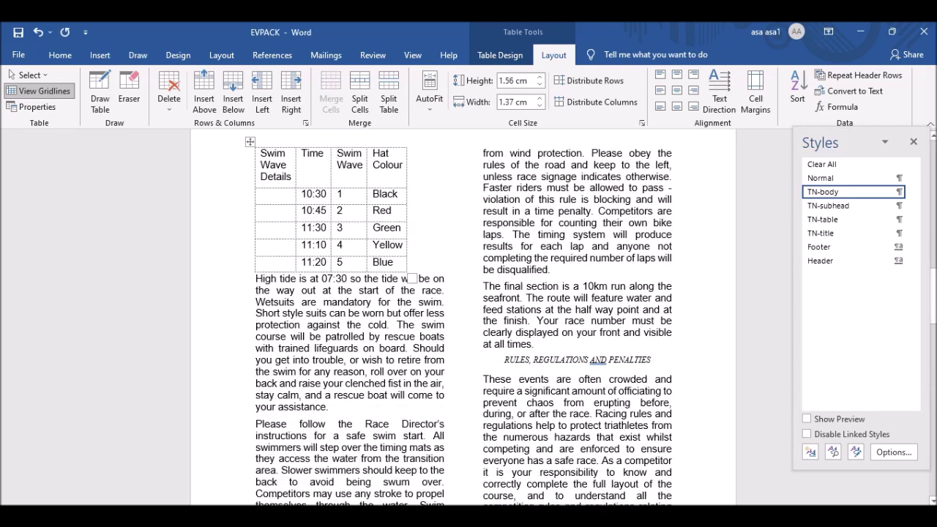
key(alt+Tab)
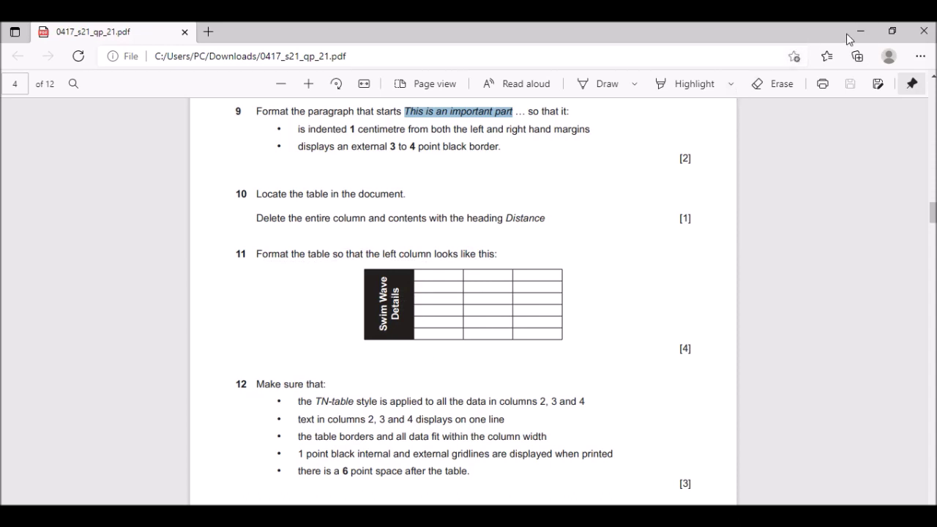
Merge the first column, rotate 'Swim Wave Details' bottom-to-top, and break the line before 'Details'.
click(594, 480)
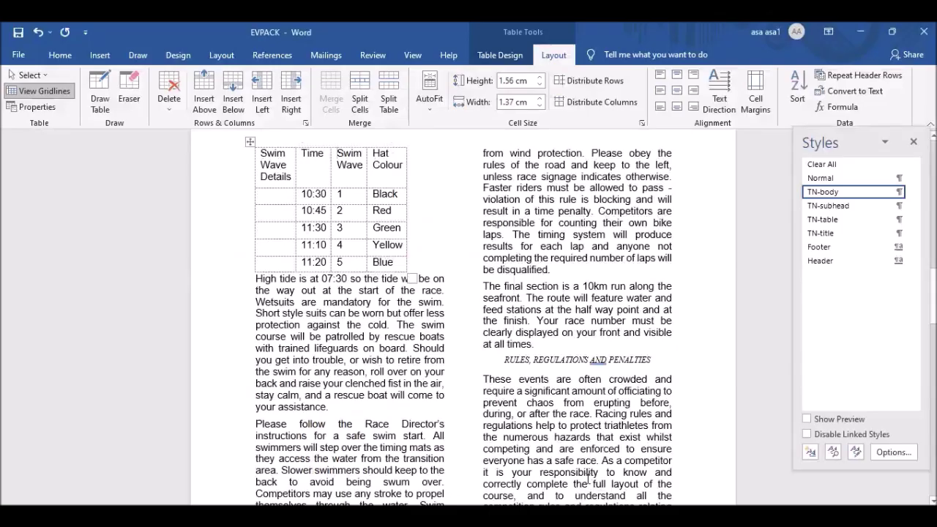
drag(261, 154, 279, 265)
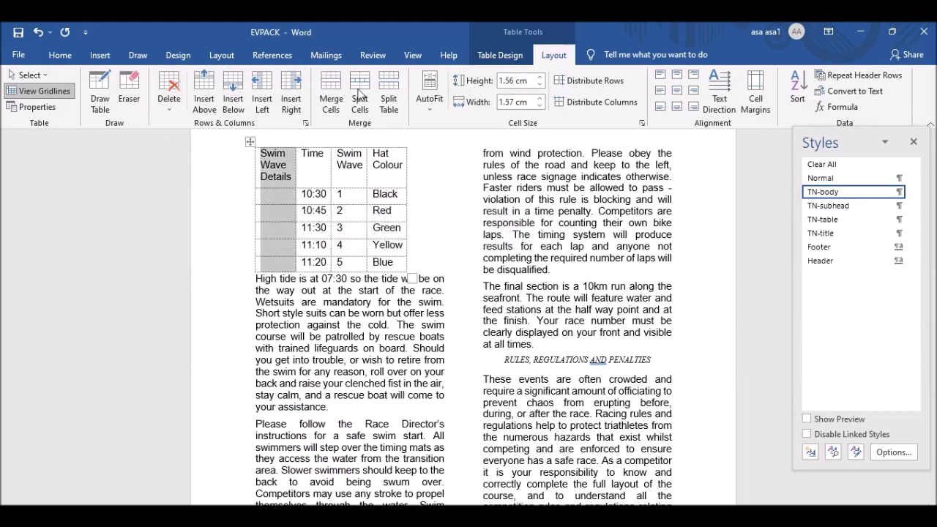
click(332, 87)
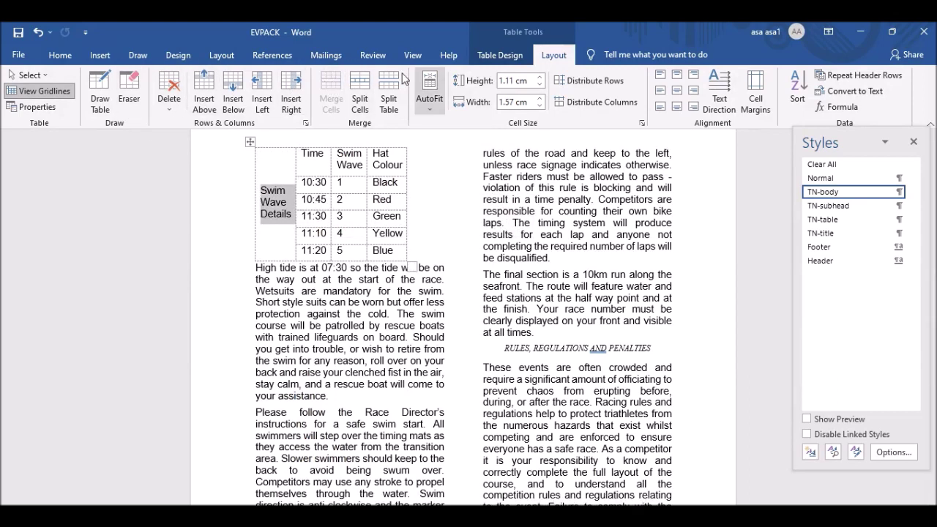
click(722, 92)
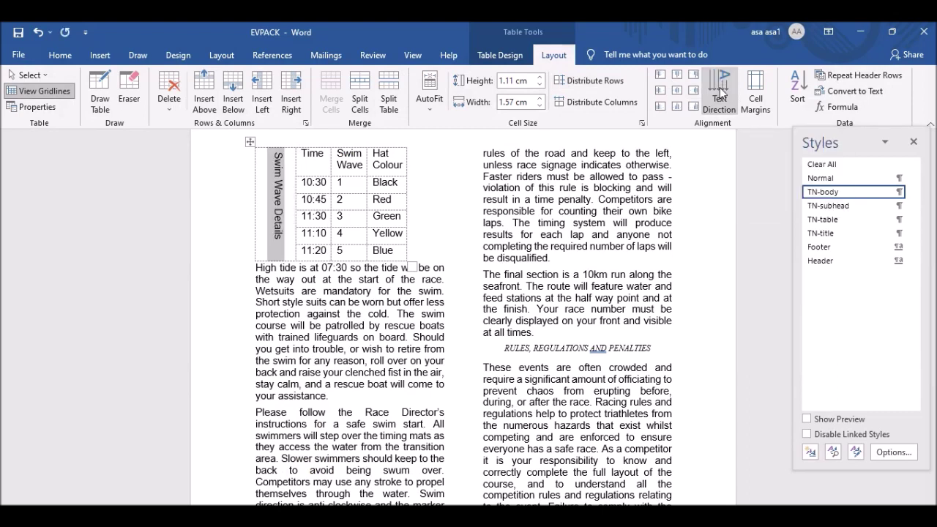
click(721, 92)
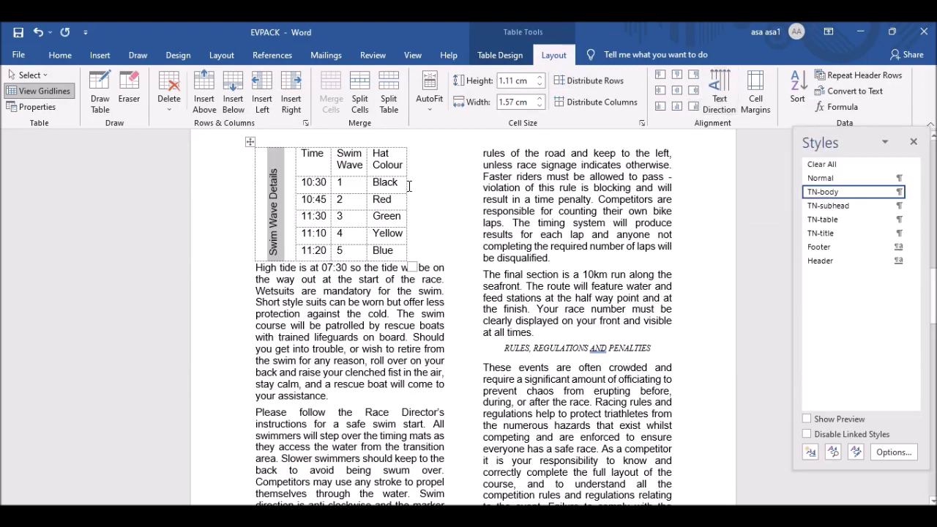
click(283, 196)
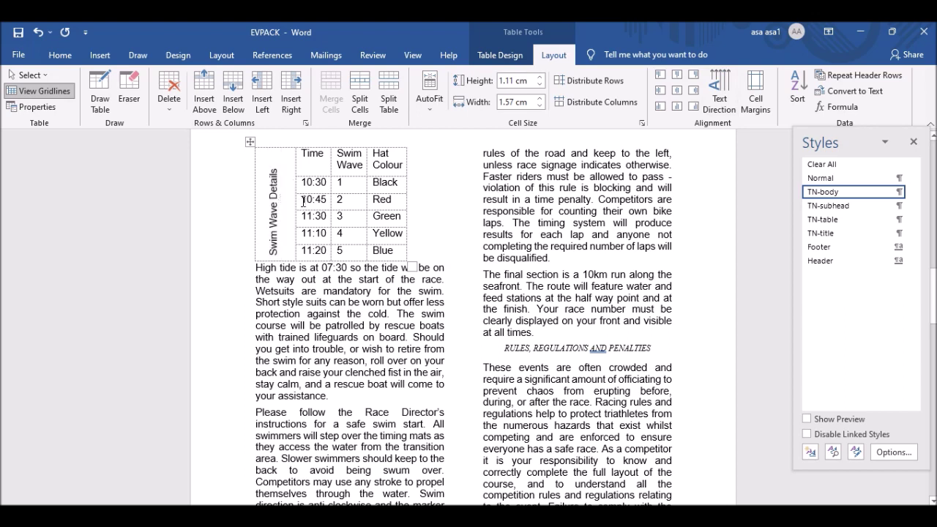
key(Return)
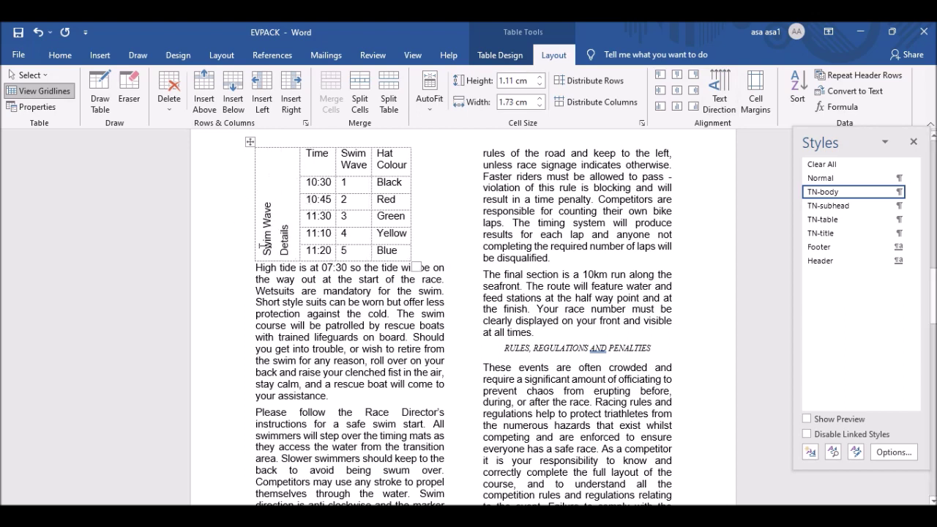
drag(284, 254, 288, 229)
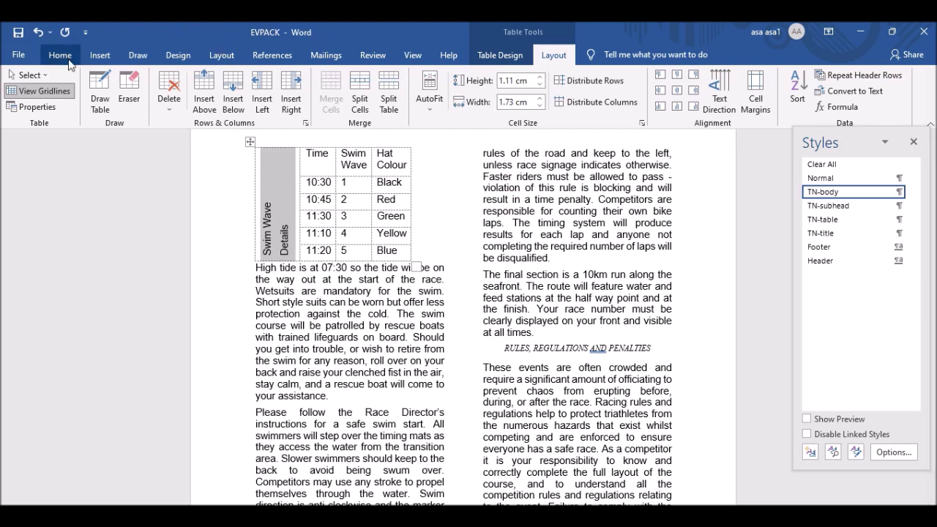
Centre-align the Swim Wave Details text and make it bold, comparing with the question paper.
click(678, 91)
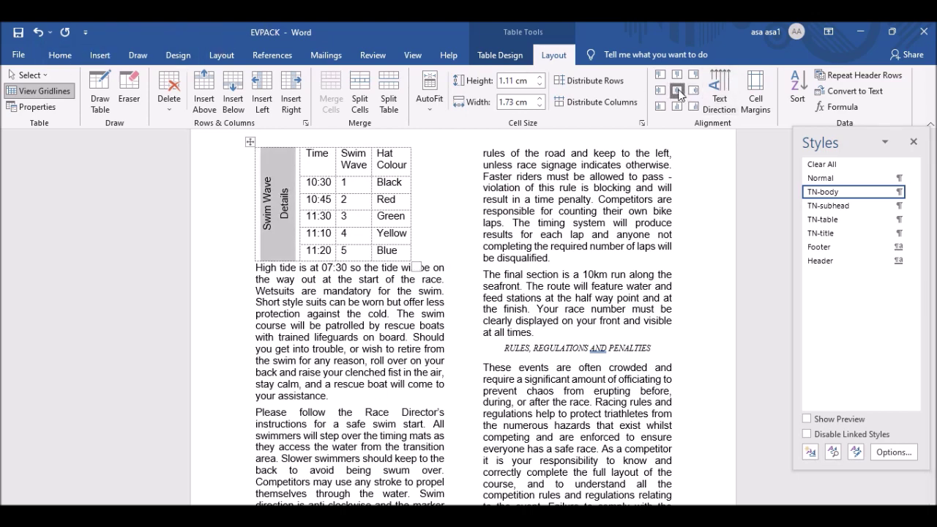
click(60, 55)
click(124, 101)
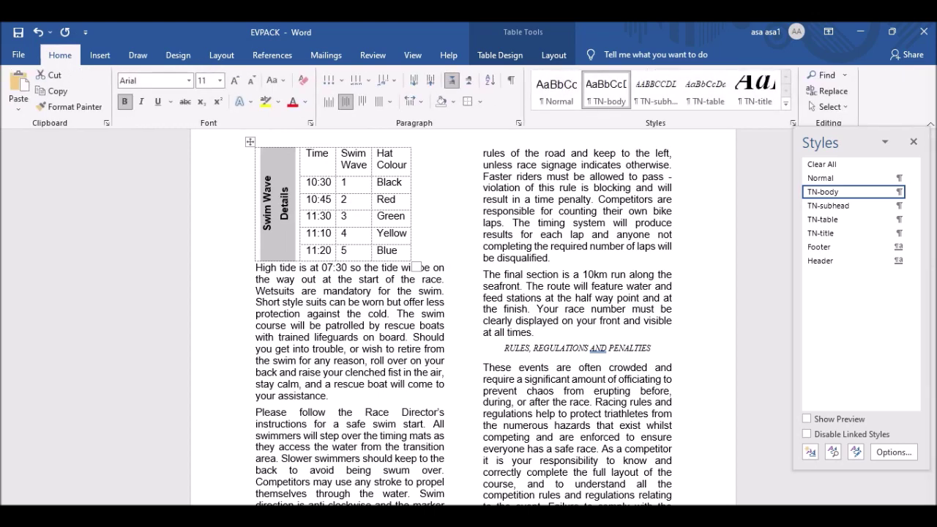
key(alt+Tab)
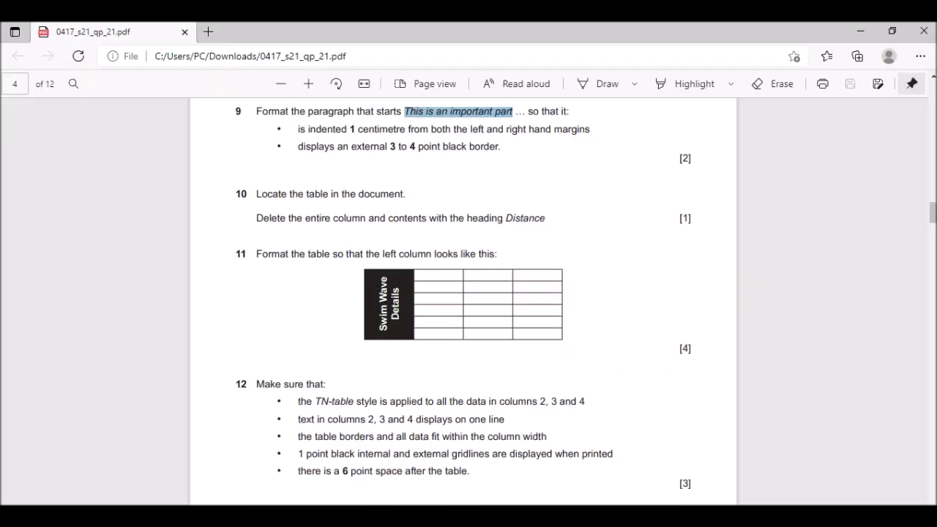
key(alt+Tab)
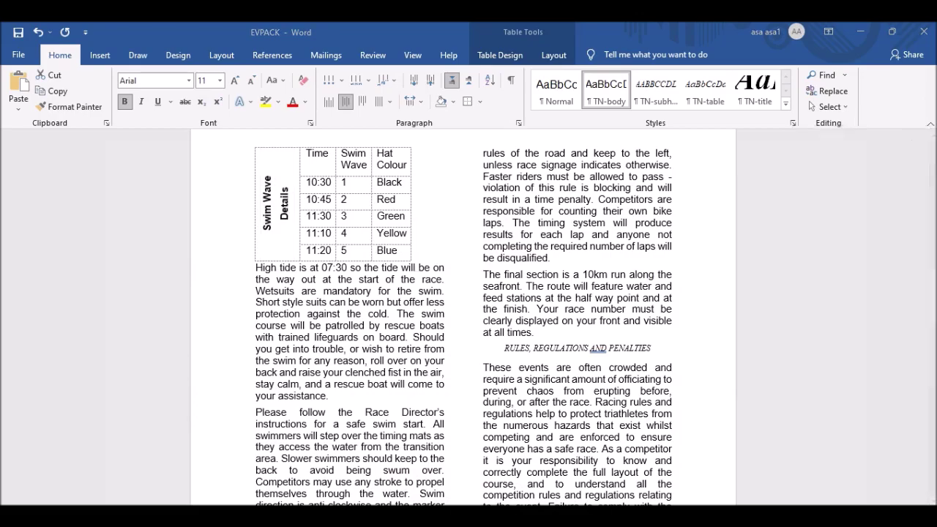
key(alt+Tab)
key(alt+Tab)
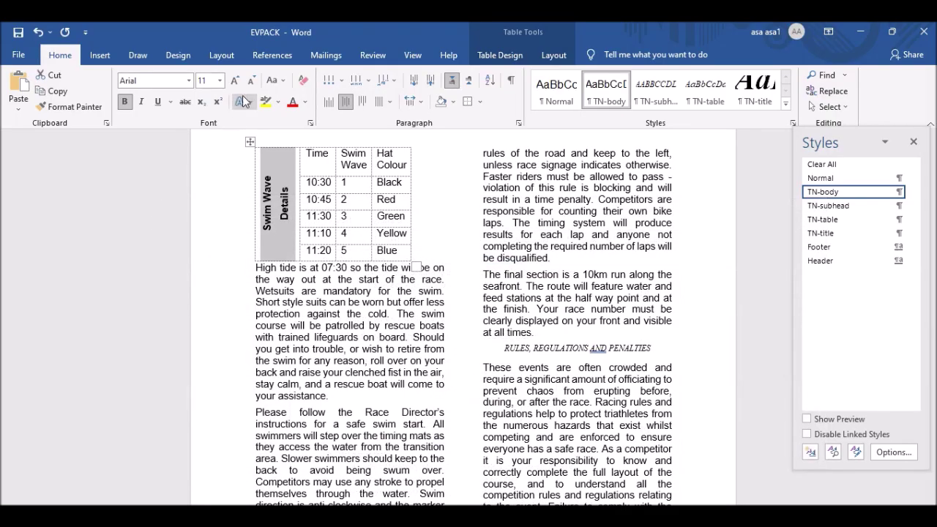
Make the Swim Wave Details text white on black cell shading, then compare with question 11.
click(306, 102)
click(293, 150)
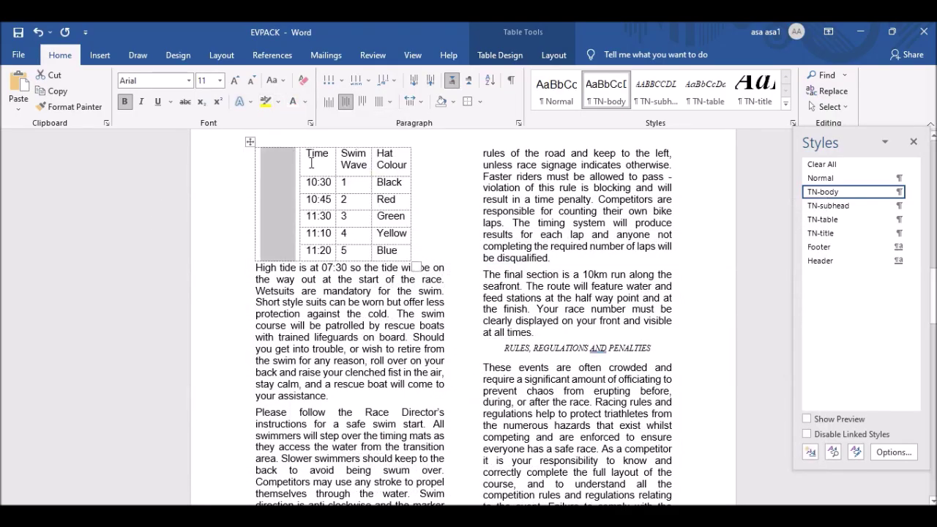
click(454, 104)
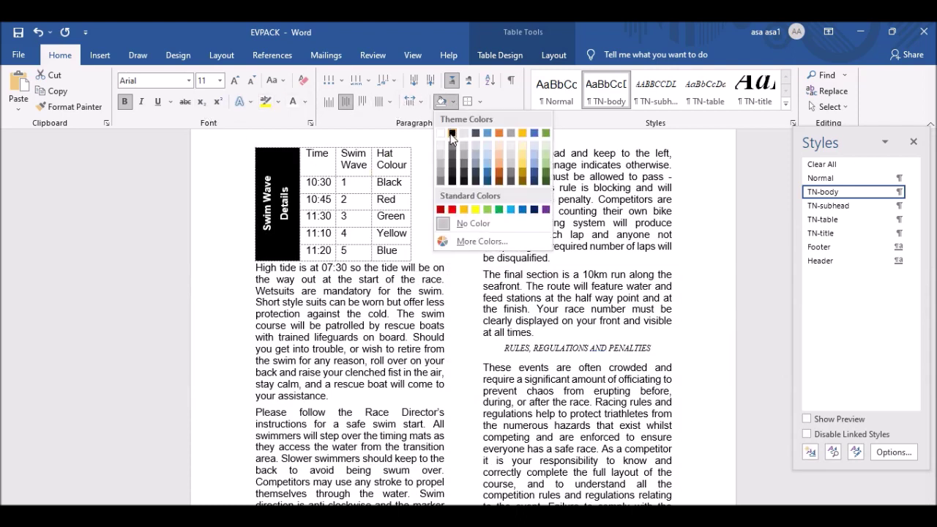
click(452, 138)
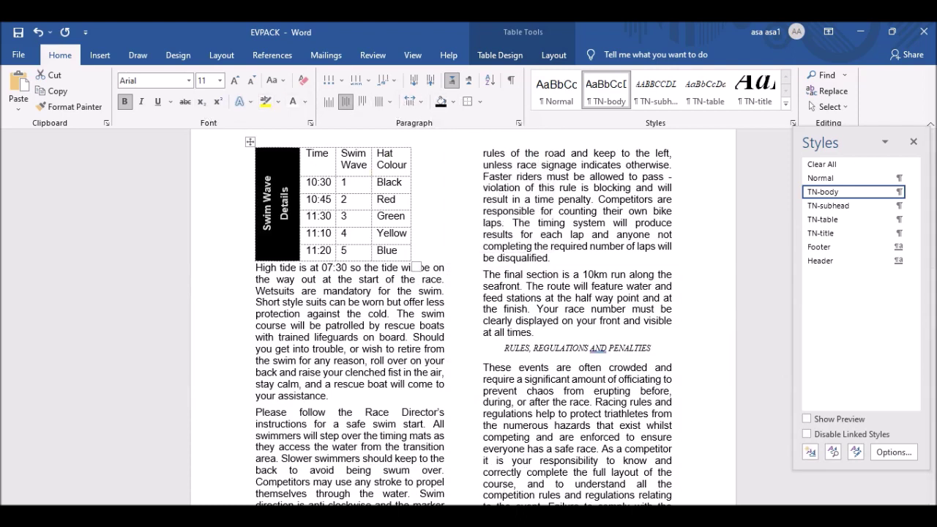
key(alt+Tab)
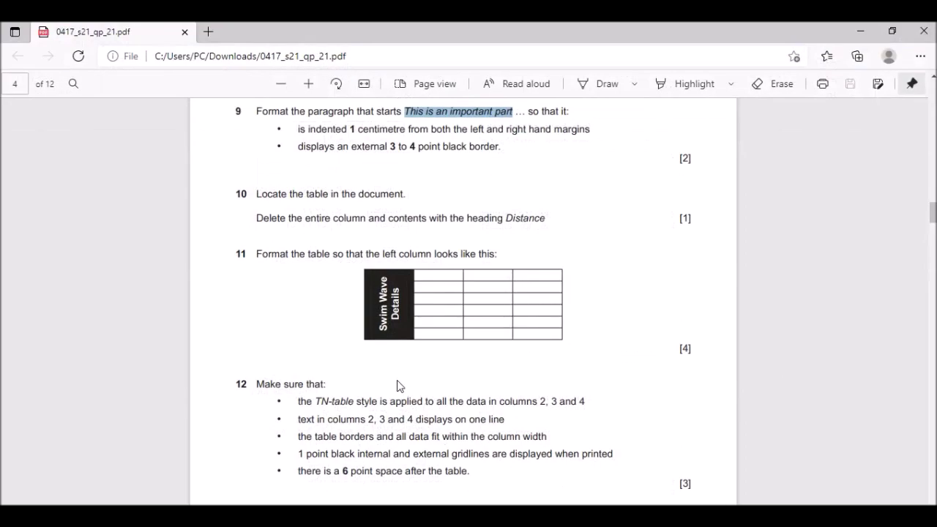
key(alt+Tab)
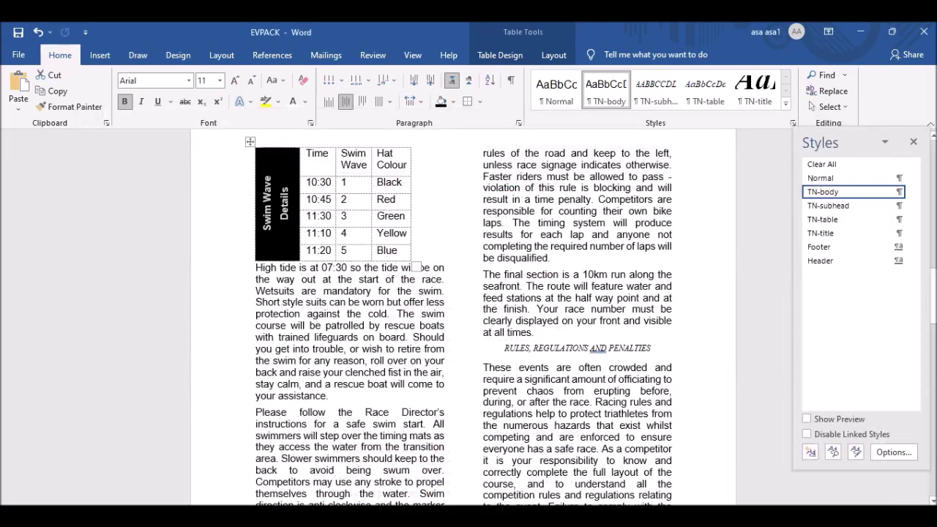
Select the whole swim wave table and turn off its on-screen gridlines.
scroll(423, 261, up, 2)
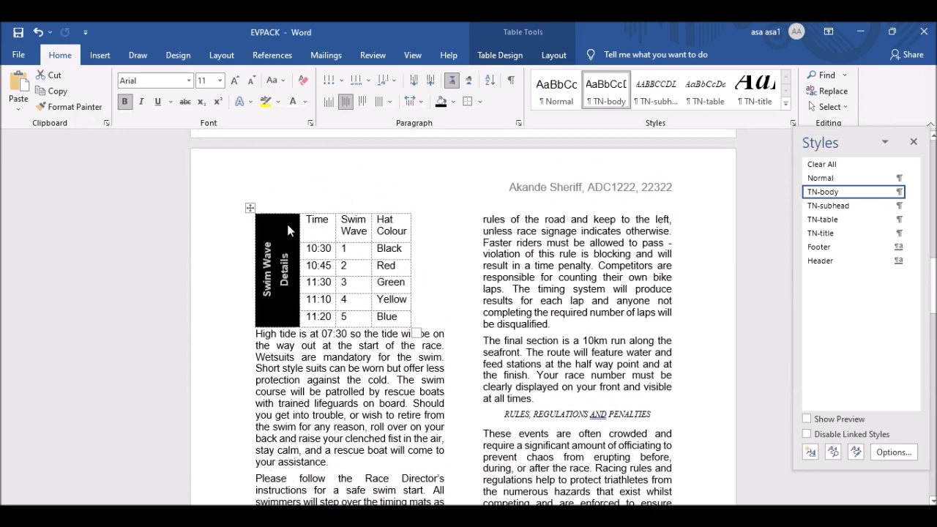
click(251, 208)
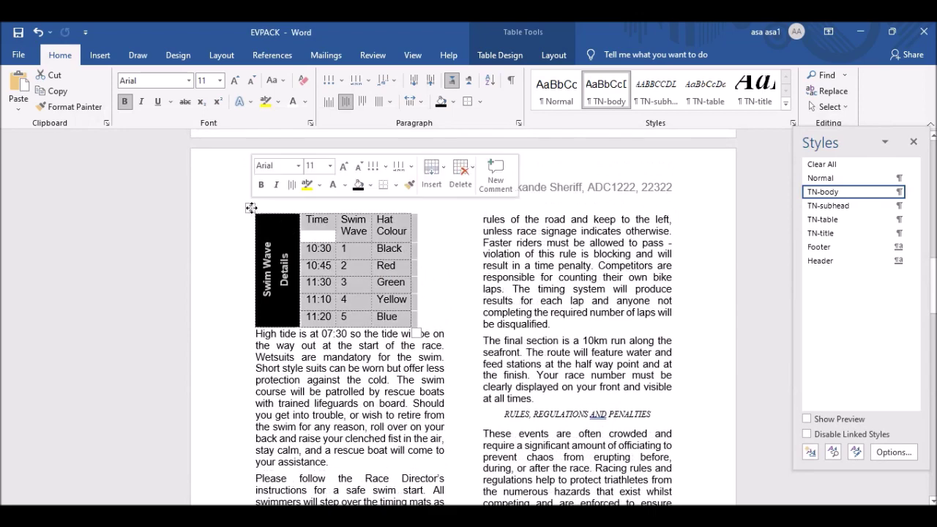
click(513, 54)
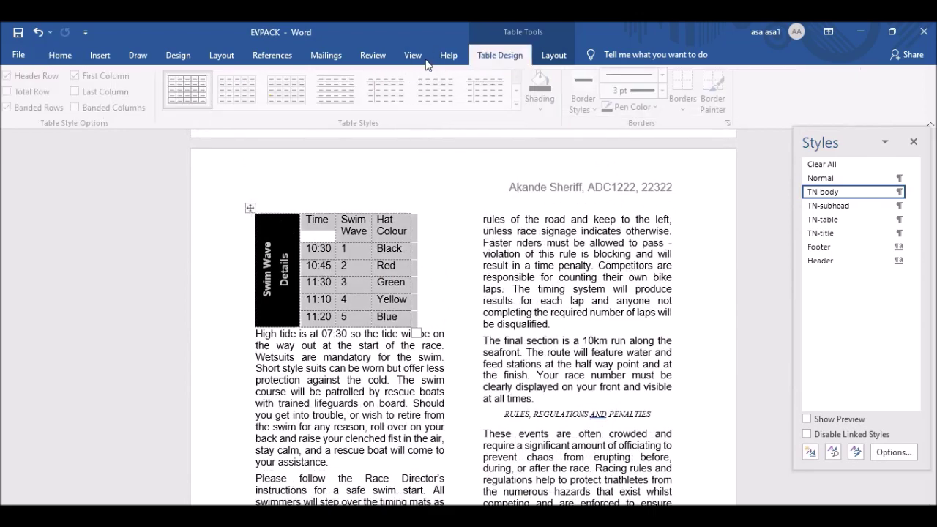
click(553, 56)
click(32, 91)
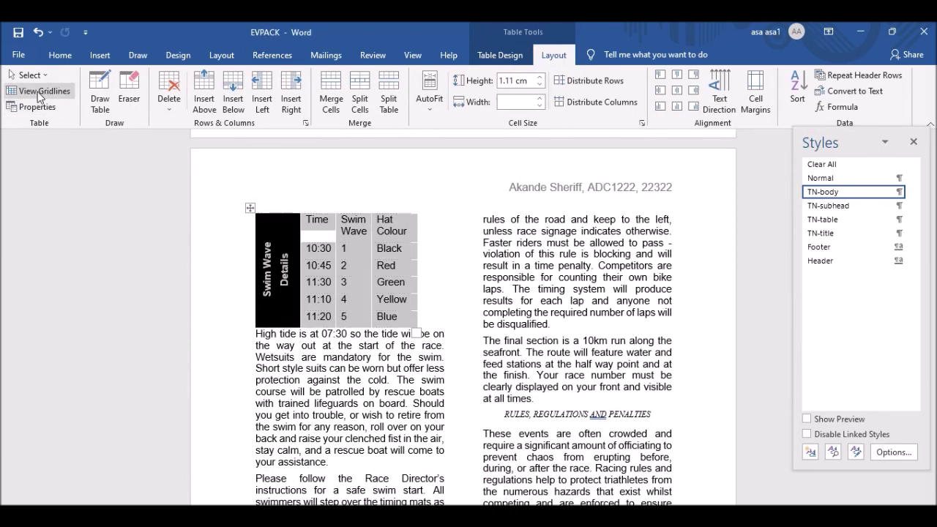
click(487, 55)
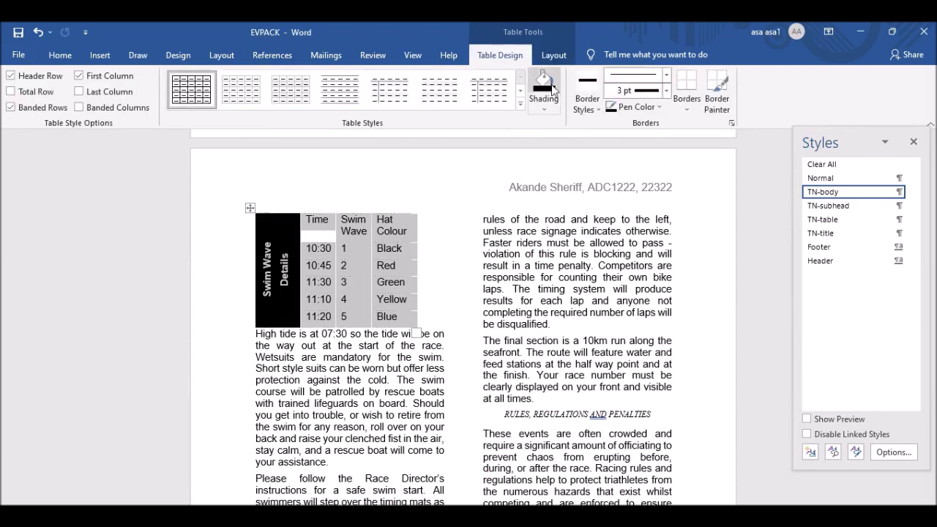
Give every cell of the table borders using a single solid line style.
click(689, 110)
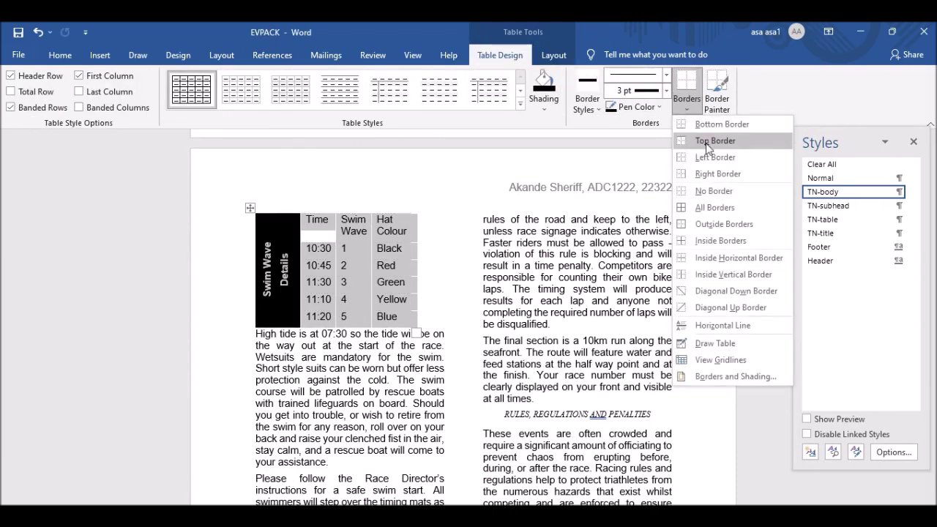
click(709, 210)
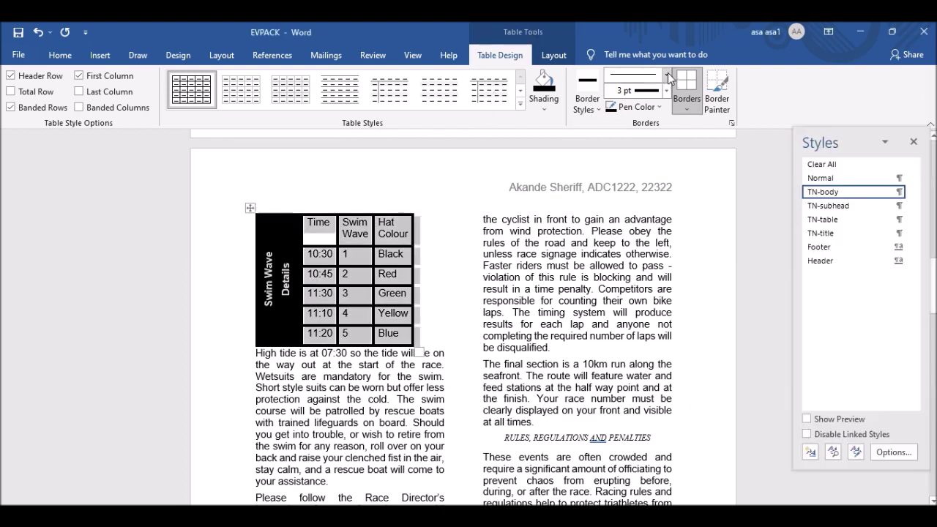
click(668, 77)
click(636, 111)
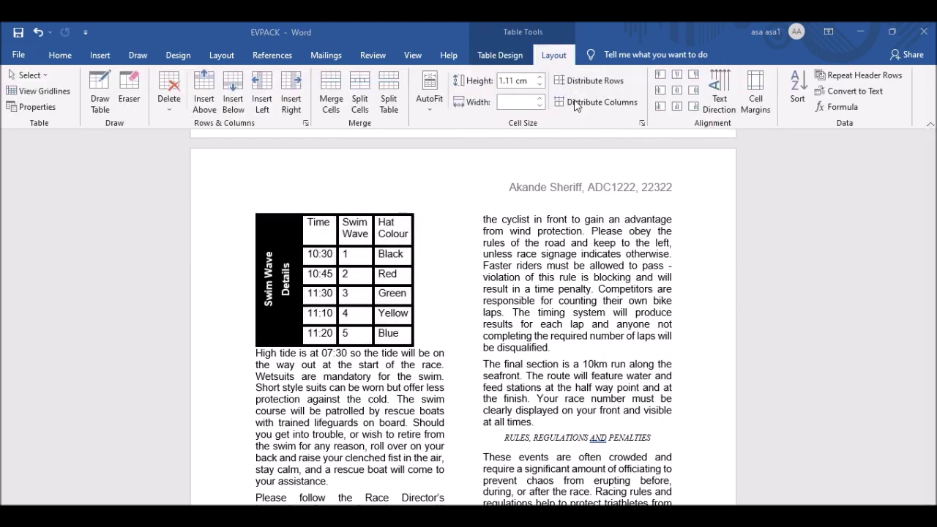
click(55, 59)
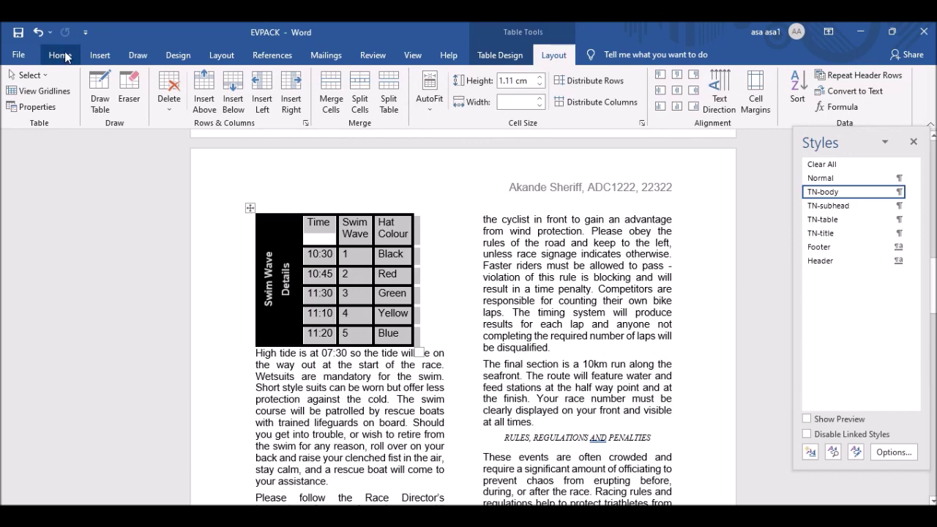
click(64, 57)
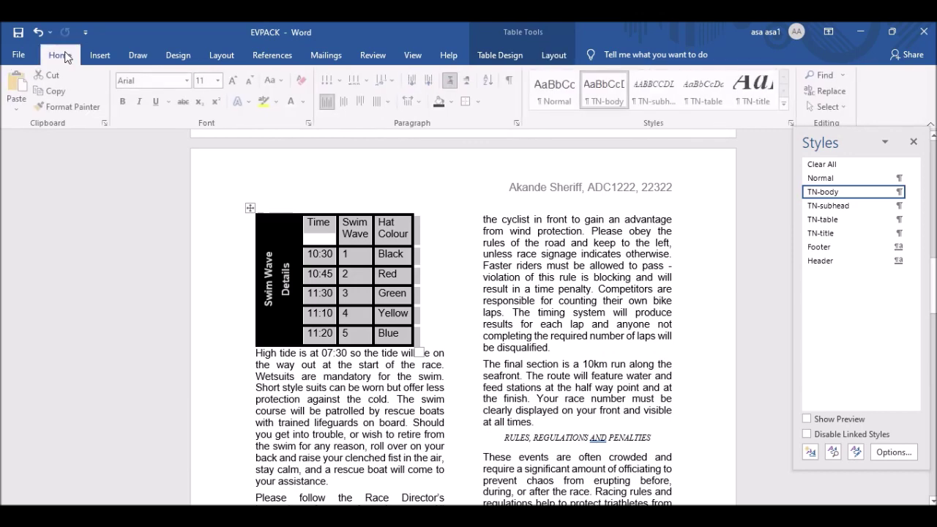
Change all the swim wave table's borders to 1 pt width in Borders and Shading.
click(481, 102)
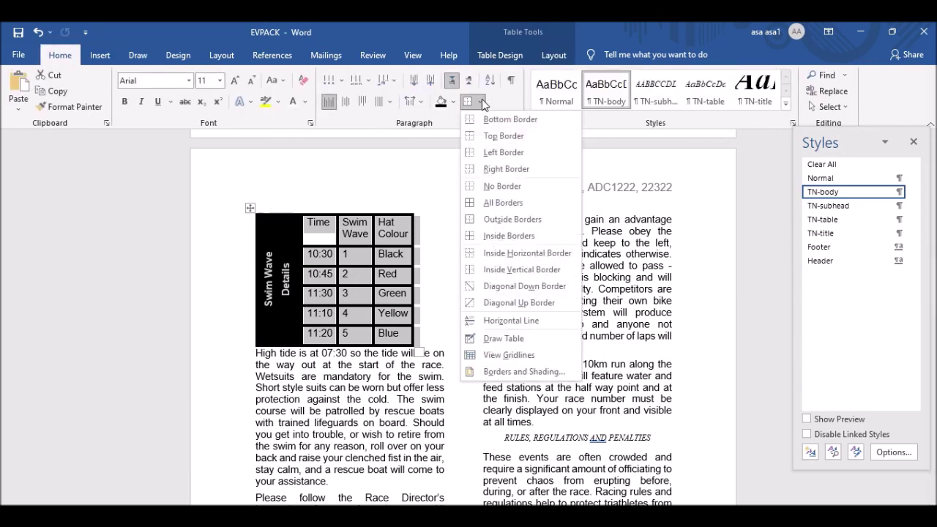
click(525, 372)
drag(482, 139, 673, 99)
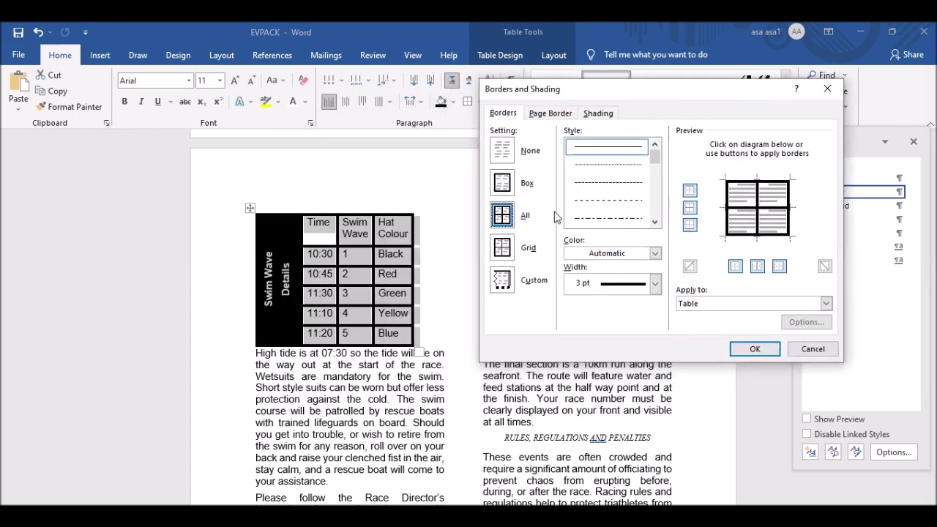
click(655, 284)
click(613, 308)
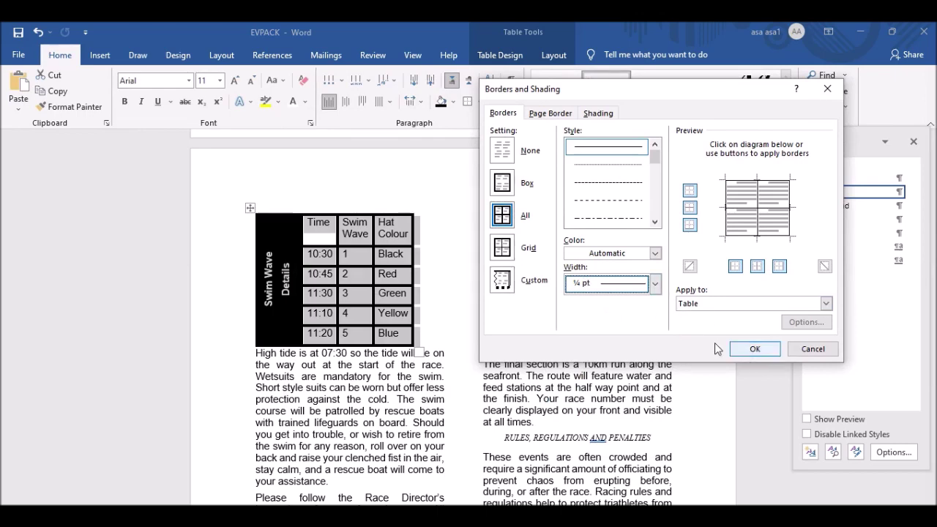
click(633, 289)
click(619, 357)
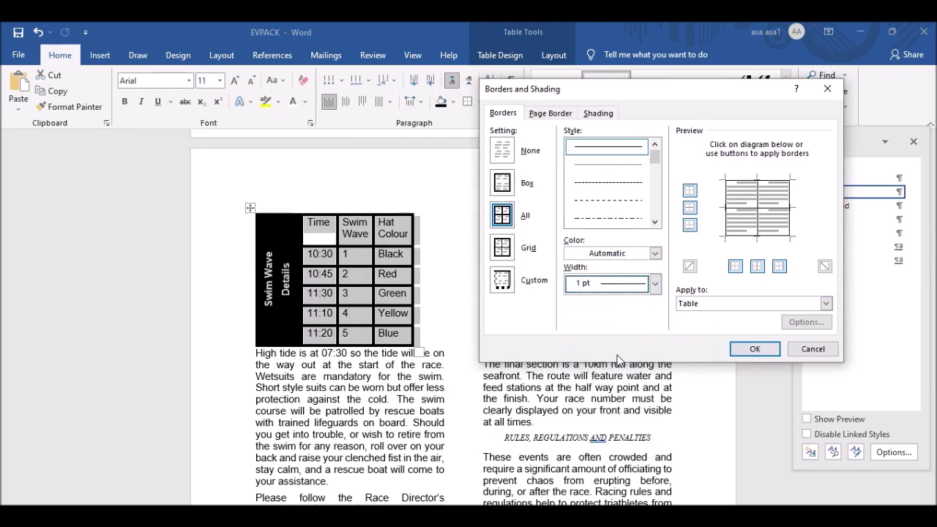
click(751, 348)
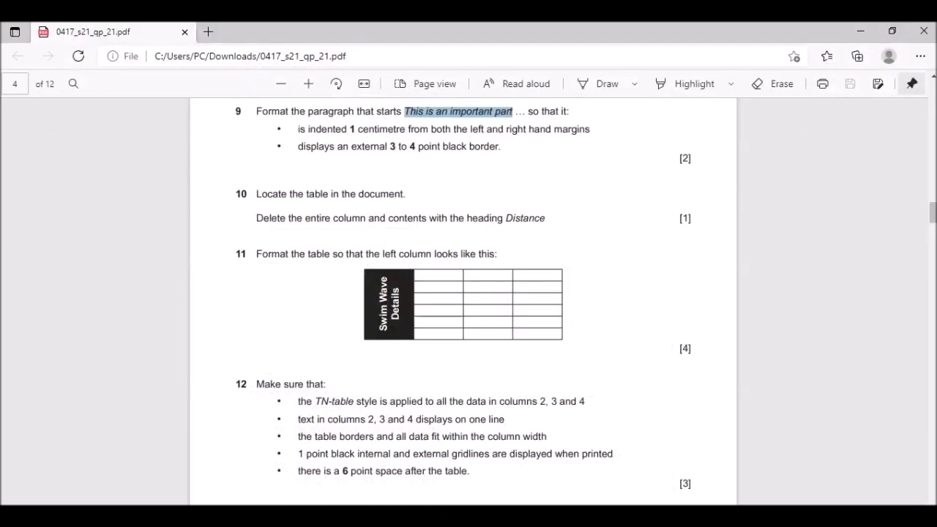
click(487, 468)
scroll(418, 288, down, 3)
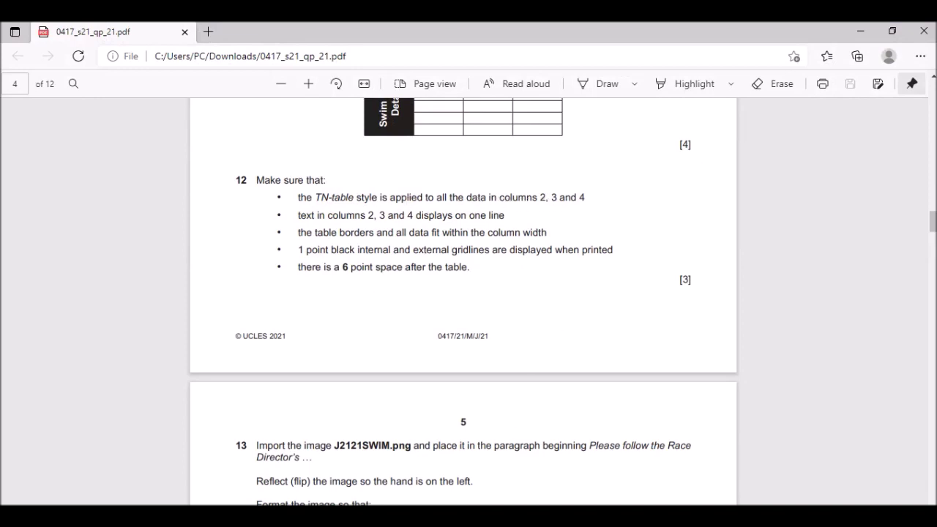
key(alt+Tab)
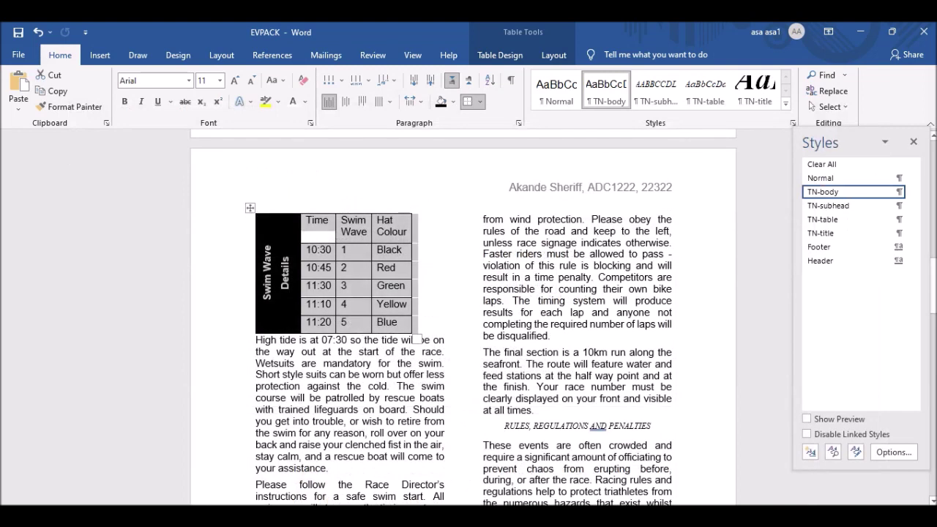
Apply the TN-table style to the table data from Time to Blue.
click(348, 309)
drag(303, 217, 389, 327)
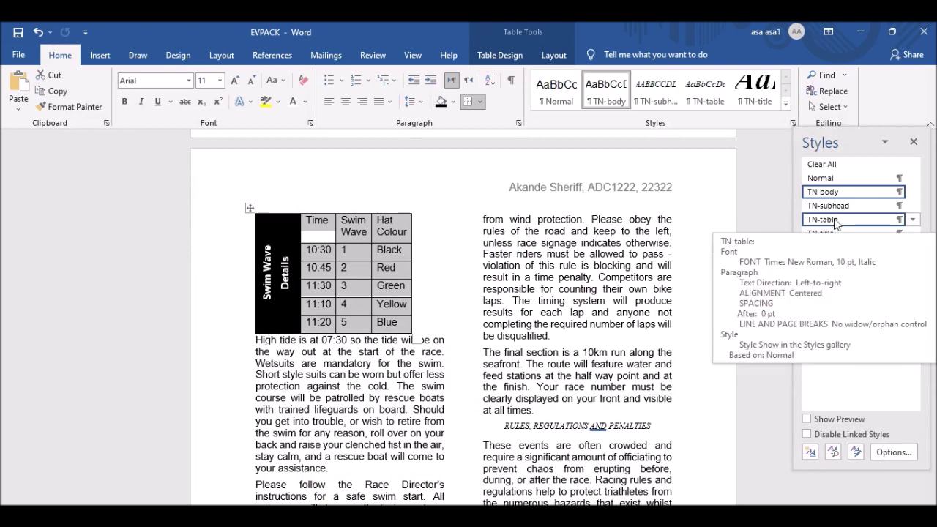
click(836, 221)
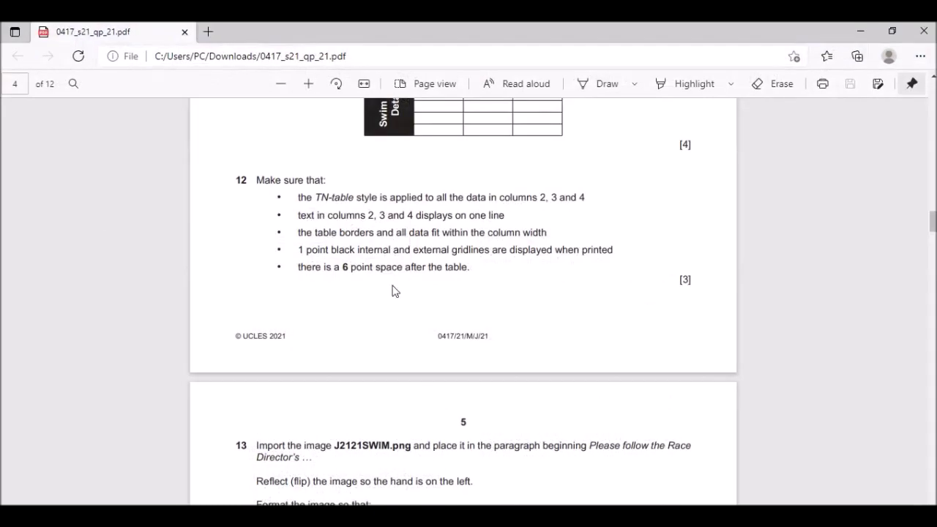
Widen the Swim Wave column so headings like Hat Colour fit on one line, per question 12.
drag(299, 217, 507, 217)
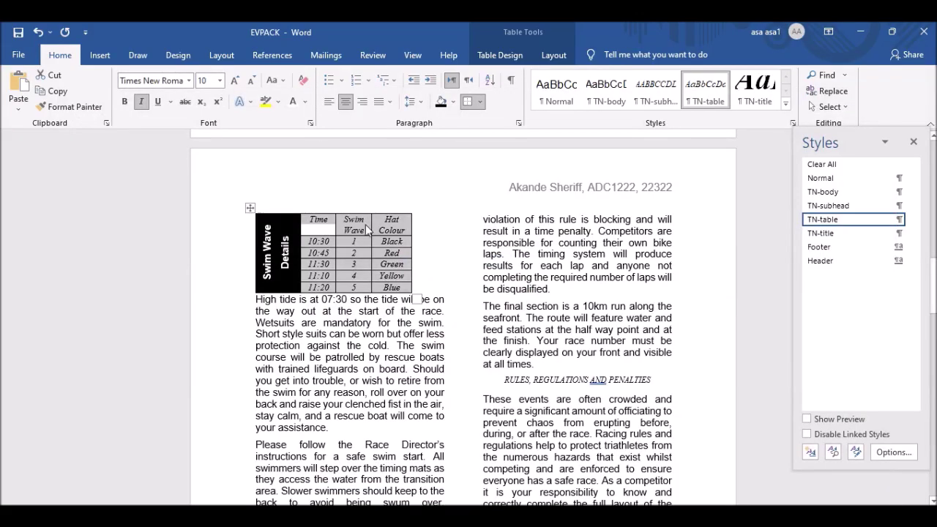
click(368, 230)
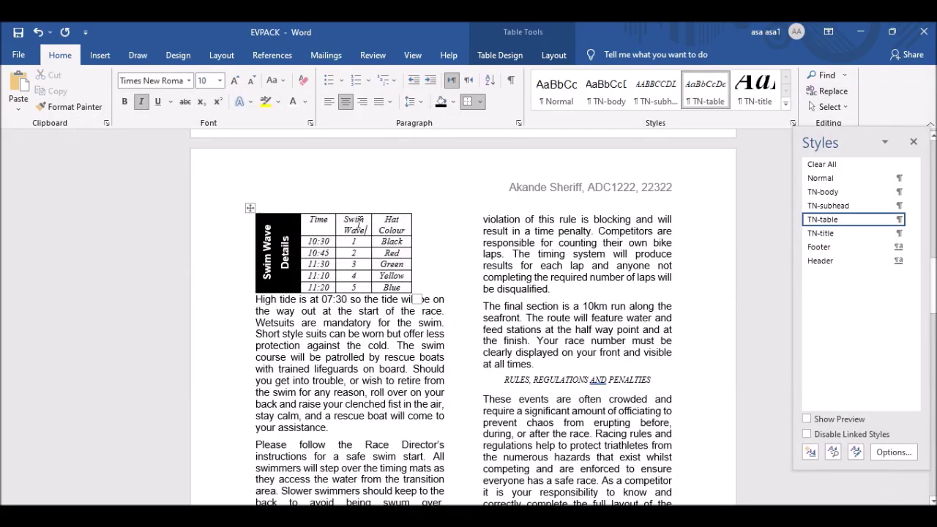
drag(369, 221, 449, 225)
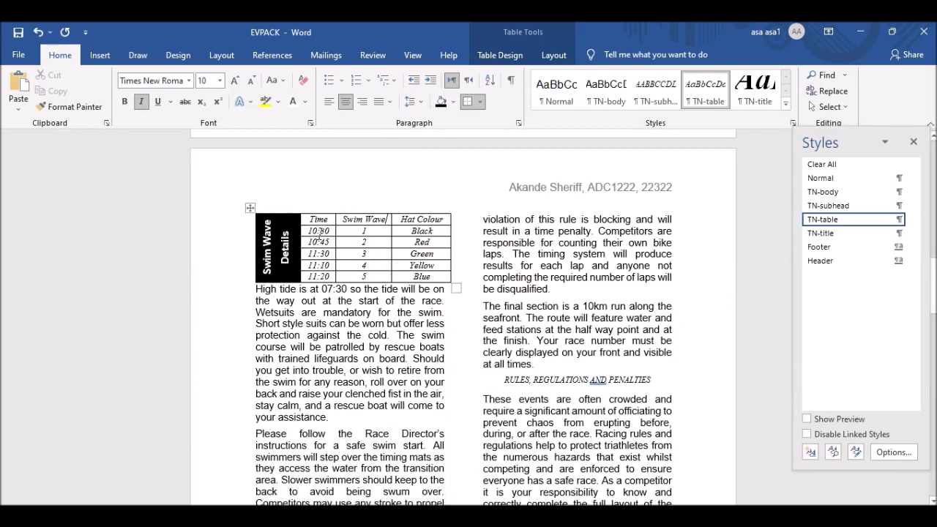
key(alt+Tab)
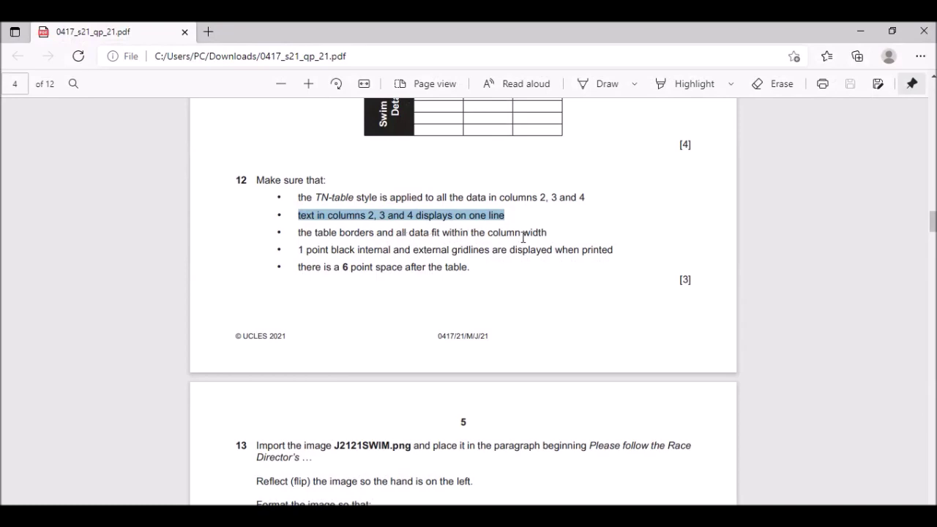
key(alt+Tab)
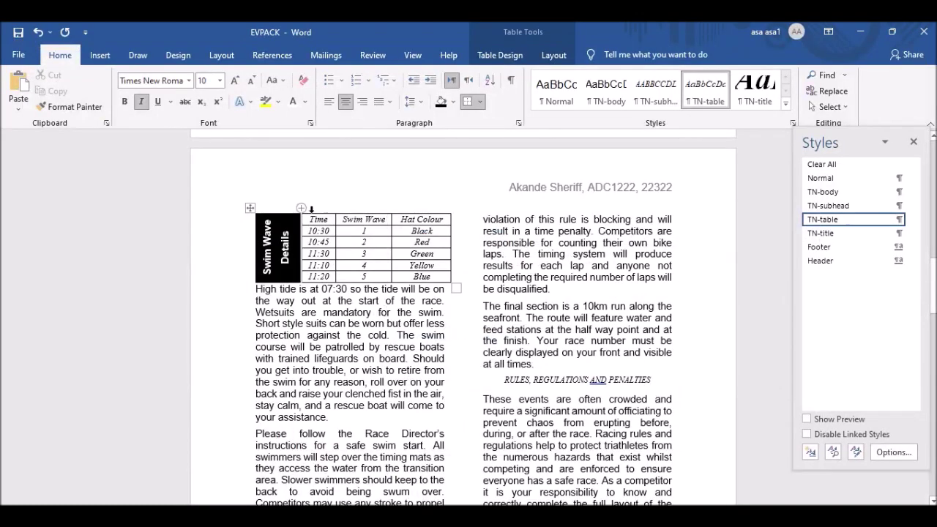
AutoFit the whole swim wave table to its contents so Time, Swim Wave and Hat Colour entries each sit on one line.
click(250, 210)
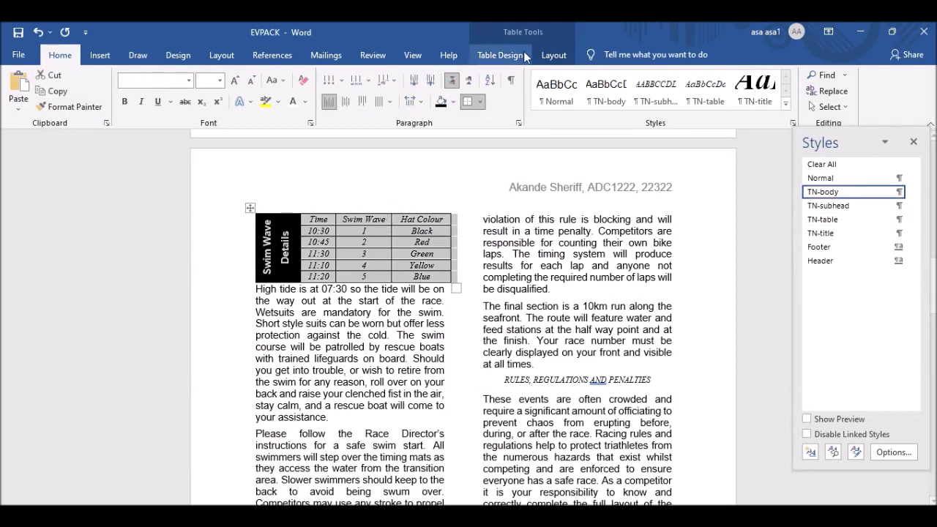
click(555, 57)
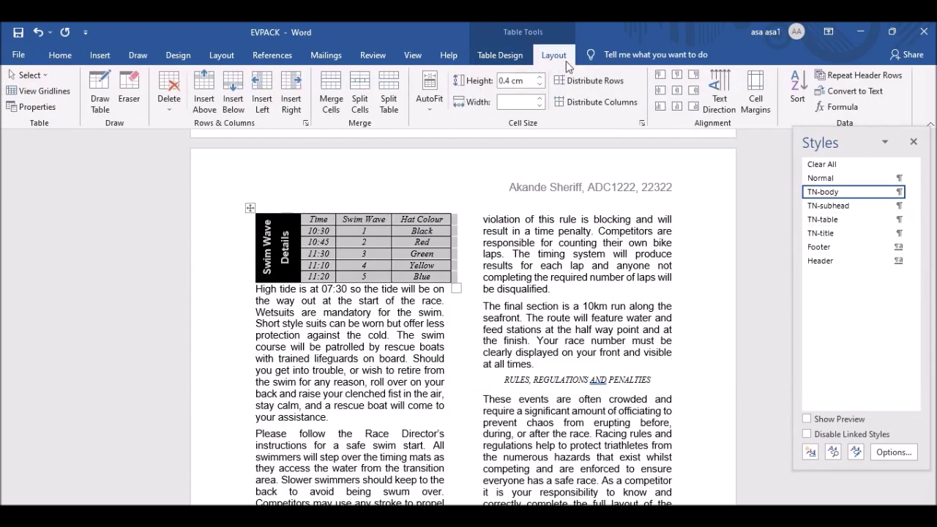
click(429, 110)
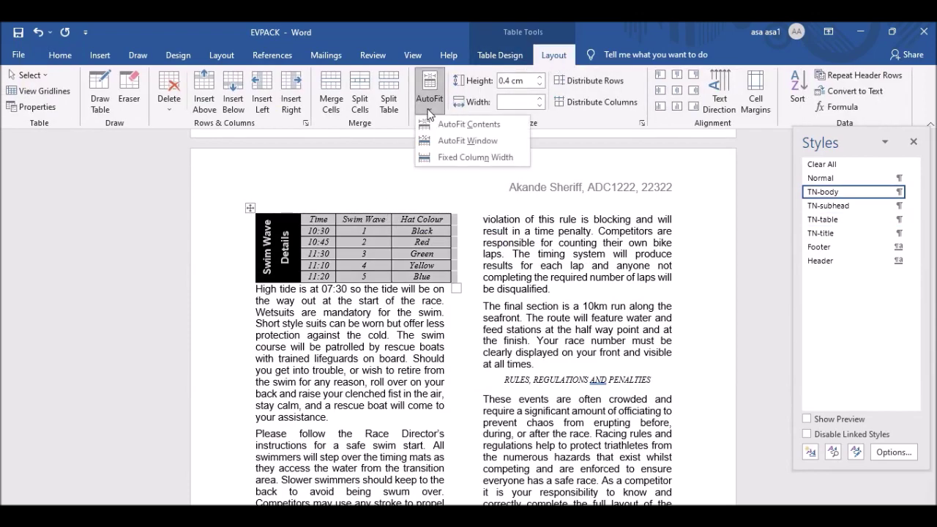
click(498, 127)
click(429, 106)
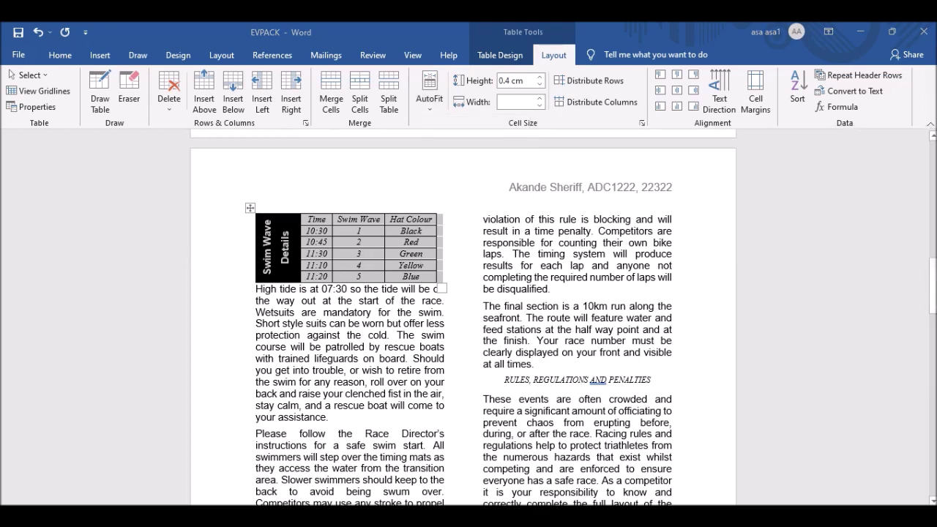
key(alt+Tab)
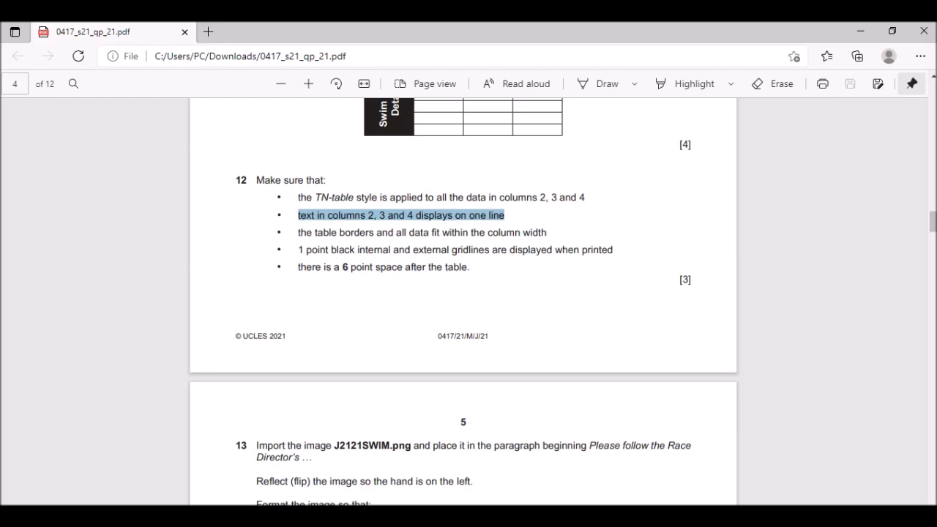
key(alt+Tab)
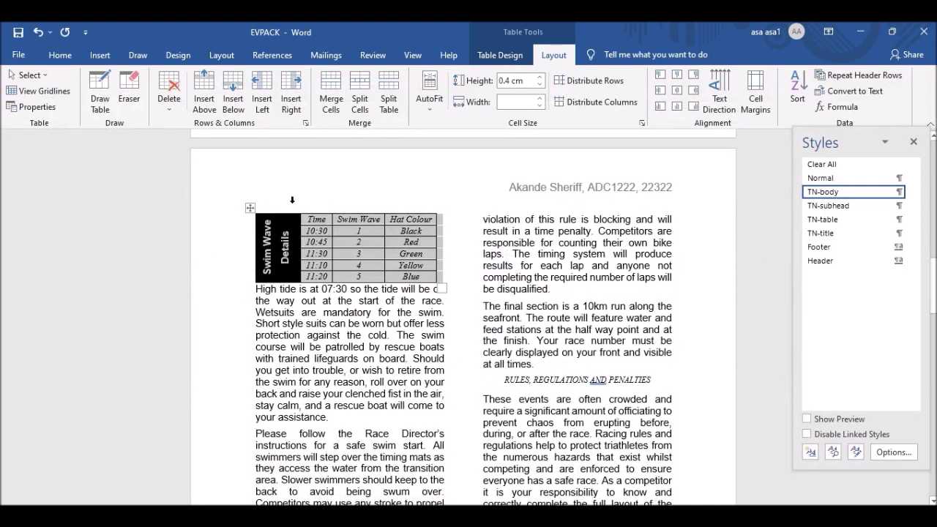
right_click(250, 209)
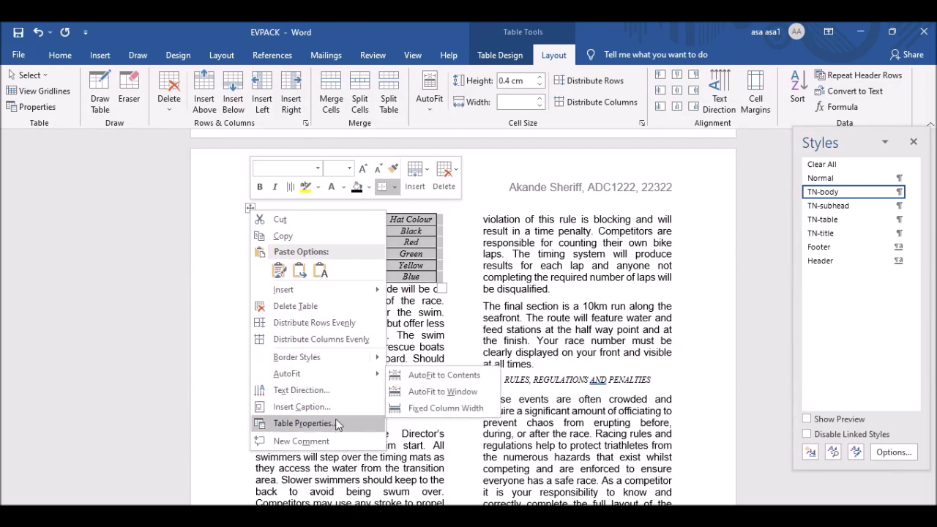
click(63, 55)
click(63, 55)
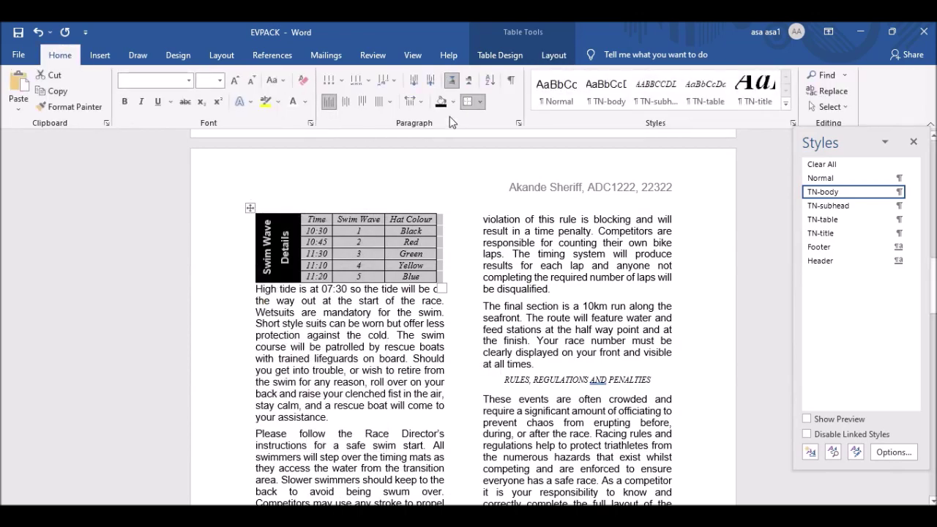
click(519, 123)
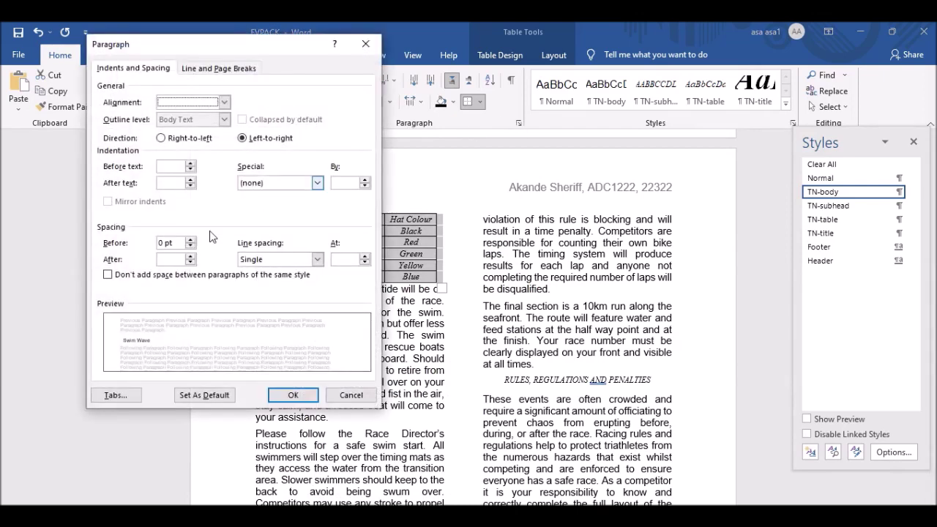
click(170, 183)
click(293, 396)
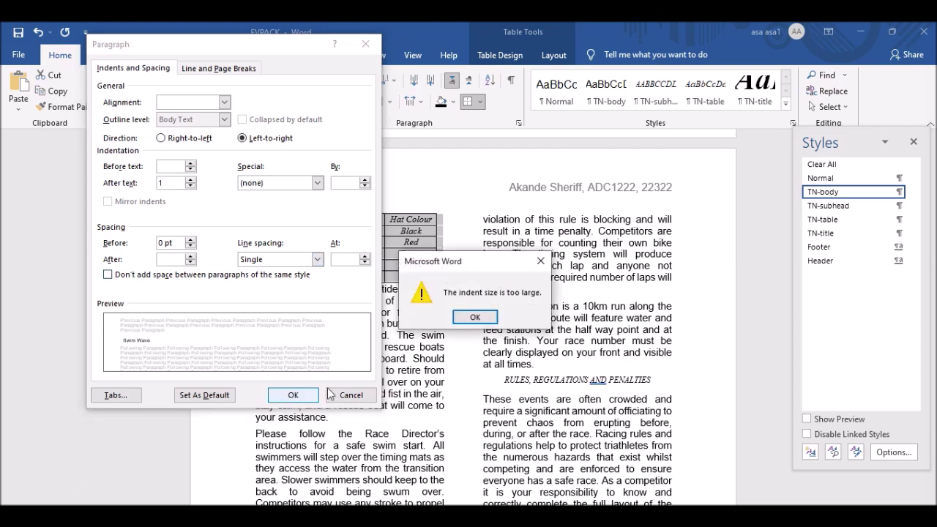
click(489, 321)
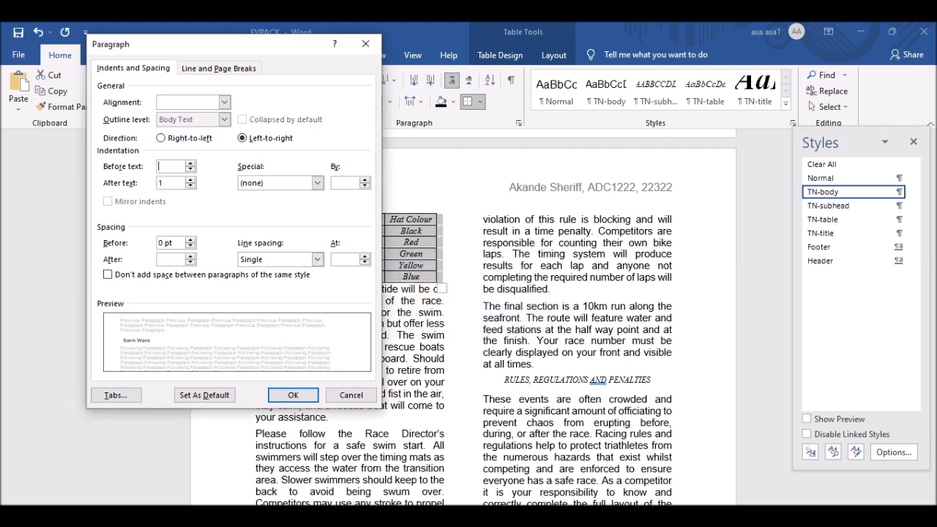
click(350, 396)
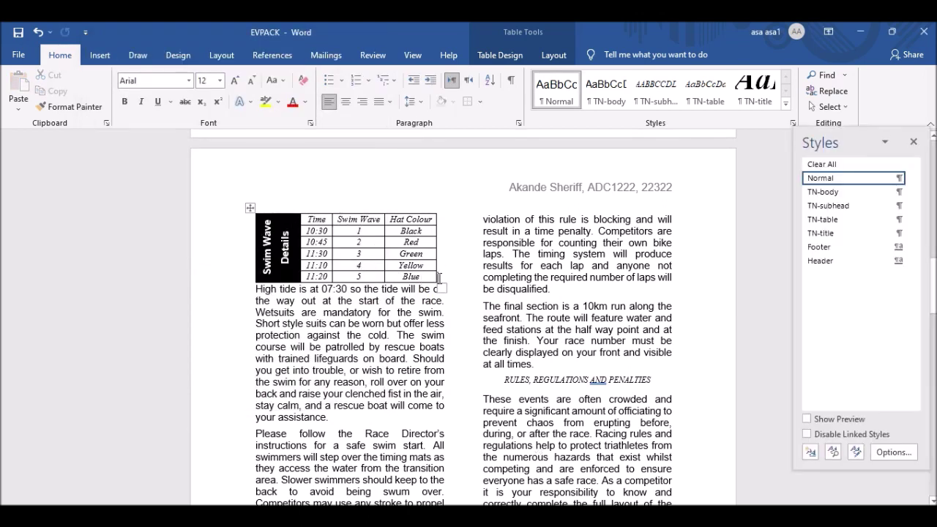
click(519, 123)
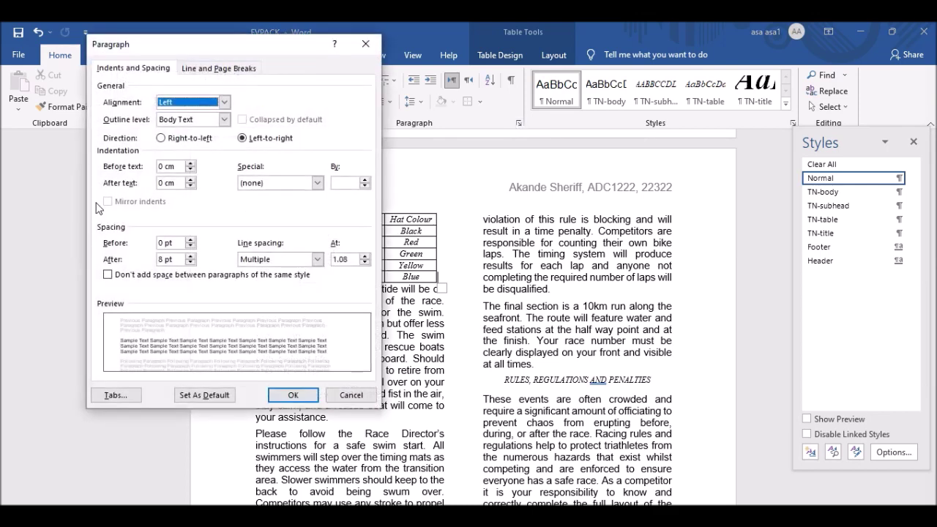
double_click(161, 182)
text(1)
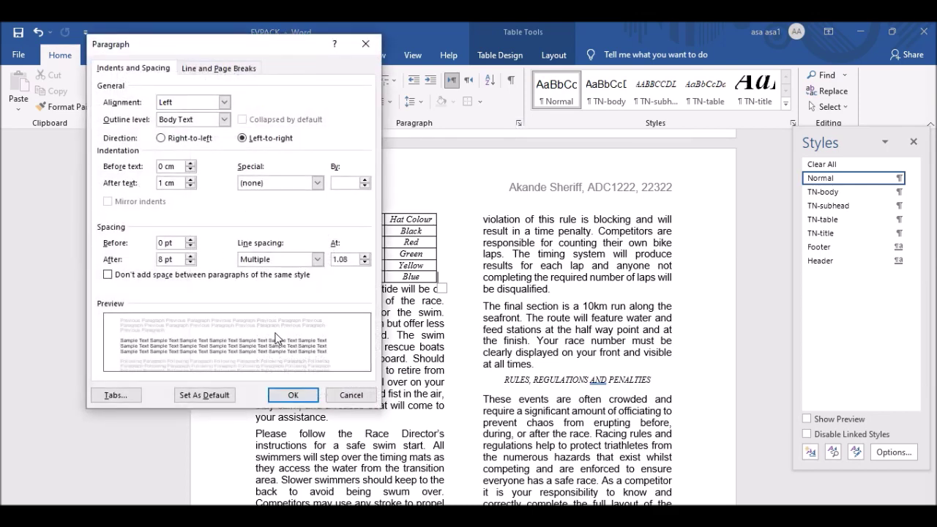
click(293, 395)
click(475, 317)
key(Escape)
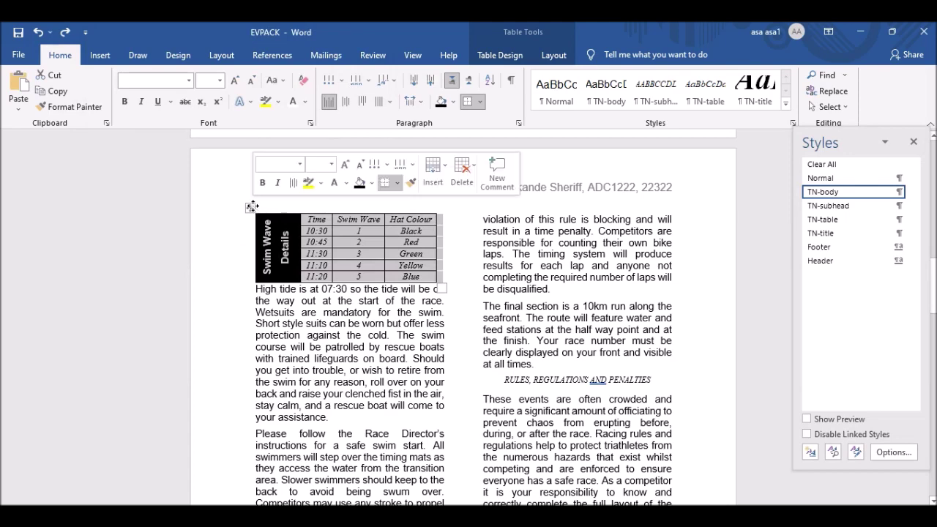
Set 1 pt spacing after the swim wave table's paragraphs.
click(519, 122)
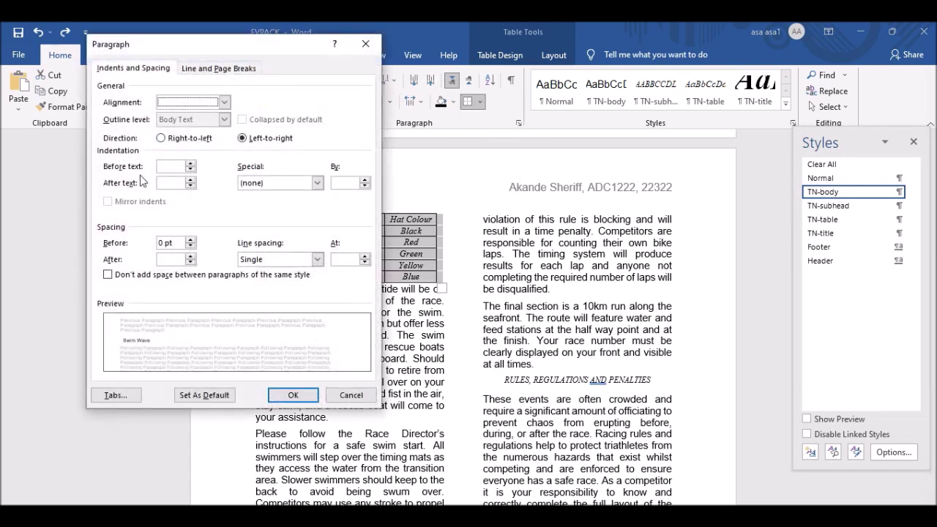
click(172, 259)
text(1)
click(293, 395)
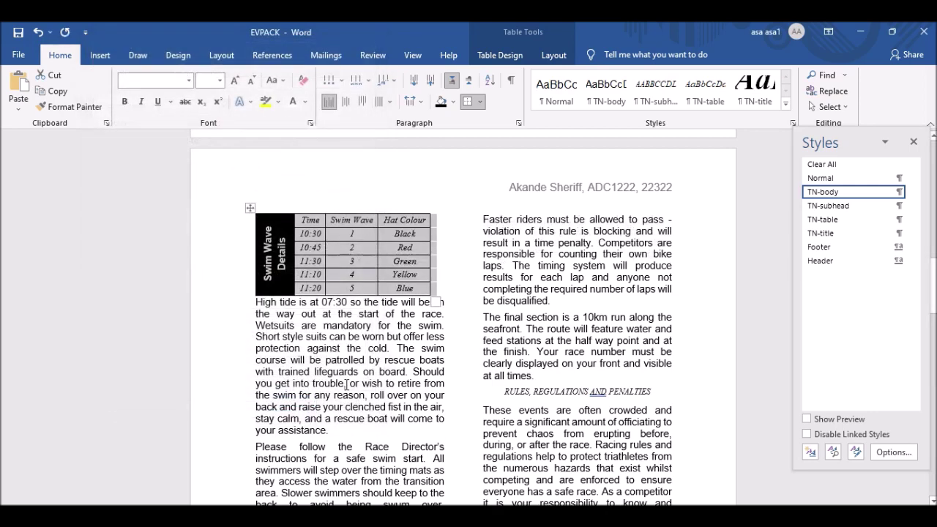
Move below the table and bring up question 13 about importing J2121SWIM.png.
click(438, 293)
key(Down)
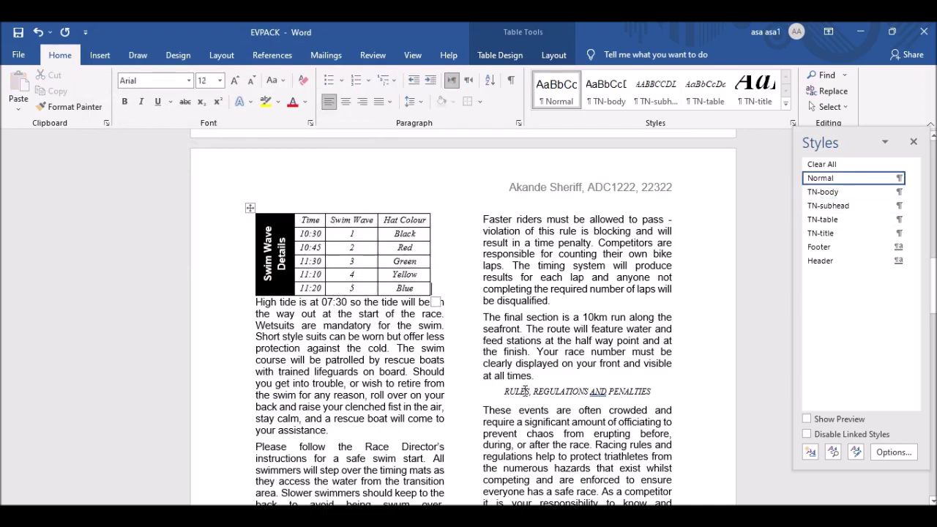
key(alt+Tab)
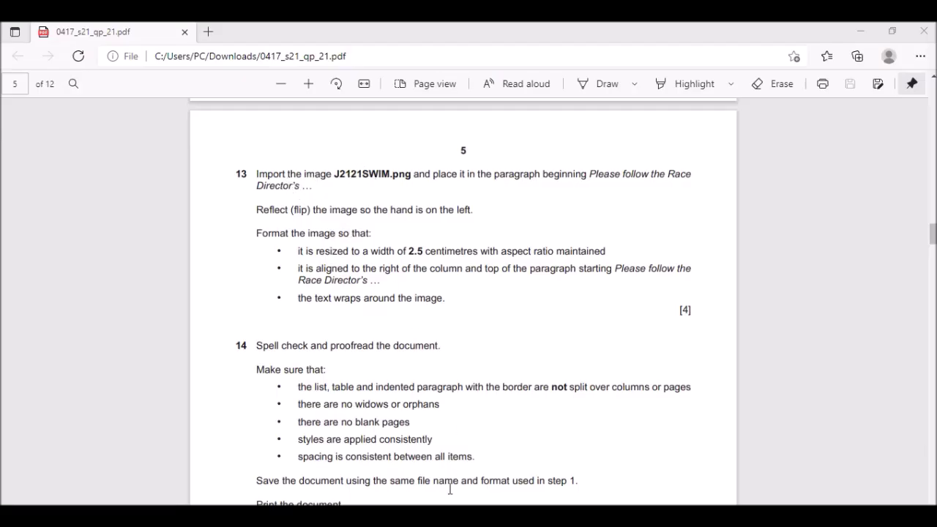
Locate J2121SWIM.png in the source files folder, then bring the EVPACK document back.
key(alt+Tab)
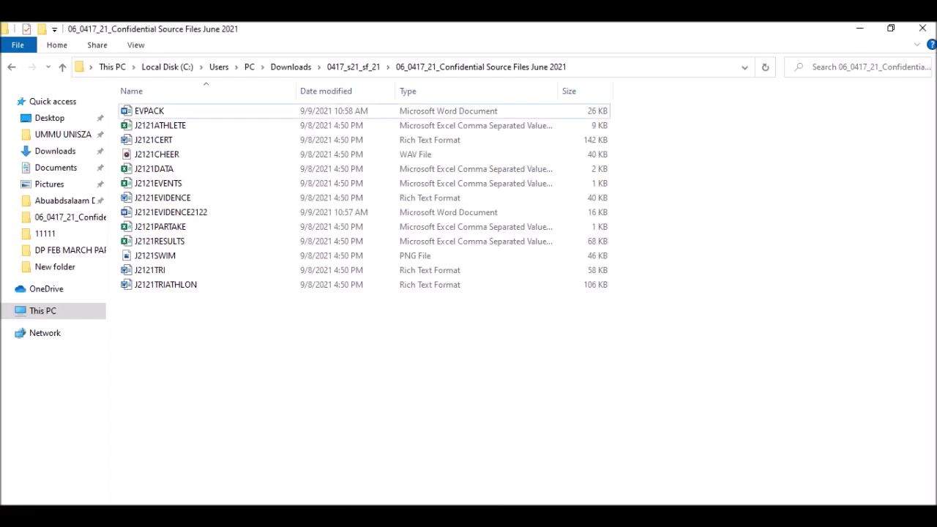
key(alt+Tab)
key(alt+Tab)
click(170, 255)
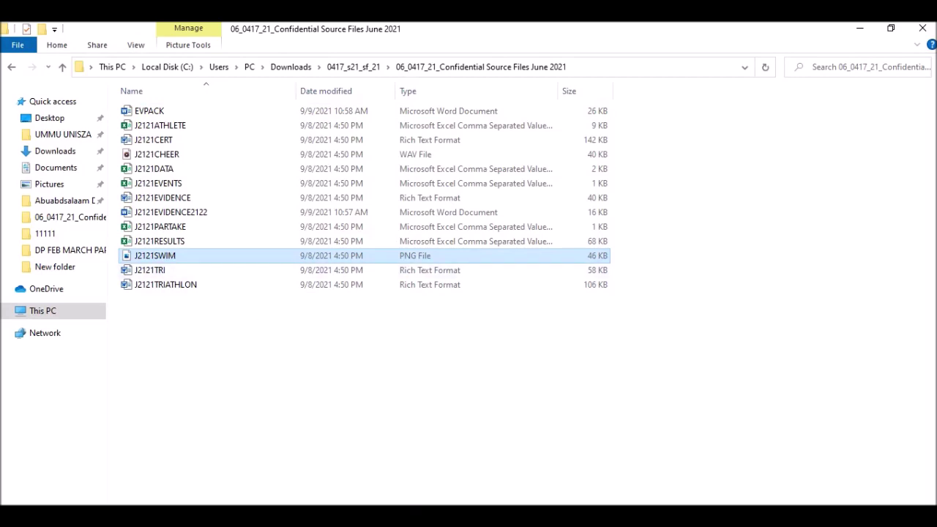
key(alt+Tab)
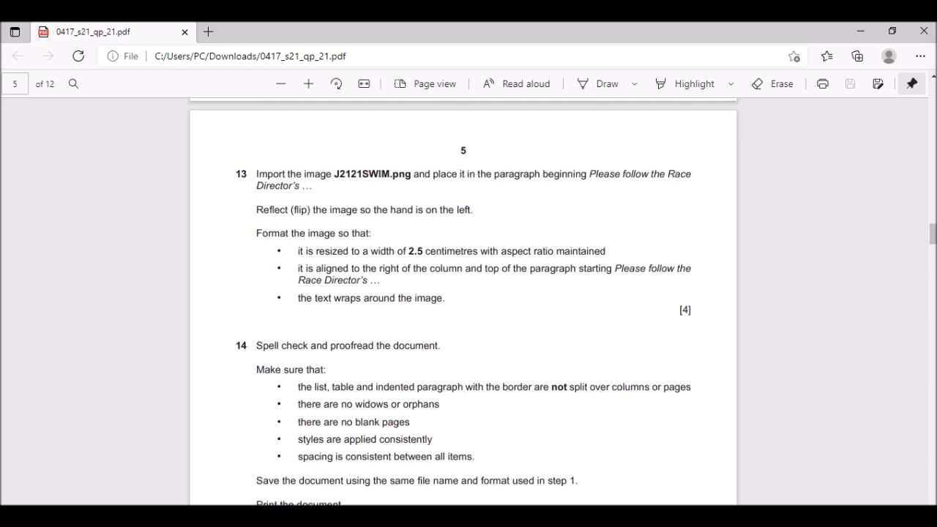
click(523, 515)
click(570, 500)
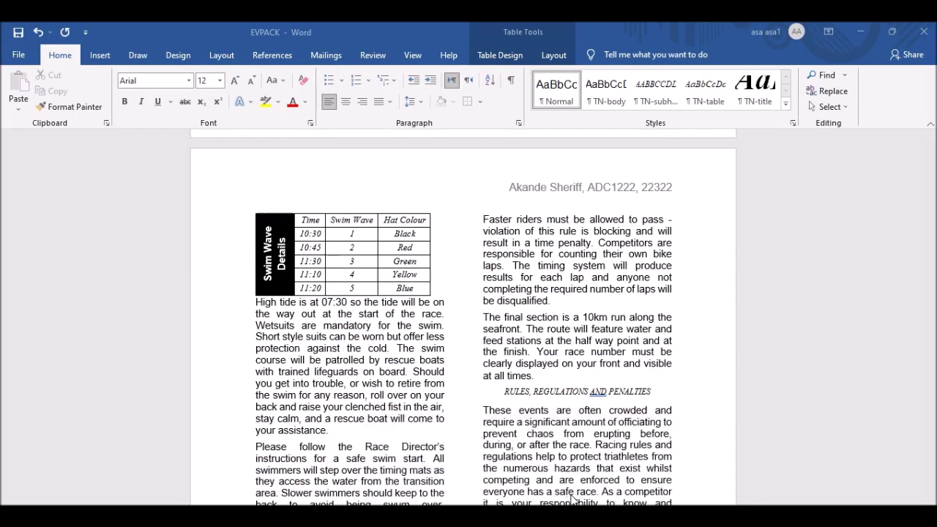
Search the document for 'please follow' and go to the Race Director's paragraph.
click(358, 363)
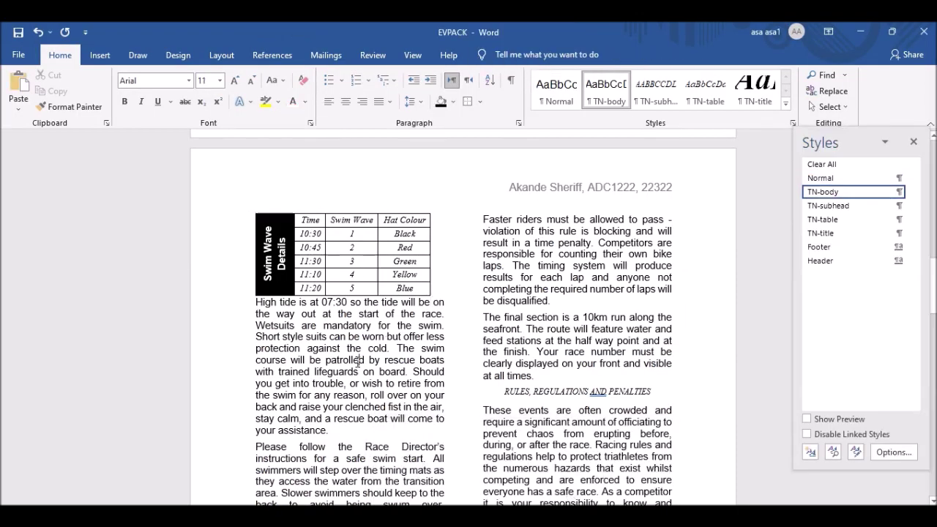
key(ctrl+f)
text(please)
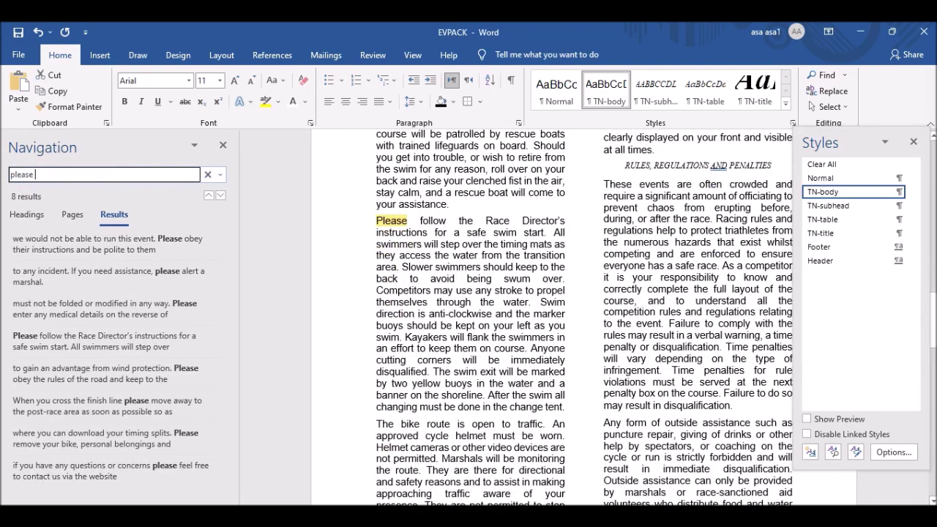
text( follow)
click(376, 221)
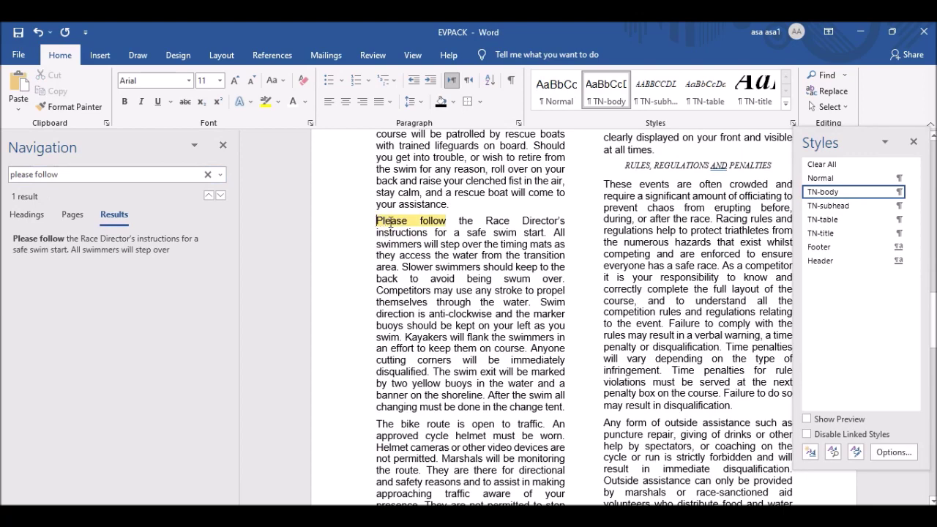
drag(375, 221, 418, 223)
Paste the swimmer image just before the word 'Please'.
click(223, 145)
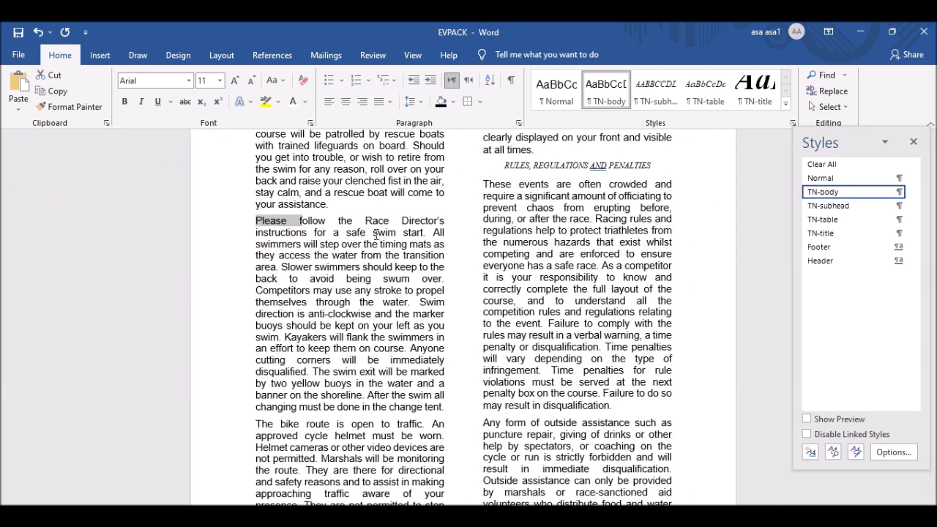
click(256, 220)
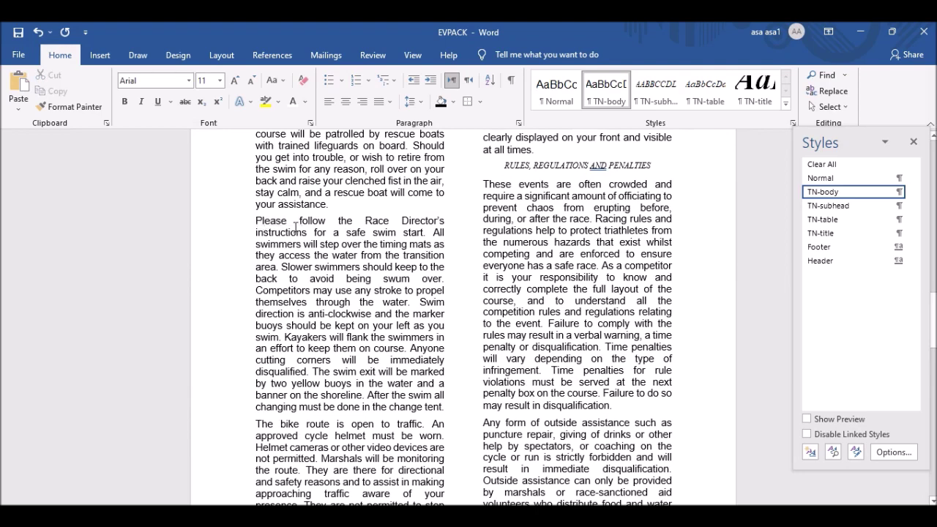
key(ctrl+v)
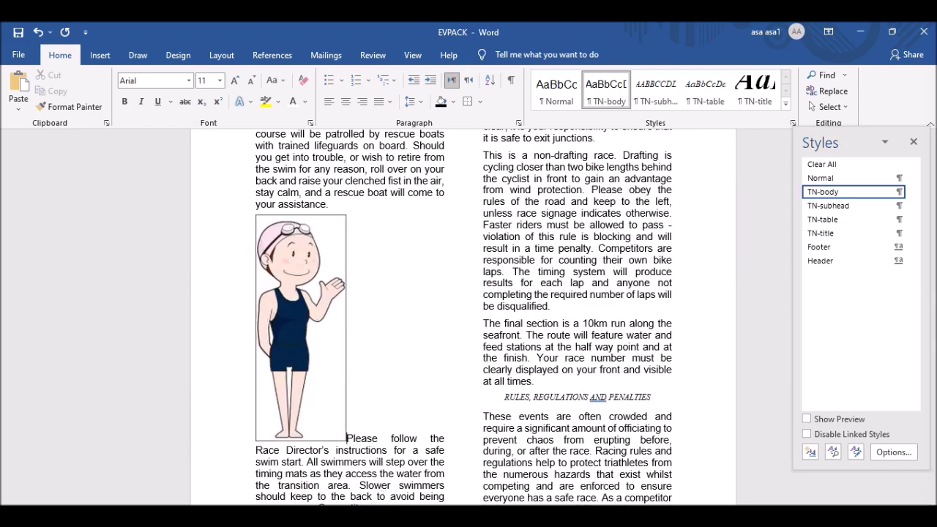
Flip the swimmer picture horizontally so the waving hand is on the left.
click(410, 461)
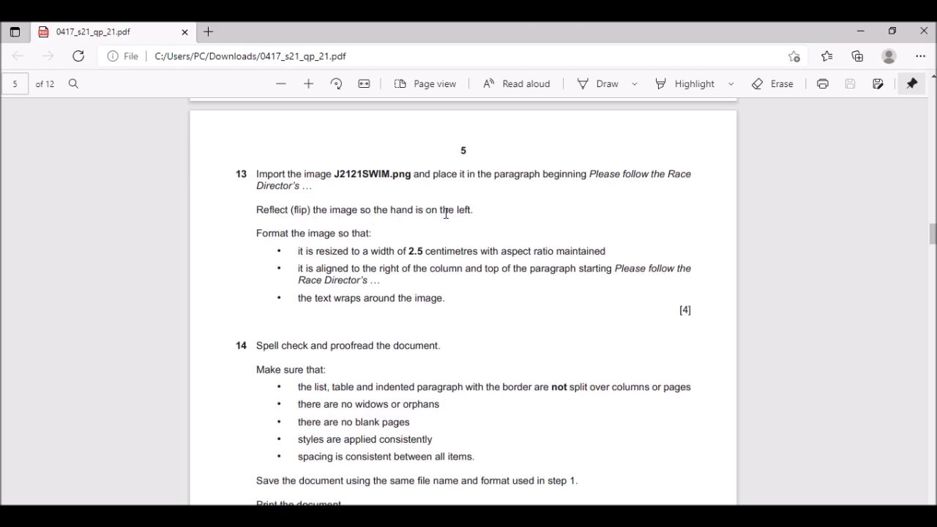
key(alt+Tab)
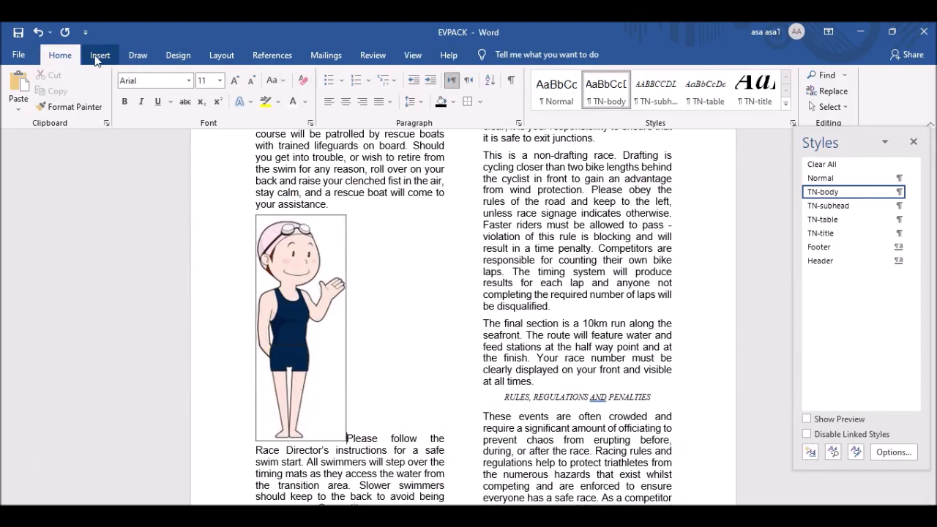
click(307, 276)
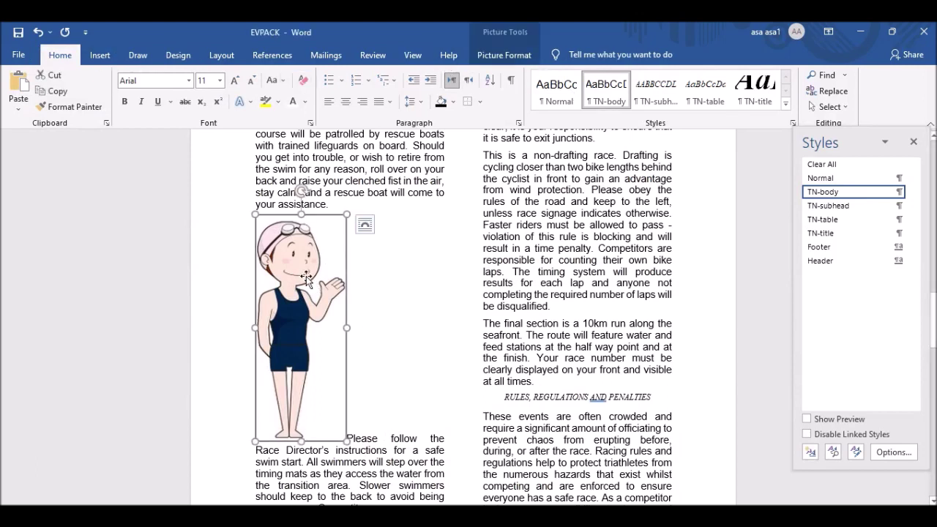
click(499, 55)
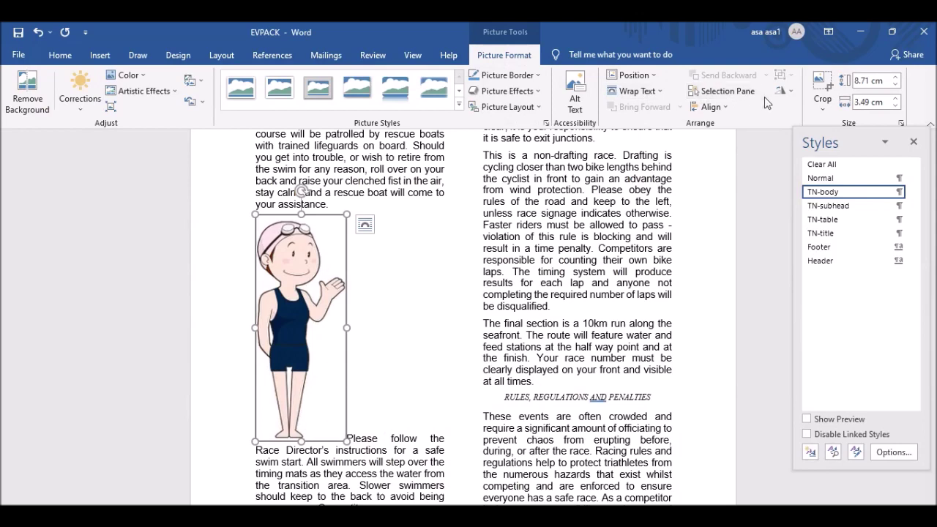
click(789, 95)
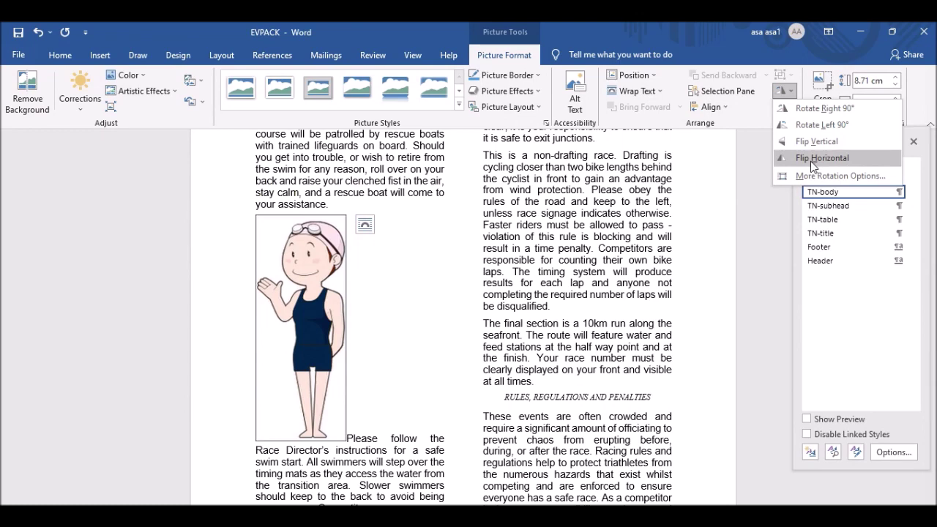
click(811, 158)
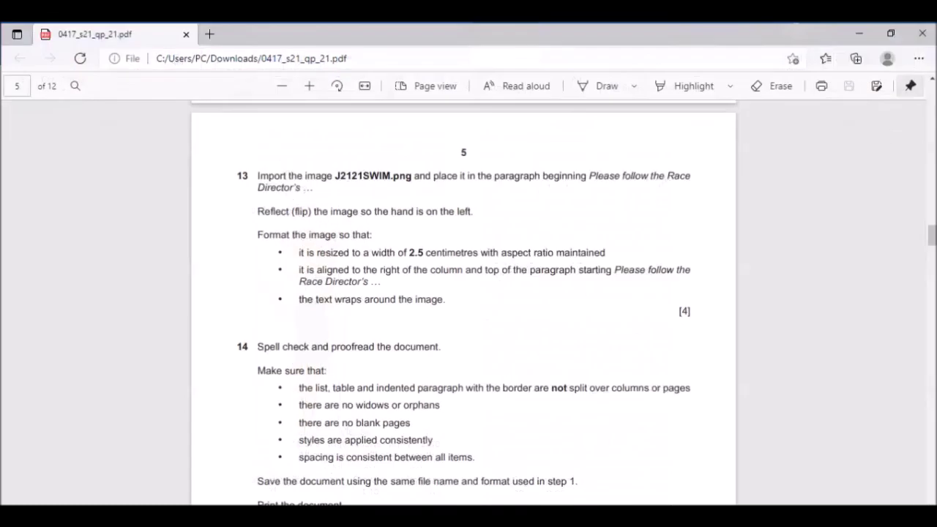
Change the swimmer picture's width from 3.49 cm to 2.5 cm, height scaling to match.
scroll(292, 213, down, 2)
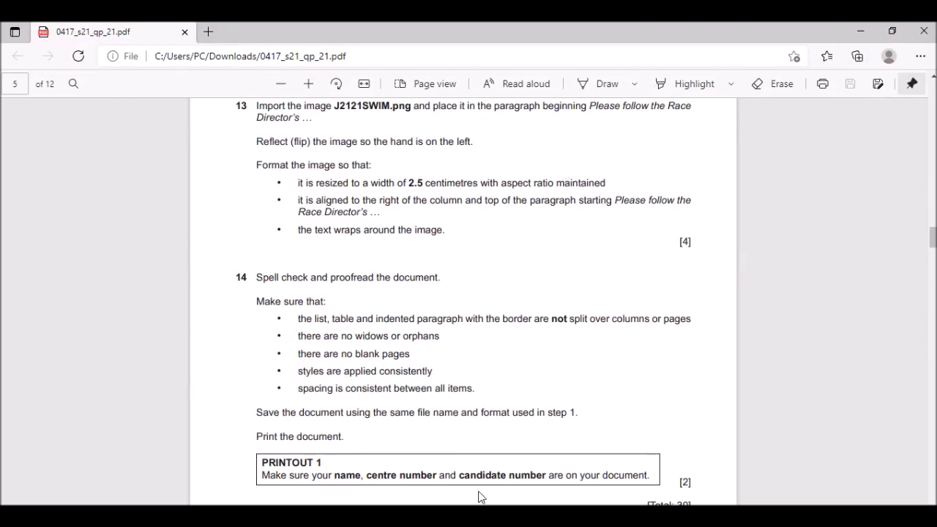
key(alt+Tab)
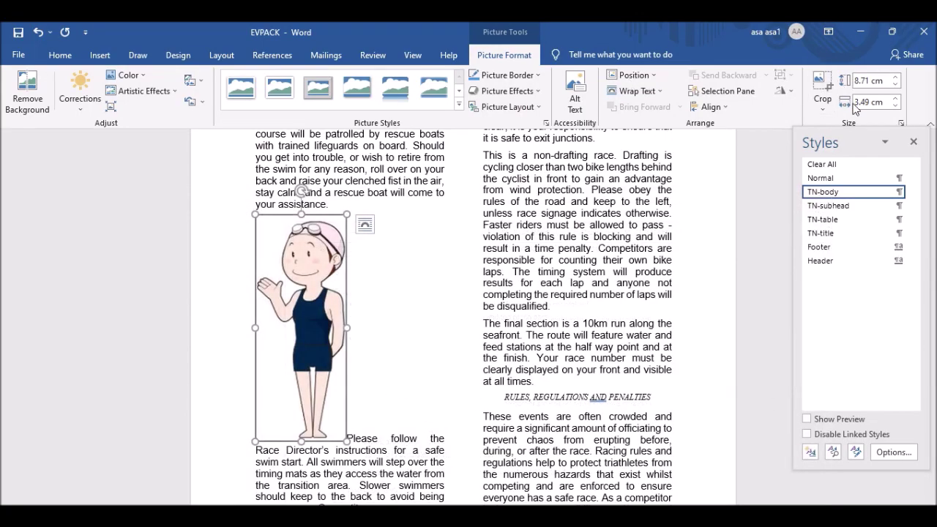
click(869, 102)
triple_click(870, 102)
text(2)
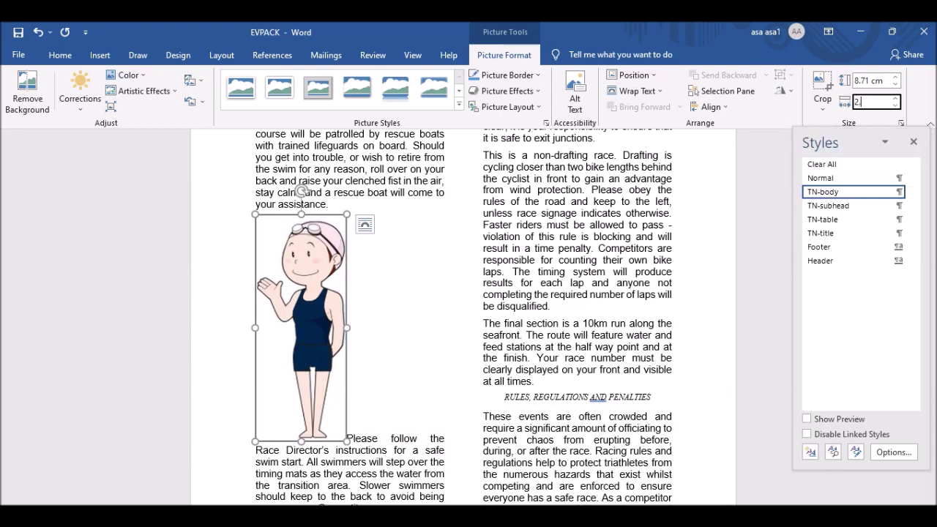
text(.5)
key(Return)
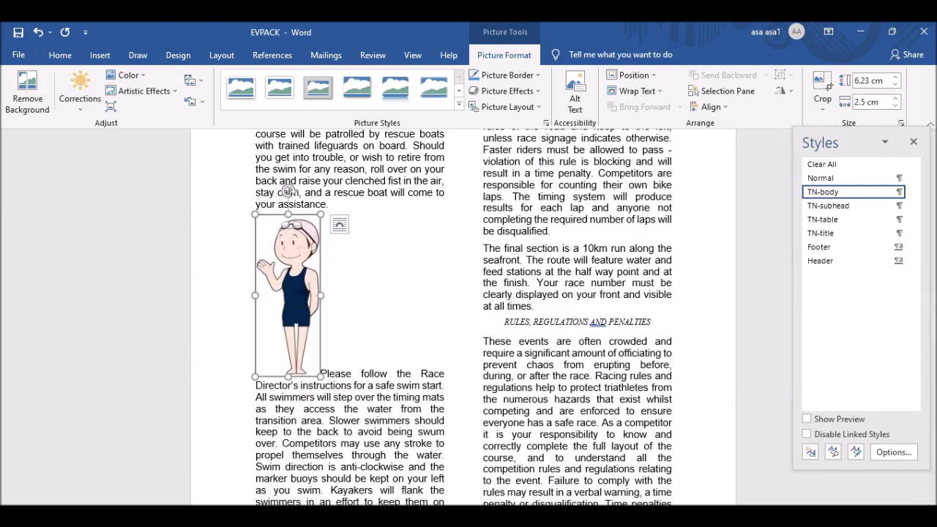
key(alt+Tab)
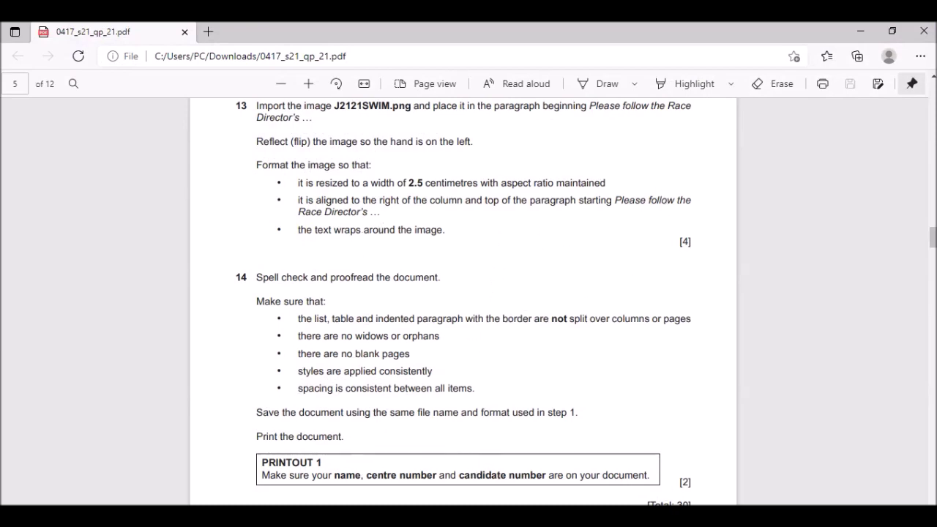
Set the swimmer image to Through wrapping and move it to the column's right edge at the paragraph top.
key(alt+Tab)
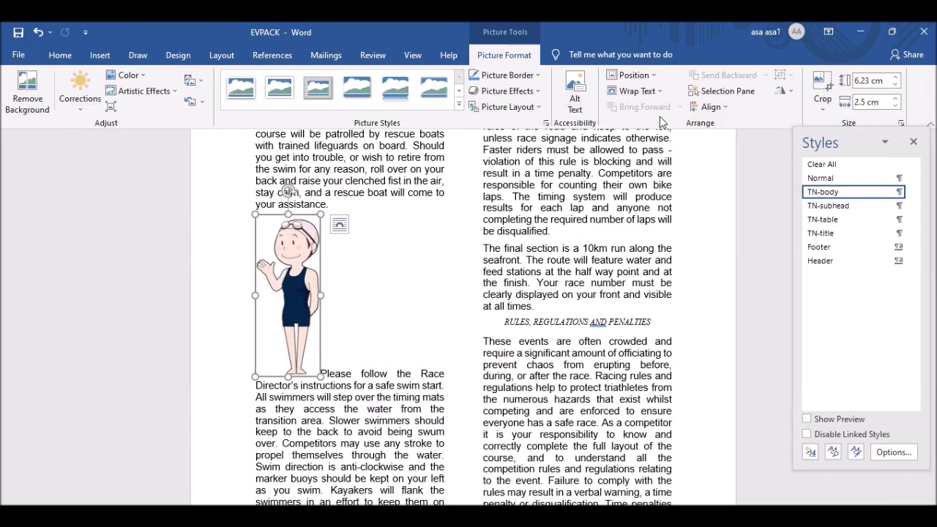
click(647, 91)
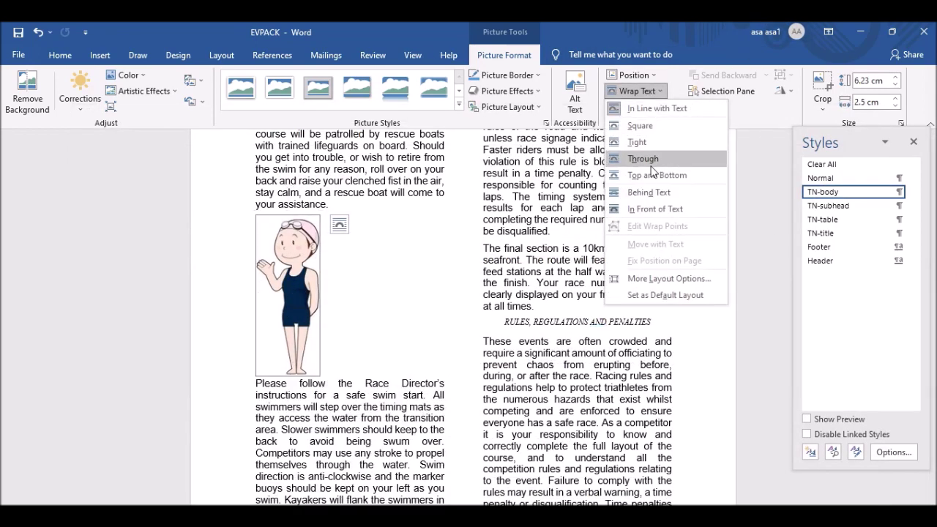
click(651, 163)
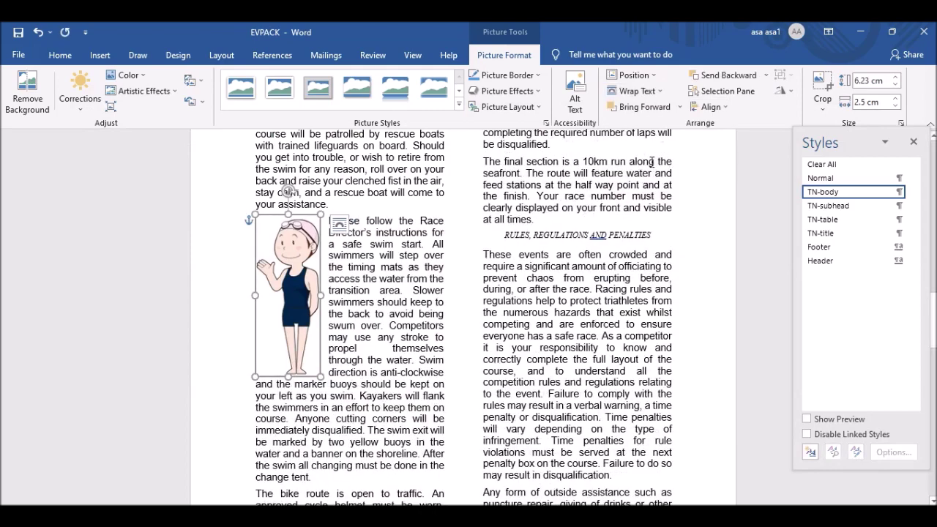
drag(289, 271, 409, 270)
click(407, 396)
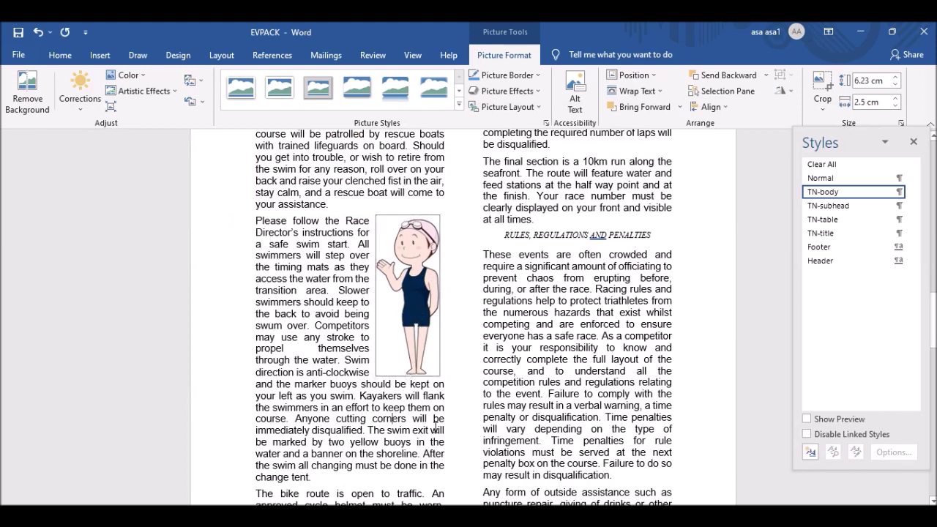
key(alt+Tab)
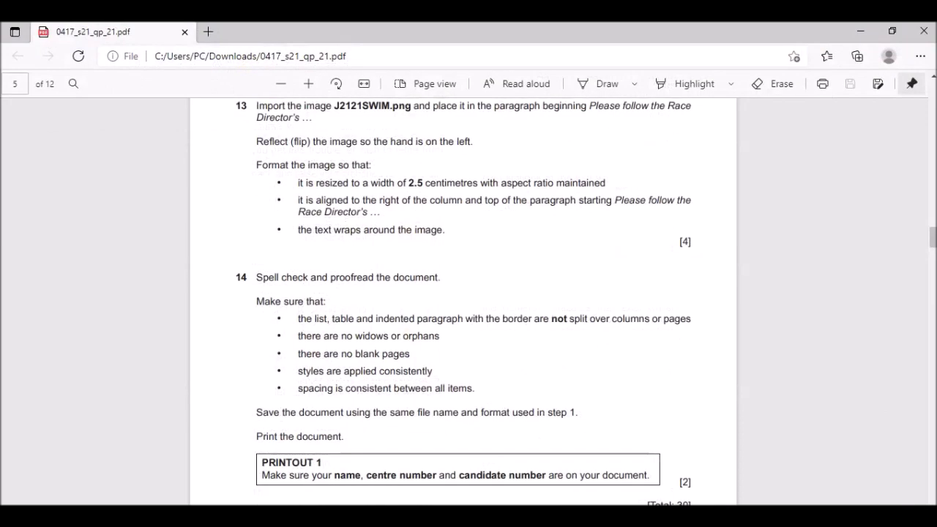
Scroll the exam paper to read question 14's spell-check, save and print requirements, then return to EVPACK.
scroll(377, 289, down, 1)
scroll(377, 289, up, 1)
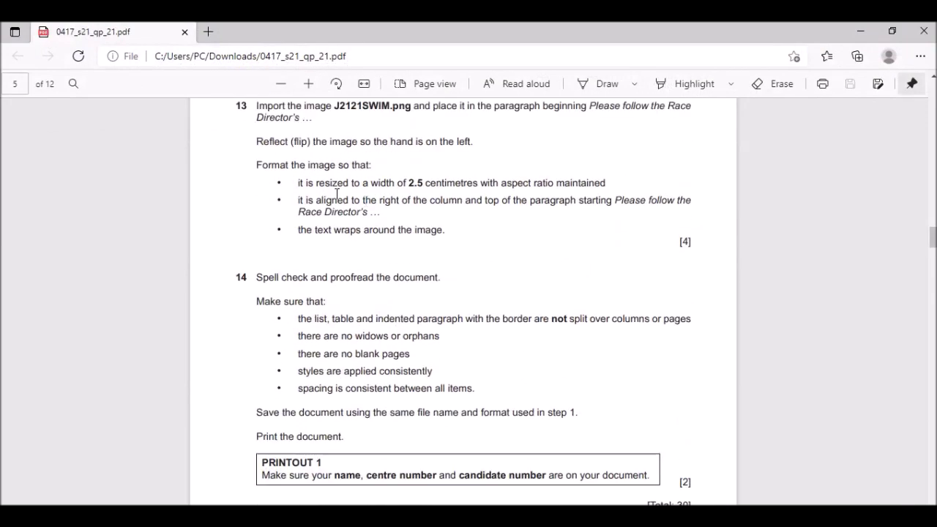
scroll(379, 247, down, 3)
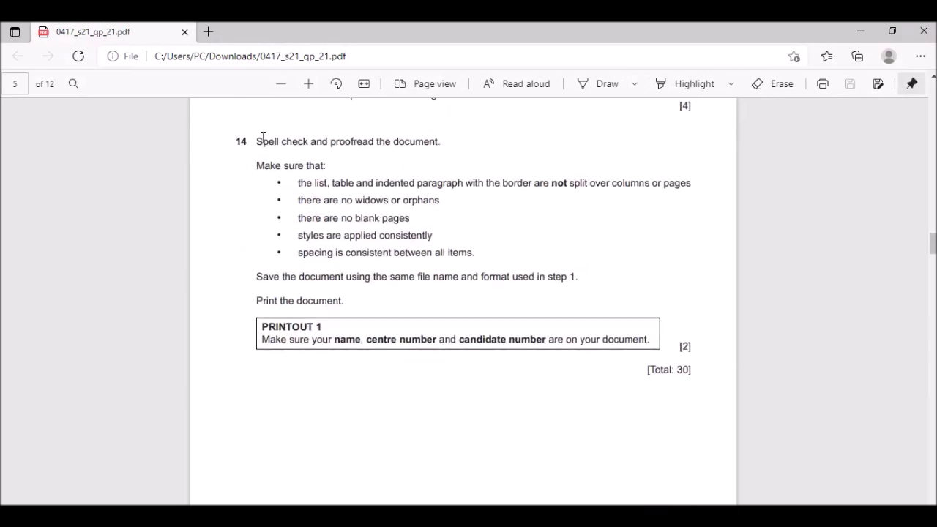
scroll(387, 188, up, 3)
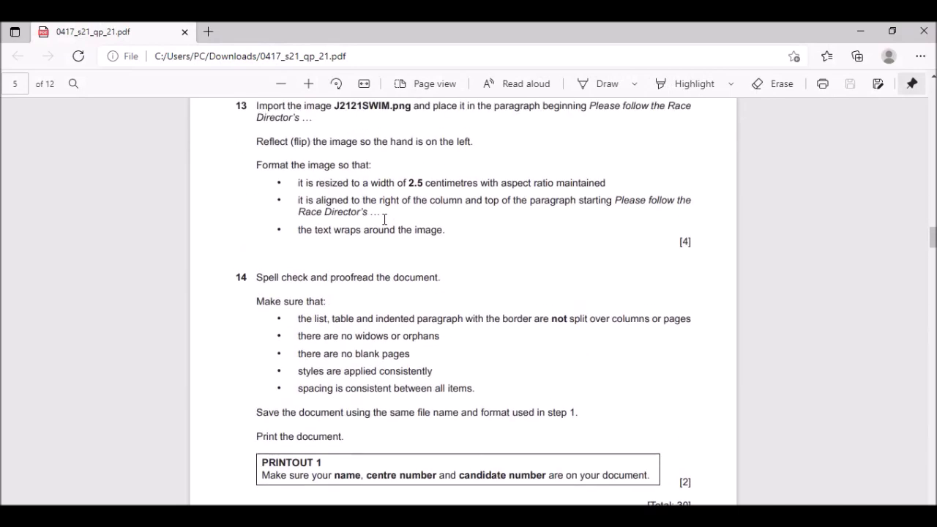
scroll(384, 219, down, 3)
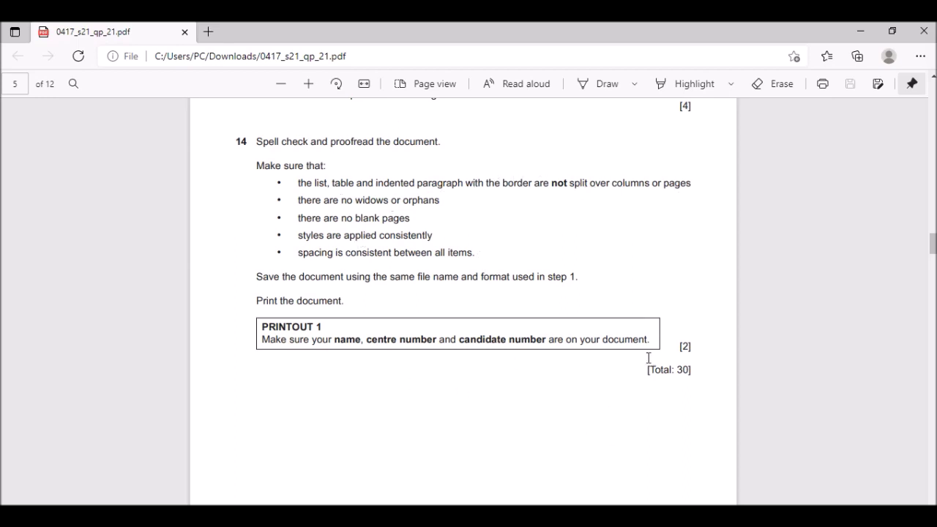
drag(651, 376, 707, 376)
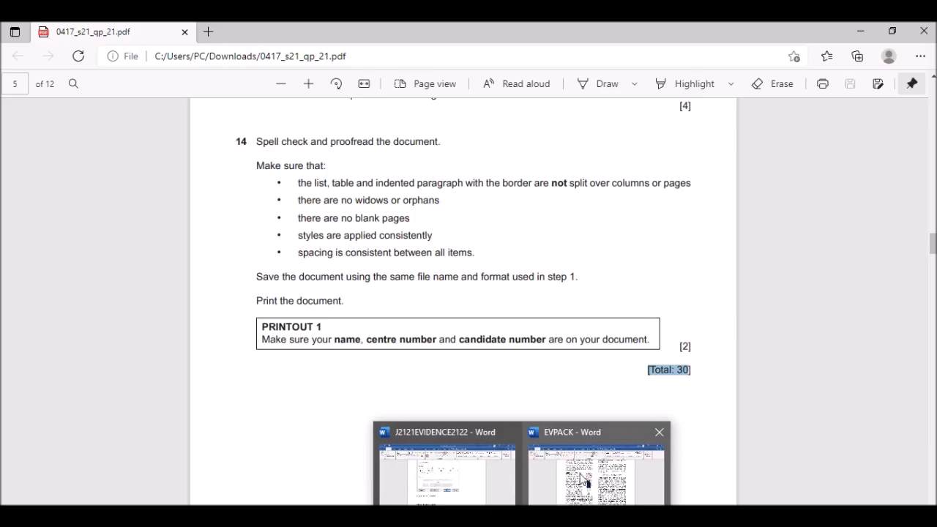
click(596, 460)
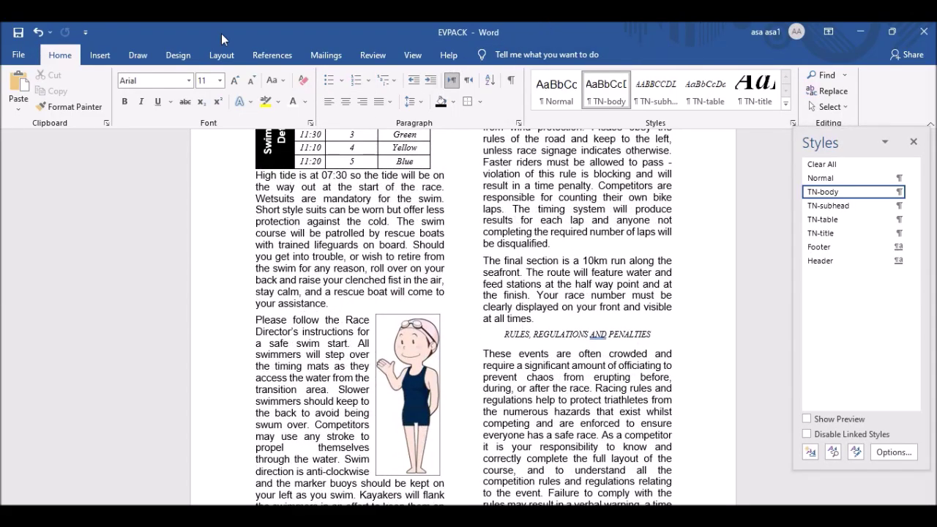
Start the spelling and grammar check, ignoring the heading capitalization and finish-line comma flags.
click(373, 56)
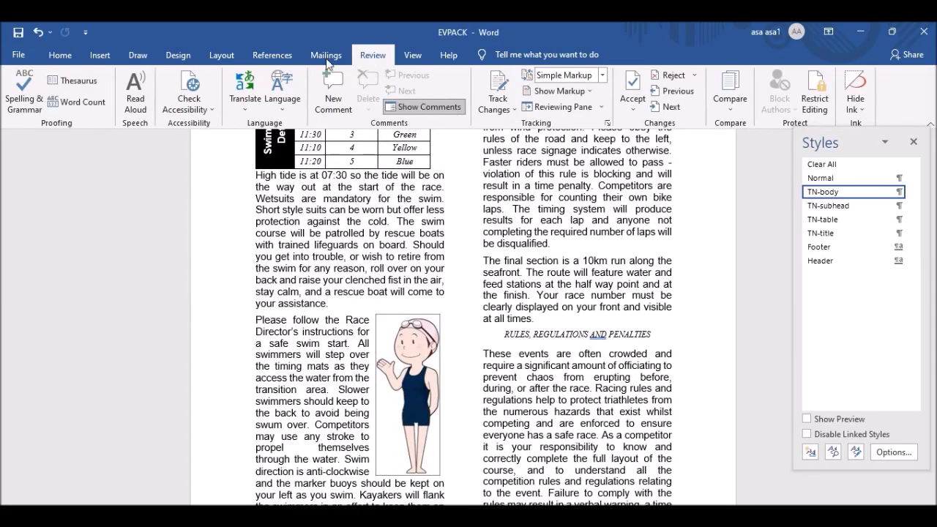
click(29, 100)
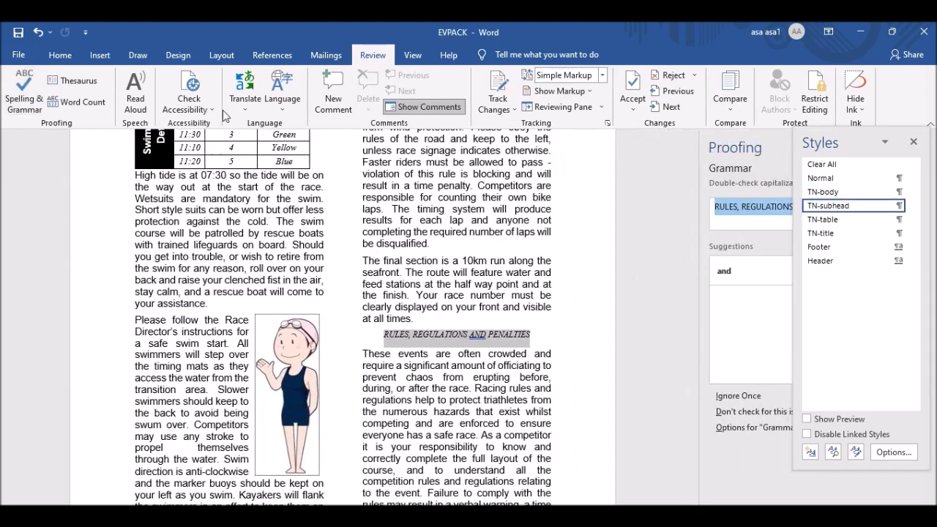
click(913, 143)
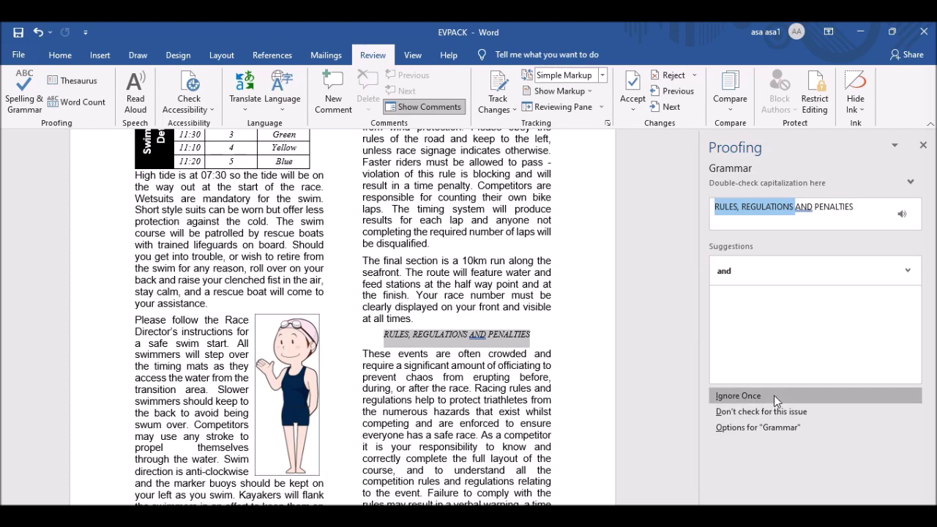
click(774, 395)
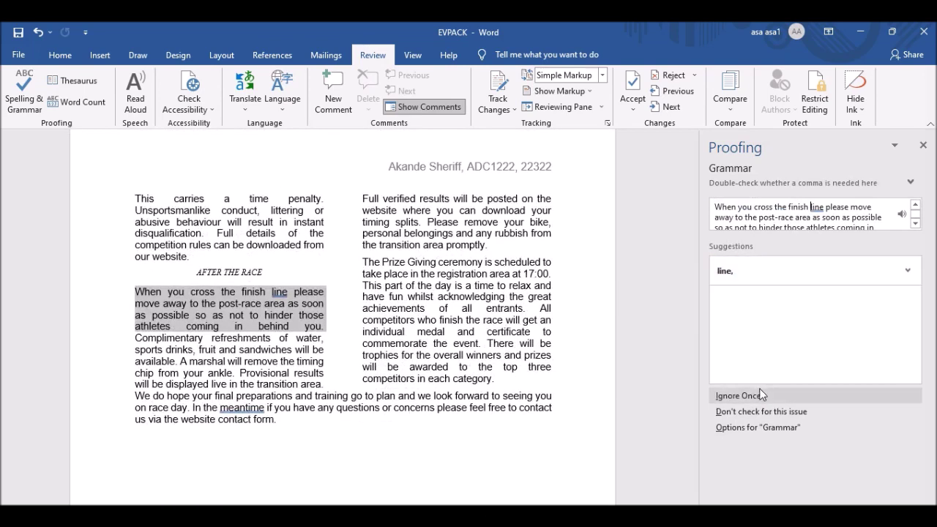
click(752, 396)
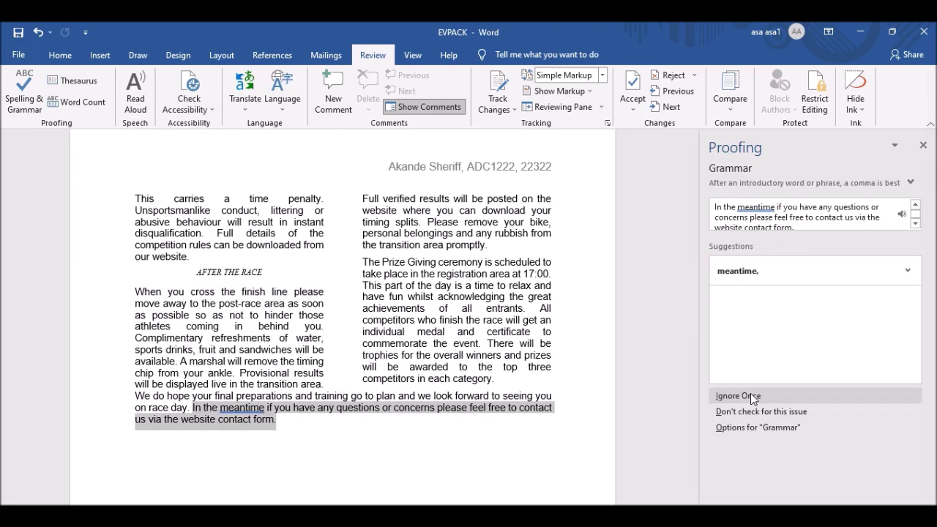
Accept commas after 'meantime' and 'concerns' and the 'last-minute' hyphen, finishing the check.
click(742, 272)
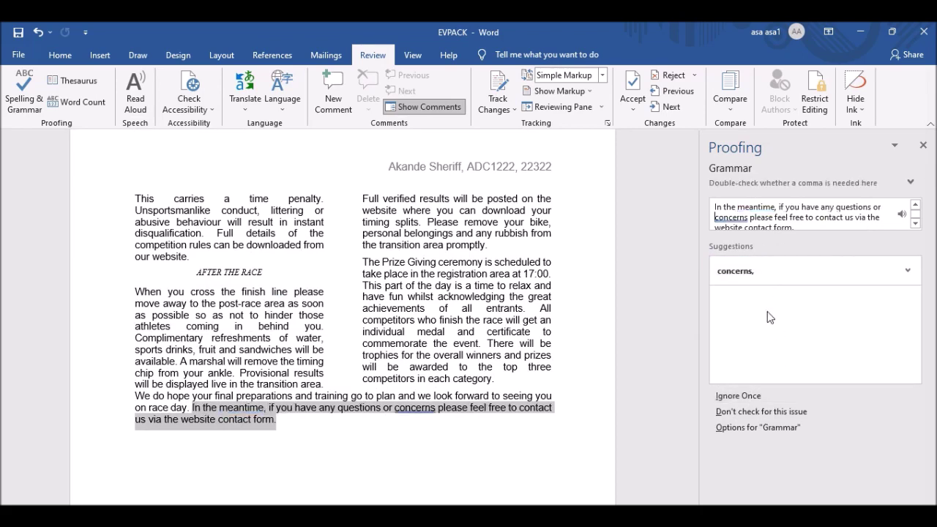
click(745, 273)
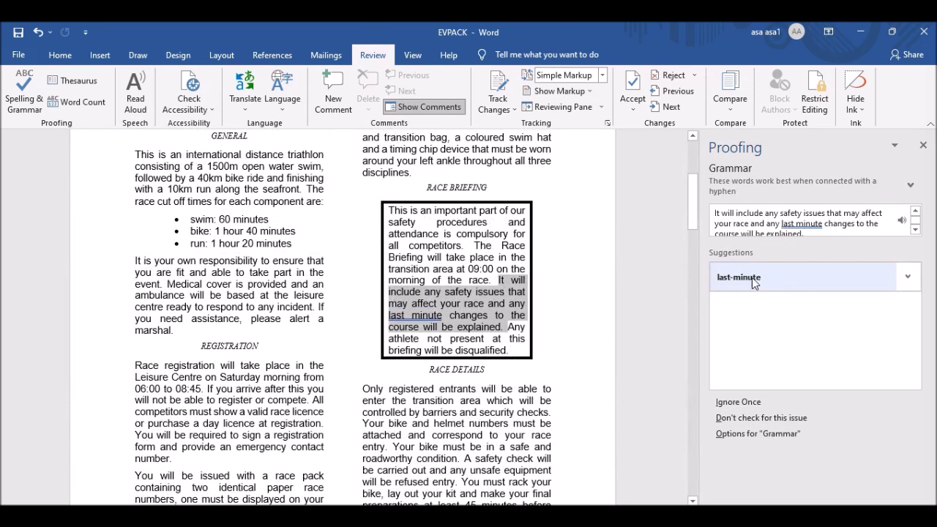
click(755, 283)
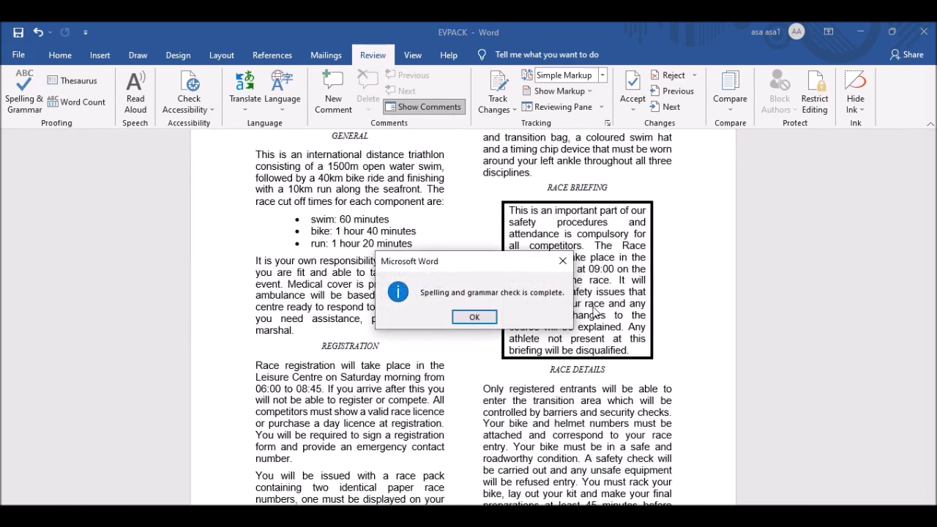
click(475, 317)
scroll(554, 293, up, 3)
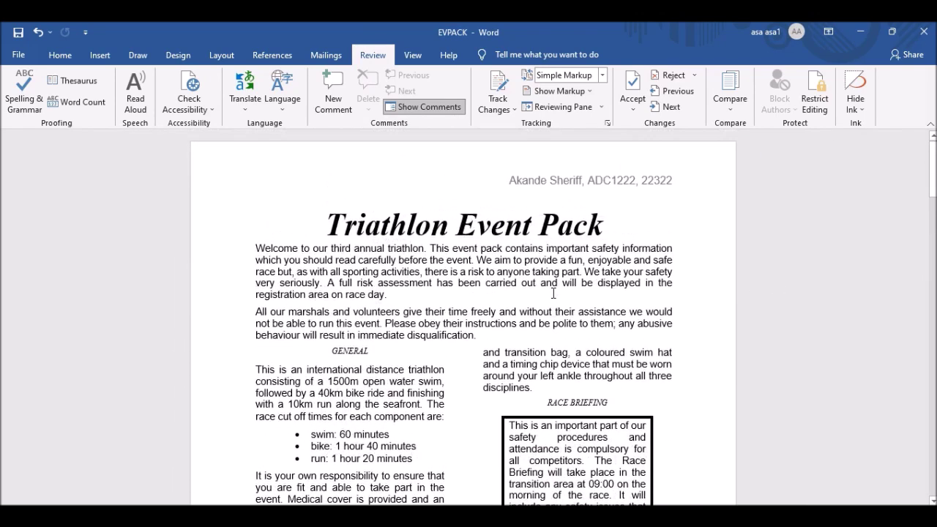
Scroll through all three pages of the EVPACK triathlon pack to review them.
scroll(540, 248, down, 15)
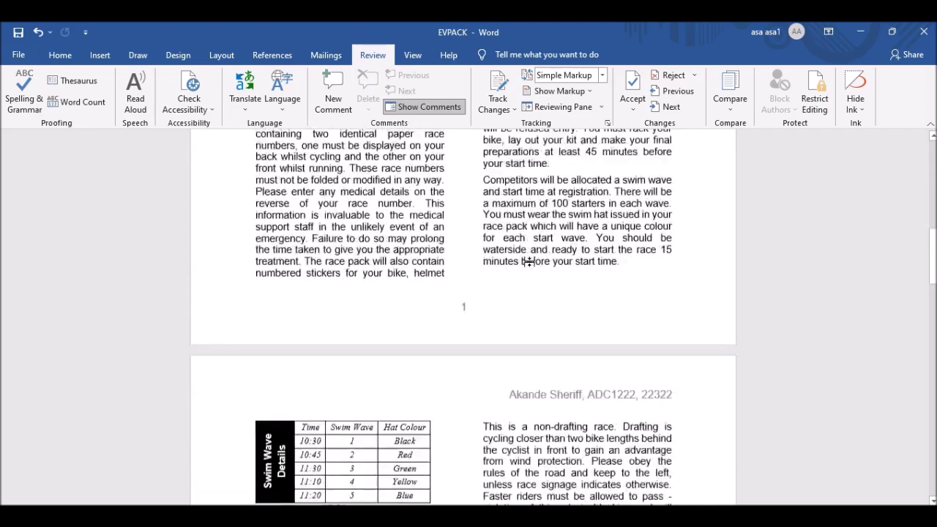
scroll(532, 262, down, 1)
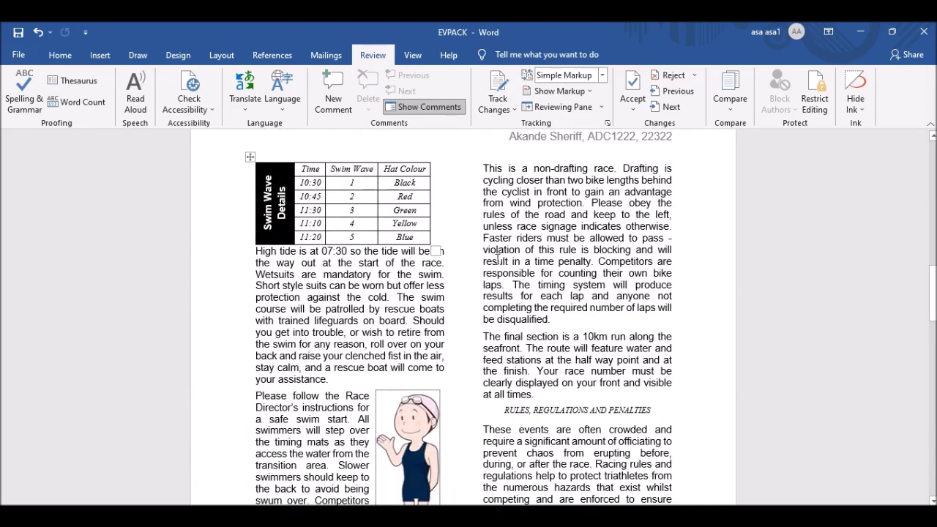
scroll(560, 276, down, 5)
scroll(560, 276, down, 4)
scroll(560, 282, down, 15)
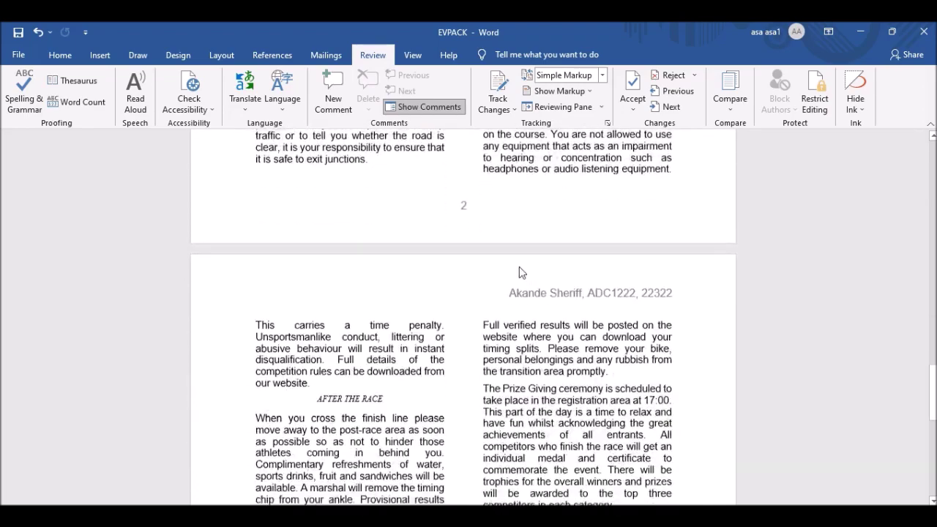
scroll(521, 281, down, 2)
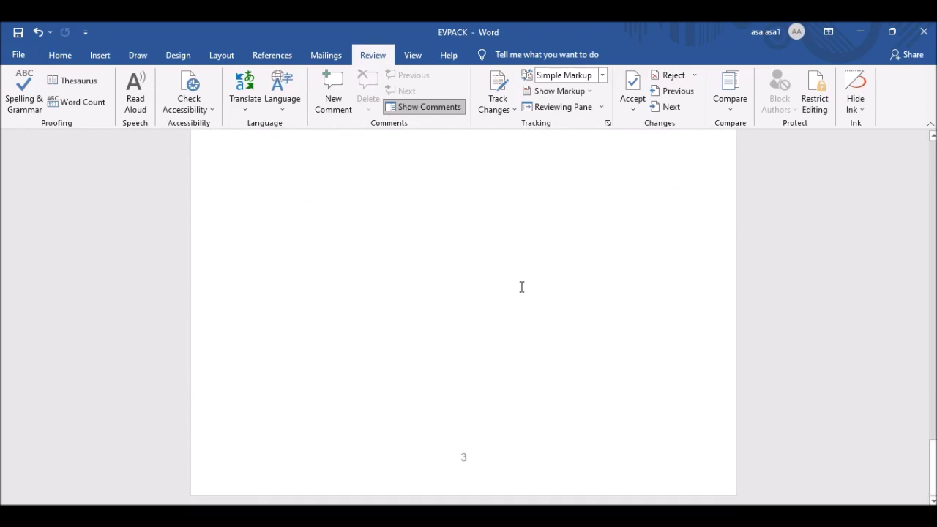
Check the pack in print preview, then return to the exam paper PDF in Edge.
key(ctrl+p)
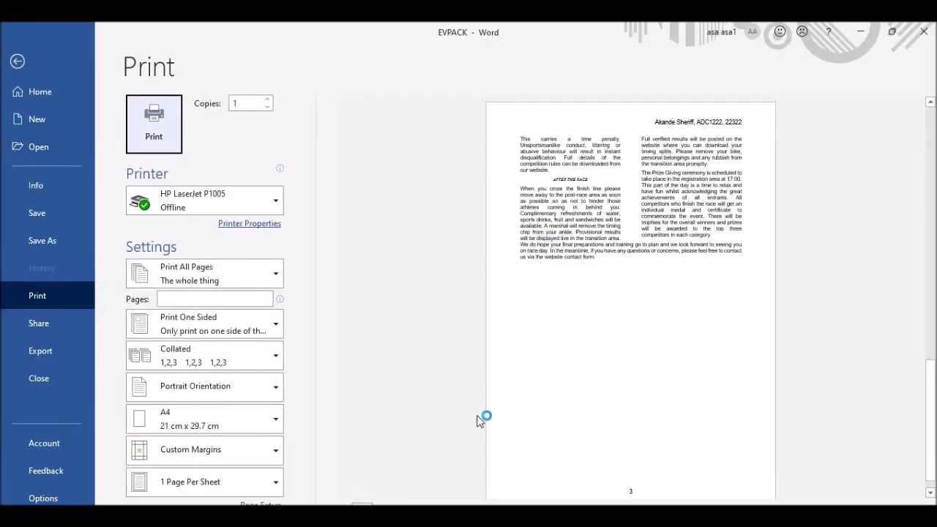
click(17, 62)
key(alt+Tab)
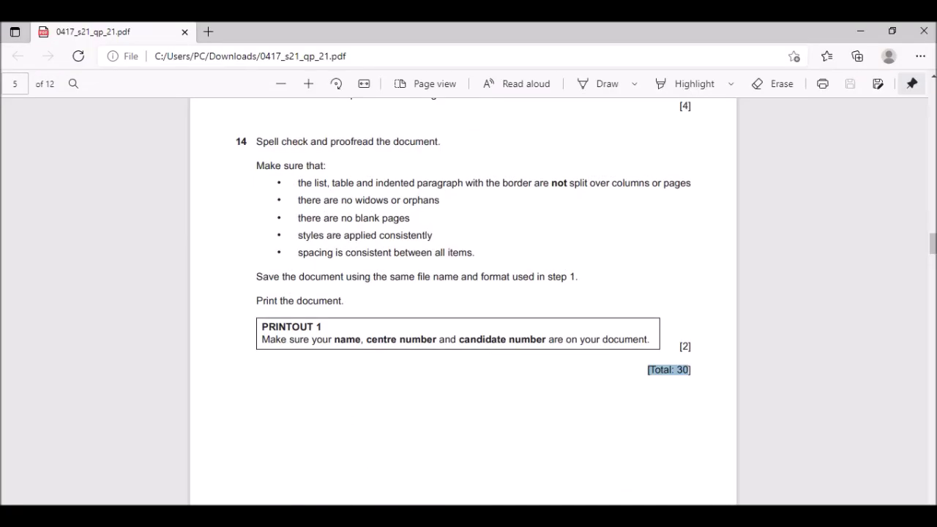
Scroll the exam paper to page 6, Task 3 – Database, showing question 15 on importing J2121ATHLETE.csv.
scroll(530, 352, down, 10)
scroll(529, 349, up, 2)
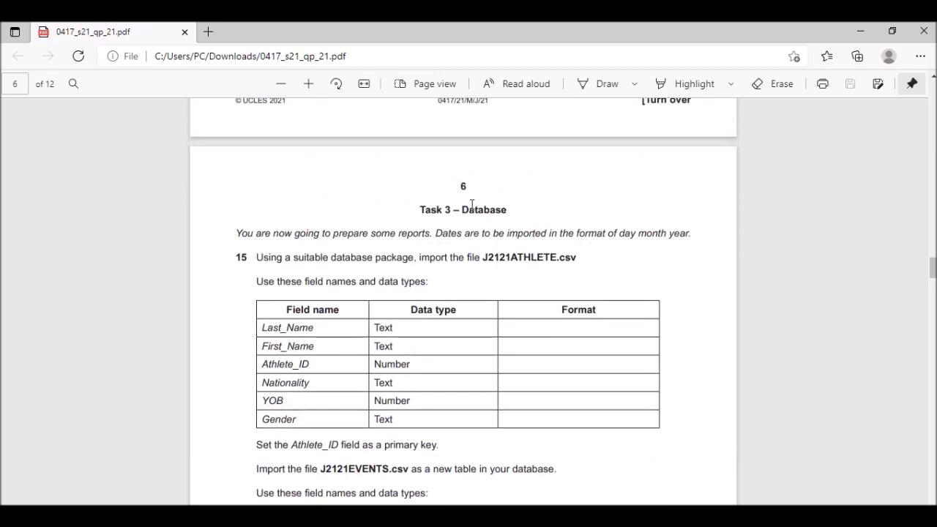
scroll(510, 309, down, 3)
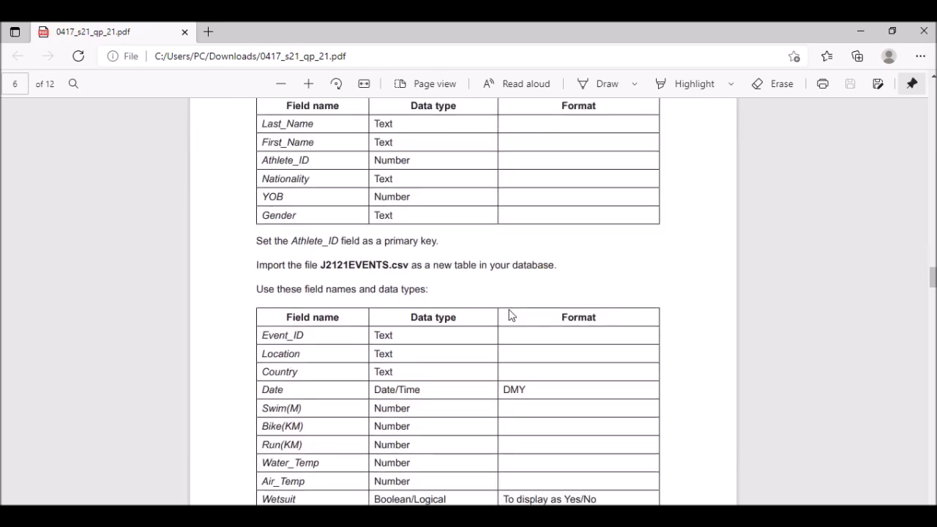
scroll(511, 310, up, 5)
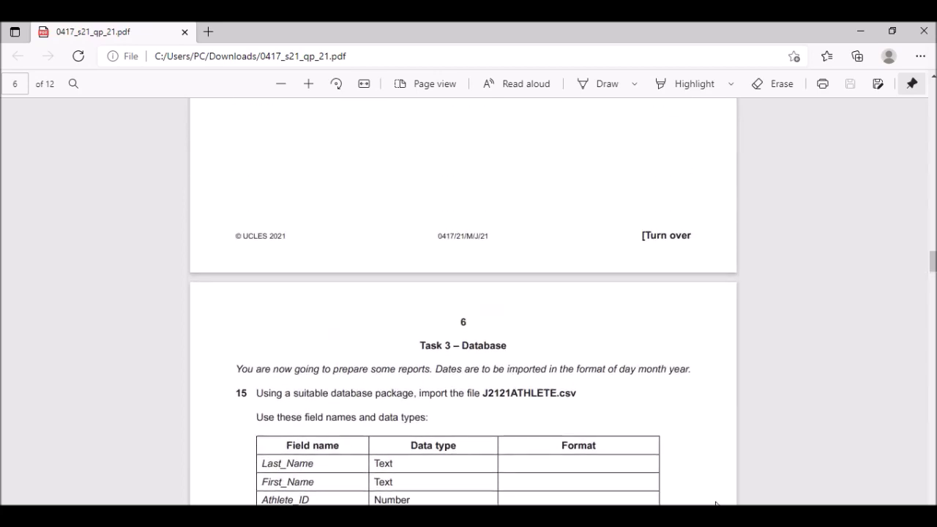